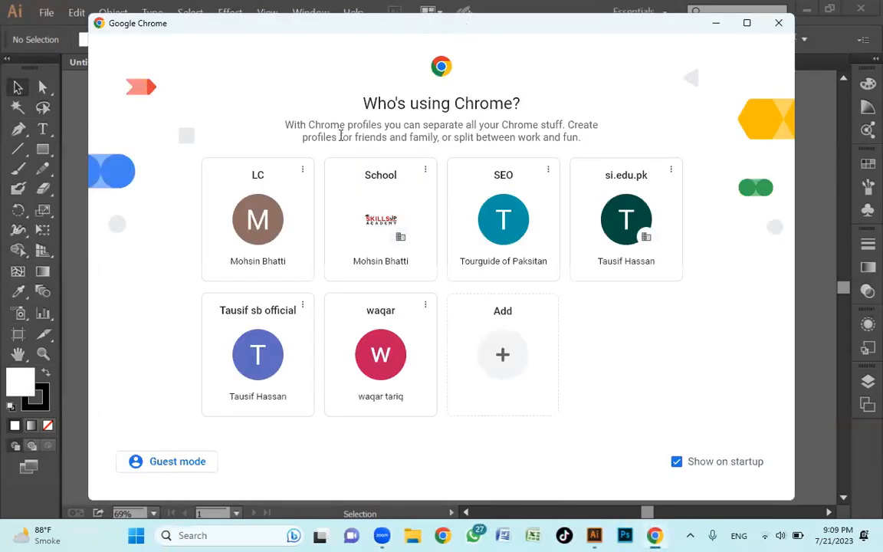
# - Open the LC browser profile, search Google for "makkah" and look over the results
pyautogui.click(275, 225)
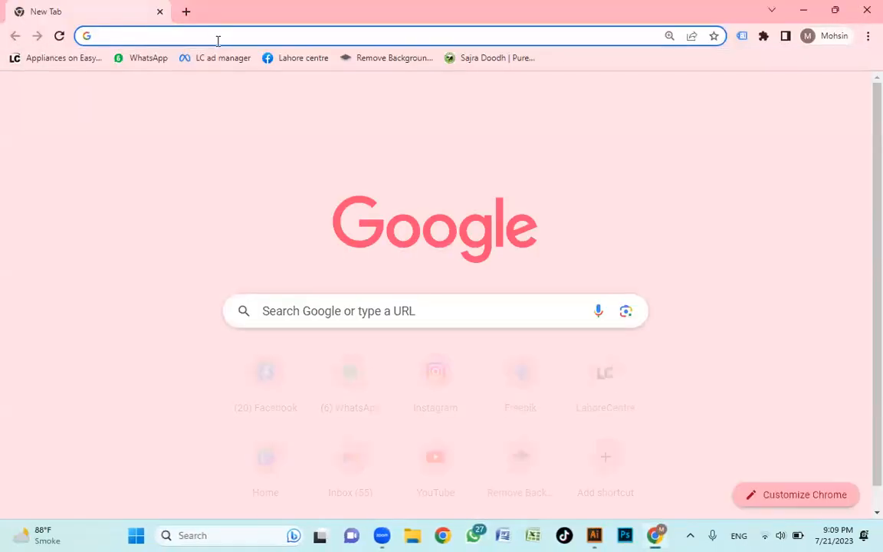
pyautogui.write('kabba')
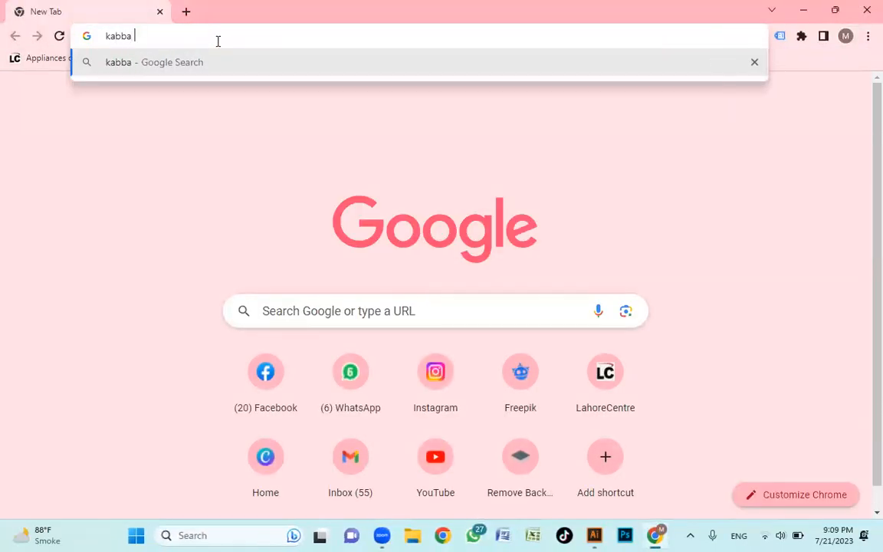
pyautogui.press('BackSpace')
pyautogui.press('BackSpace')
pyautogui.press('BackSpace')
pyautogui.press('BackSpace')
pyautogui.press('BackSpace')
pyautogui.press('BackSpace')
pyautogui.write('makkah')
pyautogui.press('Return')
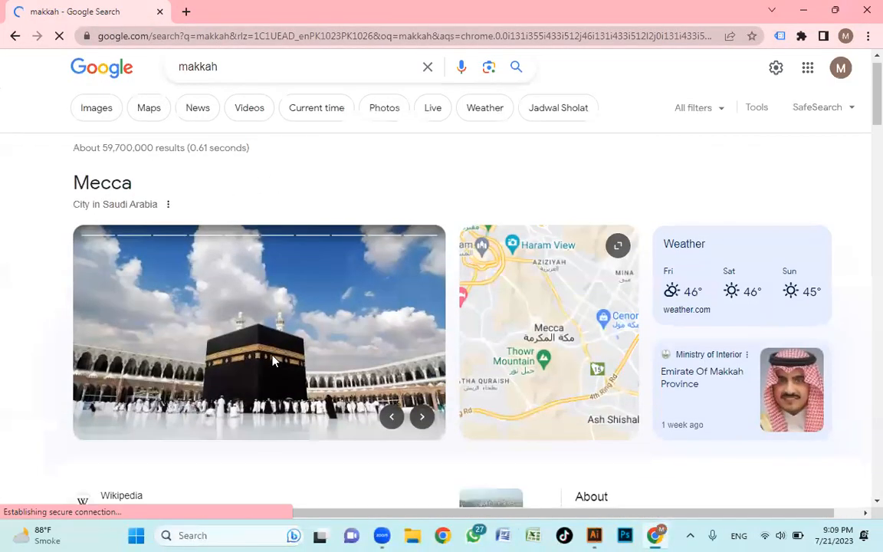
pyautogui.scroll(-1, 272, 360)
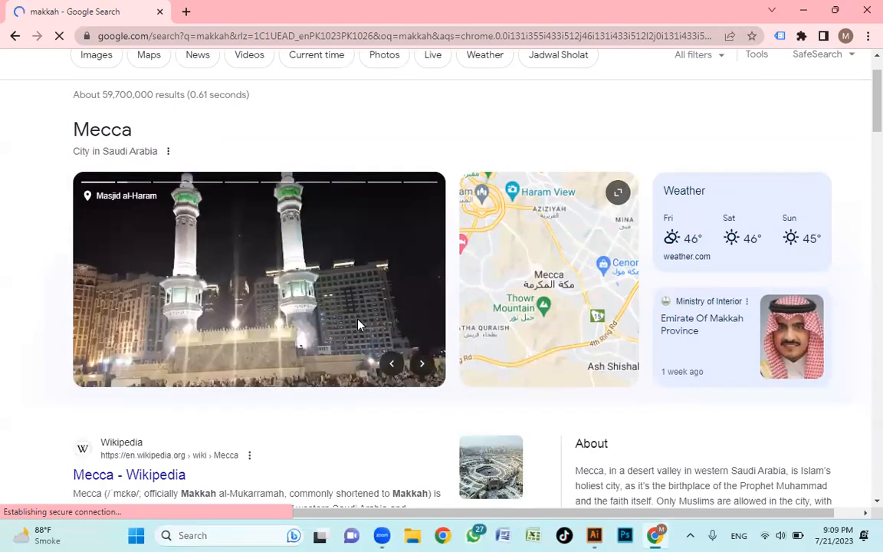
pyautogui.scroll(-1, 358, 325)
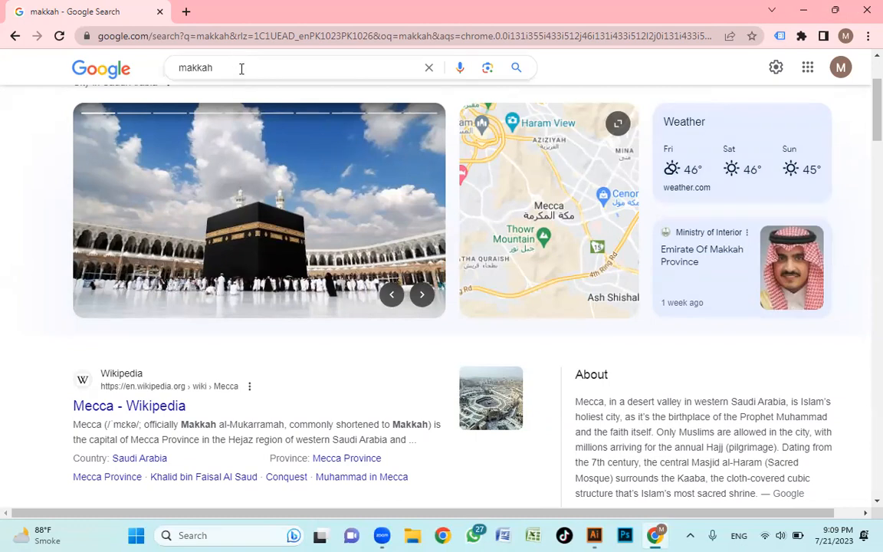
# - Search Google for "perspective grid in illustrator" and look over the video results
pyautogui.moveTo(240, 67); pyautogui.dragTo(145, 73)
pyautogui.write('prospectu')
pyautogui.press('BackSpace')
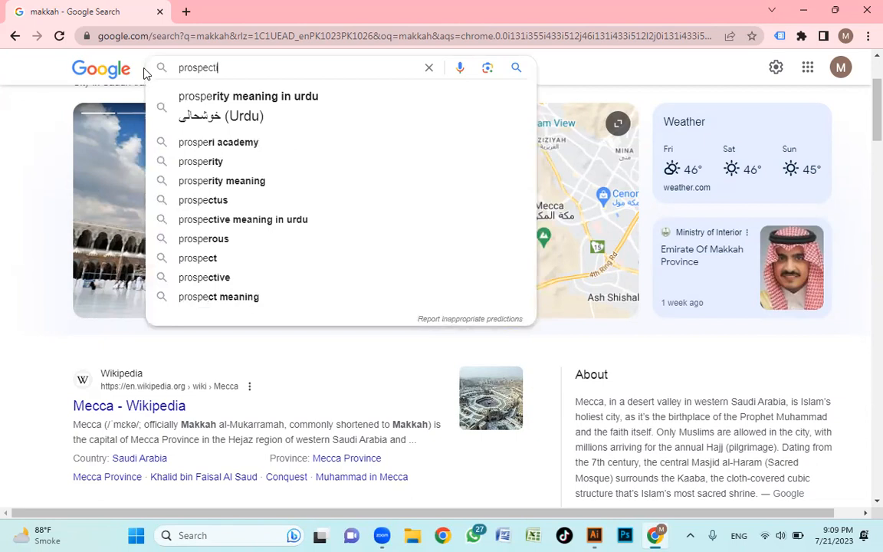
pyautogui.write('i ve')
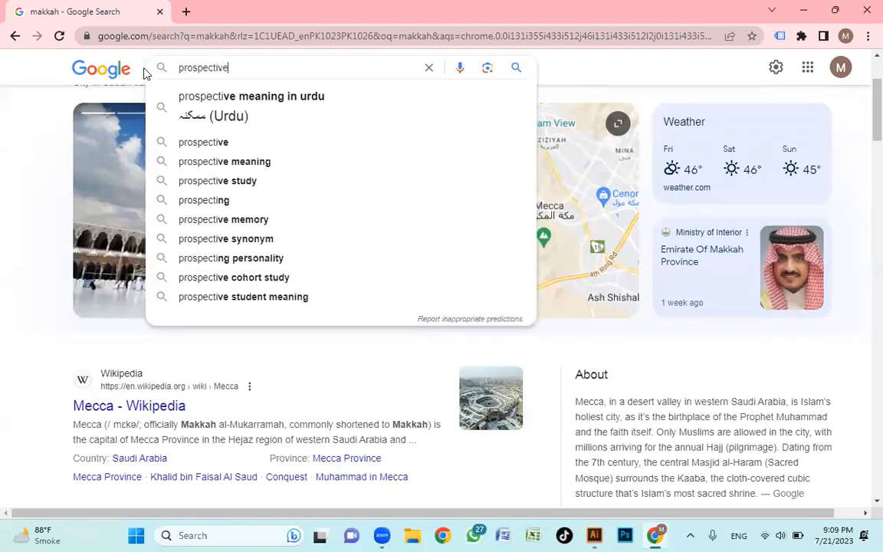
pyautogui.write(' grid in')
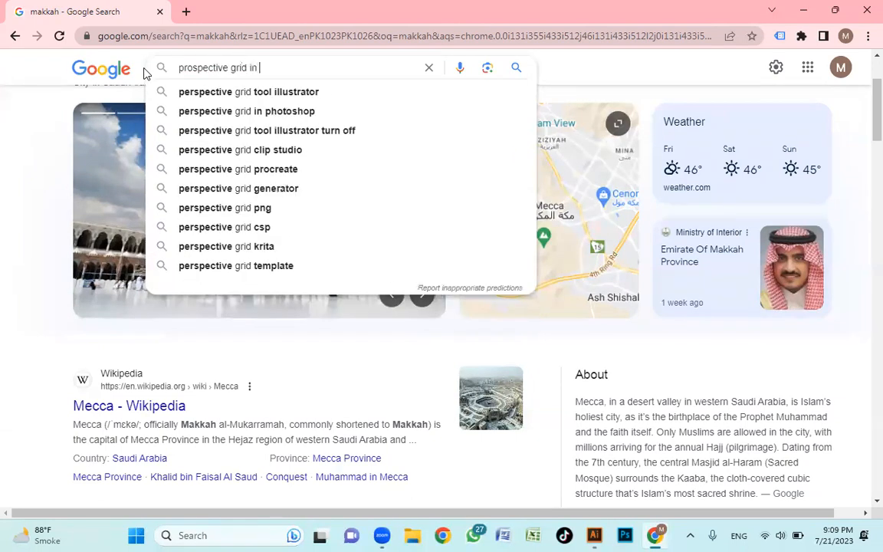
pyautogui.press('Down')
pyautogui.press('Down')
pyautogui.press('Return')
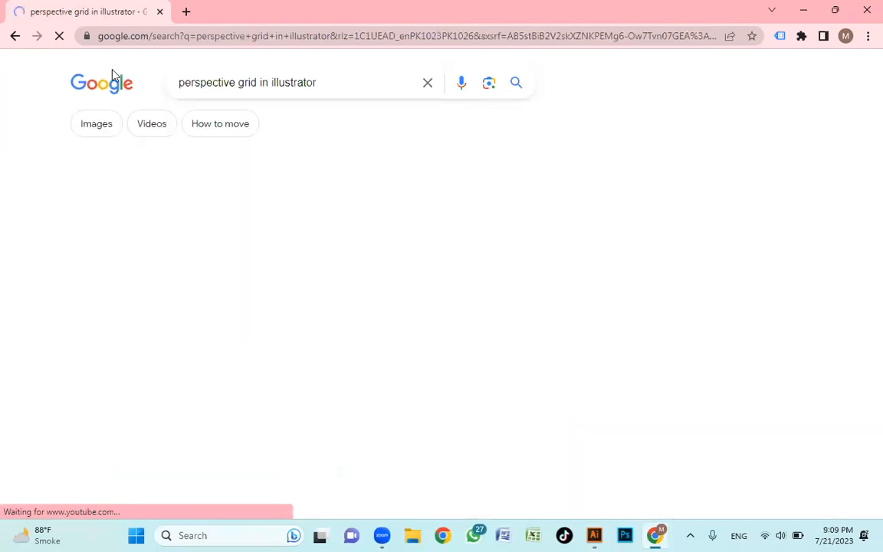
pyautogui.scroll(-3, 320, 266)
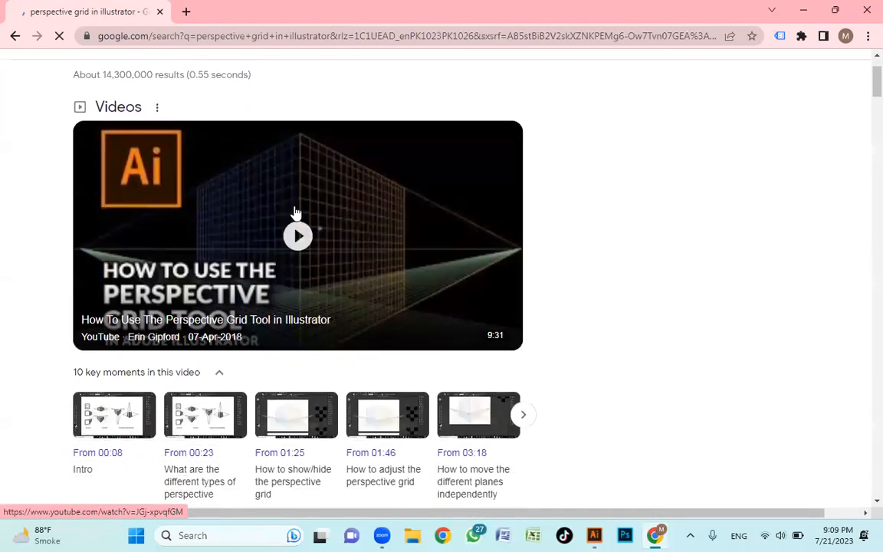
pyautogui.scroll(-1, 347, 265)
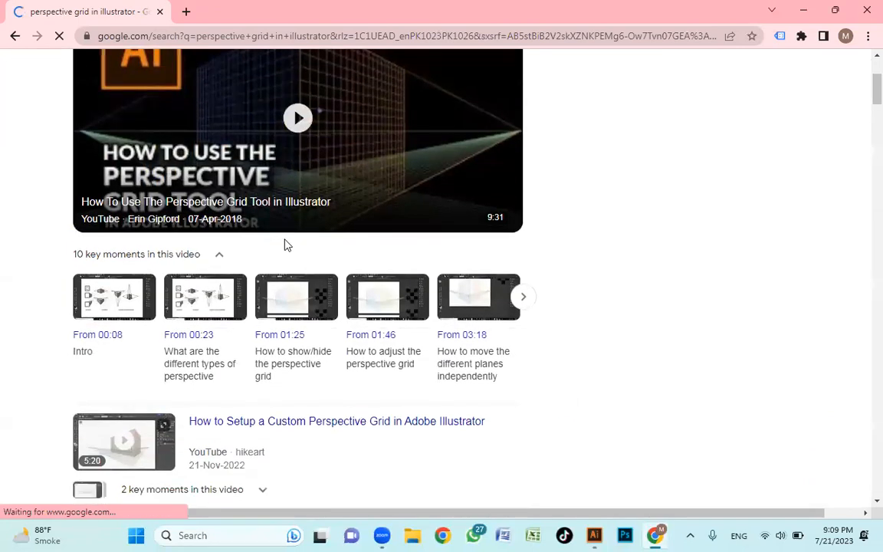
# - Refine the search to "perspective grid assignment in illustrator" and display the image results
pyautogui.scroll(5, 291, 230)
pyautogui.click(337, 83)
pyautogui.moveTo(334, 83); pyautogui.dragTo(259, 82)
pyautogui.write('assign')
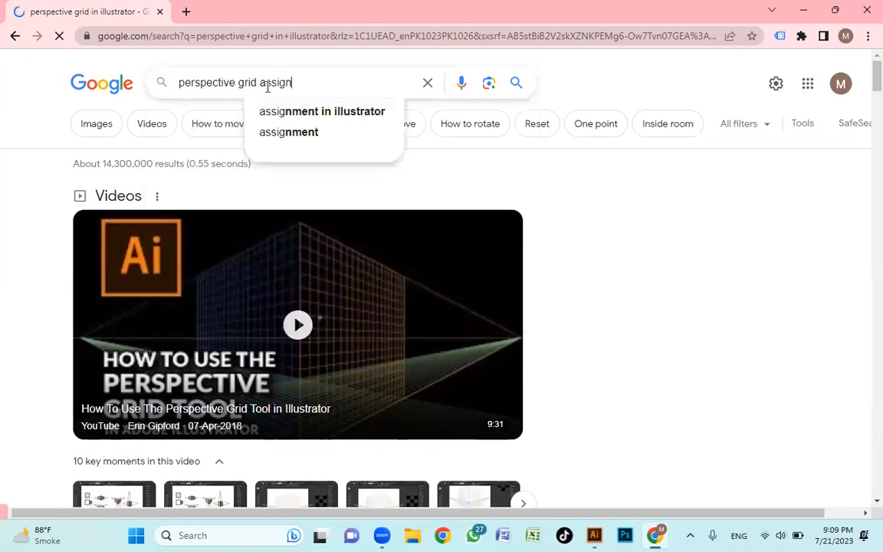
pyautogui.press('Down')
pyautogui.press('Return')
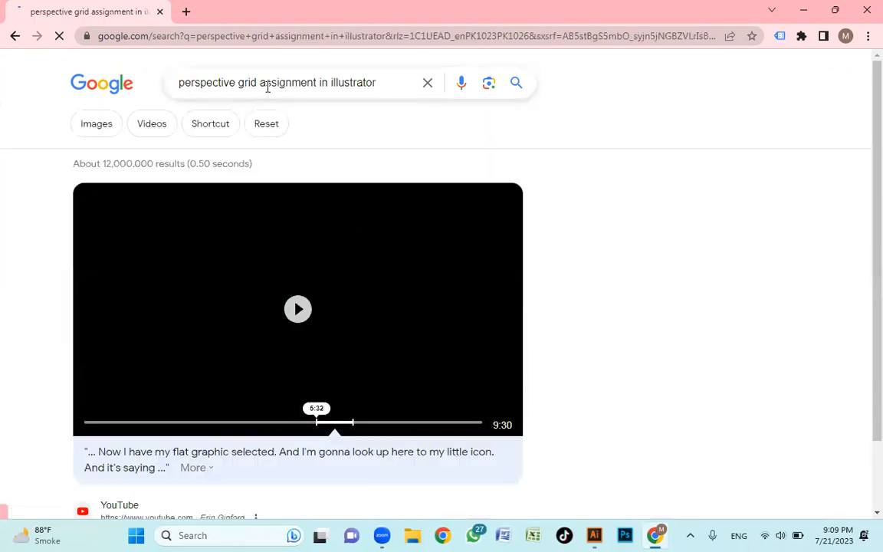
pyautogui.scroll(-2, 293, 181)
pyautogui.scroll(2, 98, 142)
pyautogui.click(95, 125)
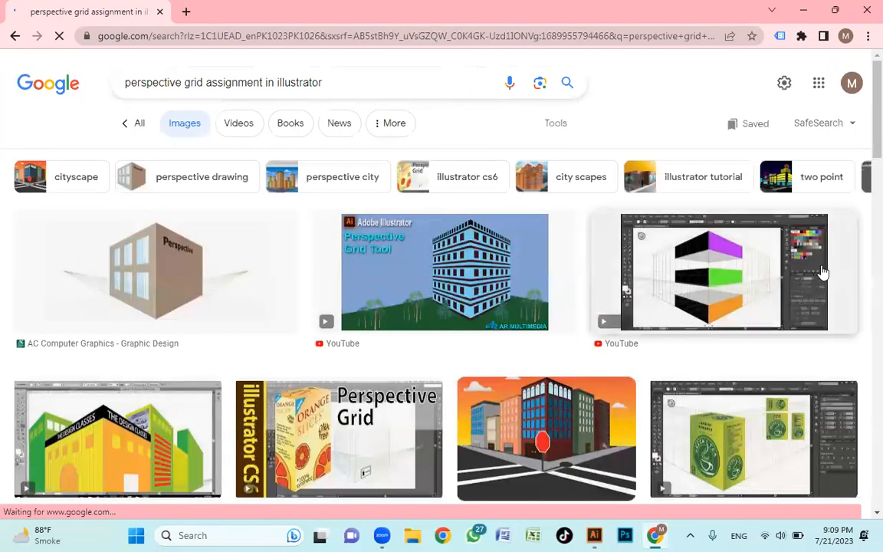
# - Examine the city perspective illustrations in the image results, previewing the Adobe Education Exchange cityscape and a related one, and return to Illustrator
pyautogui.scroll(-2, 643, 292)
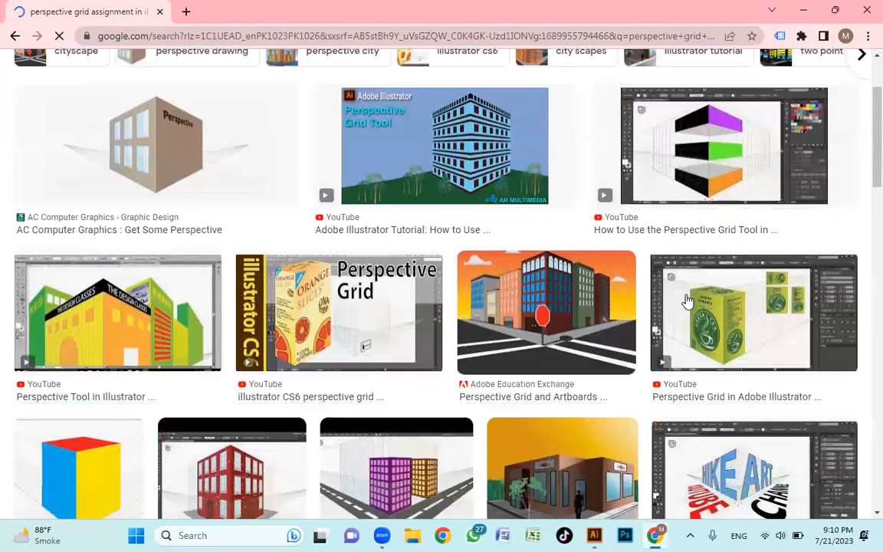
pyautogui.click(561, 280)
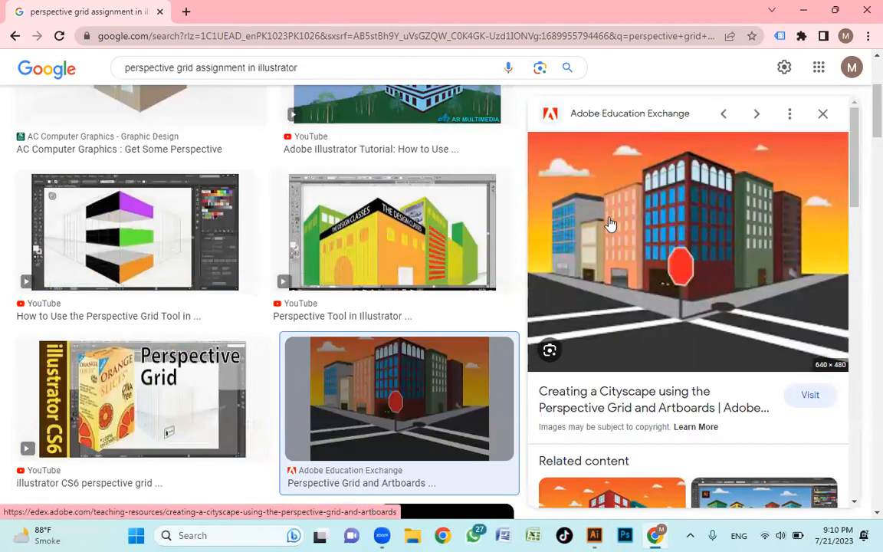
pyautogui.scroll(-2, 629, 281)
pyautogui.scroll(-5, 630, 281)
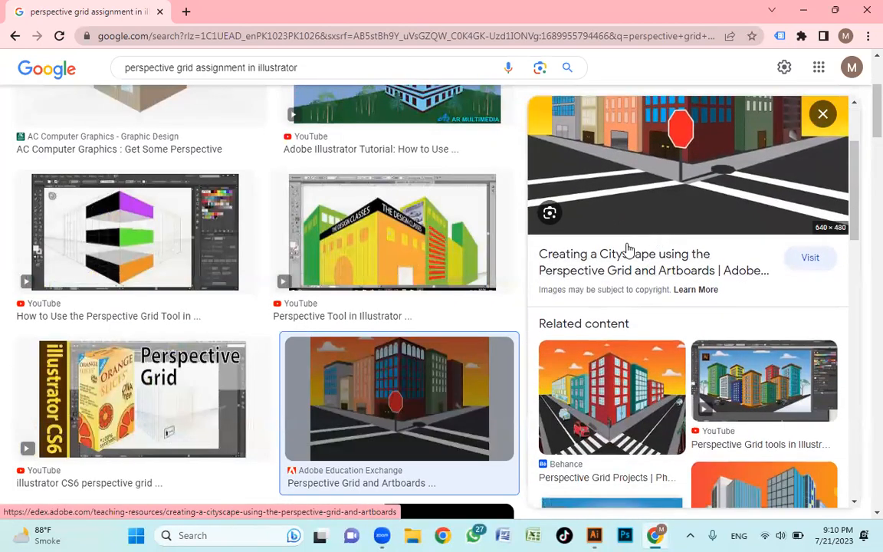
pyautogui.click(766, 396)
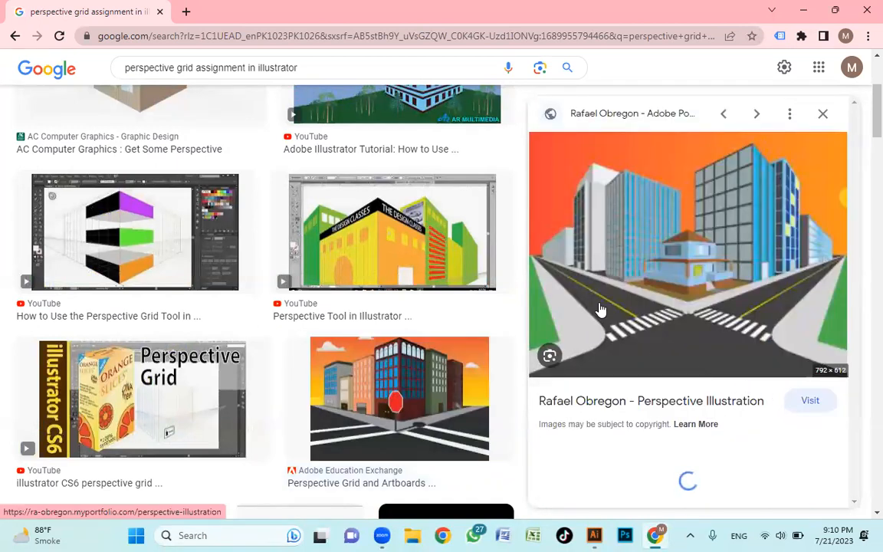
pyautogui.scroll(-4, 601, 310)
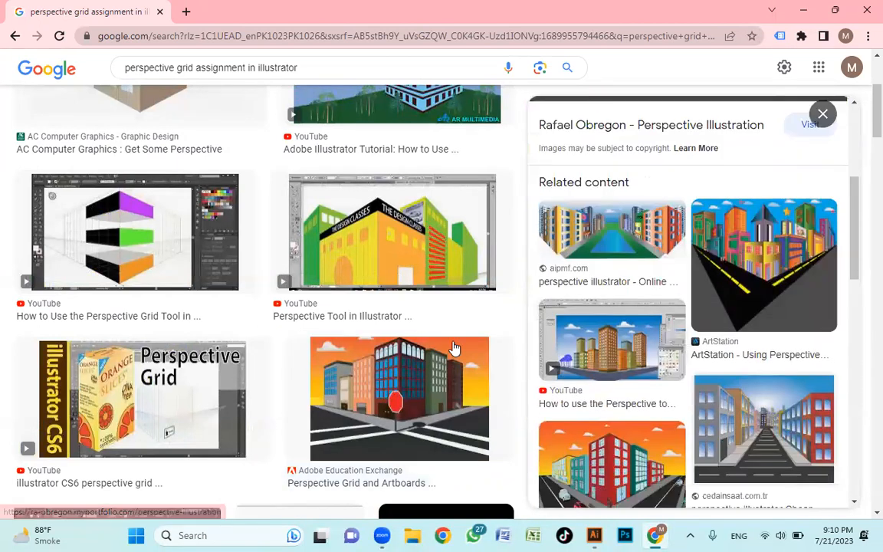
pyautogui.click(419, 365)
pyautogui.scroll(-3, 296, 329)
pyautogui.scroll(-3, 292, 329)
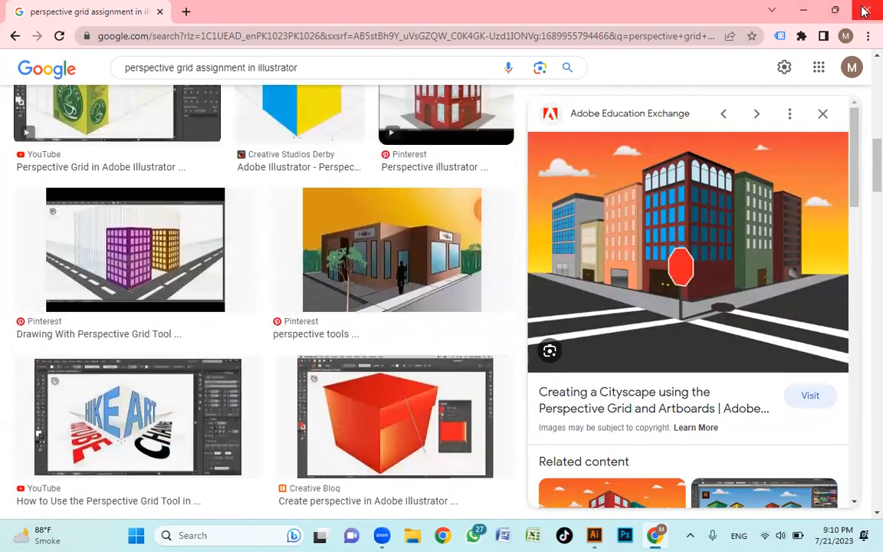
pyautogui.click(814, 9)
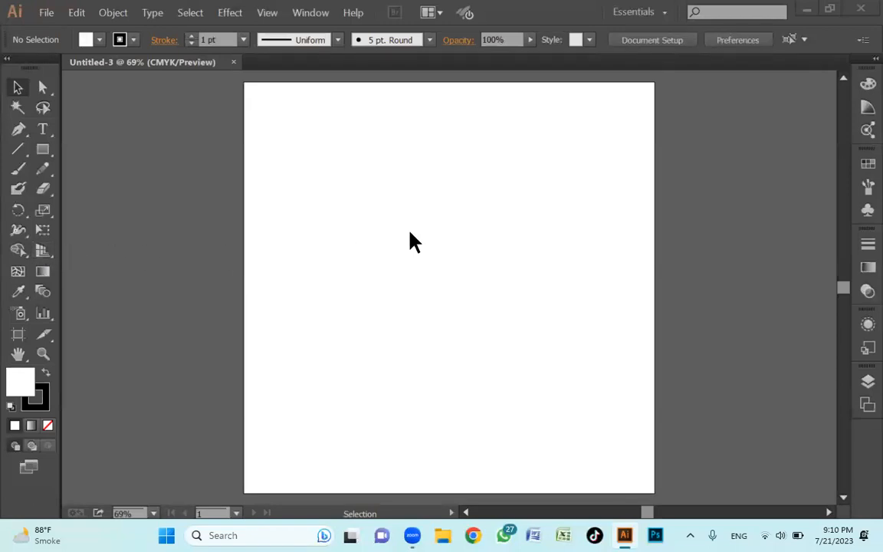
# - Show the perspective grid in the open document and in a new blank one, and close both documents
pyautogui.hotkey('ctrl', 'shift', 'i')
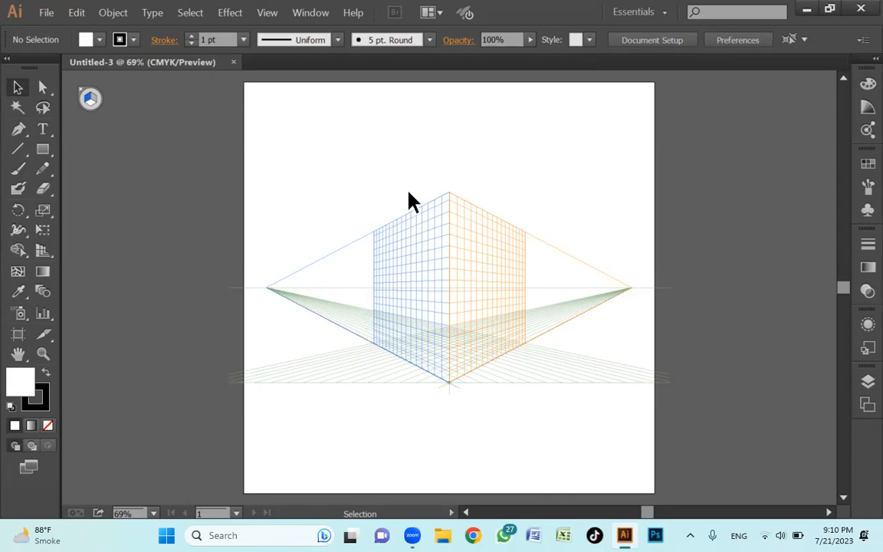
pyautogui.press('a')
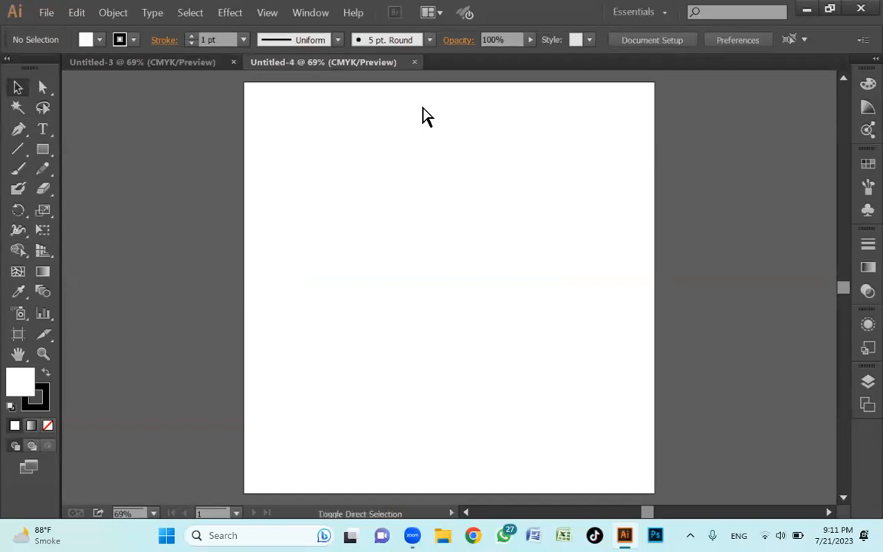
pyautogui.hotkey('ctrl', 'shift', 'i')
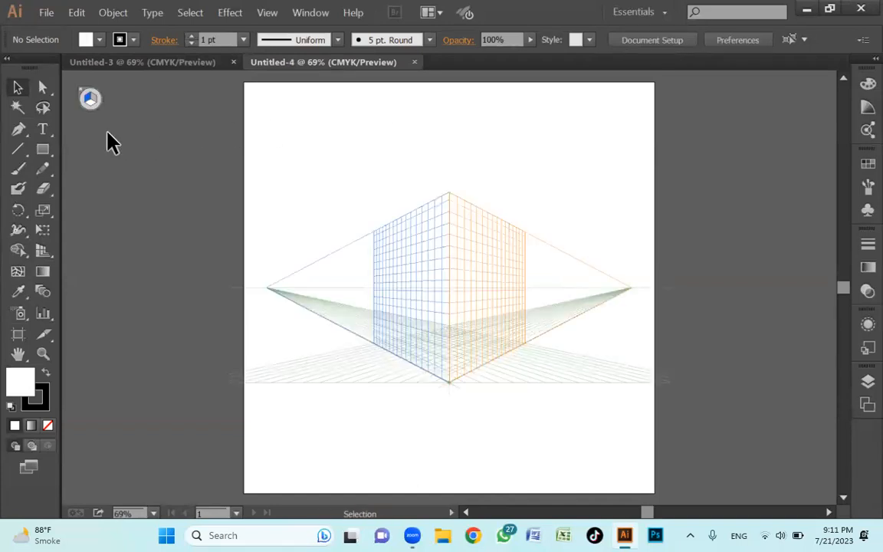
pyautogui.click(415, 63)
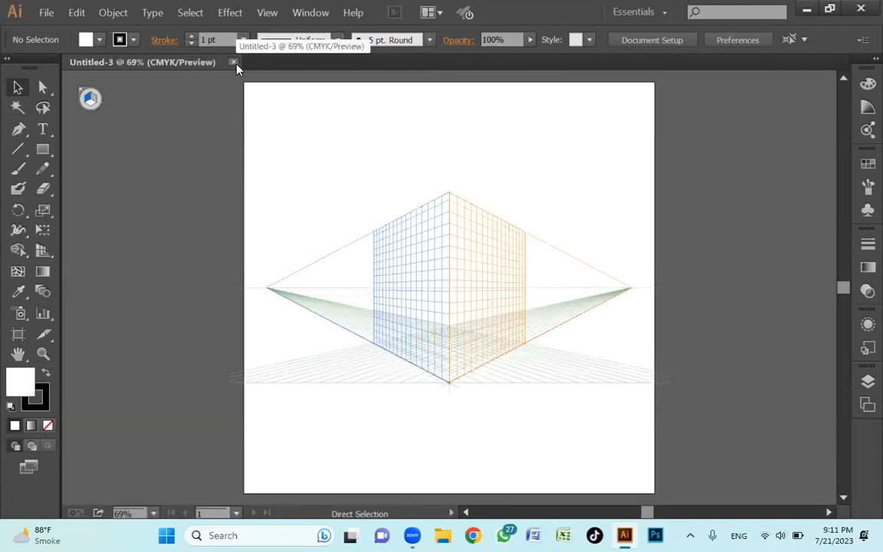
pyautogui.click(233, 63)
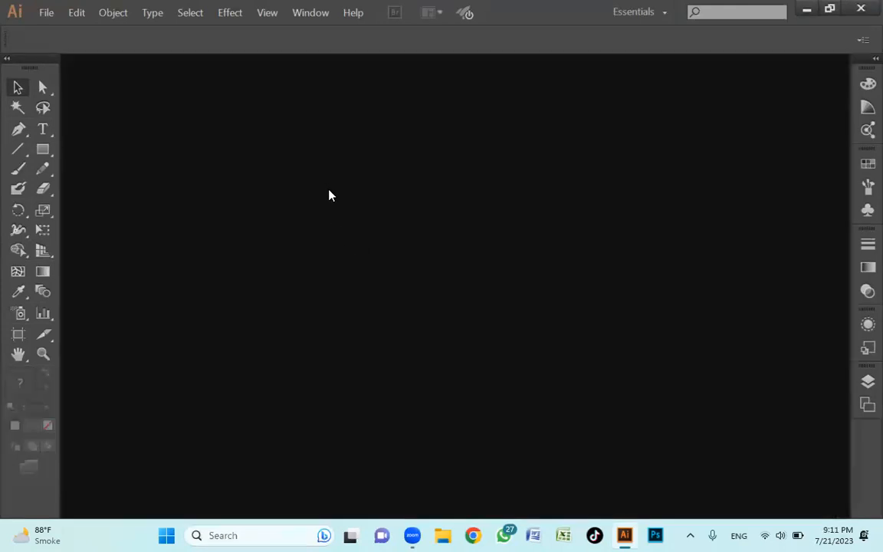
# - Create a new document with the preset settings and show its perspective grid with the Perspective Grid tool
pyautogui.hotkey('ctrl', 'n')
pyautogui.press('Return')
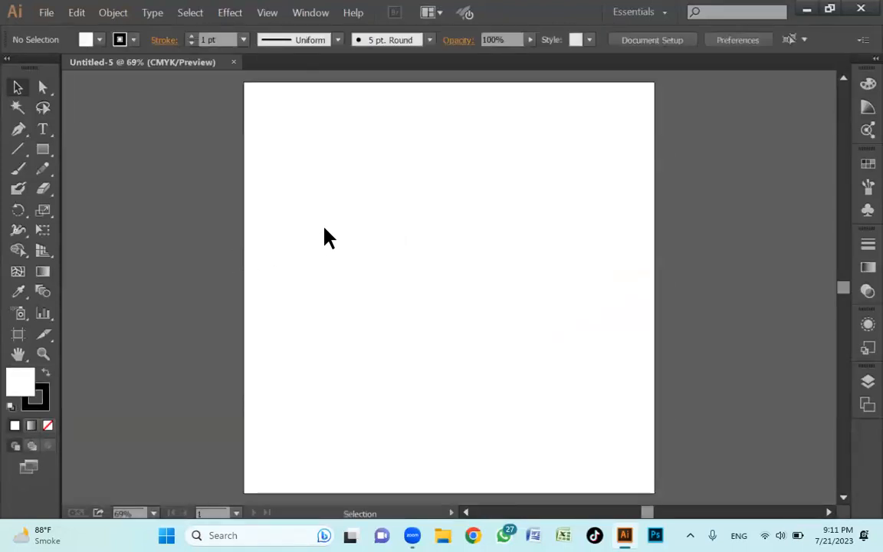
pyautogui.click(43, 252)
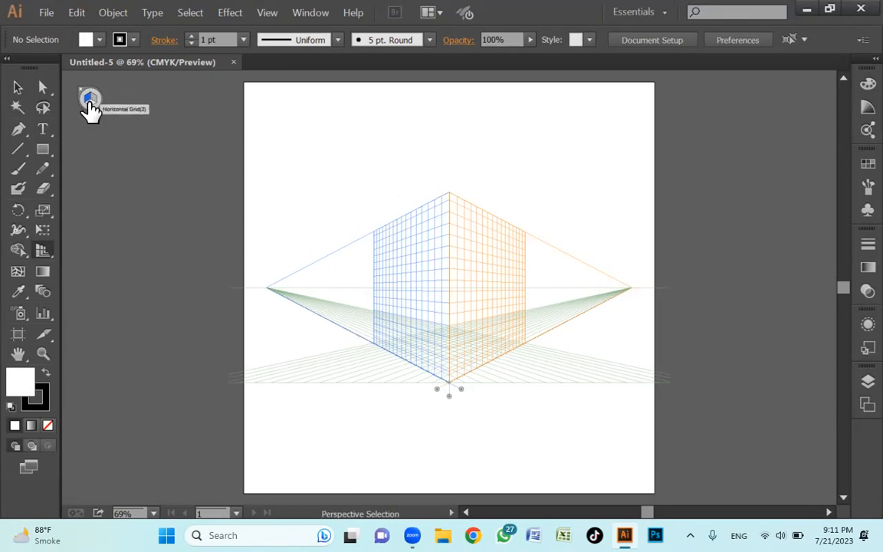
# - Find and start the Windows Magnifier app to enlarge the view of the plane switching widget
pyautogui.click(256, 535)
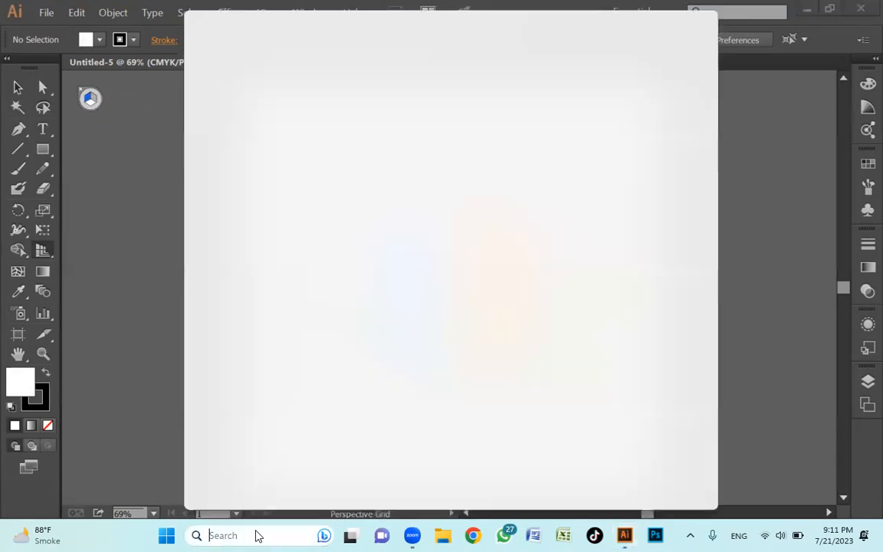
pyautogui.write('magnifier')
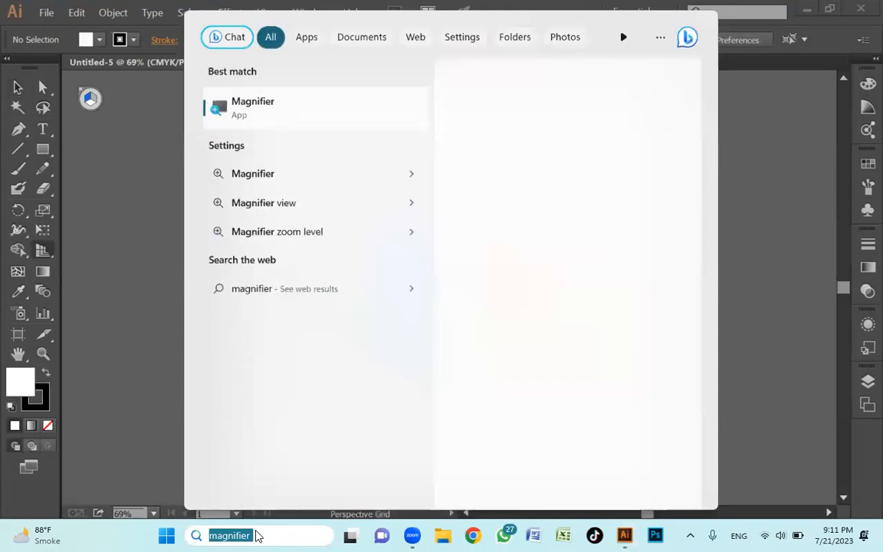
pyautogui.press('Return')
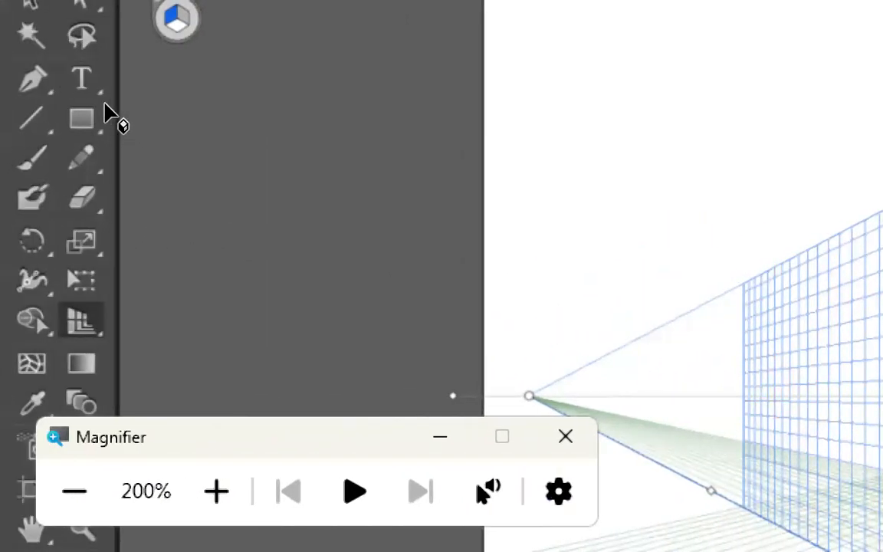
# - Switch the active grid plane between right, none and horizontal, return it to the left plane, and close Magnifier
pyautogui.press('3')
pyautogui.press('4')
pyautogui.press('3')
pyautogui.press('2')
pyautogui.press('3')
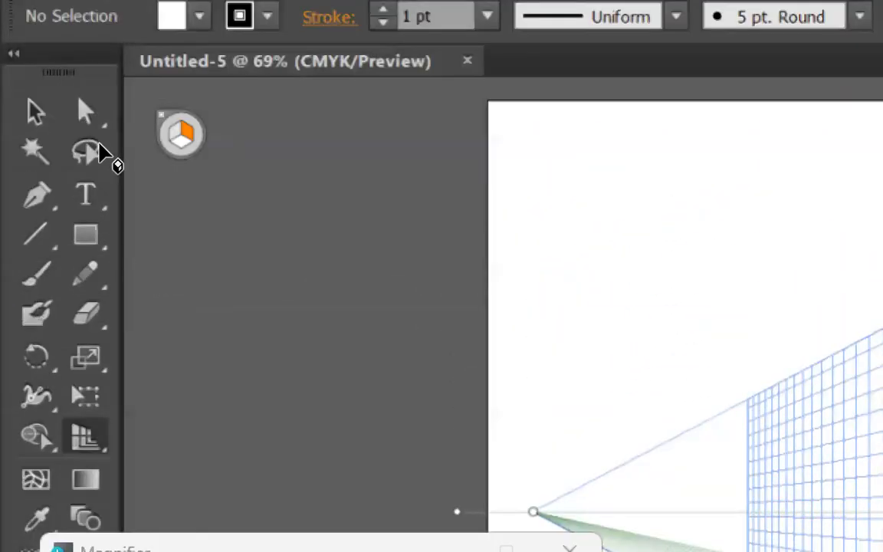
pyautogui.press('4')
pyautogui.press('2')
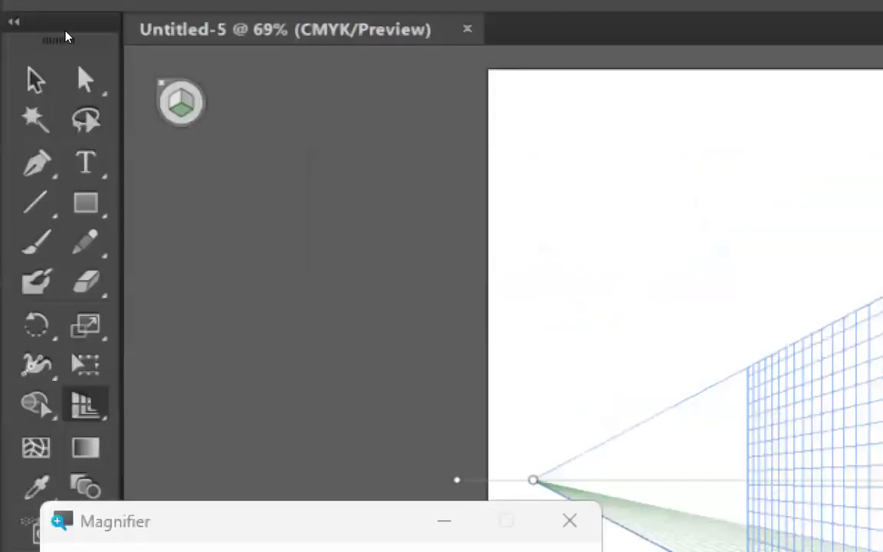
pyautogui.press('1')
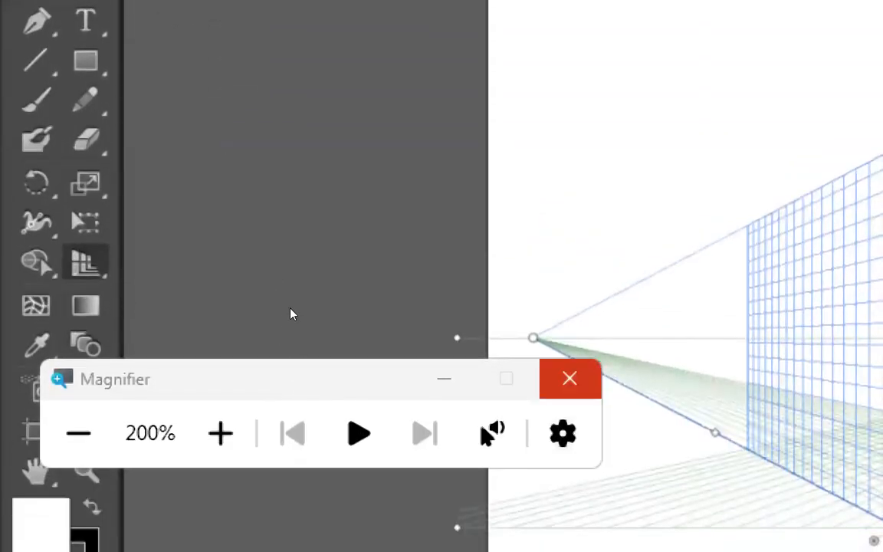
pyautogui.click(291, 308)
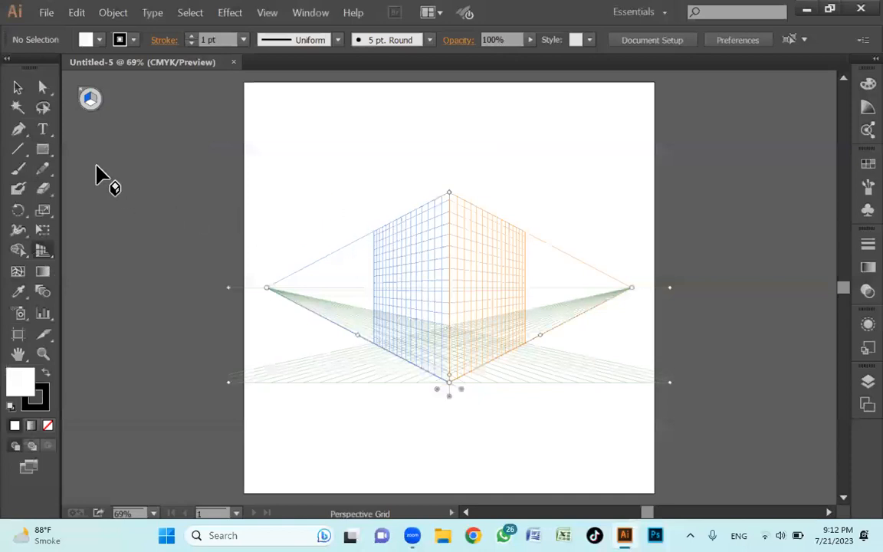
# - Draw a rectangle covering the whole left plane grid with the Rectangle tool and fill it with a medium brown swatch
pyautogui.click(44, 150)
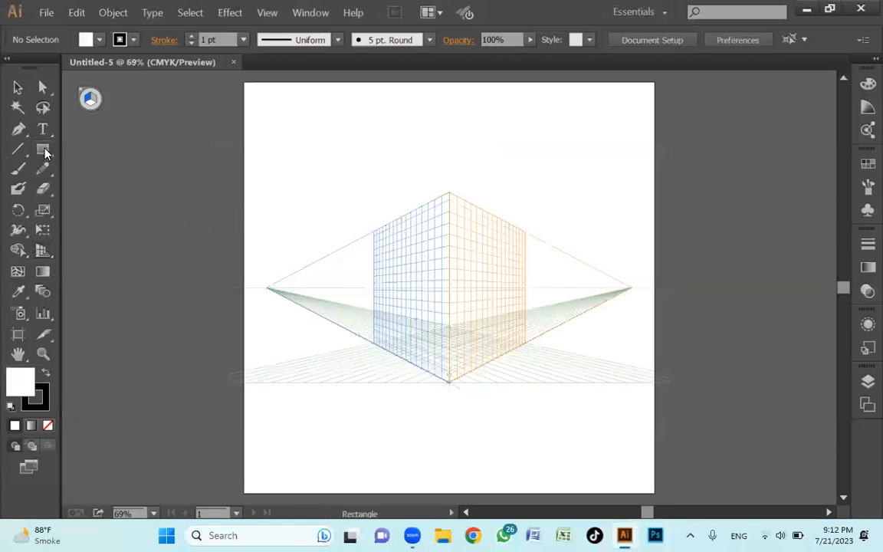
pyautogui.moveTo(44, 151); pyautogui.dragTo(114, 151)
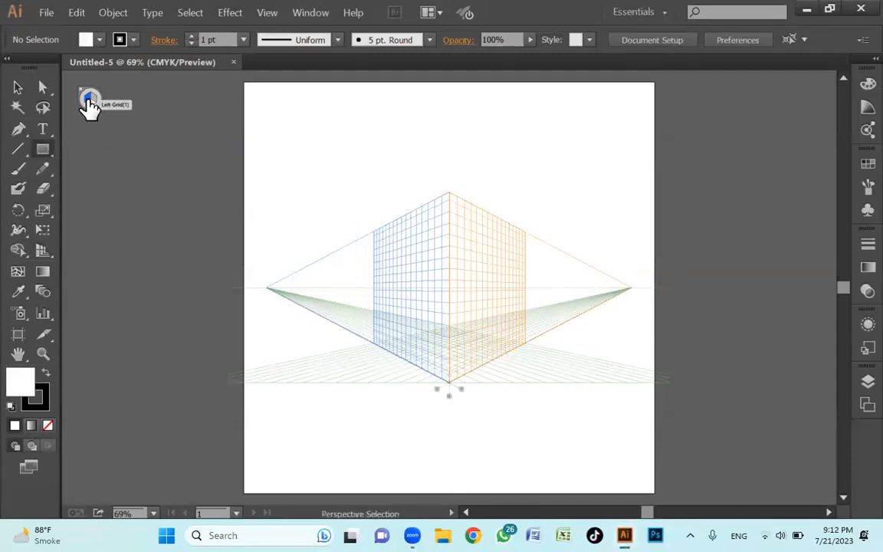
pyautogui.moveTo(450, 191); pyautogui.dragTo(373, 342)
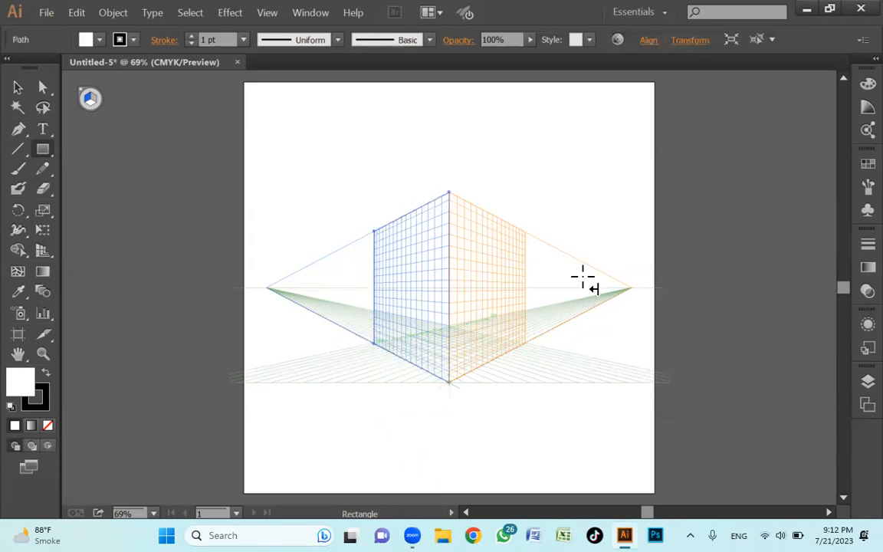
pyautogui.click(99, 40)
pyautogui.click(161, 93)
pyautogui.click(150, 92)
pyautogui.click(138, 92)
pyautogui.click(127, 92)
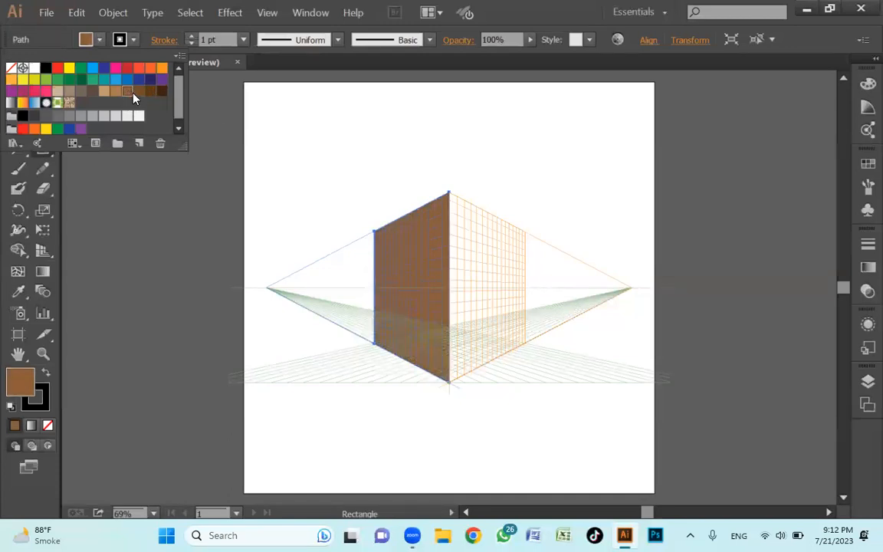
pyautogui.click(508, 17)
# - Activate the right grid plane and draw a brown rectangle covering its whole grid as the building's second wall
pyautogui.click(94, 104)
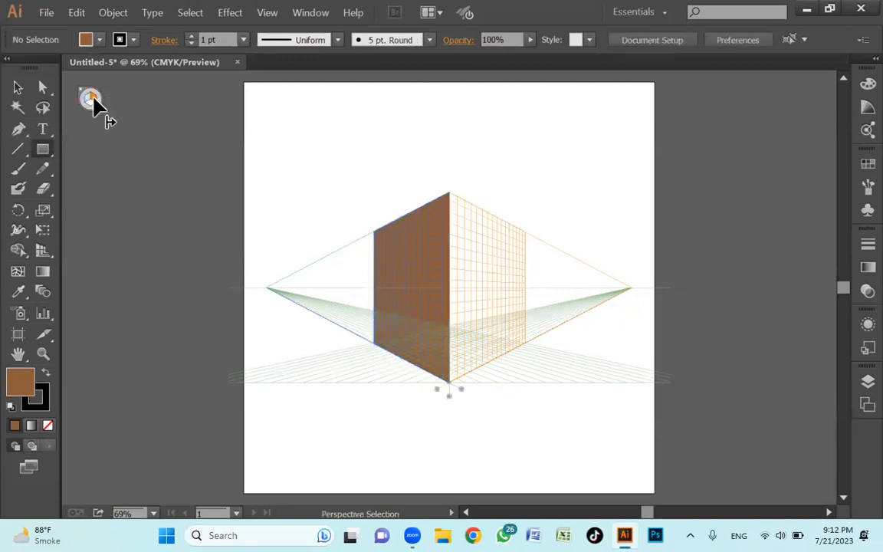
pyautogui.press('m')
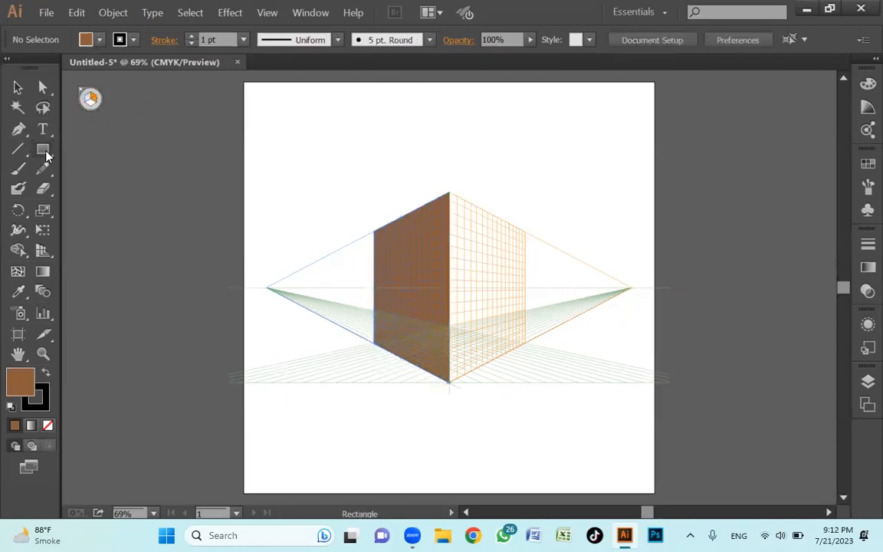
pyautogui.moveTo(450, 192); pyautogui.dragTo(528, 345)
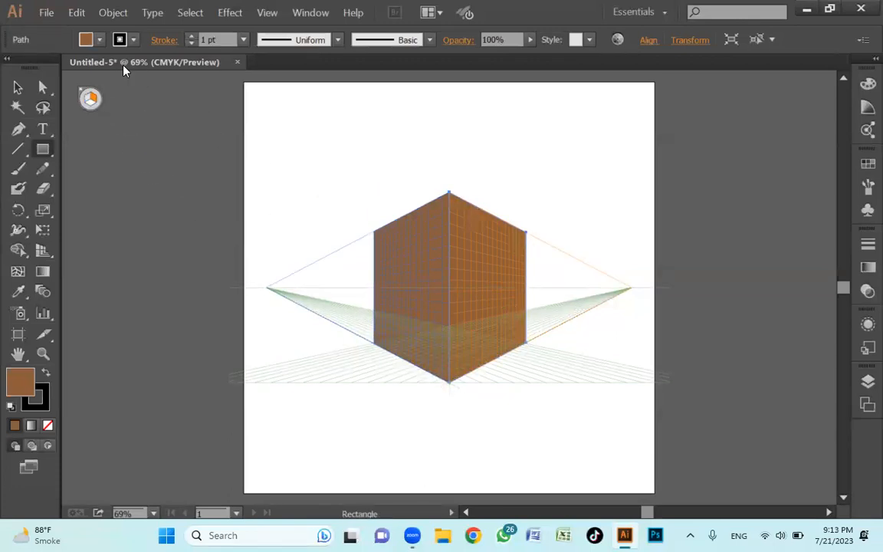
# - Try an orange fill on the right wall and undo it
pyautogui.click(100, 40)
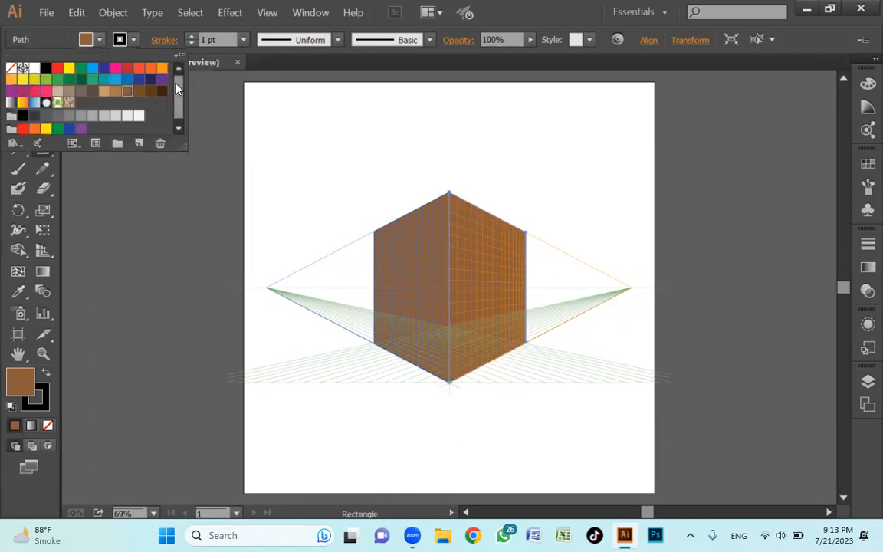
pyautogui.click(161, 69)
pyautogui.hotkey('ctrl', 'z')
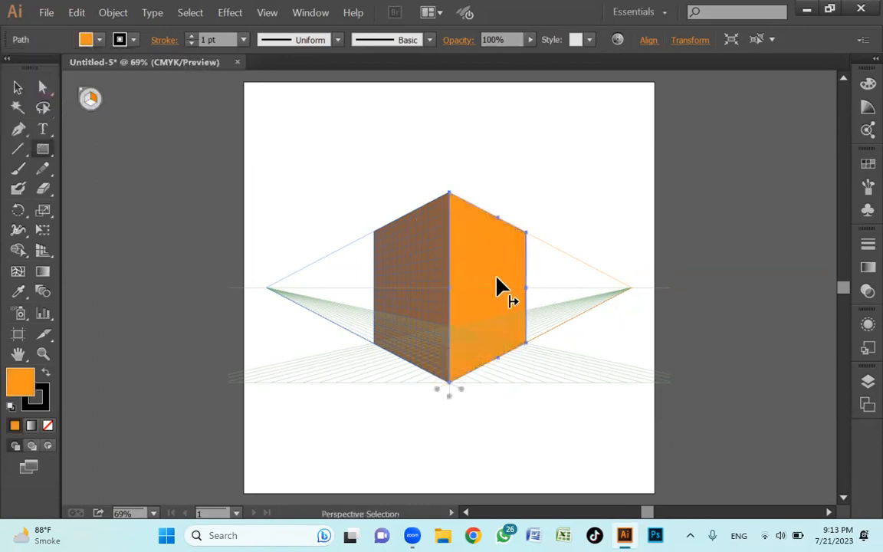
pyautogui.hotkey('ctrl', 'z')
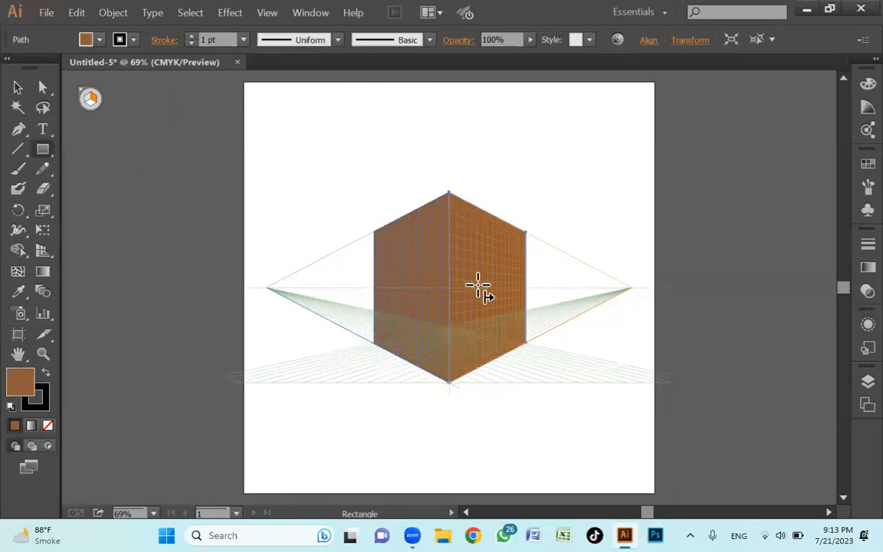
# - Draw a tall door rectangle standing on the lower edge of the right wall and fill it with orange
pyautogui.moveTo(478, 276); pyautogui.dragTo(510, 357)
pyautogui.click(87, 39)
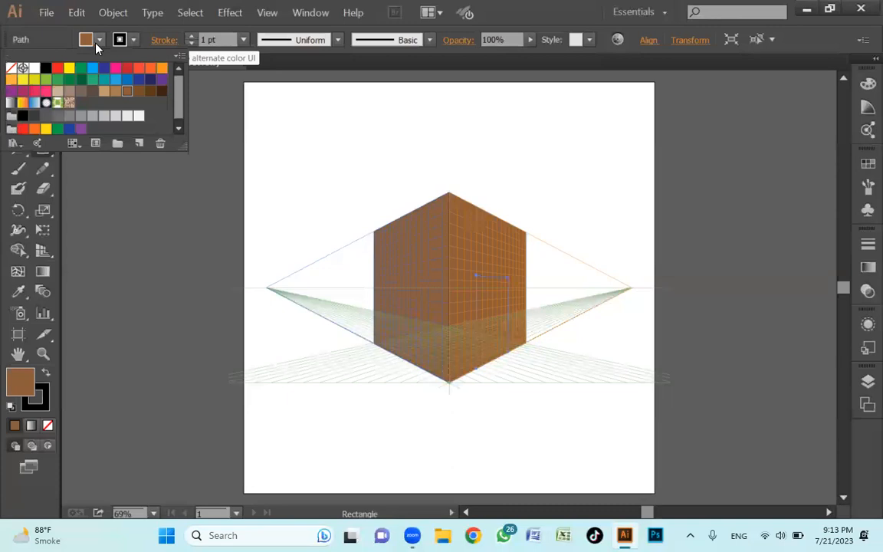
pyautogui.click(157, 70)
pyautogui.press('Escape')
pyautogui.press('v')
pyautogui.click(498, 164)
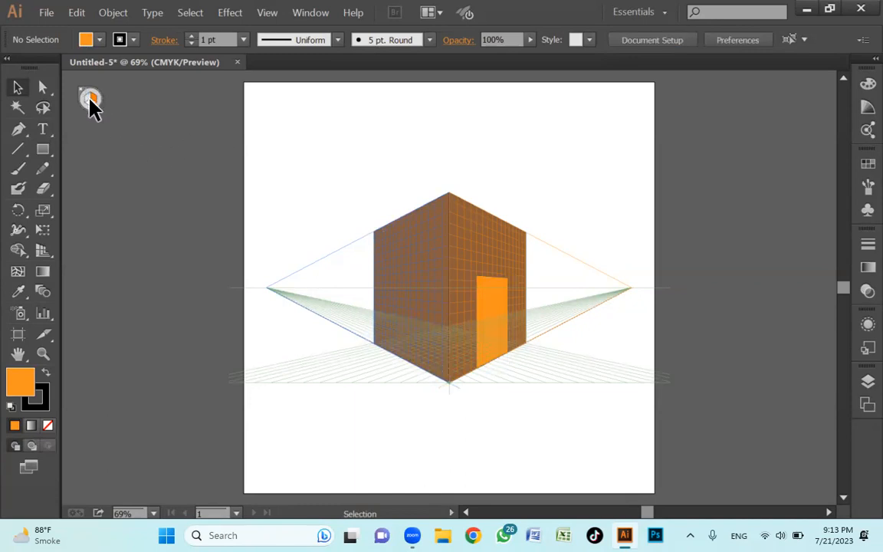
# - Try extending the perspective grid downward and moving both vanishing points outward, and undo these grid changes
pyautogui.hotkey('shift', 'p')
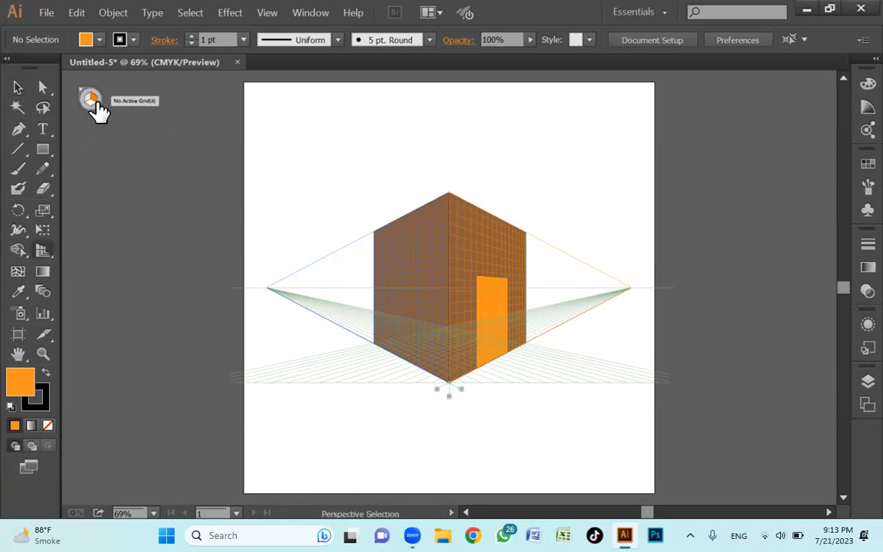
pyautogui.moveTo(451, 400); pyautogui.dragTo(450, 453)
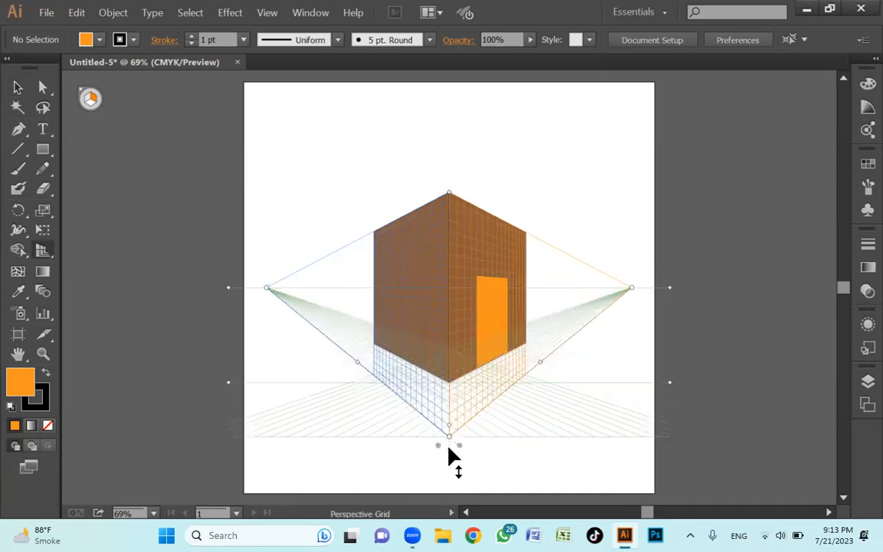
pyautogui.moveTo(629, 289); pyautogui.dragTo(695, 288)
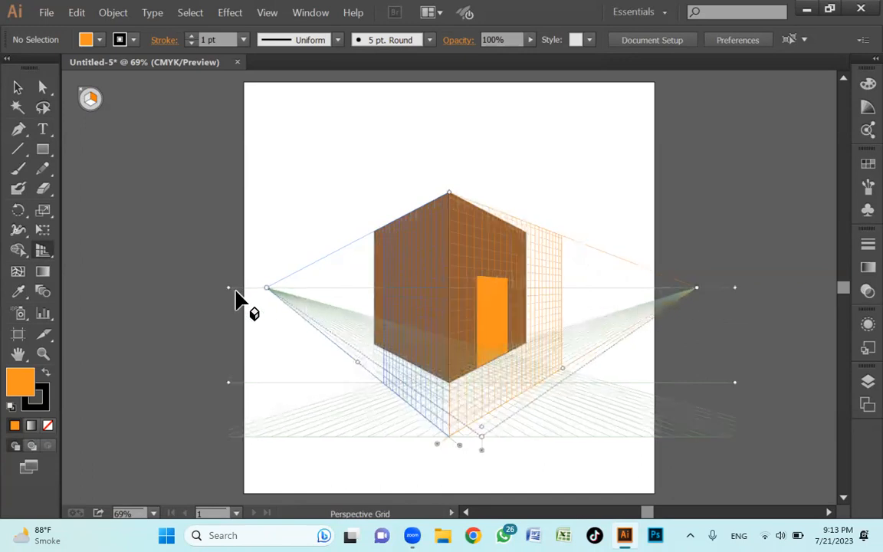
pyautogui.moveTo(268, 289); pyautogui.dragTo(200, 289)
pyautogui.press('v')
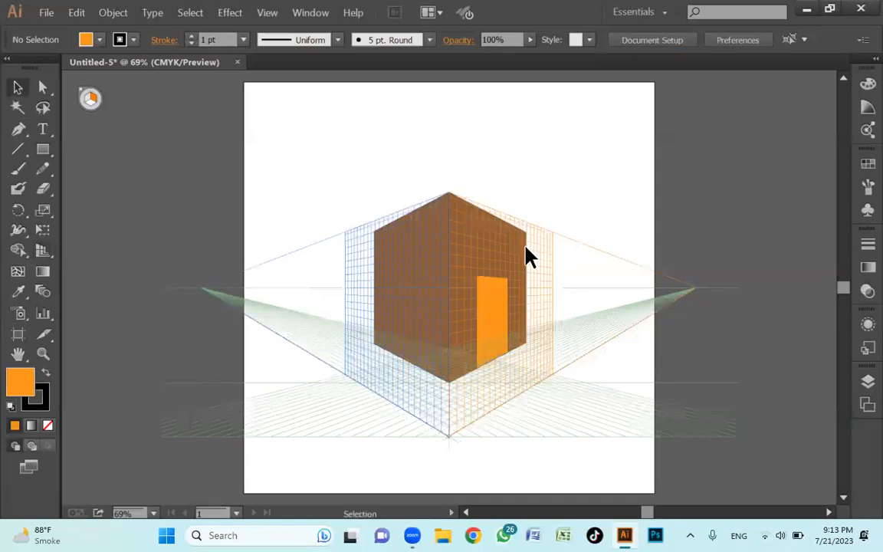
pyautogui.hotkey('ctrl', 'z')
pyautogui.hotkey('ctrl', 'z')
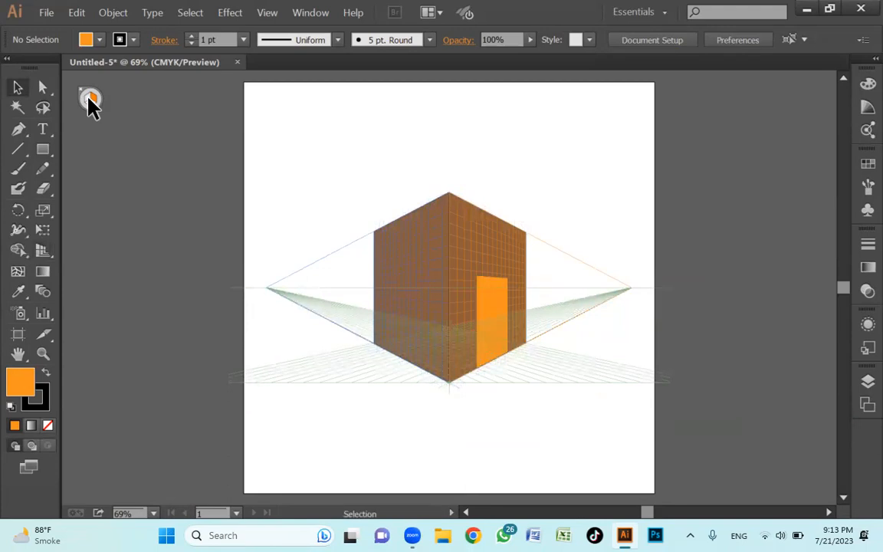
# - Activate the left grid plane and draw a matching orange door rectangle on the lower edge of the left wall
pyautogui.hotkey('shift', 'v')
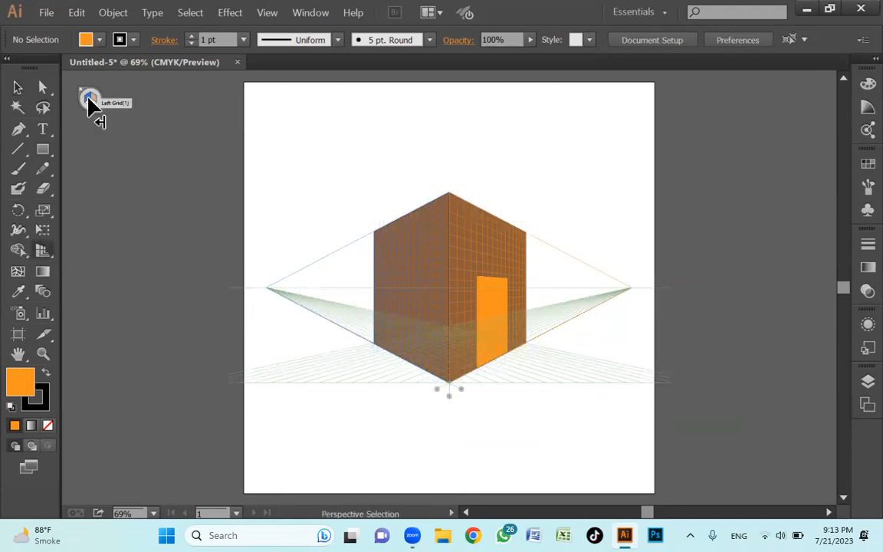
pyautogui.hotkey('shift', 'p')
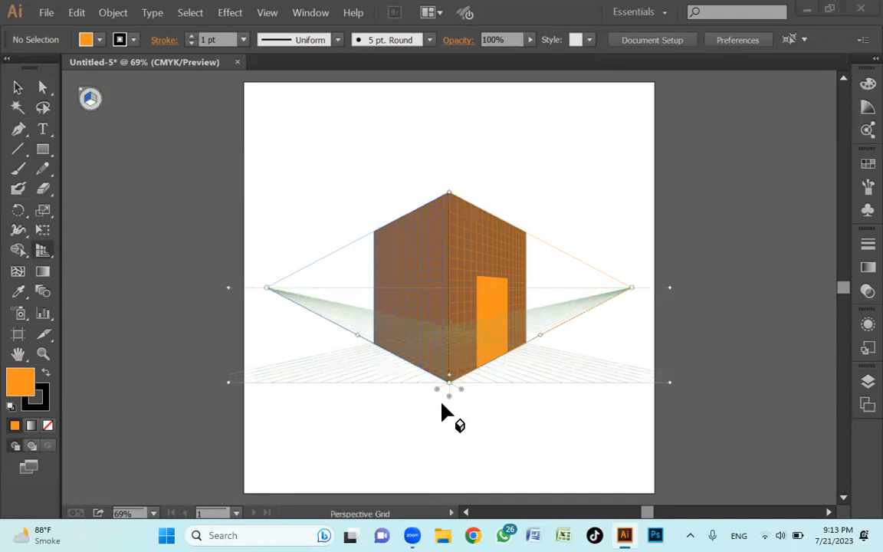
pyautogui.click(42, 149)
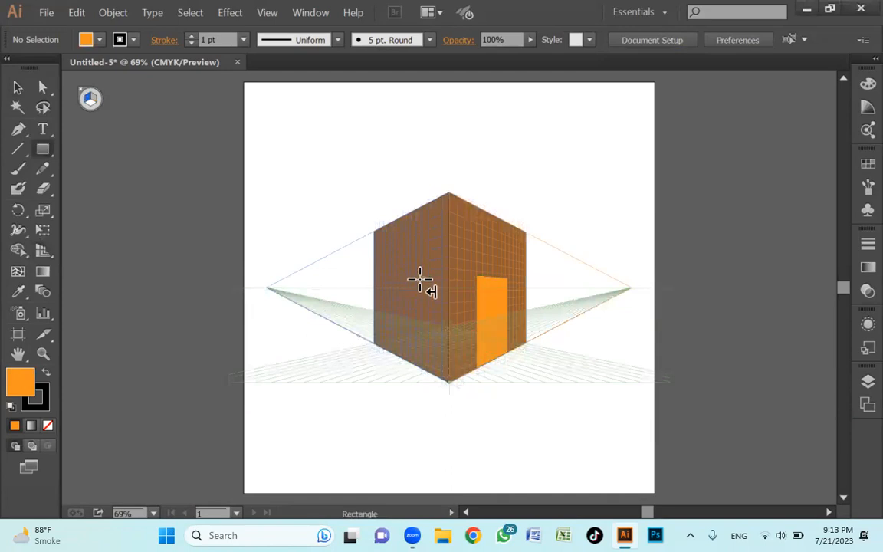
pyautogui.moveTo(422, 276); pyautogui.dragTo(393, 355)
pyautogui.press('v')
pyautogui.click(311, 177)
# - Select the left wall together with its door and set their stroke to None
pyautogui.press('z')
pyautogui.moveTo(313, 174); pyautogui.dragTo(606, 374)
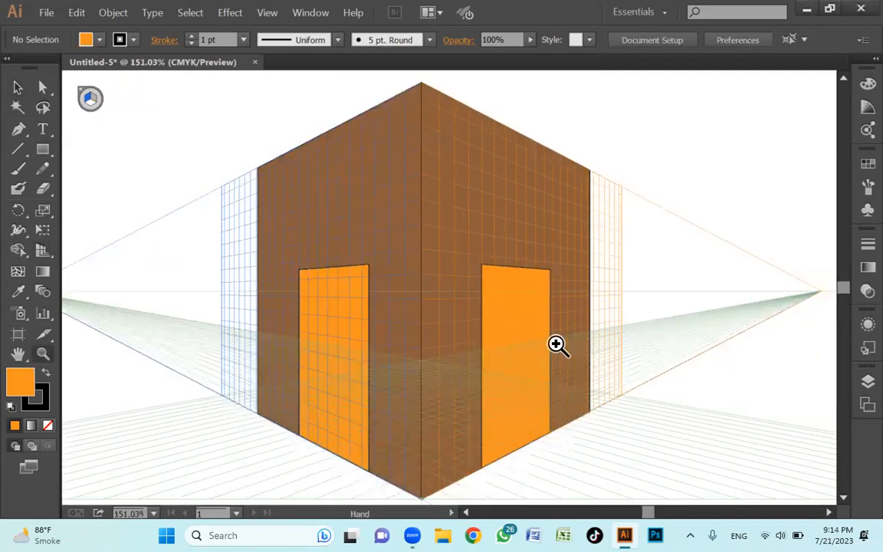
pyautogui.press('v')
pyautogui.click(357, 170)
pyautogui.keyDown('shift'); pyautogui.click(365, 310); pyautogui.keyUp('shift')
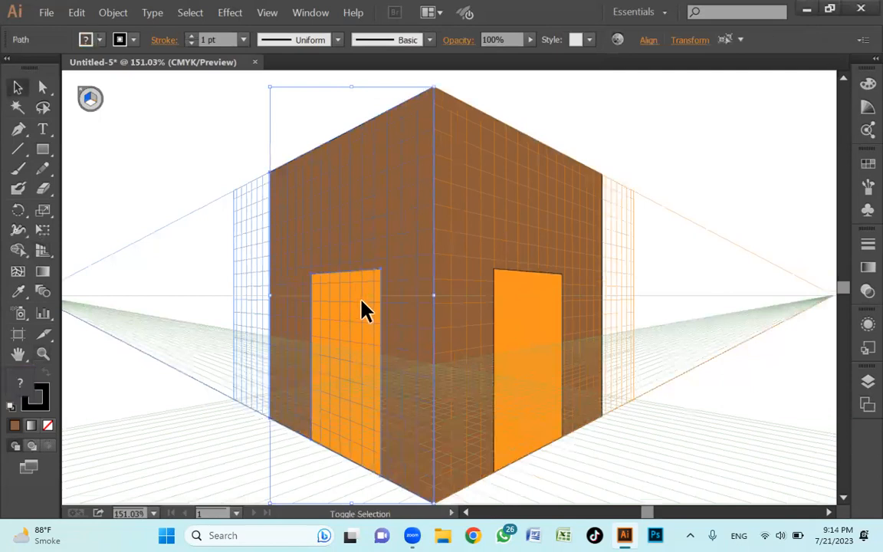
pyautogui.click(120, 40)
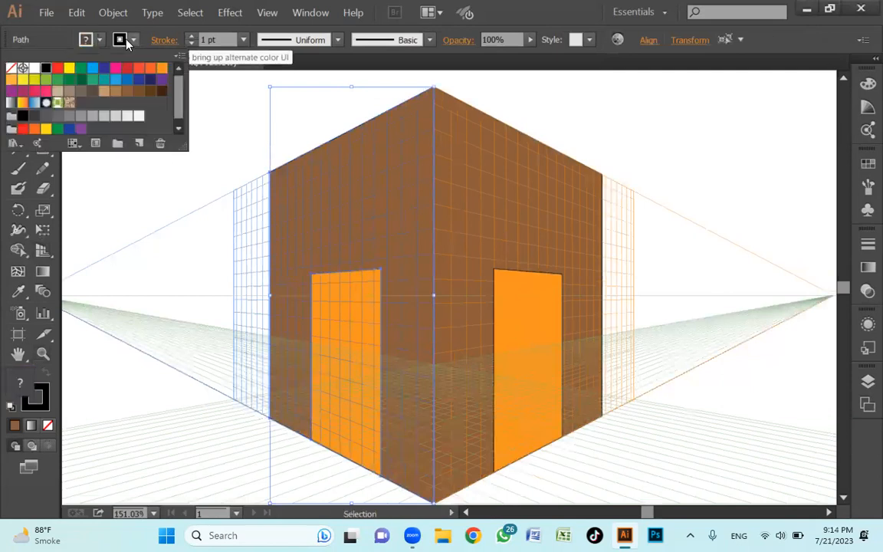
pyautogui.click(11, 68)
pyautogui.click(646, 172)
# - Select the right wall together with its door and set their stroke to None
pyautogui.click(536, 215)
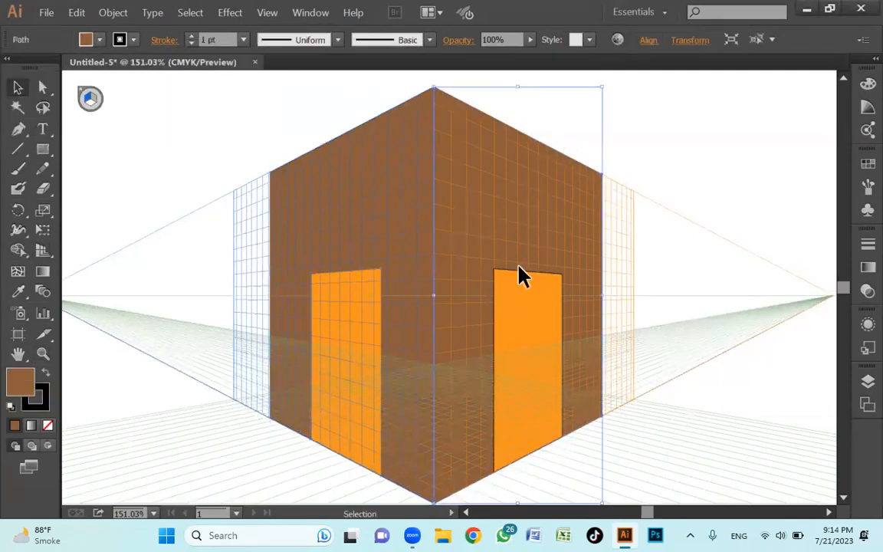
pyautogui.moveTo(660, 137); pyautogui.dragTo(561, 343)
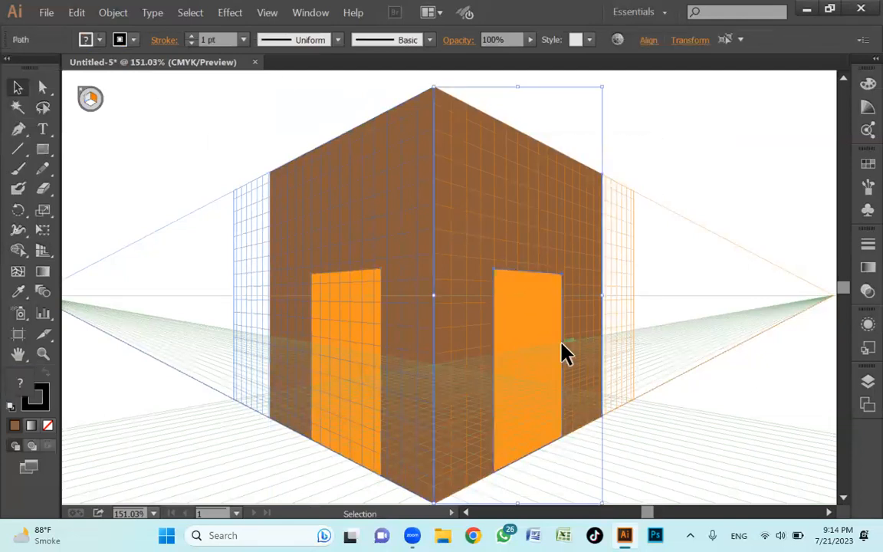
pyautogui.click(121, 40)
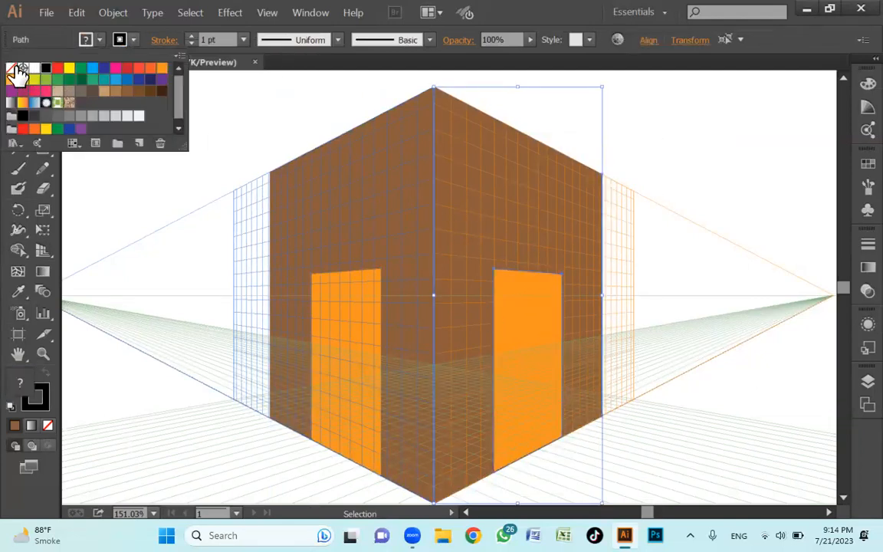
pyautogui.click(11, 68)
pyautogui.click(666, 138)
pyautogui.click(674, 174)
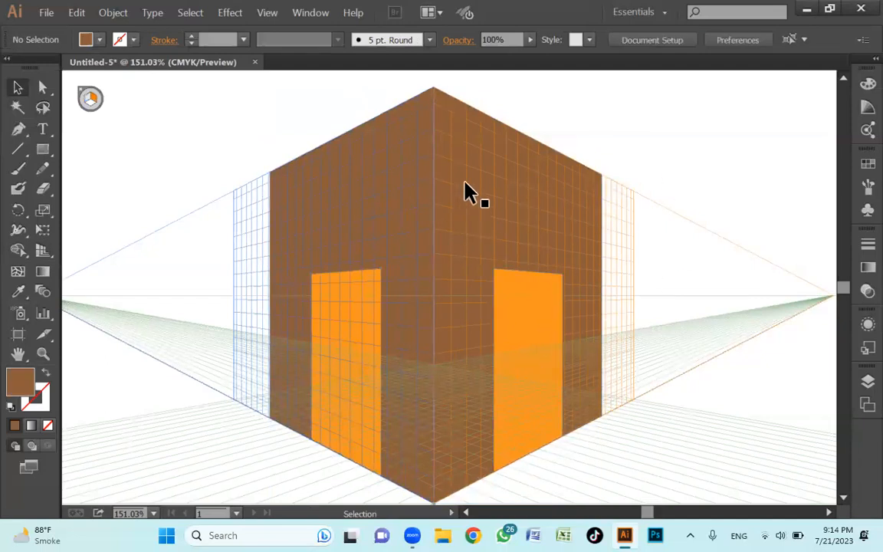
# - Hide the perspective grid to view the building without it, and show the grid again
pyautogui.press('z')
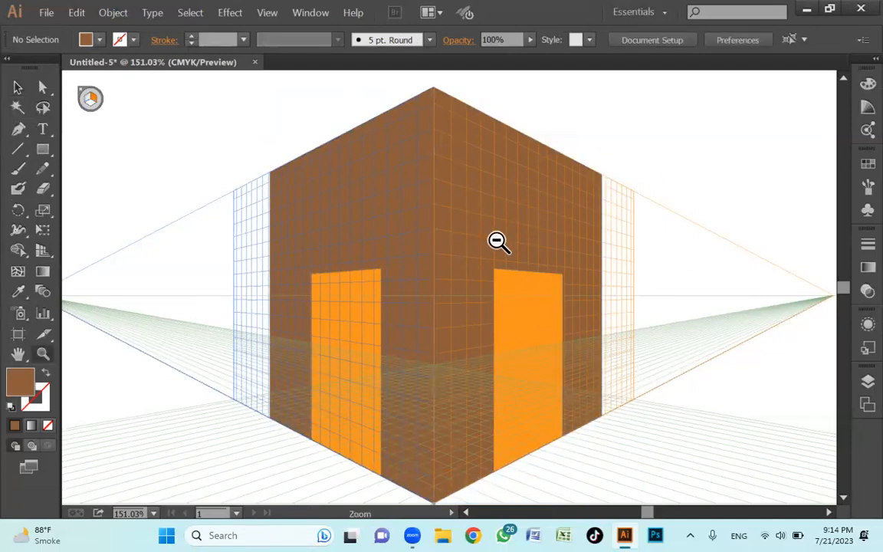
pyautogui.keyDown('alt'); pyautogui.click(497, 241); pyautogui.keyUp('alt')
pyautogui.moveTo(495, 282); pyautogui.dragTo(506, 272)
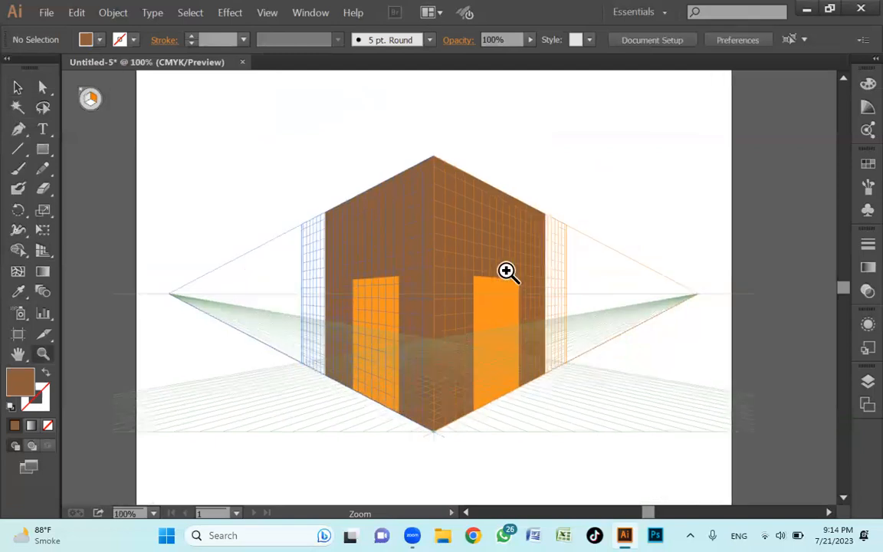
pyautogui.press('ctrl')
pyautogui.hotkey('ctrl', 'shift', 'i')
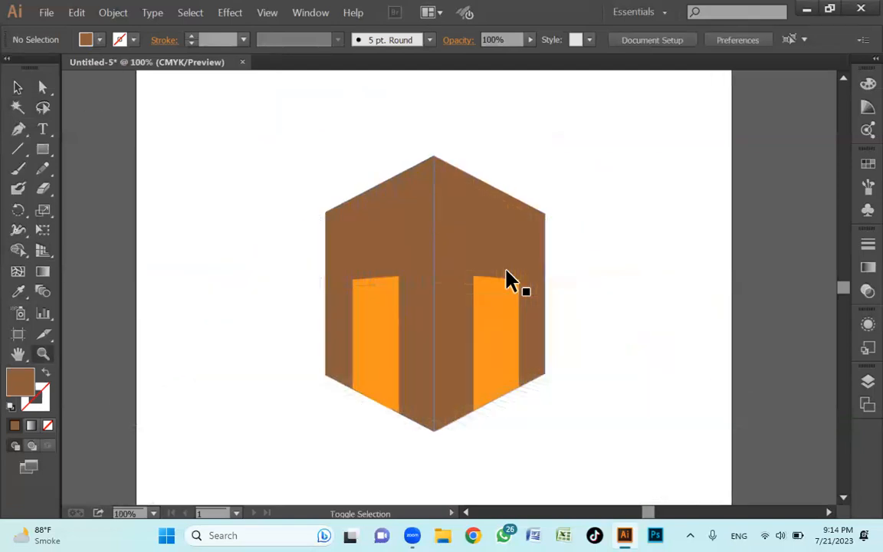
pyautogui.press('v')
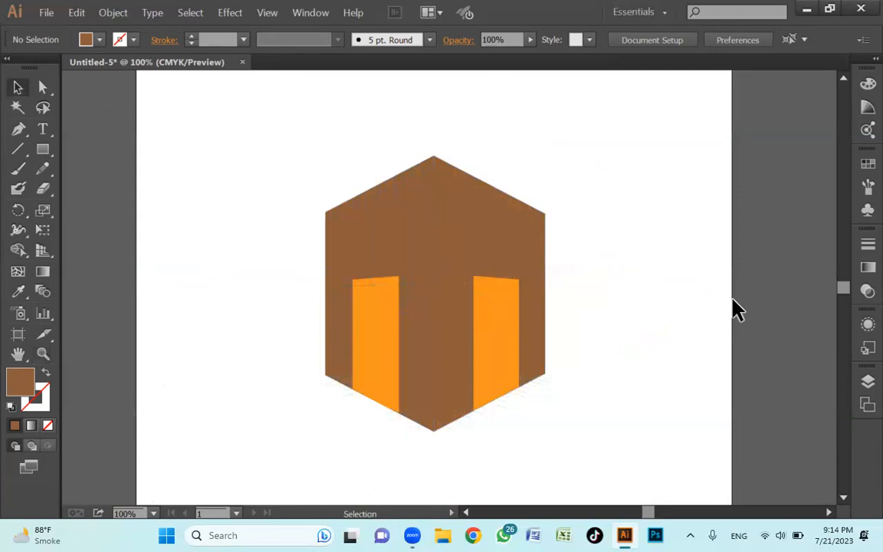
pyautogui.hotkey('ctrl', 'shift', 'i')
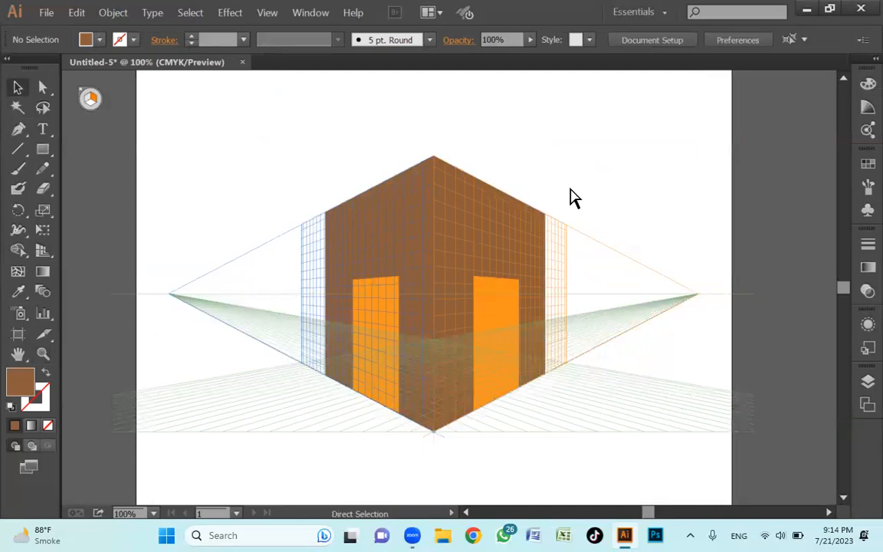
# - Undo the stroke removal on the walls and doors and restore it
pyautogui.hotkey('ctrl', 'z')
pyautogui.hotkey('ctrl', 'z')
pyautogui.click(581, 162)
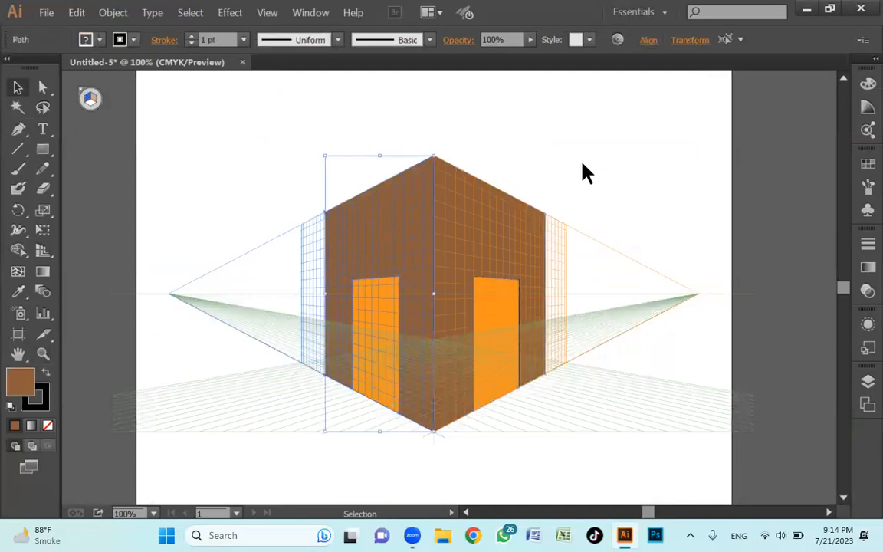
pyautogui.hotkey('ctrl', 'z')
pyautogui.click(514, 290)
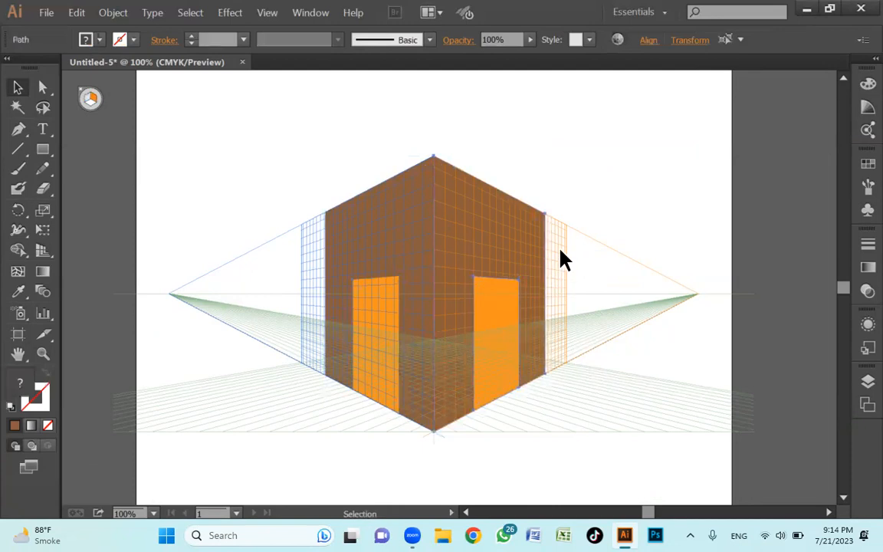
# - Draw a small brown rectangle on the right plane, standing on the building's top front corner as a battlement
pyautogui.click(617, 183)
pyautogui.press('z')
pyautogui.moveTo(379, 112); pyautogui.dragTo(609, 282)
pyautogui.moveTo(503, 291); pyautogui.dragTo(625, 291)
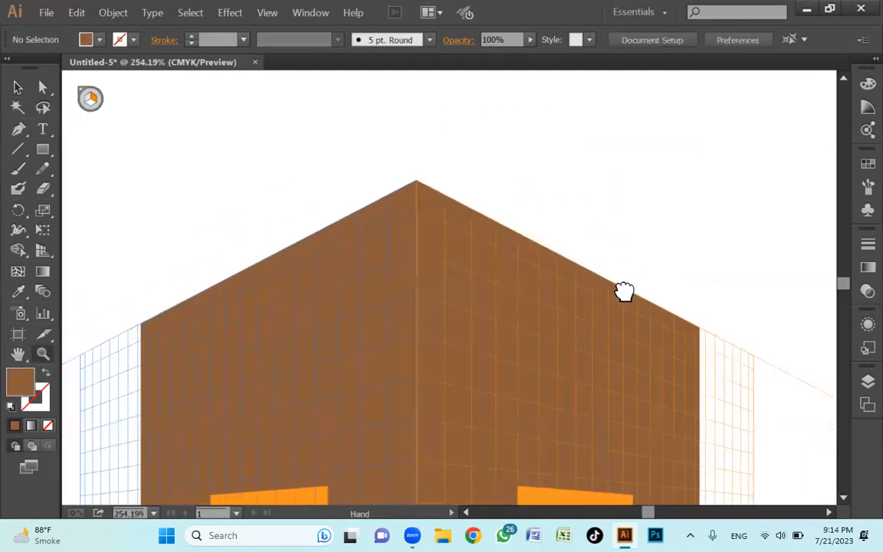
pyautogui.moveTo(444, 291); pyautogui.dragTo(392, 303)
pyautogui.press('v')
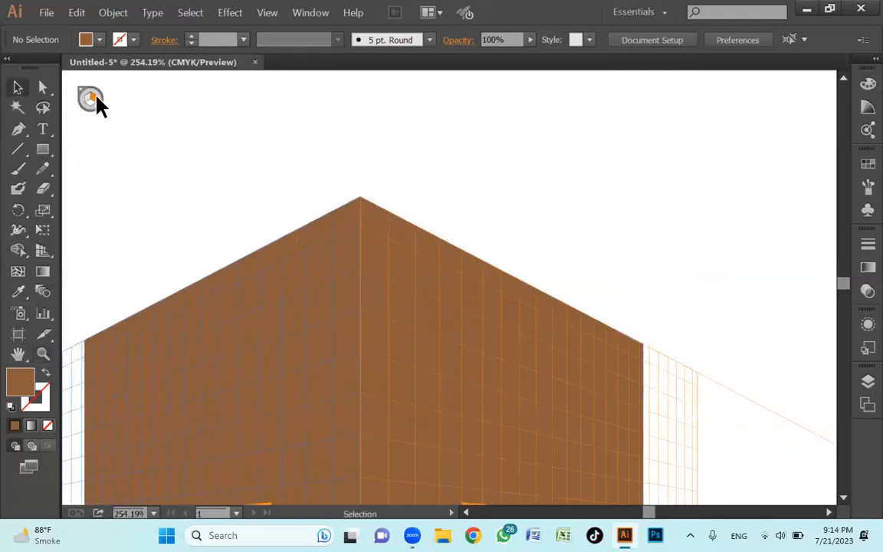
pyautogui.hotkey('shift', 'v')
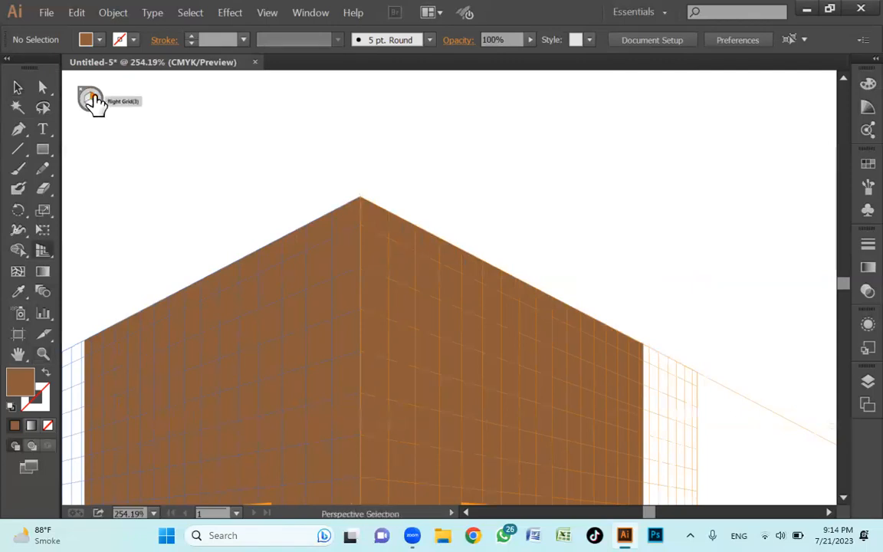
pyautogui.hotkey('shift', 'p')
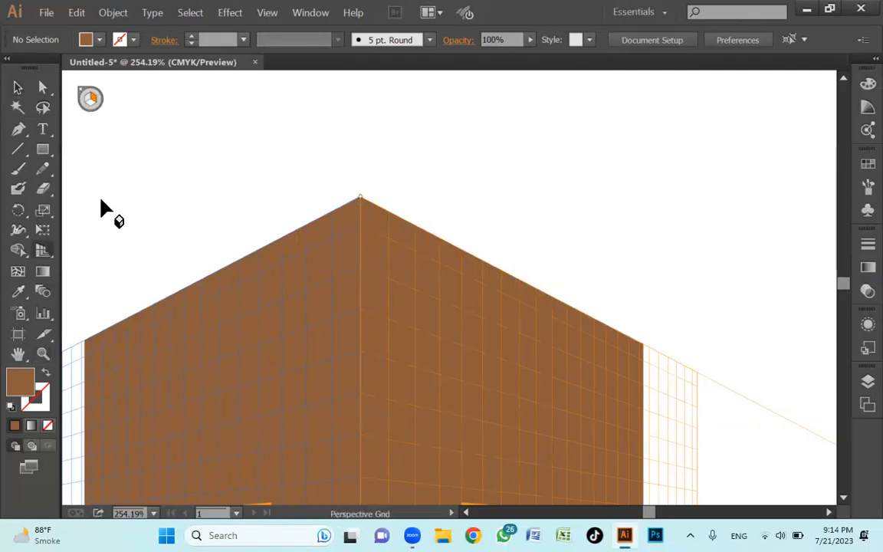
pyautogui.click(44, 153)
pyautogui.click(89, 156)
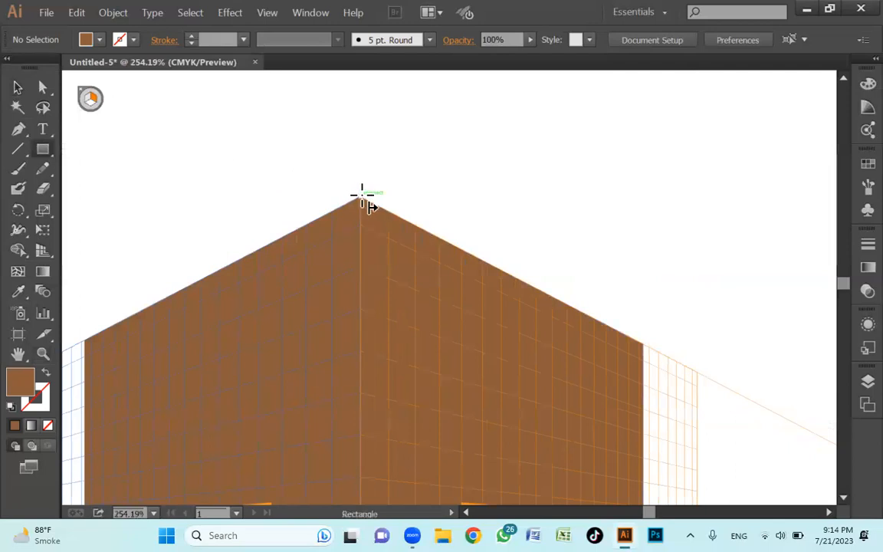
pyautogui.moveTo(362, 197); pyautogui.dragTo(412, 160)
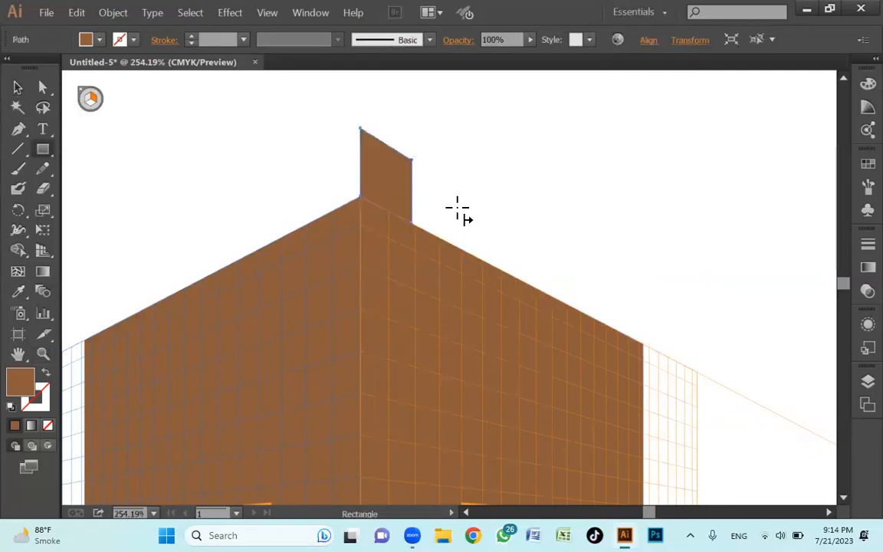
# - Copy the battlement twice along the right wall's top edge, placing one mid-wall and one at the far end
pyautogui.press('v')
pyautogui.moveTo(397, 189); pyautogui.dragTo(627, 311)
pyautogui.click(495, 246)
pyautogui.moveTo(495, 242); pyautogui.dragTo(511, 250)
pyautogui.click(573, 191)
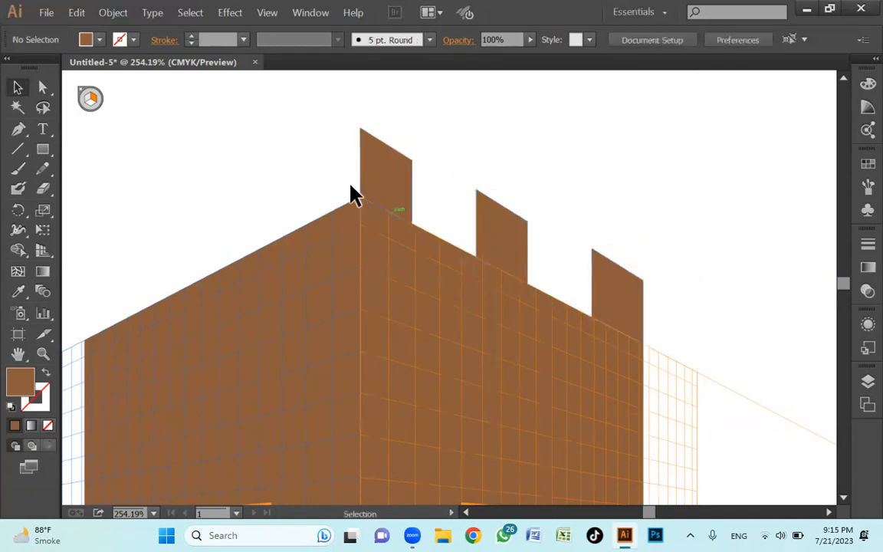
# - Draw a rectangle on the left plane as the side face of the right wall's middle battlement
pyautogui.click(629, 282)
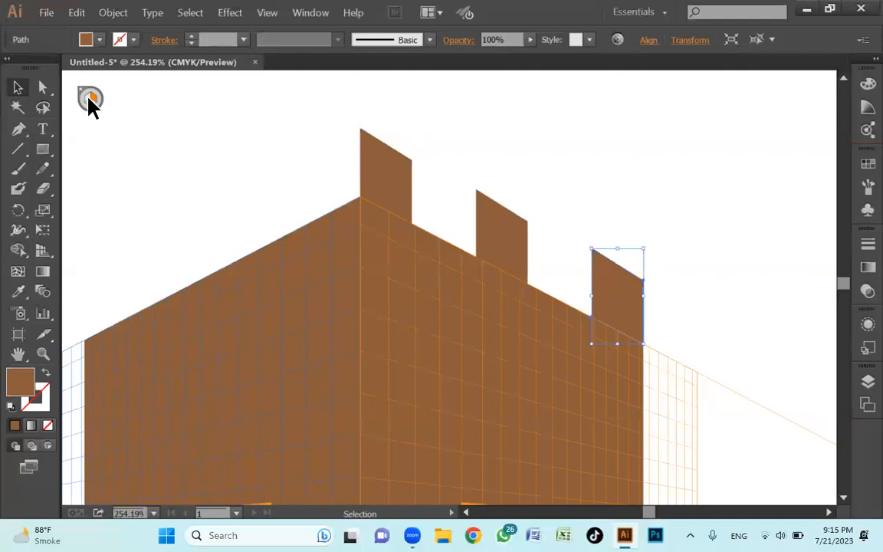
pyautogui.hotkey('shift', 'p')
pyautogui.hotkey('shift', 'v')
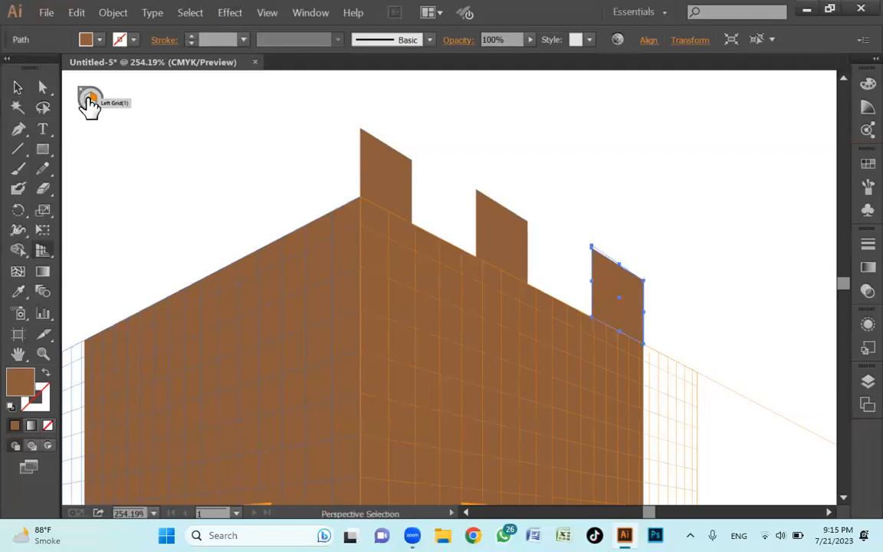
pyautogui.keyDown('ctrl'); pyautogui.click(88, 98); pyautogui.keyUp('ctrl')
pyautogui.press('m')
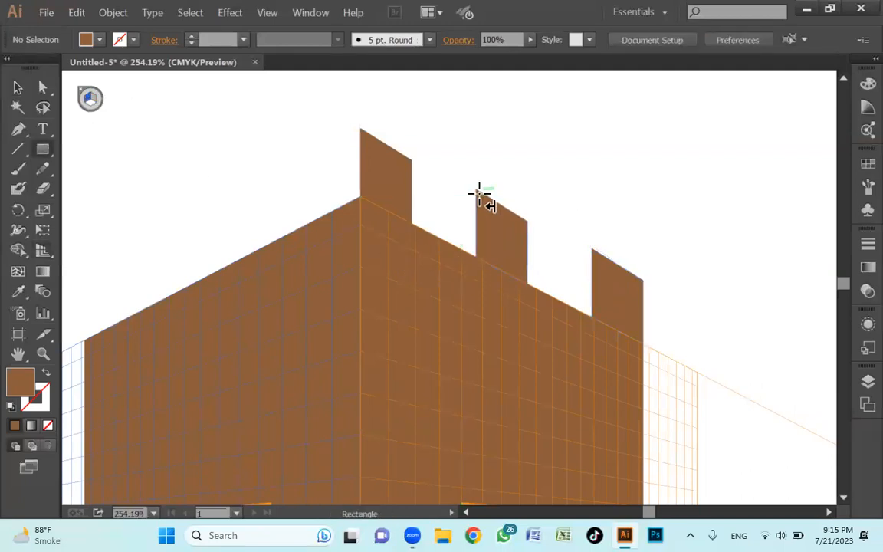
pyautogui.moveTo(477, 191); pyautogui.dragTo(441, 278)
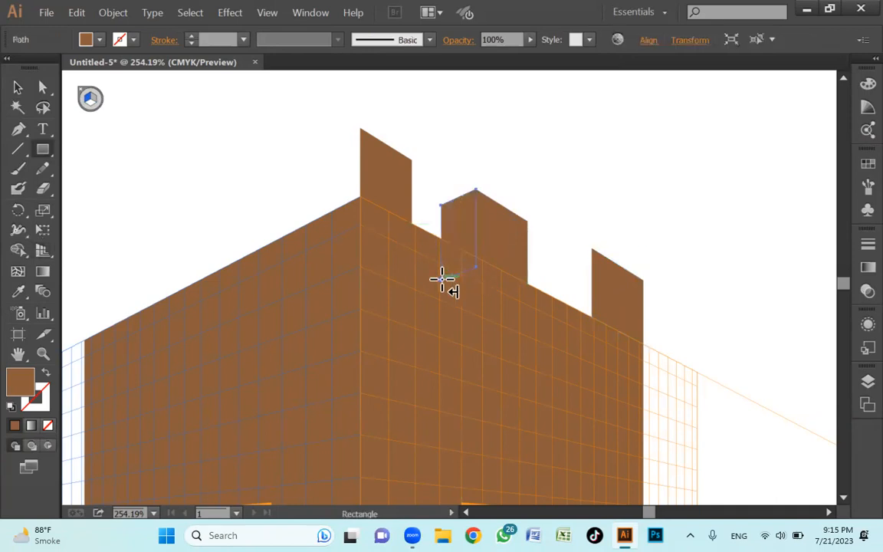
# - Fill the middle battlement's side face with orange and send it behind the right wall
pyautogui.click(100, 40)
pyautogui.click(163, 74)
pyautogui.press('Escape')
pyautogui.press('v')
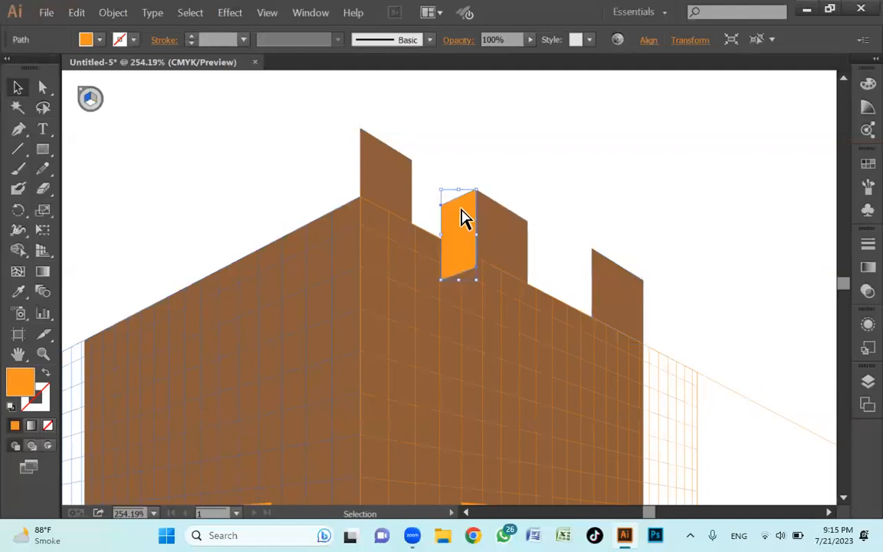
pyautogui.hotkey('ctrl', '[')
pyautogui.click(488, 196)
# - Copy the orange side face onto the battlement at the right wall's far end
pyautogui.click(457, 227)
pyautogui.moveTo(458, 227); pyautogui.dragTo(580, 289)
pyautogui.click(584, 207)
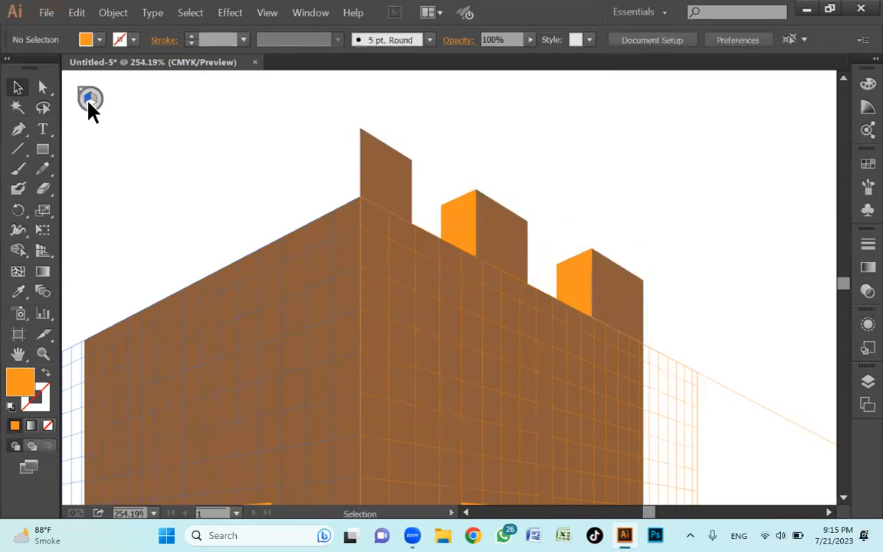
# - Draw a rectangle on the left plane as the corner battlement's left face and match its fill to the brown wall
pyautogui.click(43, 149)
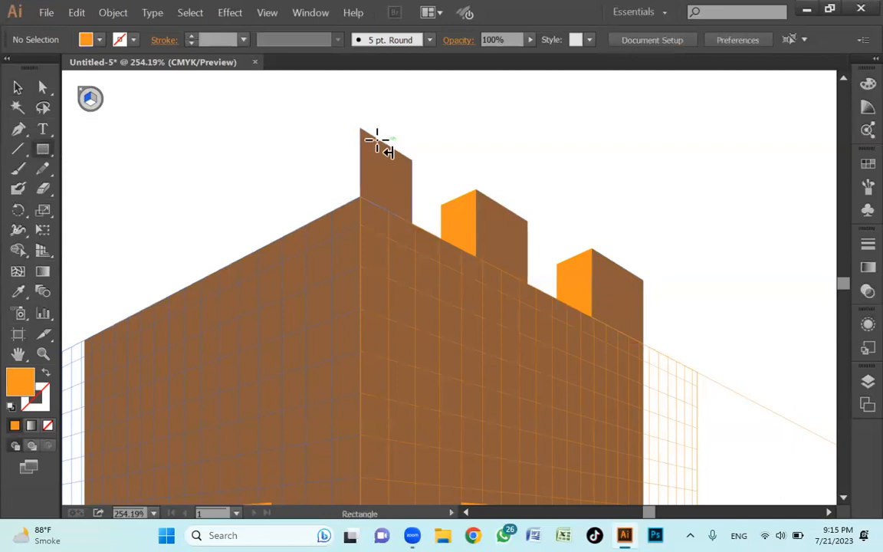
pyautogui.moveTo(360, 129); pyautogui.dragTo(309, 237)
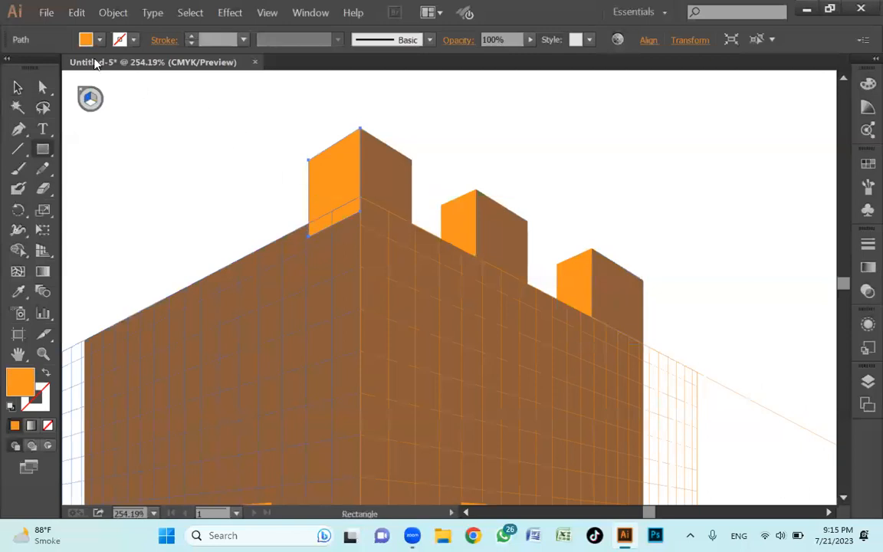
pyautogui.click(18, 291)
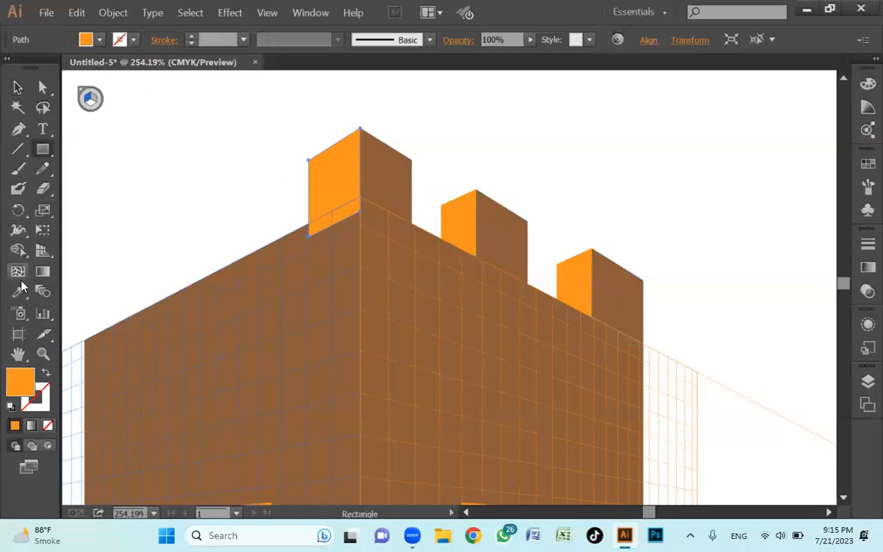
pyautogui.click(381, 250)
pyautogui.press('v')
pyautogui.click(469, 142)
# - Copy the corner battlement's left face twice along the left wall's top edge, ending at the far end
pyautogui.click(333, 188)
pyautogui.moveTo(340, 182); pyautogui.dragTo(112, 277)
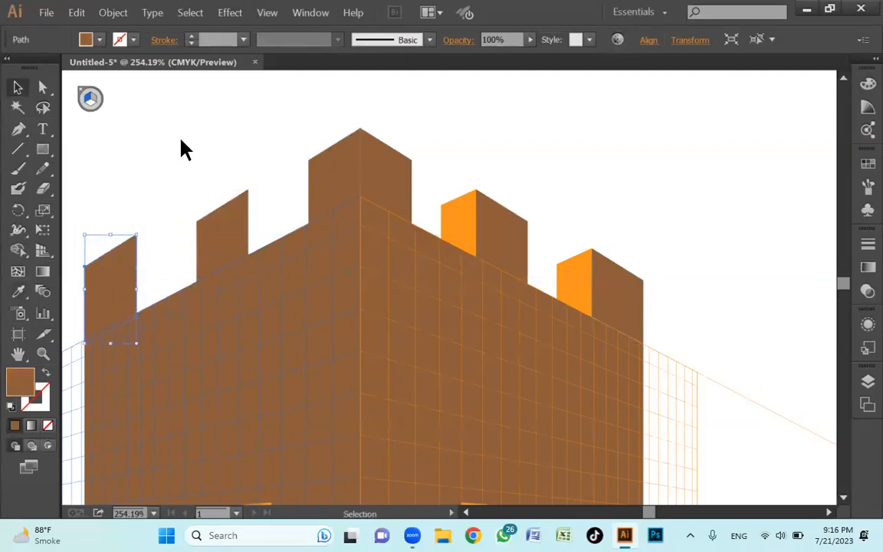
pyautogui.click(102, 132)
# - Draw a rectangle on the right plane as the side face of the left wall's end battlement and fill it orange
pyautogui.click(92, 101)
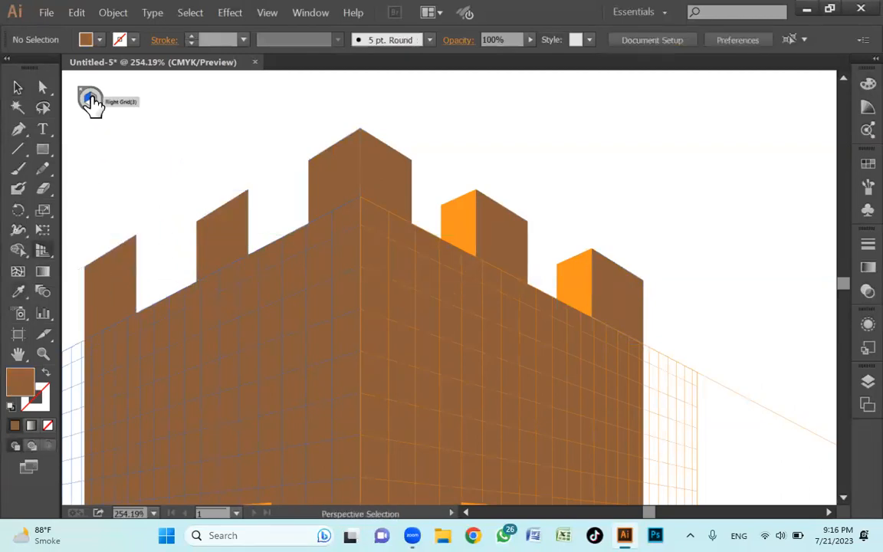
pyautogui.click(43, 148)
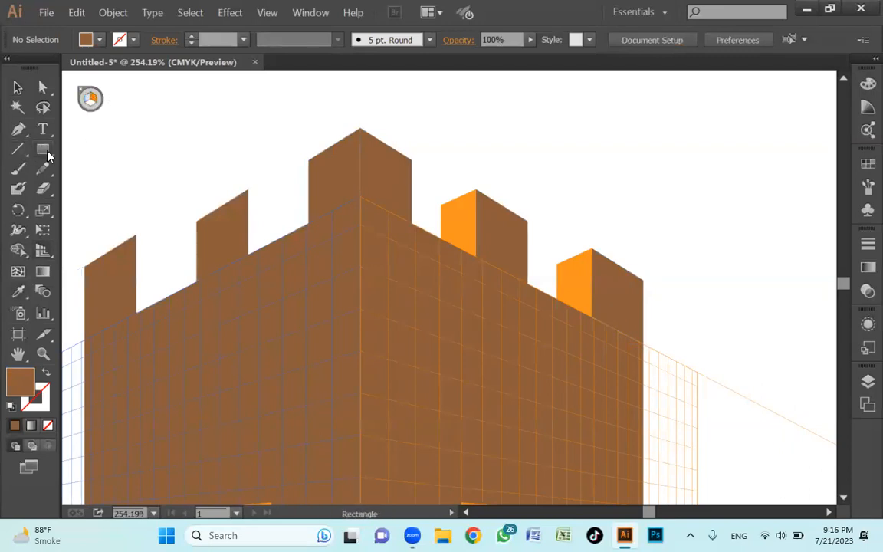
pyautogui.moveTo(136, 235); pyautogui.dragTo(174, 334)
pyautogui.press('v')
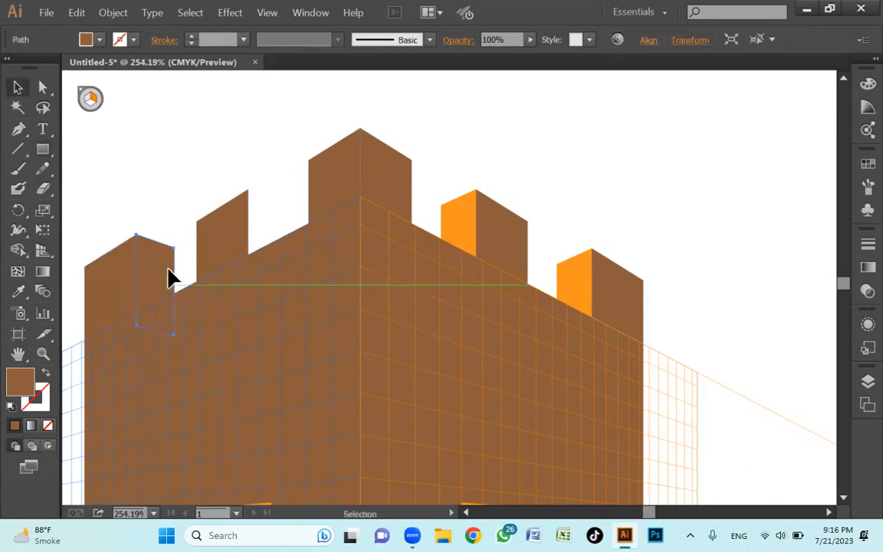
pyautogui.click(99, 40)
pyautogui.click(161, 68)
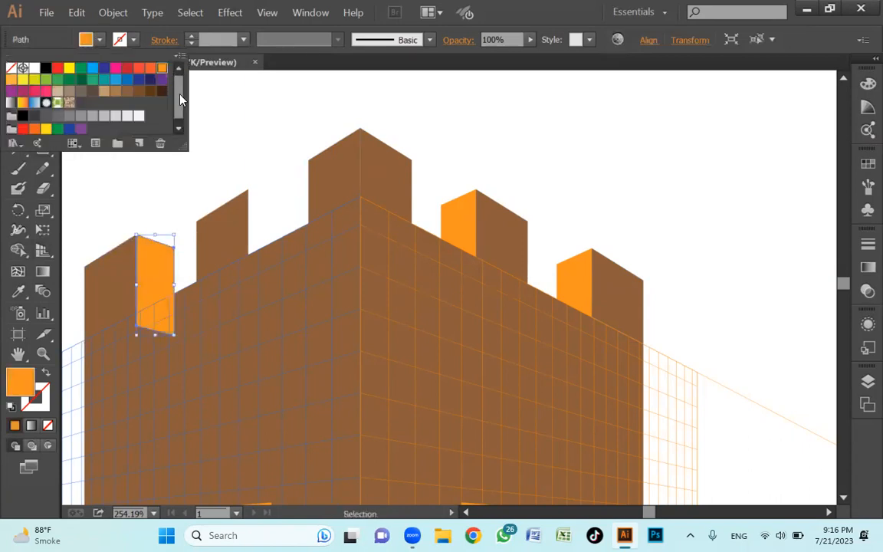
# - Send the orange side face to the back and copy it onto the left wall's middle battlement
pyautogui.press('ctrl')
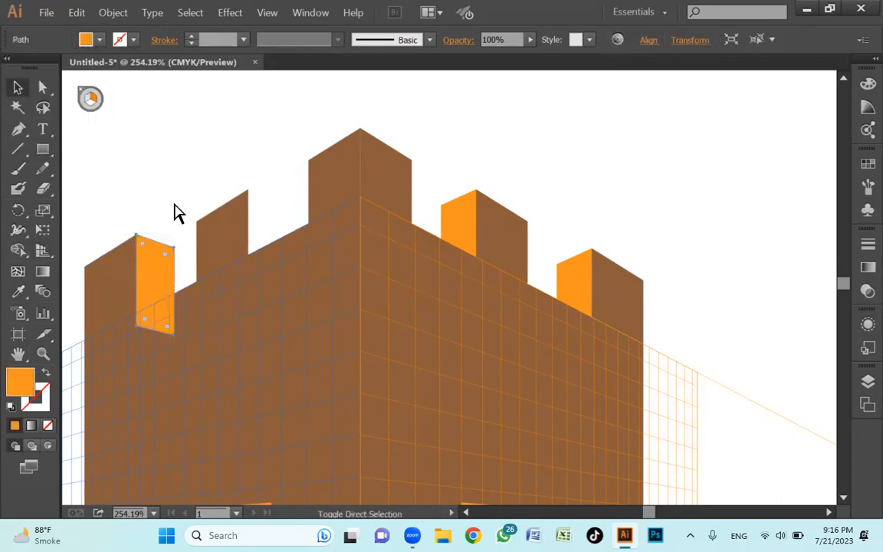
pyautogui.hotkey('ctrl', 'shift', '[')
pyautogui.moveTo(165, 269); pyautogui.dragTo(274, 220)
pyautogui.click(254, 135)
# - Draw a rectangle on the horizontal plane along the base of the right door as the top of a doorstep
pyautogui.press('z')
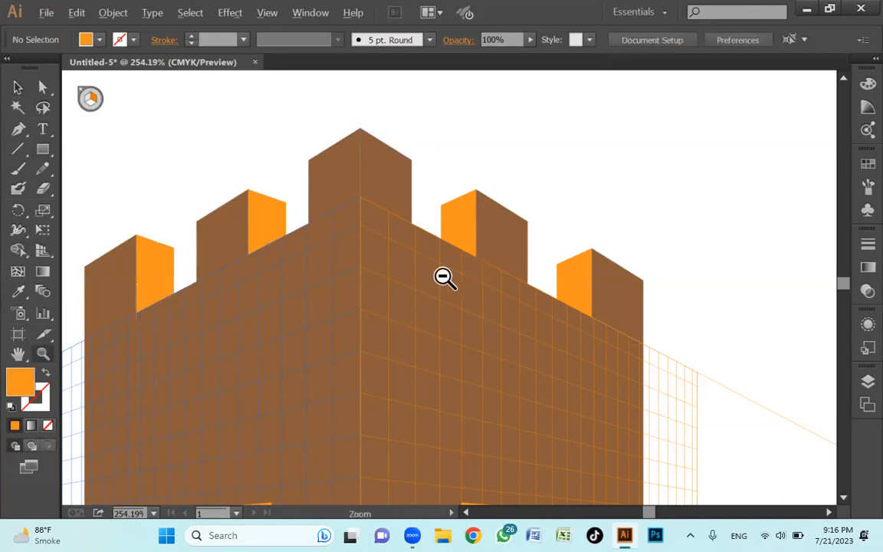
pyautogui.keyDown('alt'); pyautogui.click(443, 277); pyautogui.keyUp('alt')
pyautogui.keyDown('alt'); pyautogui.click(472, 309); pyautogui.keyUp('alt')
pyautogui.press('space')
pyautogui.scroll(-5, 504, 265)
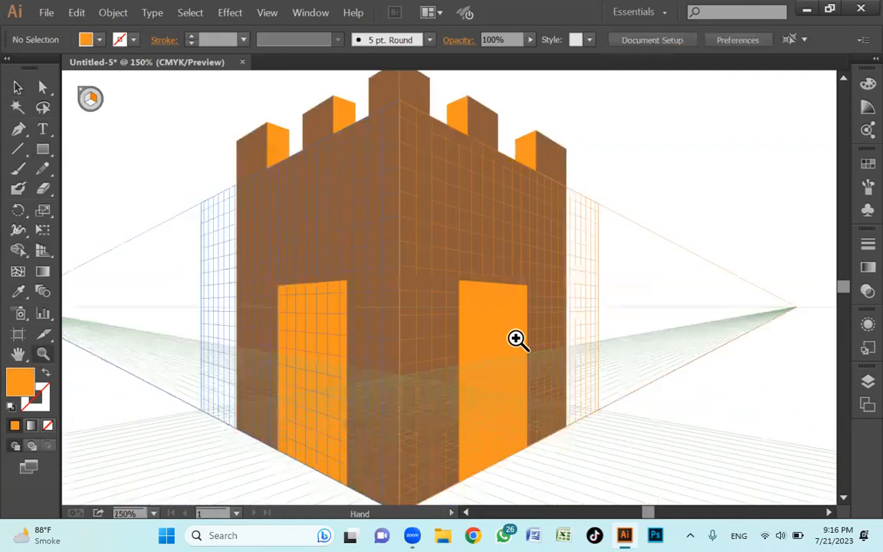
pyautogui.scroll(-2, 530, 299)
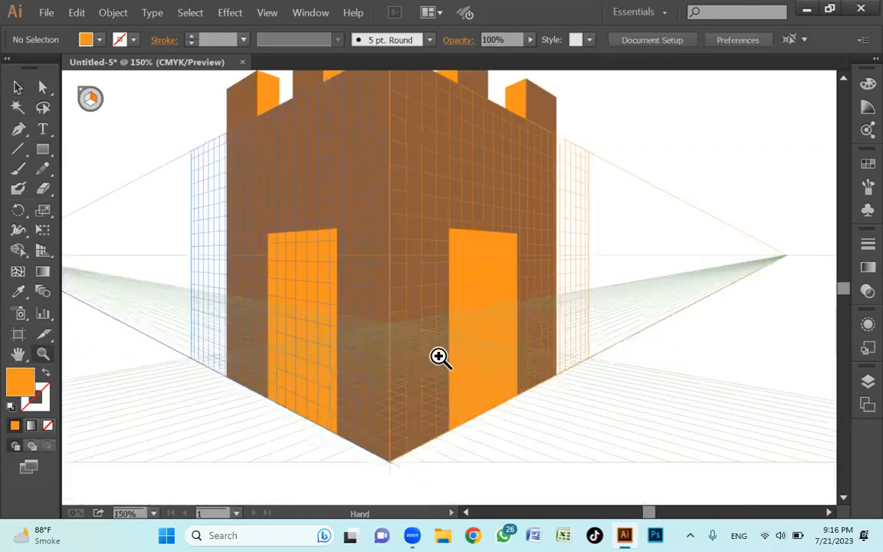
pyautogui.click(579, 394)
pyautogui.moveTo(427, 318); pyautogui.dragTo(525, 348)
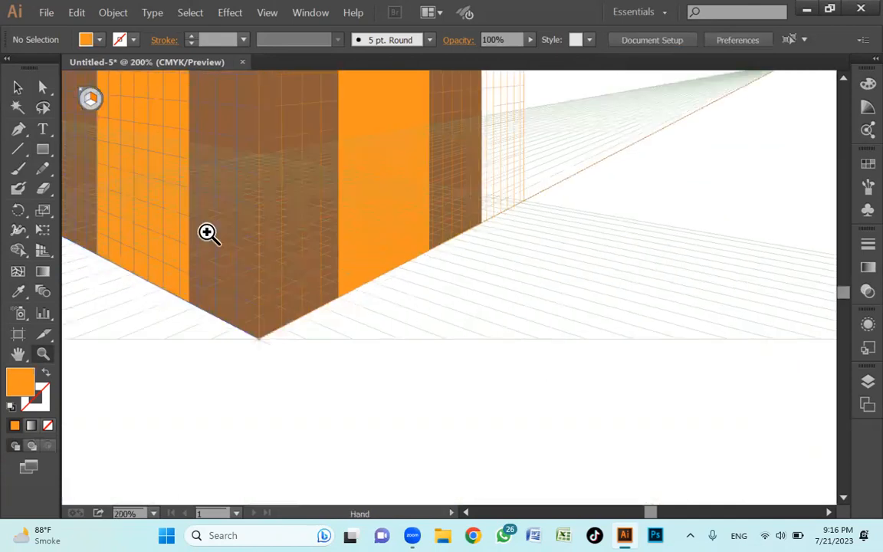
pyautogui.hotkey('shift', 'p')
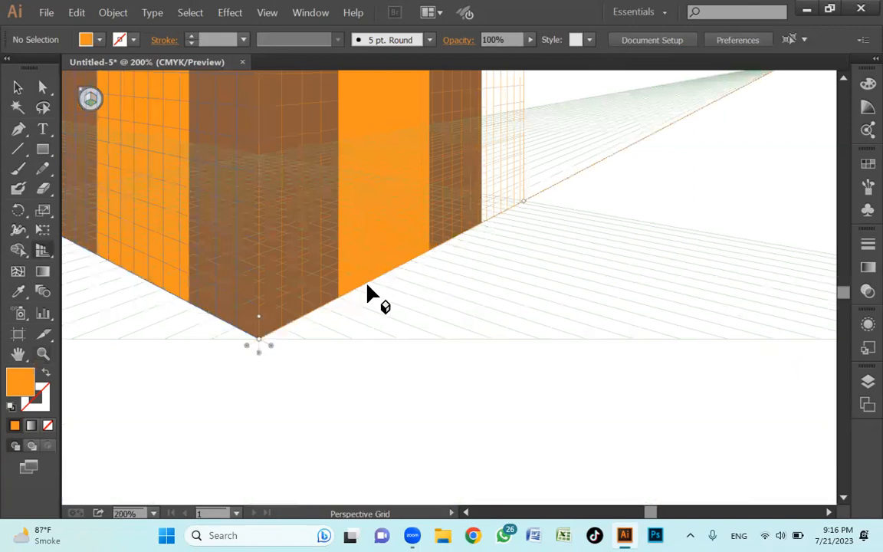
pyautogui.click(43, 151)
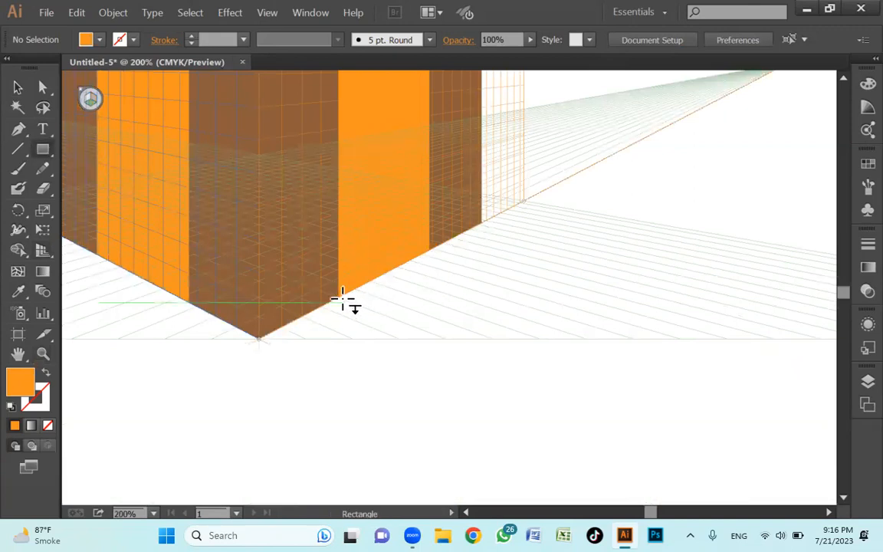
pyautogui.moveTo(339, 299); pyautogui.dragTo(472, 263)
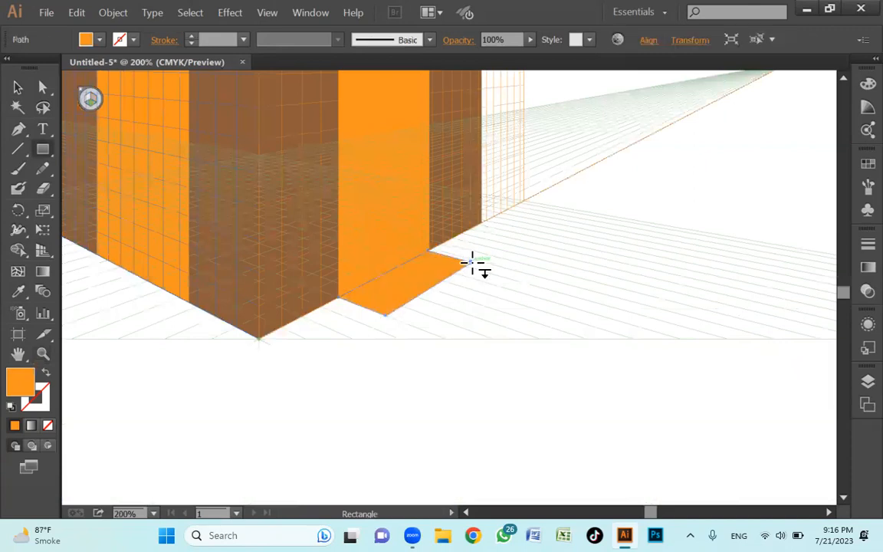
# - Fill the doorstep's top face with a dark brown swatch lighter than the darkest one
pyautogui.click(99, 39)
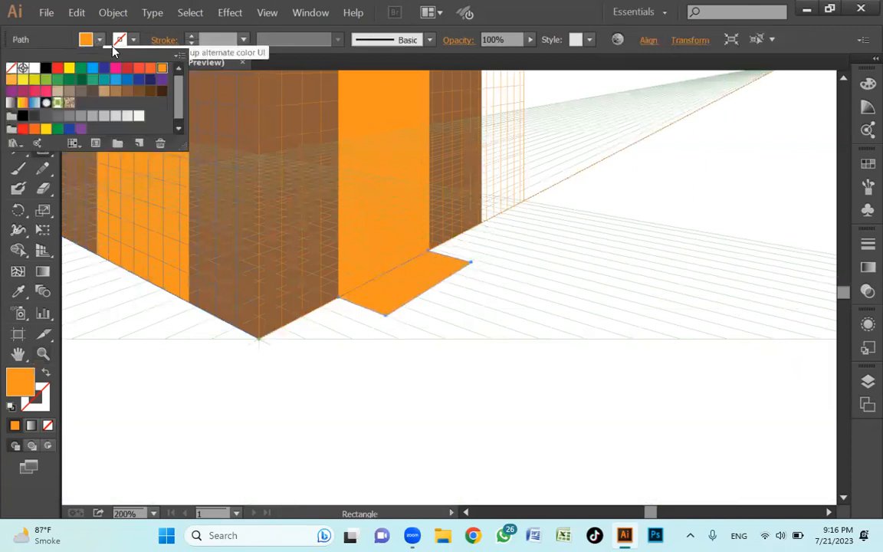
pyautogui.click(153, 92)
pyautogui.click(161, 93)
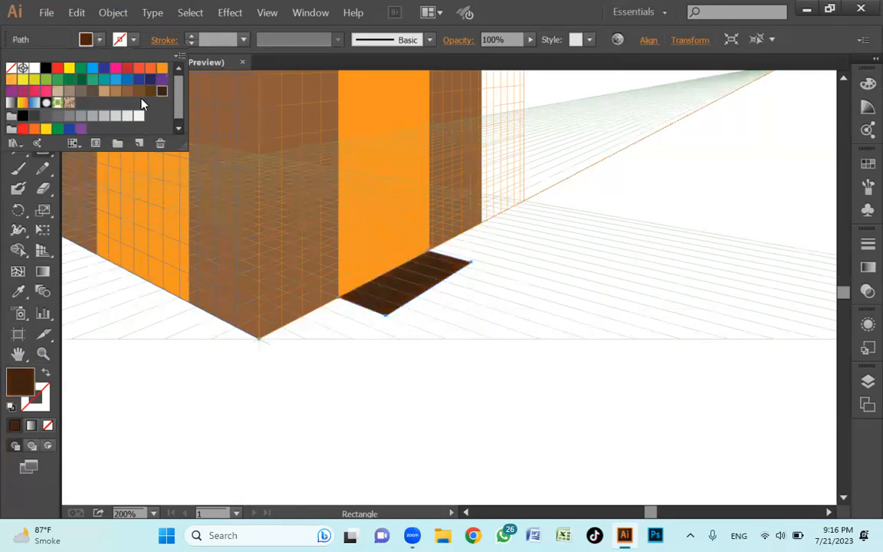
pyautogui.click(139, 91)
pyautogui.press('v')
# - Draw a rectangle on the right plane below the doorstep's outer edge as its front face
pyautogui.press('space')
pyautogui.moveTo(490, 322); pyautogui.dragTo(482, 350)
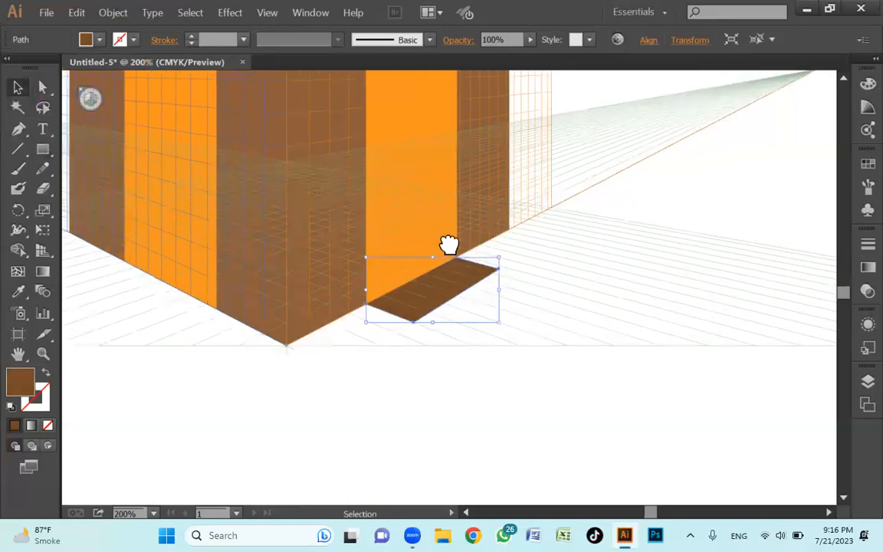
pyautogui.moveTo(449, 245); pyautogui.dragTo(418, 133)
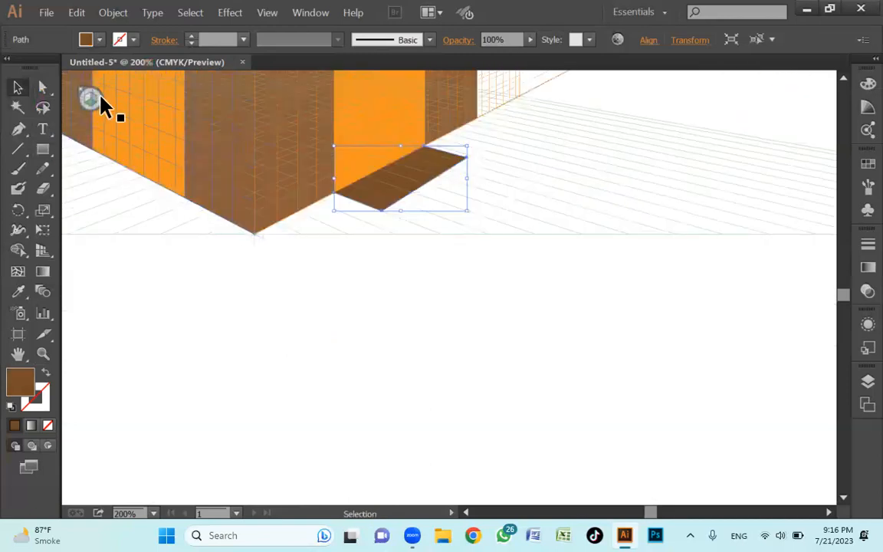
pyautogui.hotkey('shift', 'v')
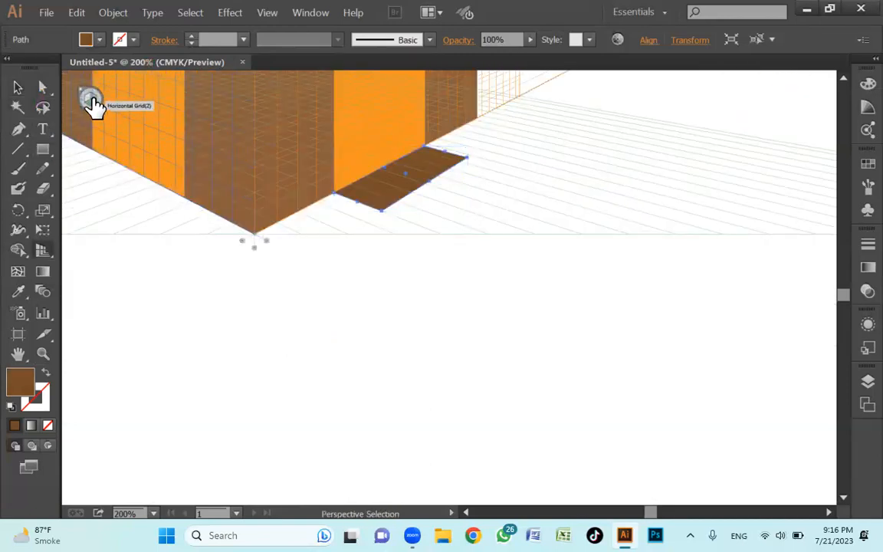
pyautogui.click(91, 100)
pyautogui.hotkey('shift', 'p')
pyautogui.press('m')
pyautogui.moveTo(381, 212); pyautogui.dragTo(466, 192)
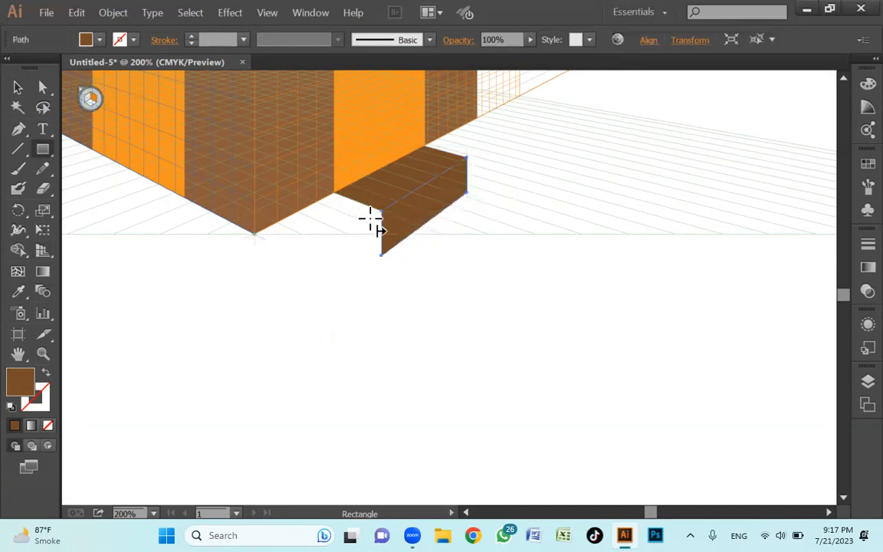
# - Draw a rectangle on the left plane as the doorstep's end face and fill it with the C=0 M=50 Y=100 K=0 orange swatch
pyautogui.click(87, 101)
pyautogui.moveTo(334, 193); pyautogui.dragTo(382, 255)
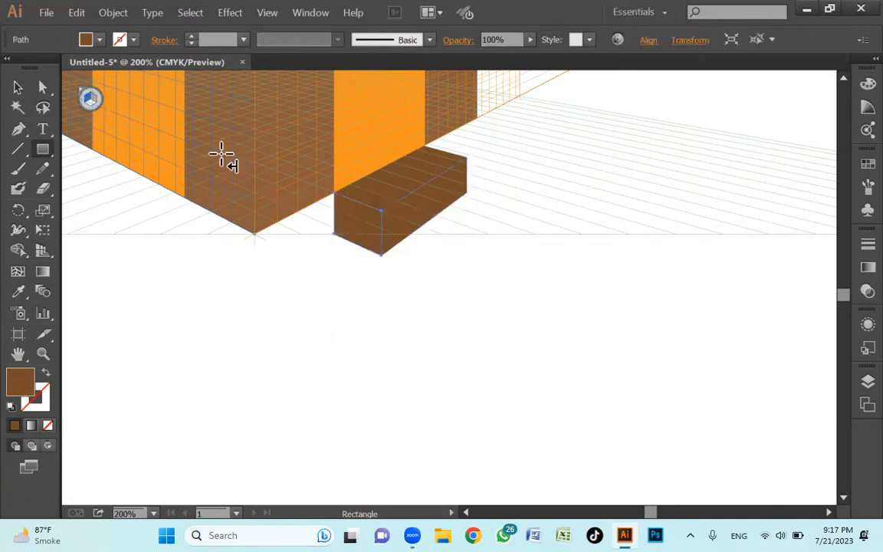
pyautogui.click(99, 40)
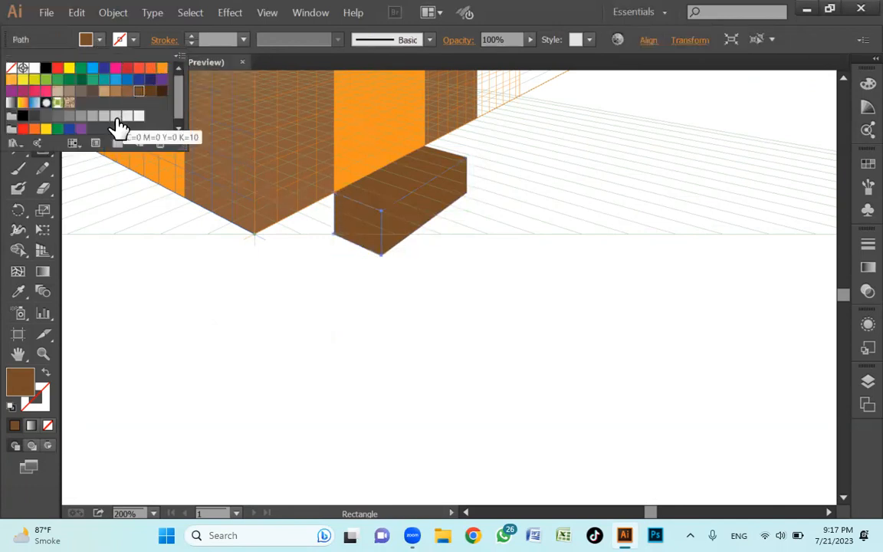
pyautogui.click(104, 116)
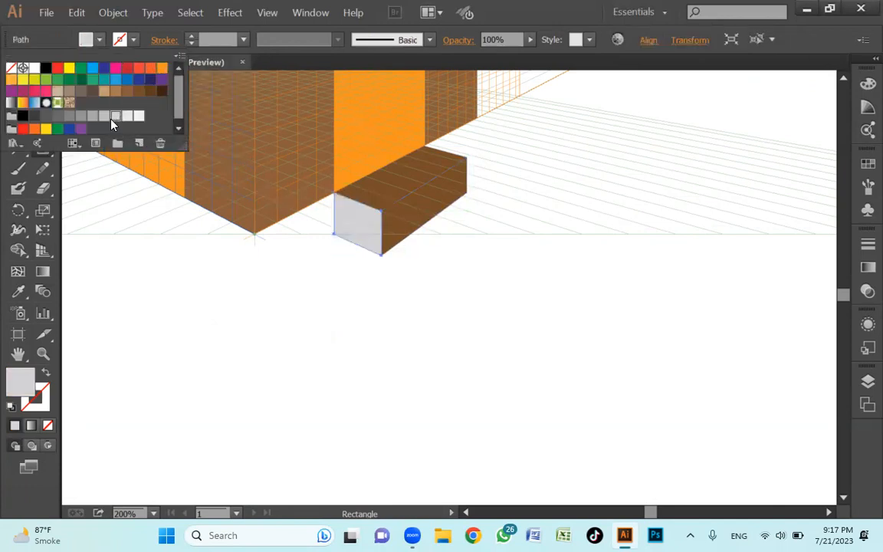
pyautogui.click(162, 68)
# - Fill the doorstep's front face on the right plane with the C=0 M=50 Y=100 K=0 orange swatch
pyautogui.press('v')
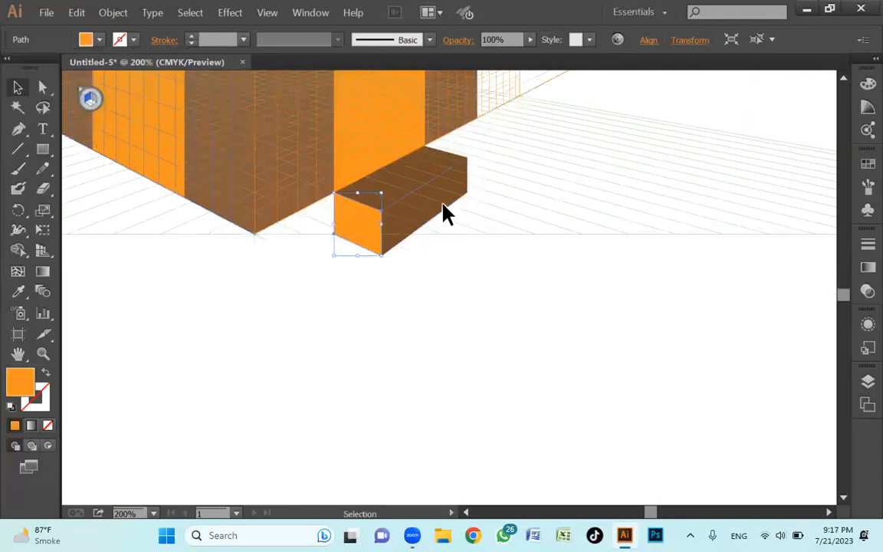
pyautogui.click(442, 211)
pyautogui.click(100, 40)
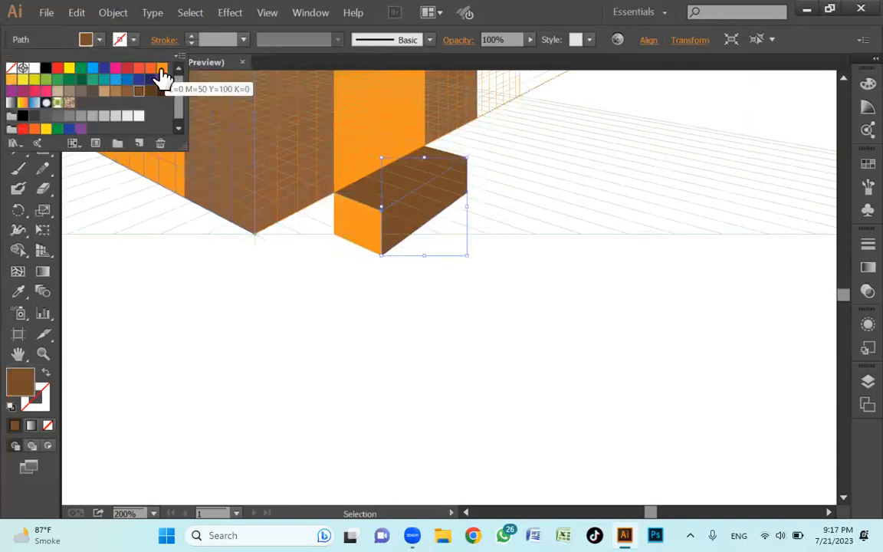
pyautogui.click(162, 69)
pyautogui.click(526, 296)
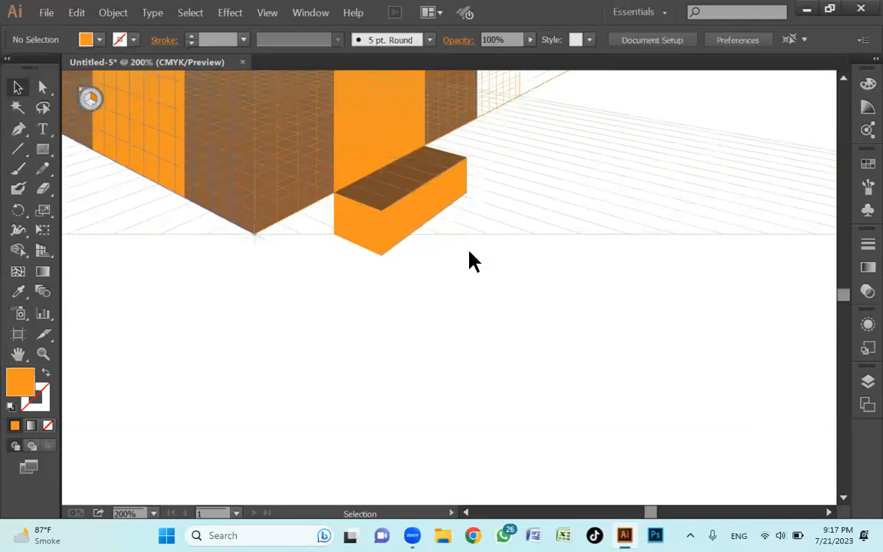
pyautogui.press('m')
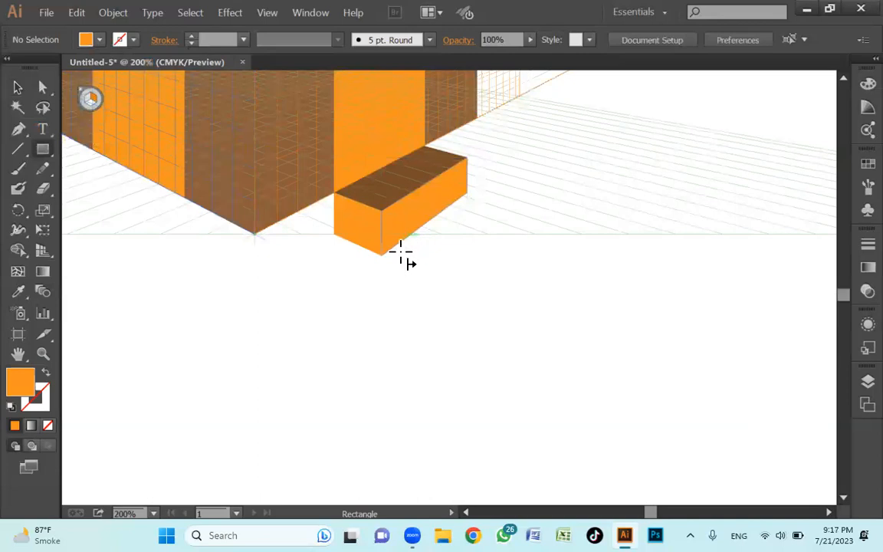
pyautogui.moveTo(381, 255); pyautogui.dragTo(471, 255)
pyautogui.hotkey('ctrl', 'z')
pyautogui.click(87, 100)
pyautogui.moveTo(381, 258); pyautogui.dragTo(483, 232)
pyautogui.hotkey('ctrl', 'z')
# - Draw a rectangle on the horizontal plane outward from the doorstep's front base as a lower tread and fill it with dark brown
pyautogui.click(86, 105)
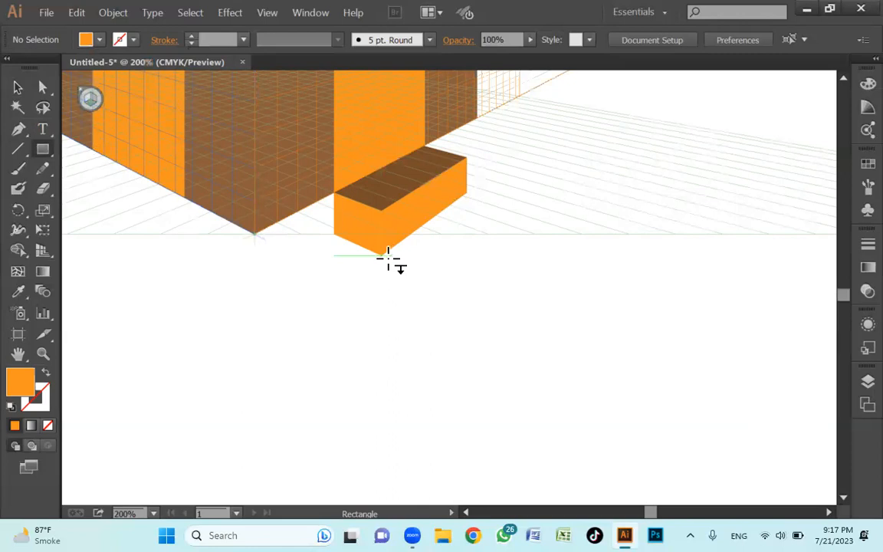
pyautogui.moveTo(396, 257); pyautogui.dragTo(491, 231)
pyautogui.hotkey('ctrl', 'z')
pyautogui.moveTo(381, 258); pyautogui.dragTo(501, 204)
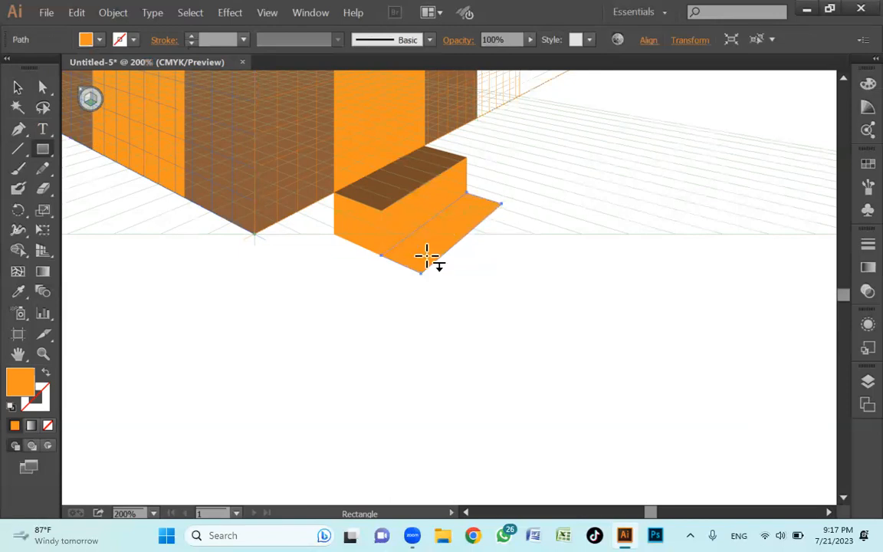
pyautogui.click(101, 41)
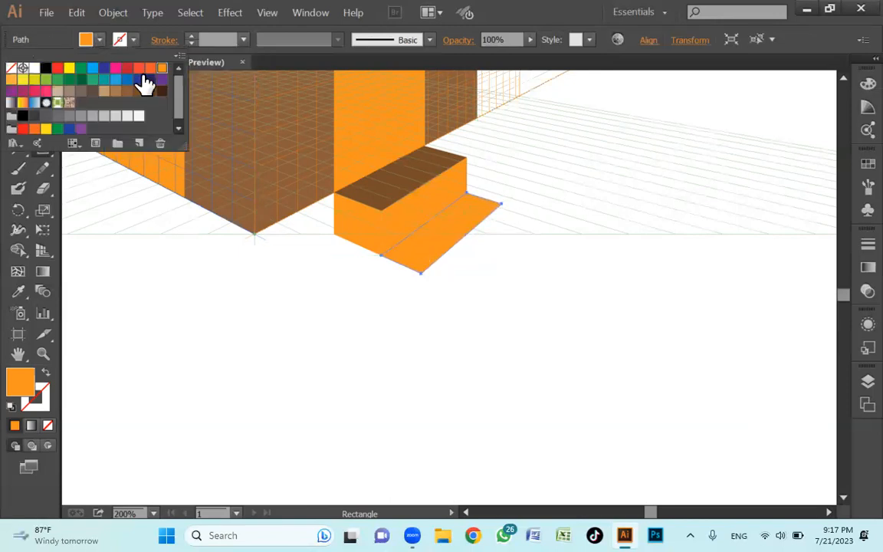
pyautogui.click(139, 92)
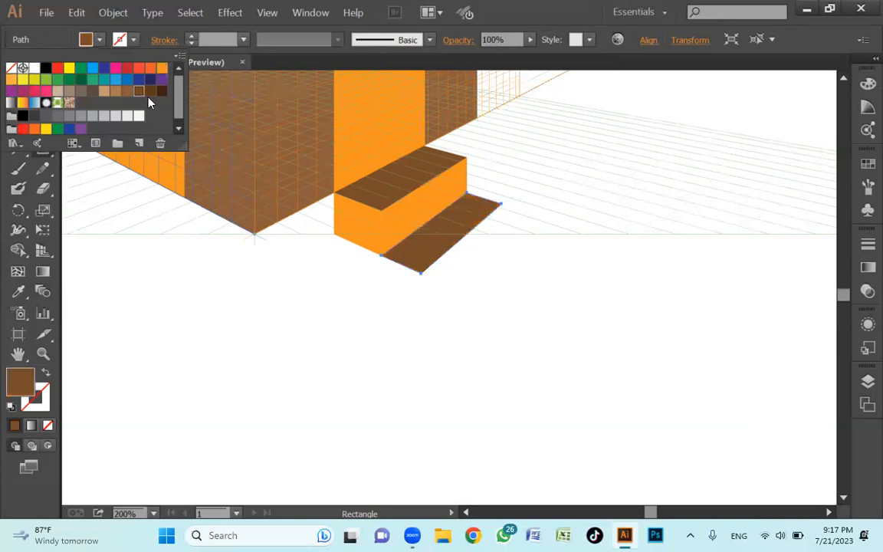
# - Draw a rectangle on the right plane below the lower tread's outer edge and fill it with the upper step's orange
pyautogui.press('v')
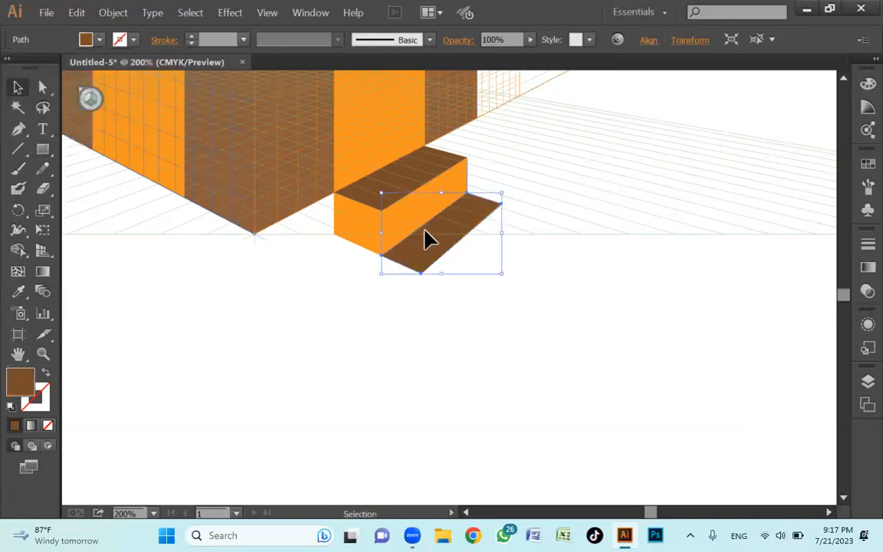
pyautogui.hotkey('shift', 'v')
pyautogui.click(94, 97)
pyautogui.hotkey('shift', 'p')
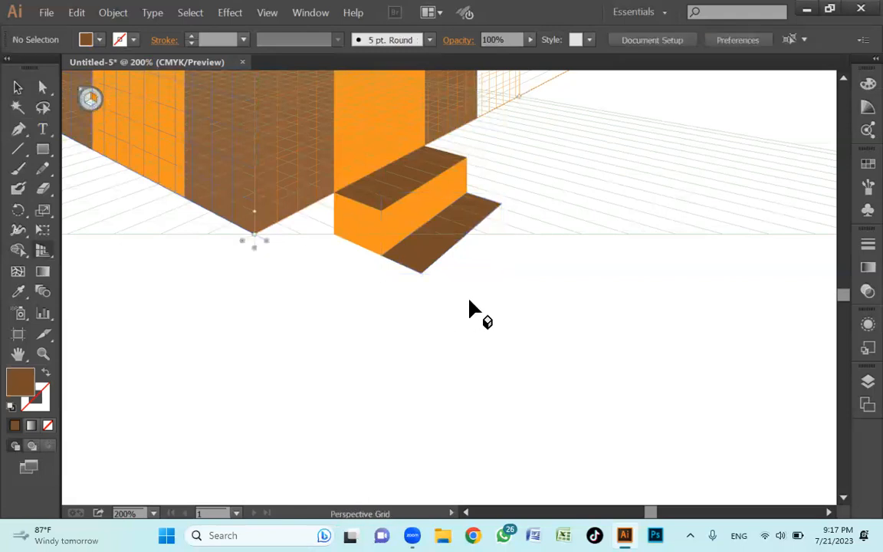
pyautogui.press('m')
pyautogui.moveTo(421, 272); pyautogui.dragTo(499, 244)
pyautogui.press('i')
pyautogui.click(442, 197)
pyautogui.press('v')
pyautogui.click(515, 302)
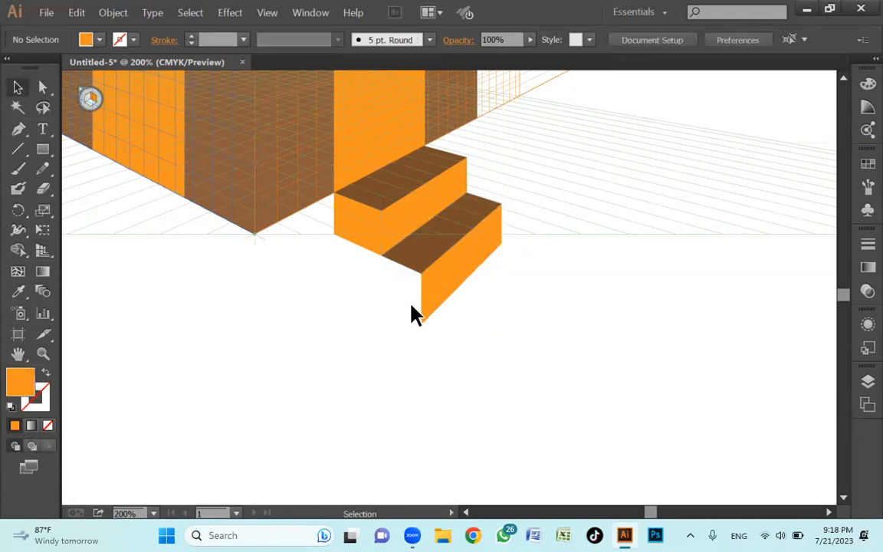
# - Hide the perspective grid so only the building artwork is displayed
pyautogui.hotkey('ctrl', '0')
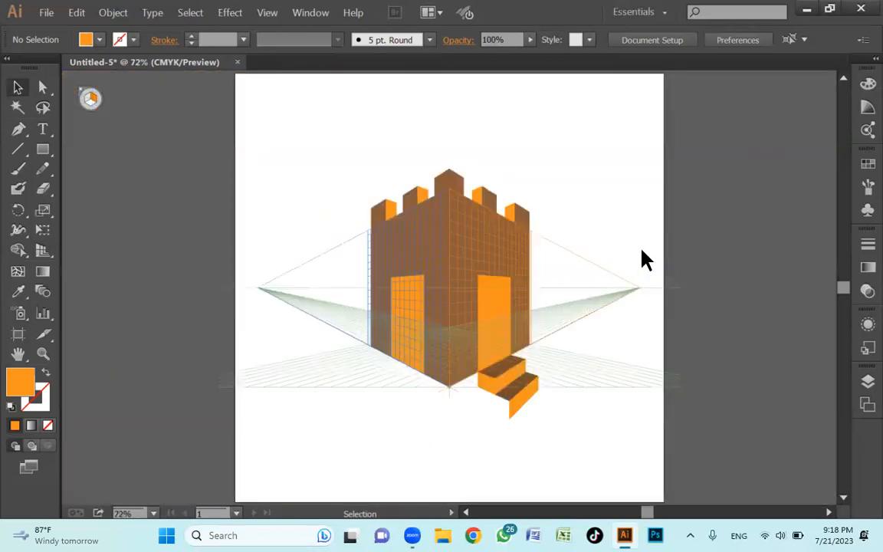
pyautogui.hotkey('ctrl', 'shift', 'i')
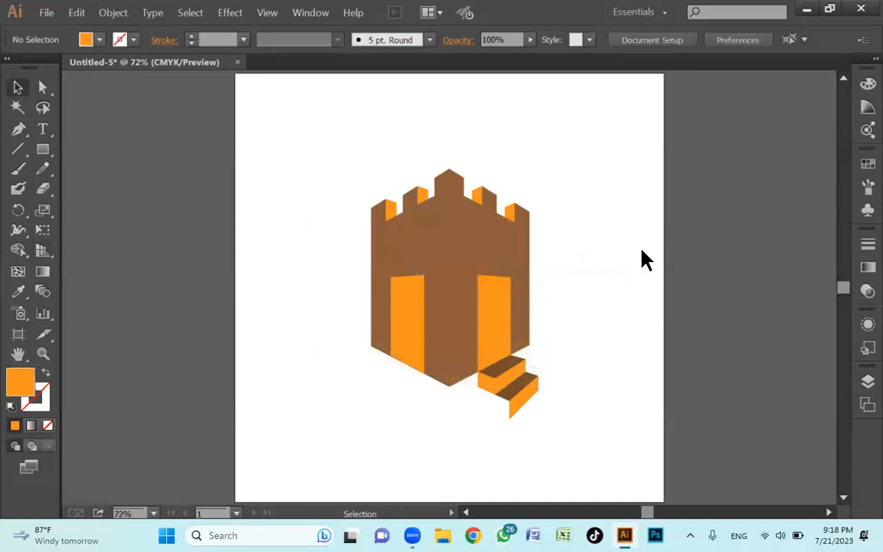
pyautogui.press('z')
pyautogui.click(475, 317)
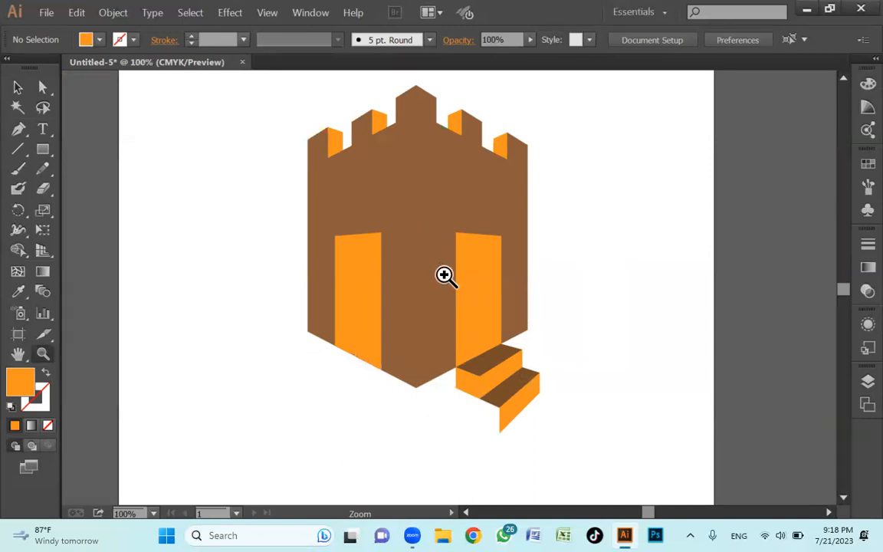
pyautogui.click(508, 174)
pyautogui.moveTo(388, 360); pyautogui.dragTo(449, 297)
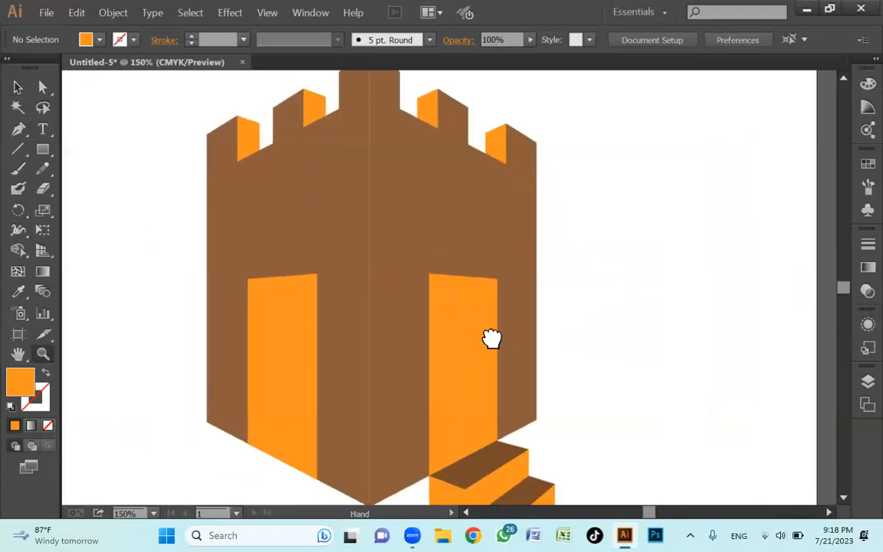
pyautogui.press('v')
pyautogui.moveTo(479, 353); pyautogui.dragTo(489, 337)
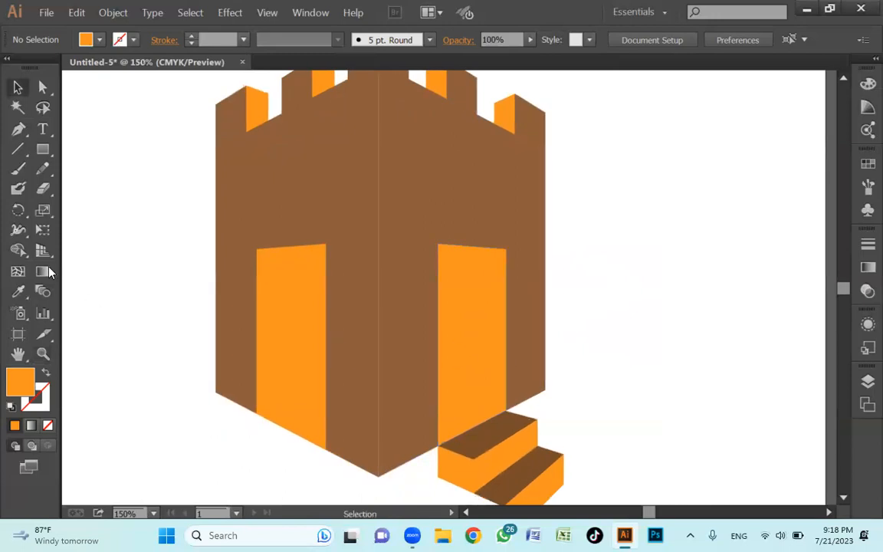
# - Draw a narrow vertical rectangle along the right door's outer edge and fill it with an orange-red swatch
pyautogui.click(43, 150)
pyautogui.moveTo(505, 247); pyautogui.dragTo(488, 418)
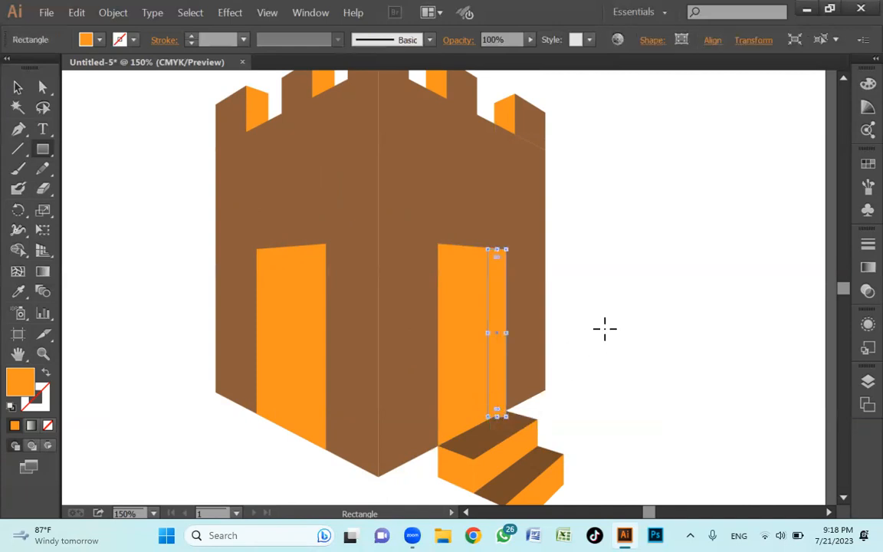
pyautogui.press('i')
pyautogui.click(524, 169)
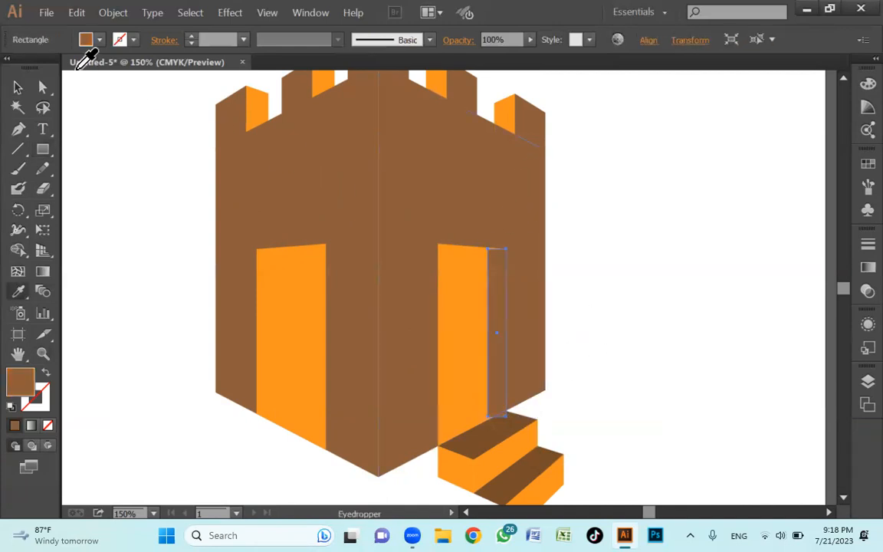
pyautogui.click(99, 40)
pyautogui.click(150, 69)
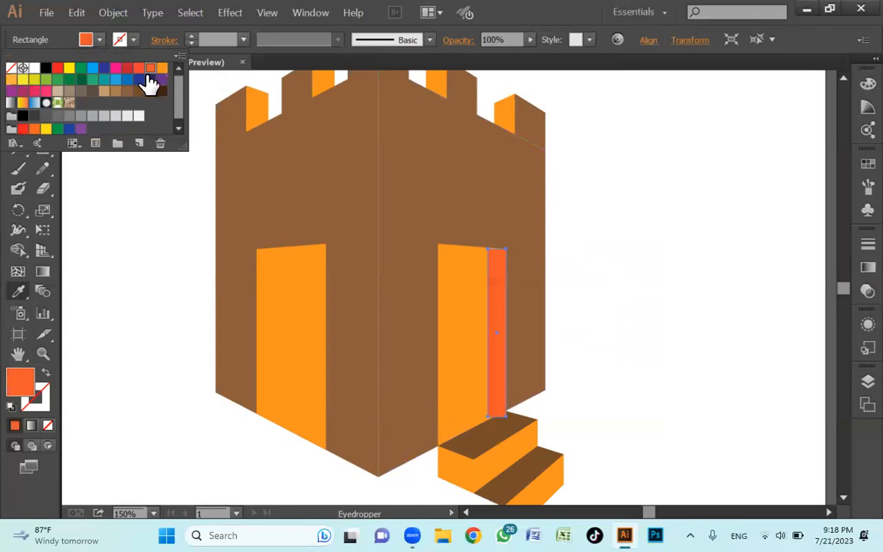
pyautogui.press('v')
pyautogui.click(683, 297)
# - Delete the orange-red strip from the right door
pyautogui.press('z')
pyautogui.keyDown('alt'); pyautogui.click(478, 326); pyautogui.keyUp('alt')
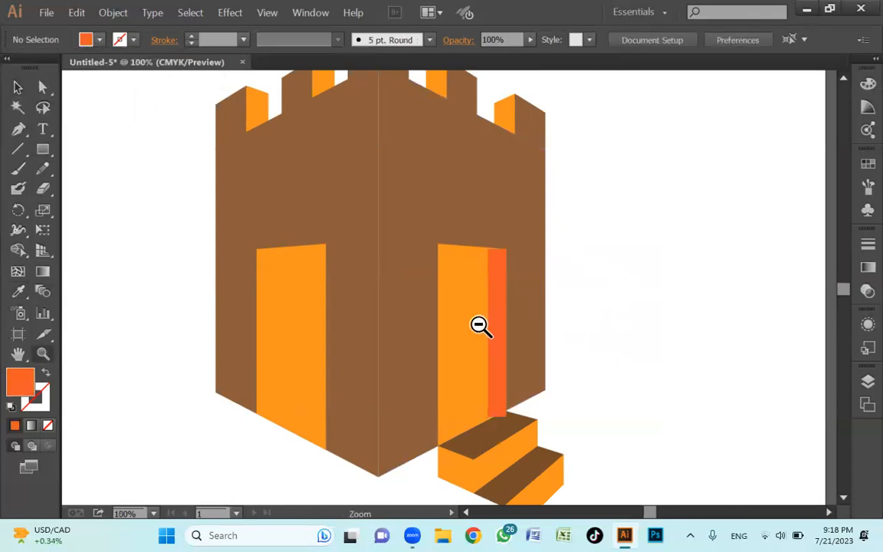
pyautogui.press('v')
pyautogui.click(478, 322)
pyautogui.press('Delete')
pyautogui.moveTo(521, 387); pyautogui.dragTo(522, 386)
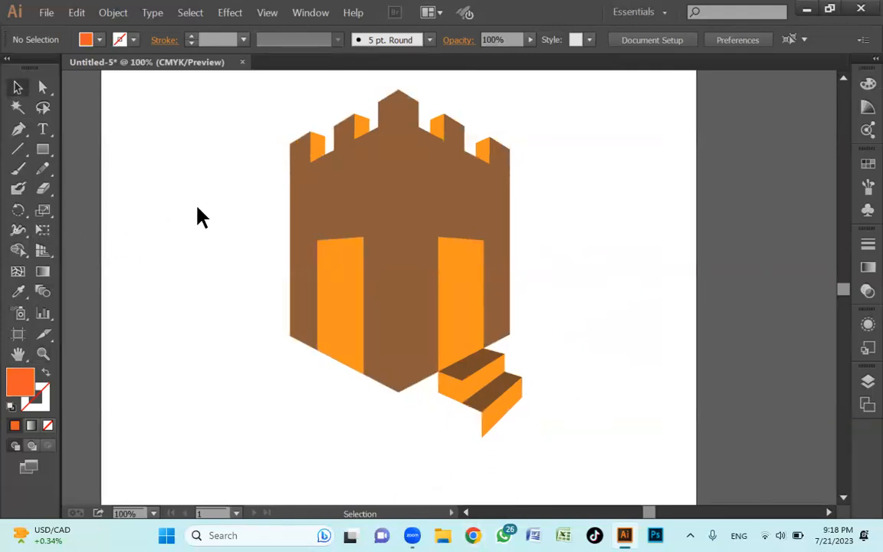
# - Show the perspective grid over the finished building and hide it again
pyautogui.click(44, 252)
pyautogui.click(45, 252)
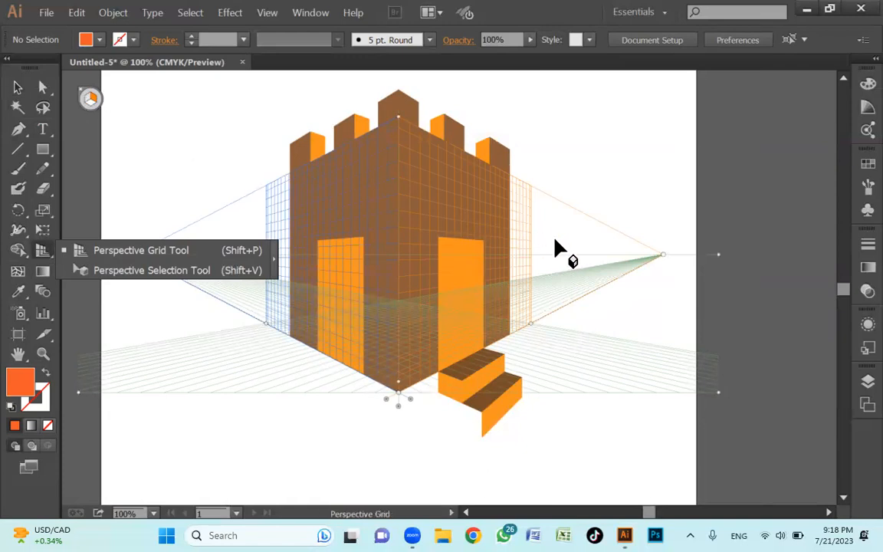
pyautogui.click(86, 98)
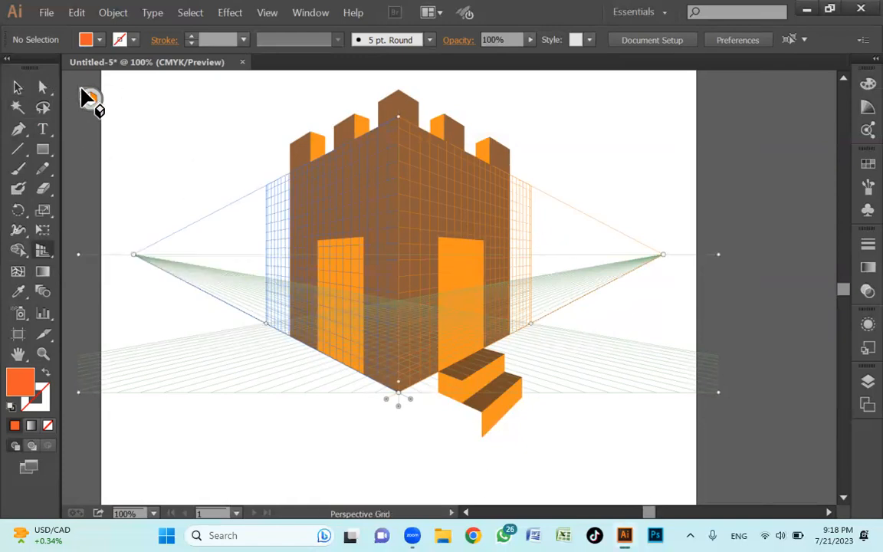
pyautogui.hotkey('ctrl', 'shift', 'i')
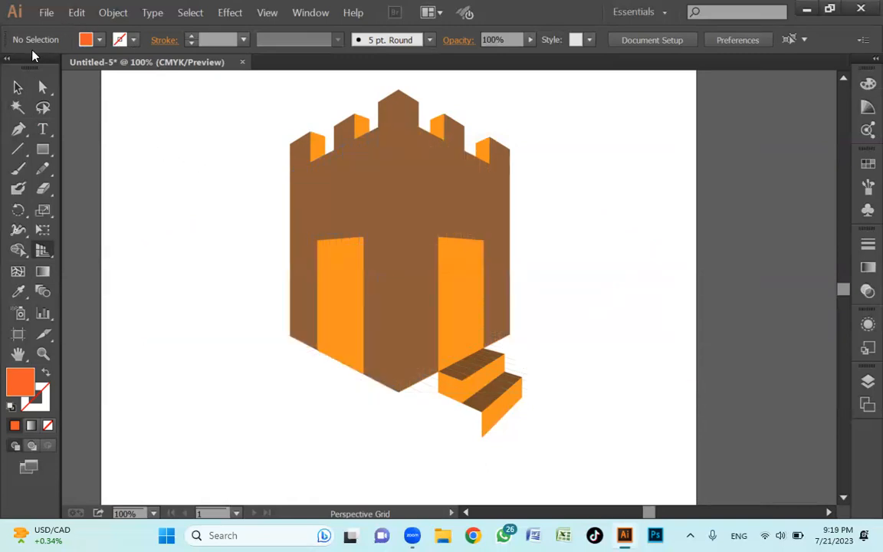
# - Create a new blank document with the preset settings
pyautogui.hotkey('ctrl', 'n')
pyautogui.press('Return')
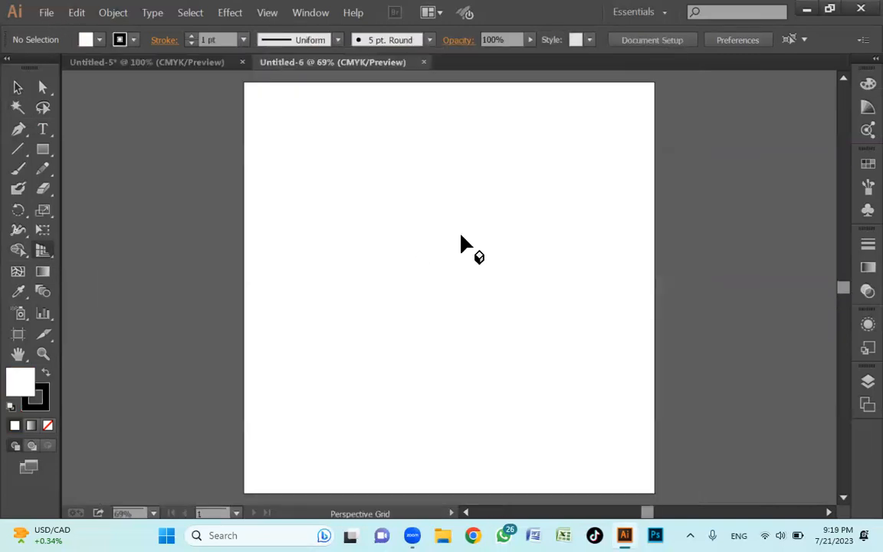
pyautogui.press('z')
pyautogui.keyDown('alt'); pyautogui.click(392, 279); pyautogui.keyUp('alt')
pyautogui.press('space')
pyautogui.moveTo(463, 315); pyautogui.dragTo(436, 370)
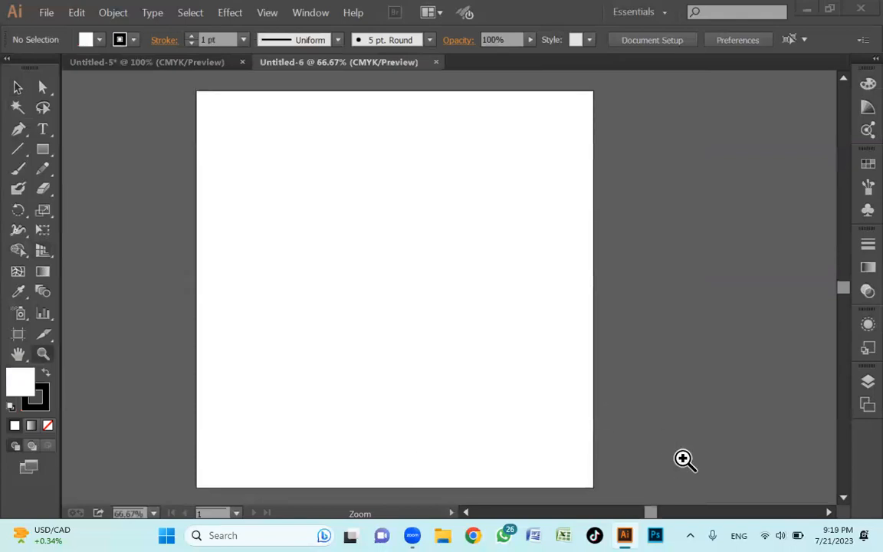
# - Check the computer's Wi-Fi connection status in the list of available networks
pyautogui.click(766, 535)
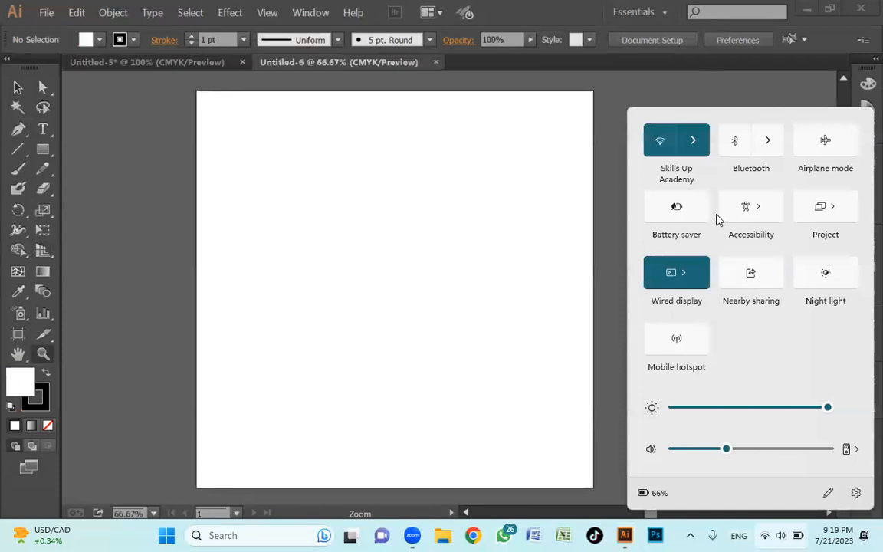
pyautogui.click(694, 141)
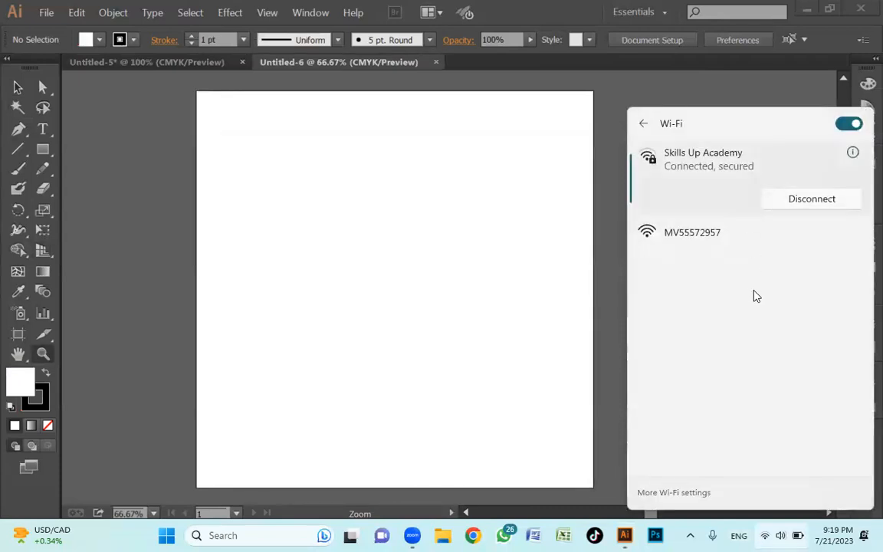
pyautogui.click(573, 332)
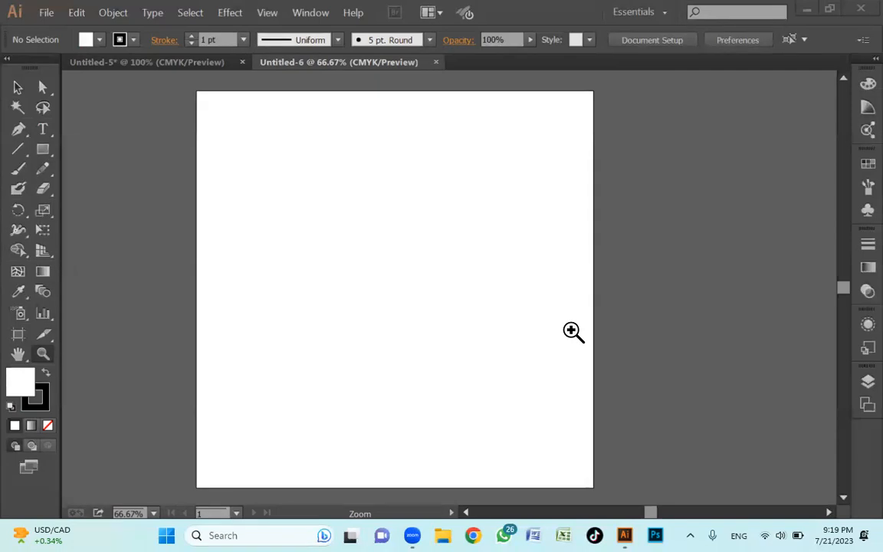
pyautogui.click(766, 535)
pyautogui.click(700, 135)
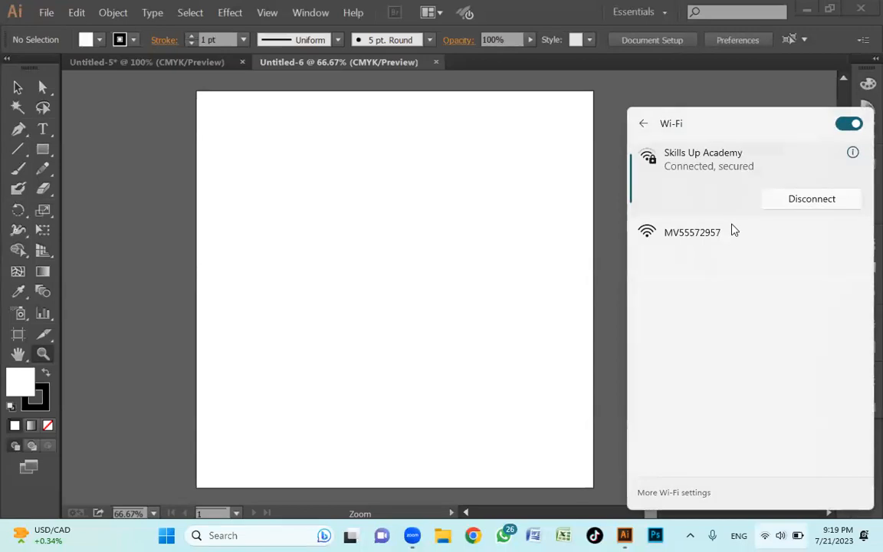
pyautogui.click(584, 334)
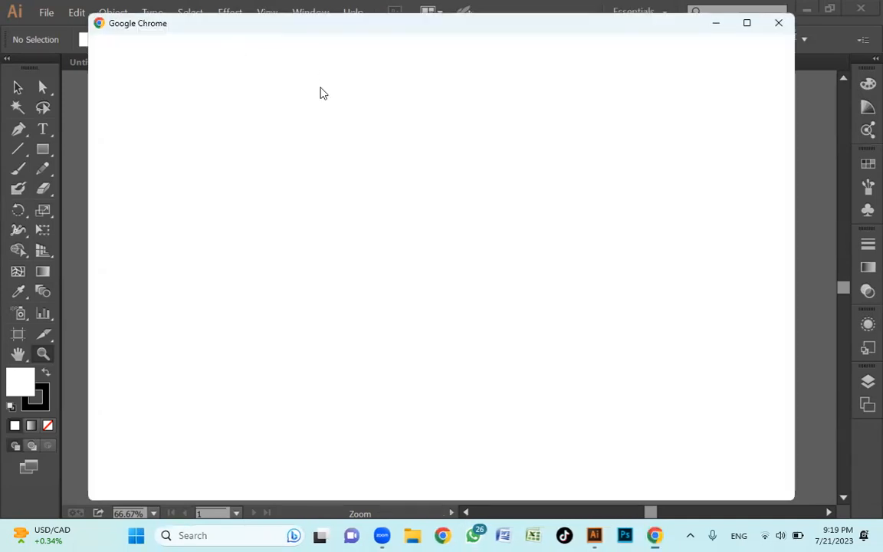
# - Run an internet speed test on fast.com in Chrome and close the browser
pyautogui.click(235, 224)
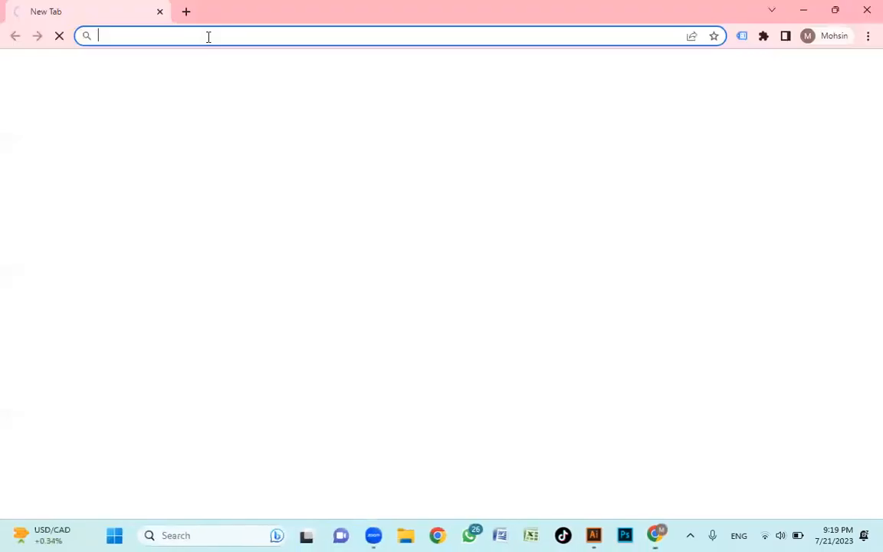
pyautogui.click(207, 35)
pyautogui.write('fas')
pyautogui.press('Return')
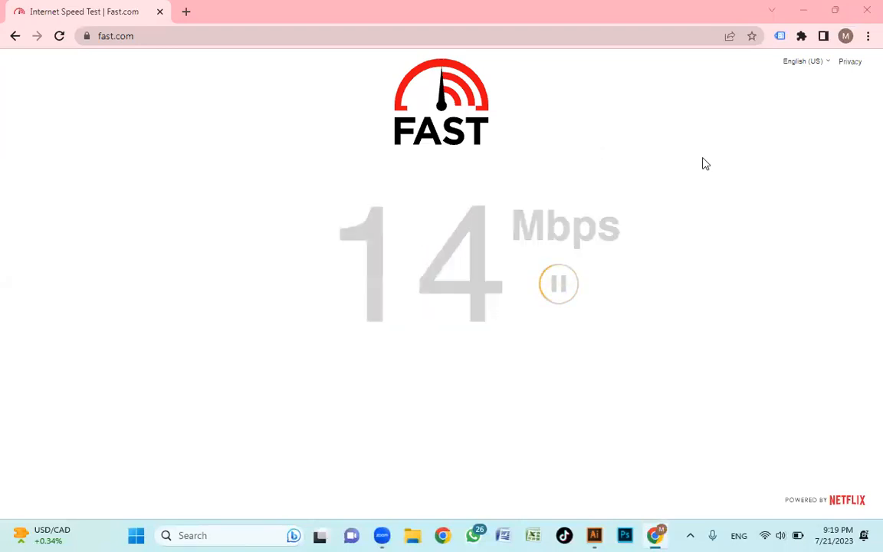
pyautogui.click(864, 11)
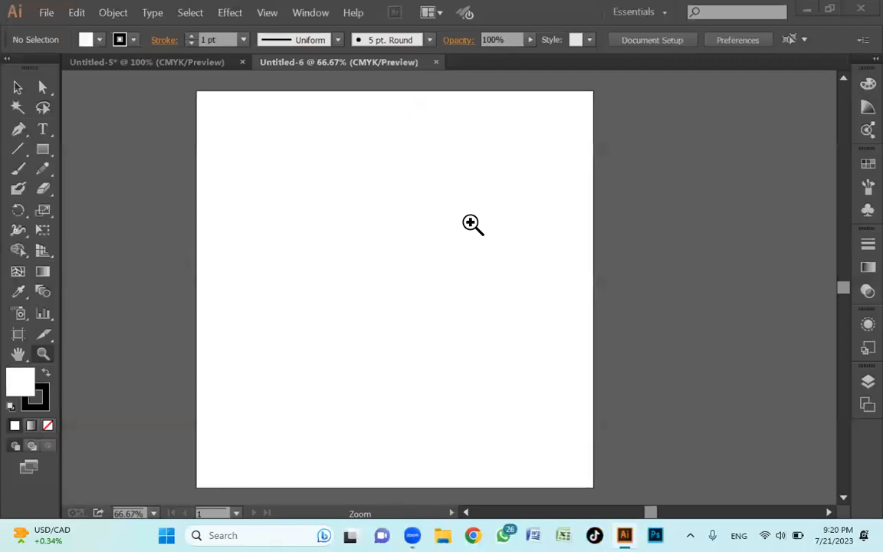
pyautogui.moveTo(471, 285); pyautogui.dragTo(396, 246)
pyautogui.keyDown('alt'); pyautogui.click(419, 234); pyautogui.keyUp('alt')
pyautogui.press('v')
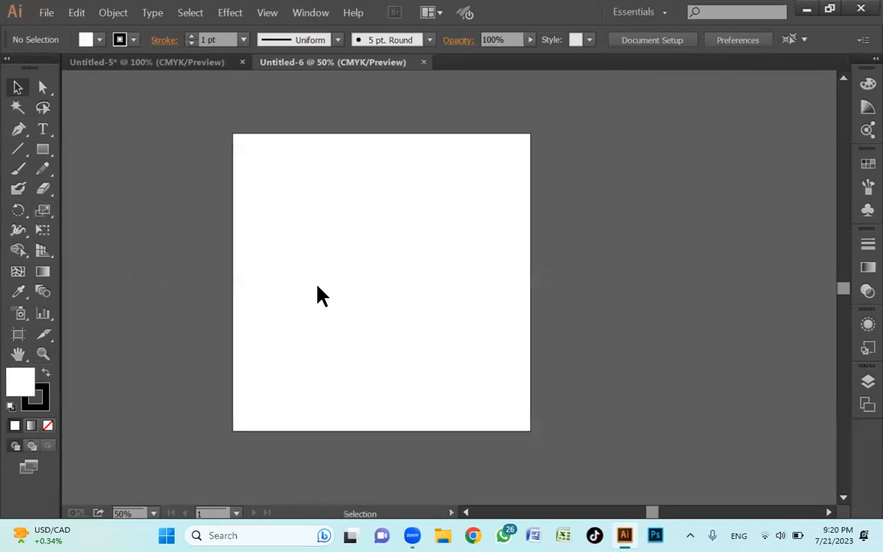
pyautogui.press('z')
pyautogui.click(411, 293)
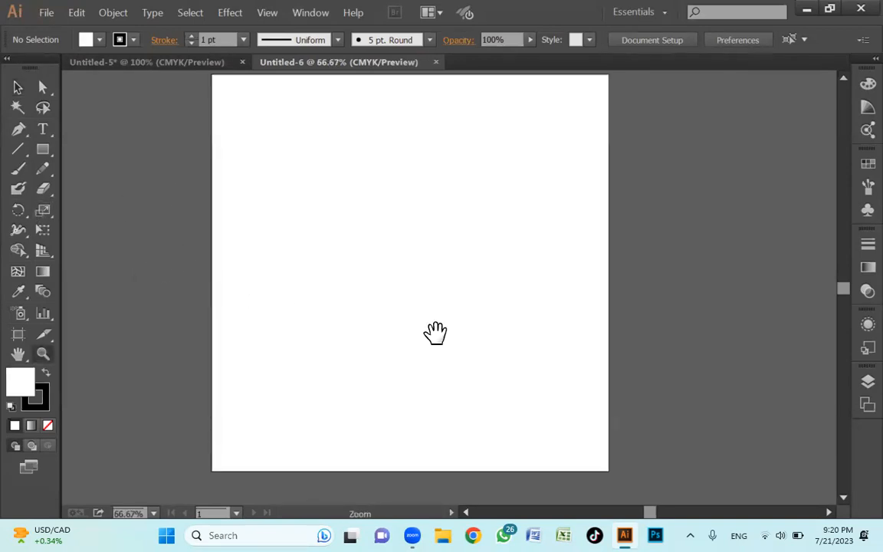
pyautogui.moveTo(435, 333); pyautogui.dragTo(477, 355)
pyautogui.press('v')
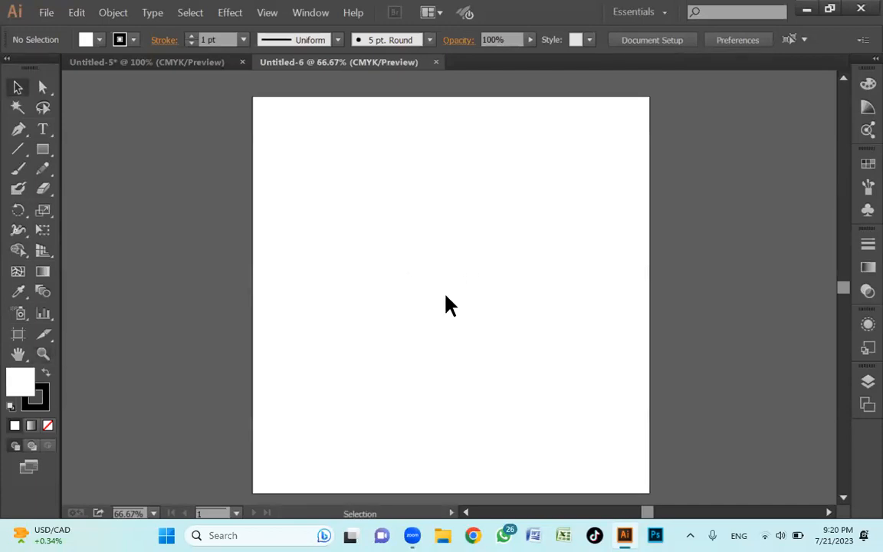
# - Switch to Excel and open the recent workbook "new attendance"
pyautogui.click(564, 535)
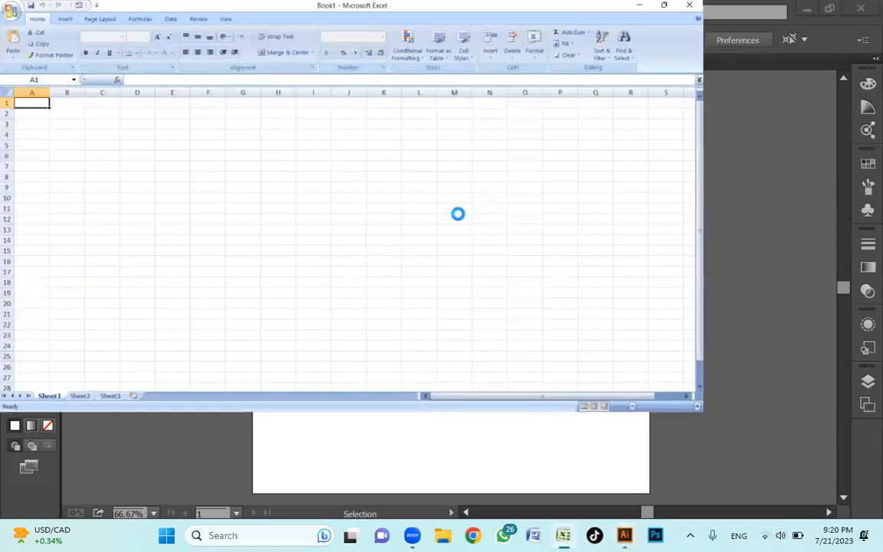
pyautogui.scroll(10, 299, 219)
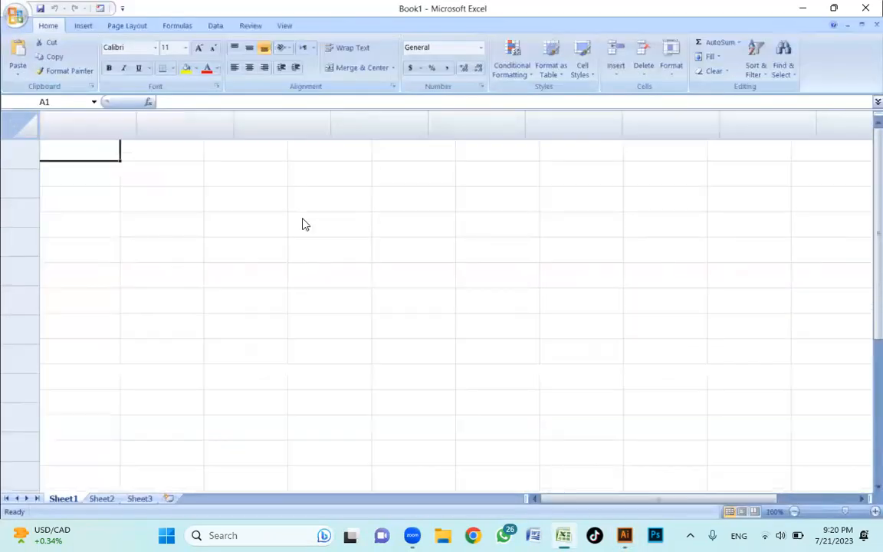
pyautogui.scroll(-2, 264, 229)
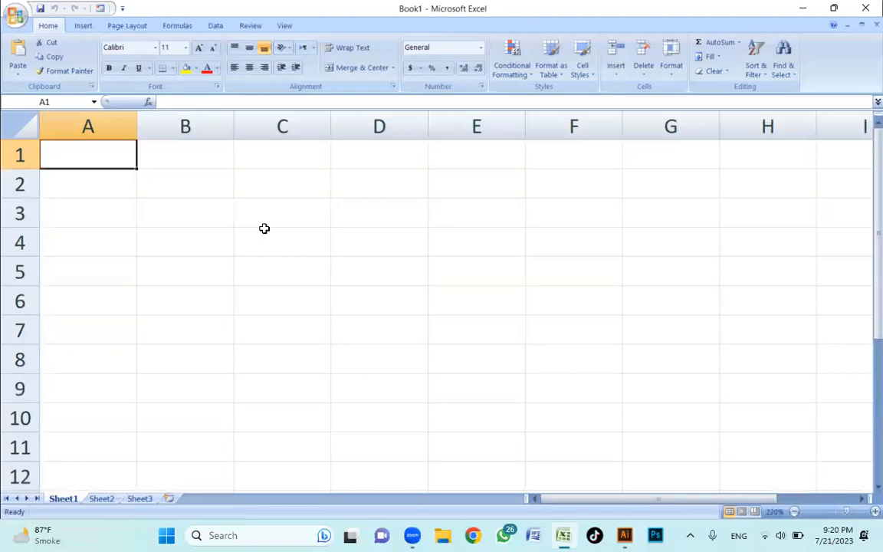
pyautogui.click(15, 16)
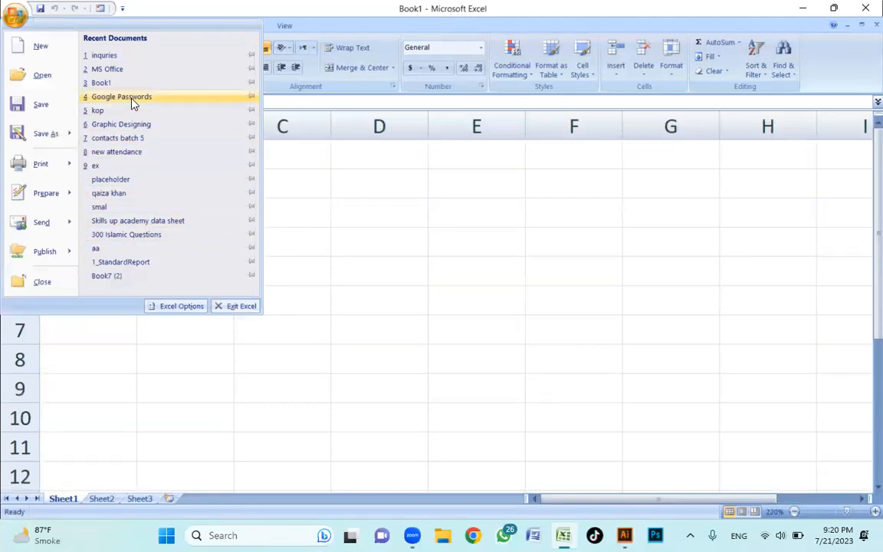
pyautogui.click(144, 153)
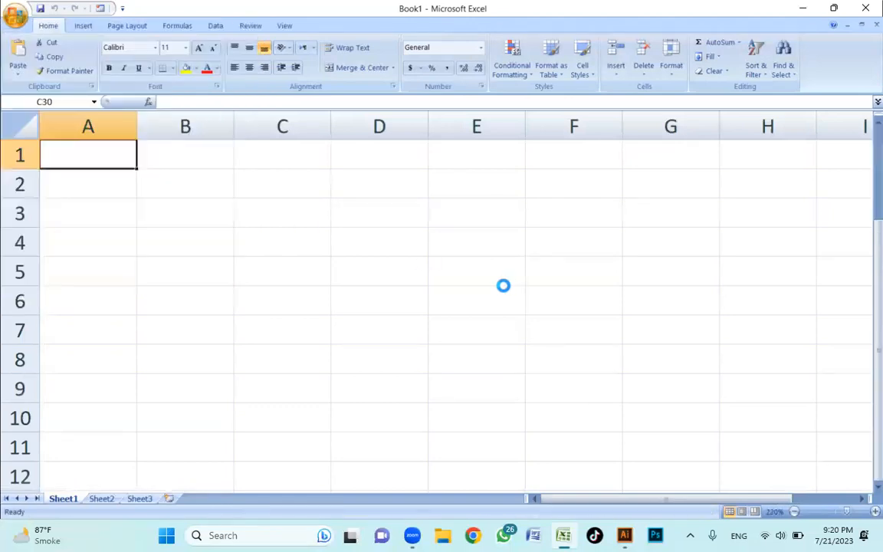
pyautogui.scroll(3, 288, 231)
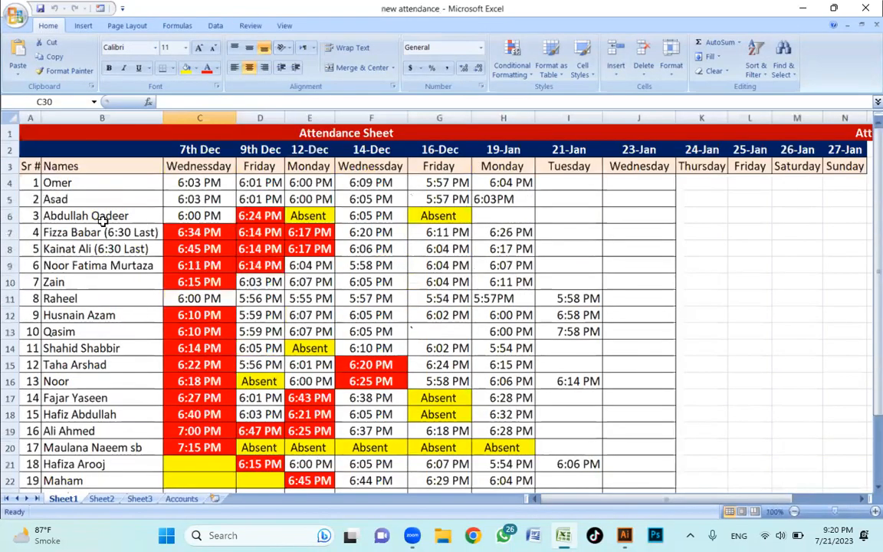
# - Copy the attendance cells C2:F13, covering the 7th Dec to 14-Dec columns with their date and weekday headers
pyautogui.moveTo(30, 165); pyautogui.dragTo(196, 364)
pyautogui.click(32, 149)
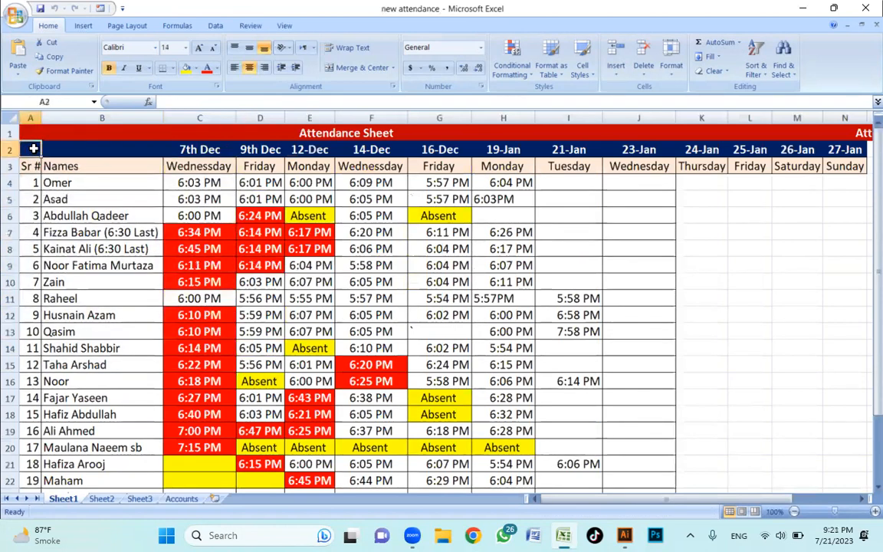
pyautogui.moveTo(192, 147); pyautogui.dragTo(360, 331)
pyautogui.hotkey('ctrl', 'c')
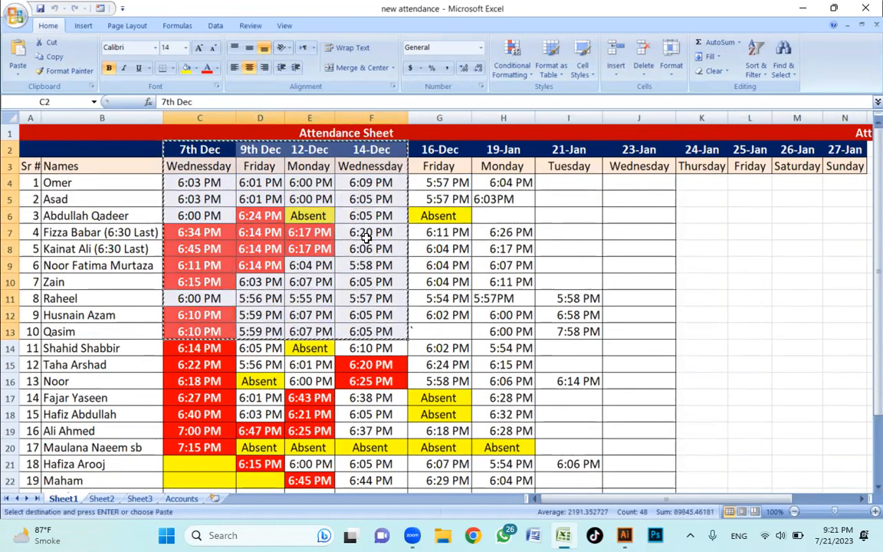
# - Switch to Illustrator, paste the copied cells into the blank document and move the table to the artboard's lower-left area
pyautogui.hotkey('alt', 'Tab')
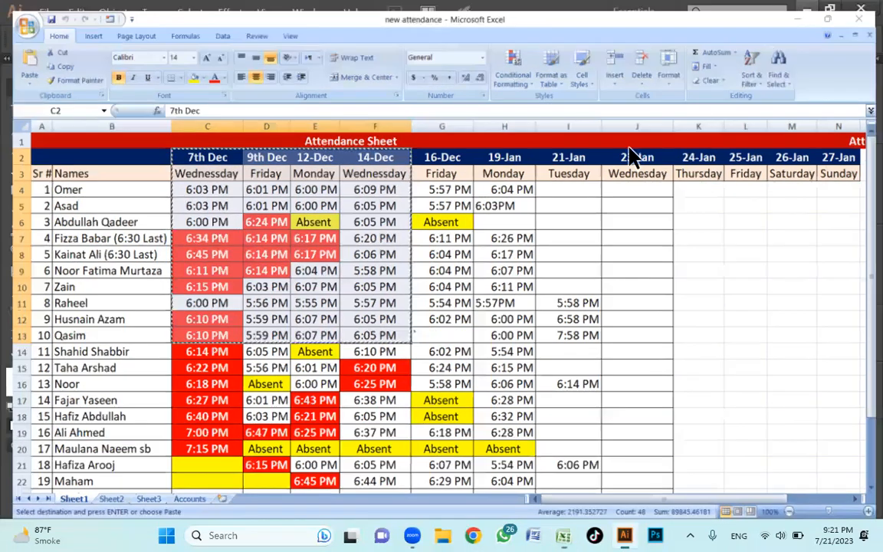
pyautogui.press('ctrl')
pyautogui.hotkey('ctrl', 'v')
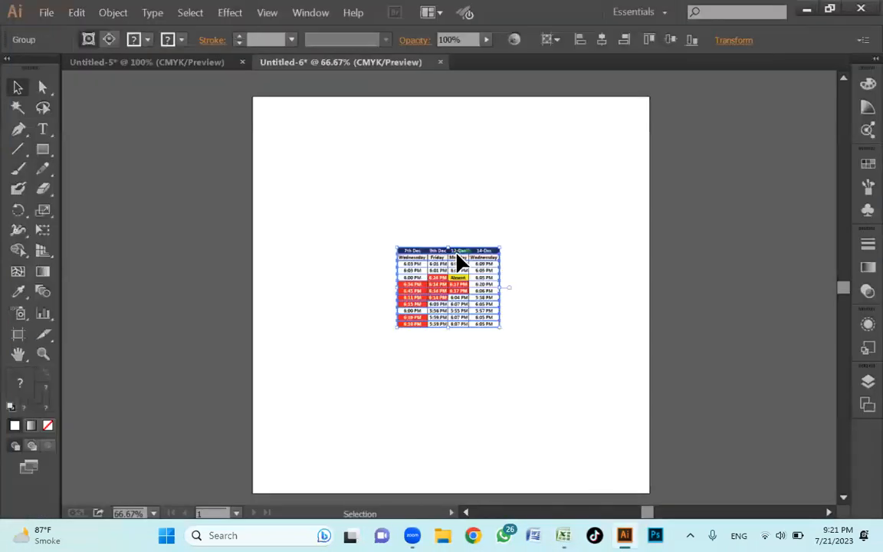
pyautogui.click(537, 279)
pyautogui.click(485, 303)
pyautogui.moveTo(490, 311); pyautogui.dragTo(359, 388)
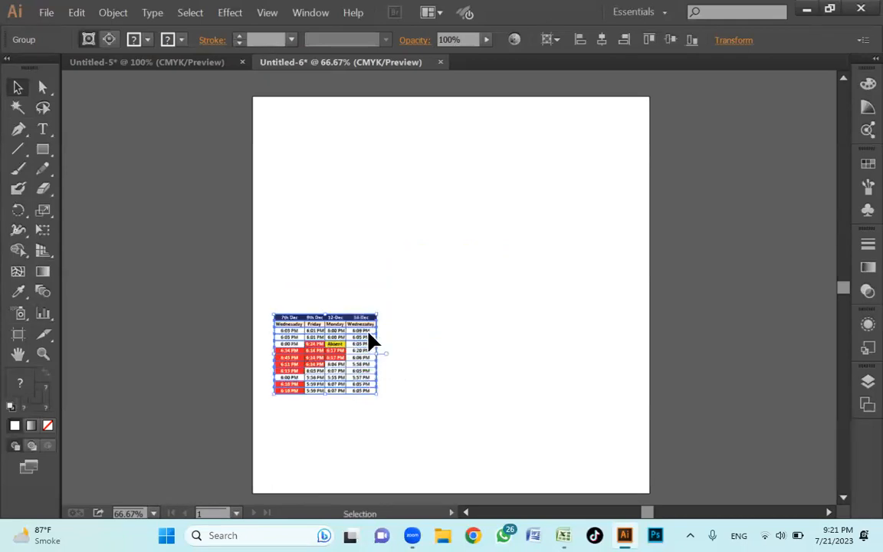
# - Scale the pasted table up to nearly the artboard's width and shift it down slightly to centre it
pyautogui.click(395, 345)
pyautogui.click(366, 329)
pyautogui.moveTo(380, 310); pyautogui.dragTo(630, 114)
pyautogui.moveTo(528, 238); pyautogui.dragTo(587, 289)
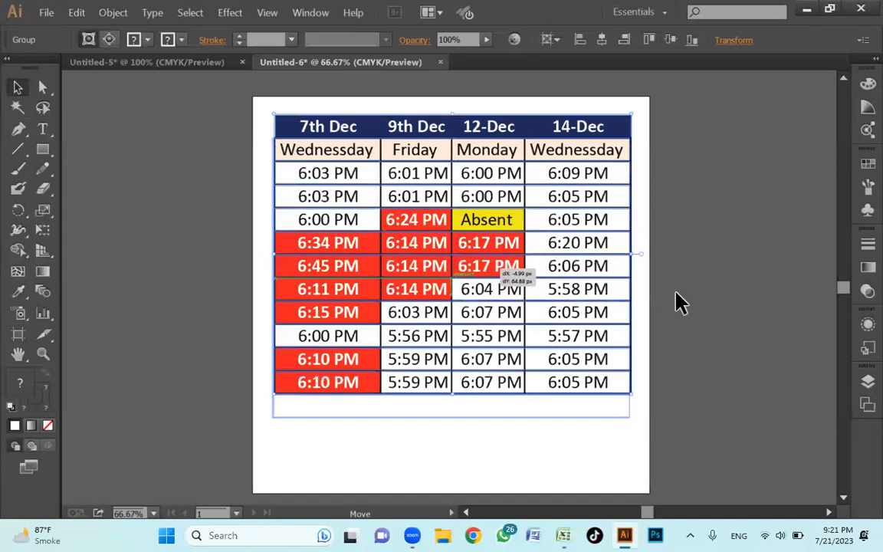
pyautogui.click(678, 301)
pyautogui.click(622, 249)
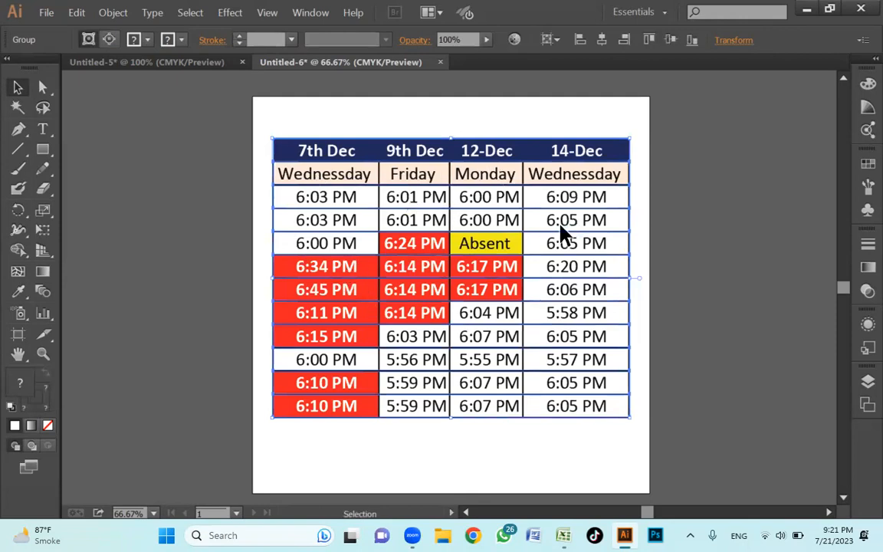
pyautogui.click(697, 251)
pyautogui.click(428, 206)
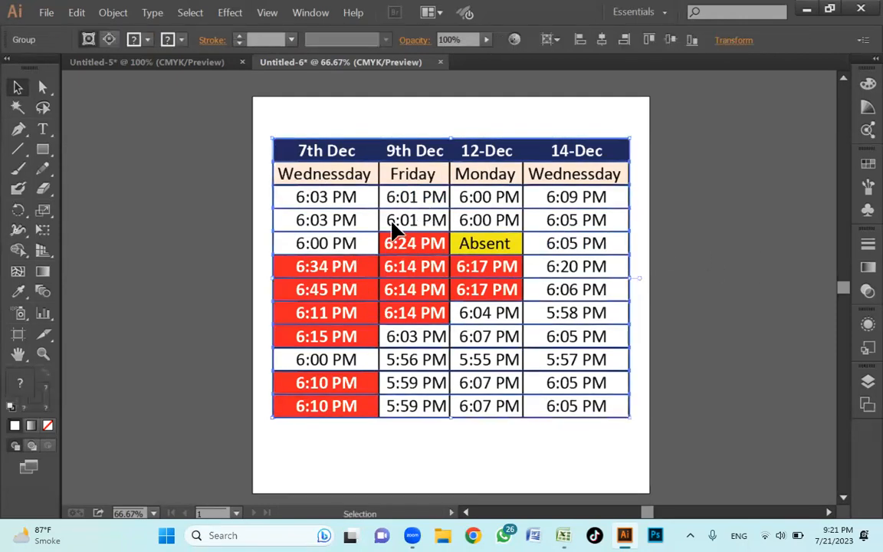
# - Replace the "Wednessday" text under 7th Dec with "Timings" and shift it horizontally to the middle of its cell
pyautogui.press('z')
pyautogui.moveTo(359, 247); pyautogui.dragTo(387, 266)
pyautogui.press('v')
pyautogui.doubleClick(272, 226)
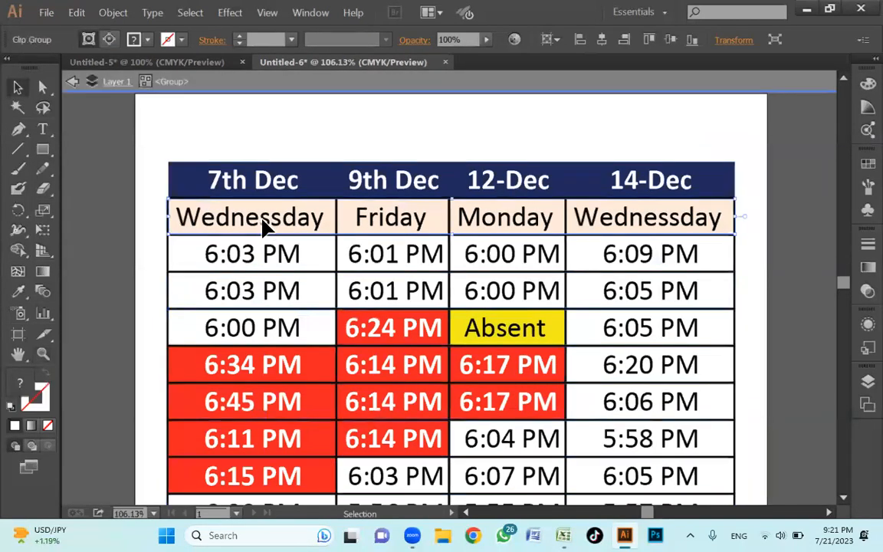
pyautogui.click(260, 228)
pyautogui.doubleClick(289, 219)
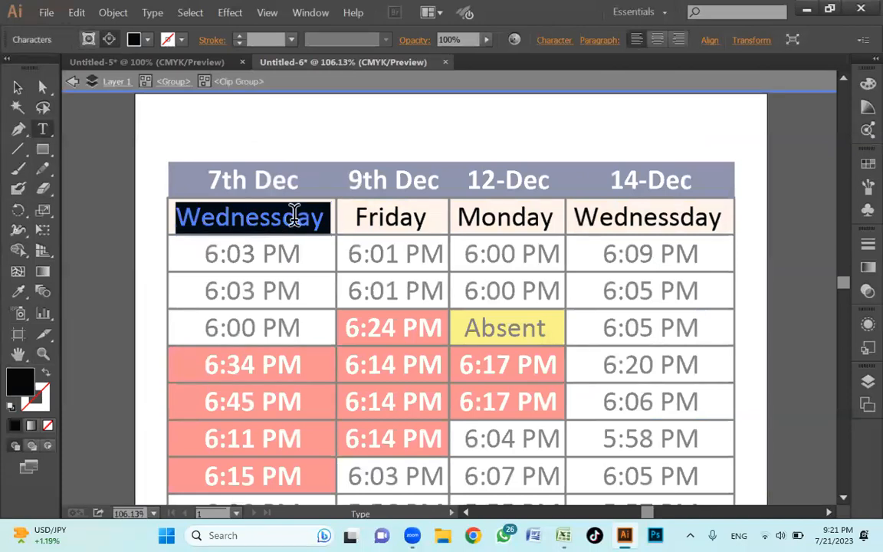
pyautogui.write('Time')
pyautogui.write('ings')
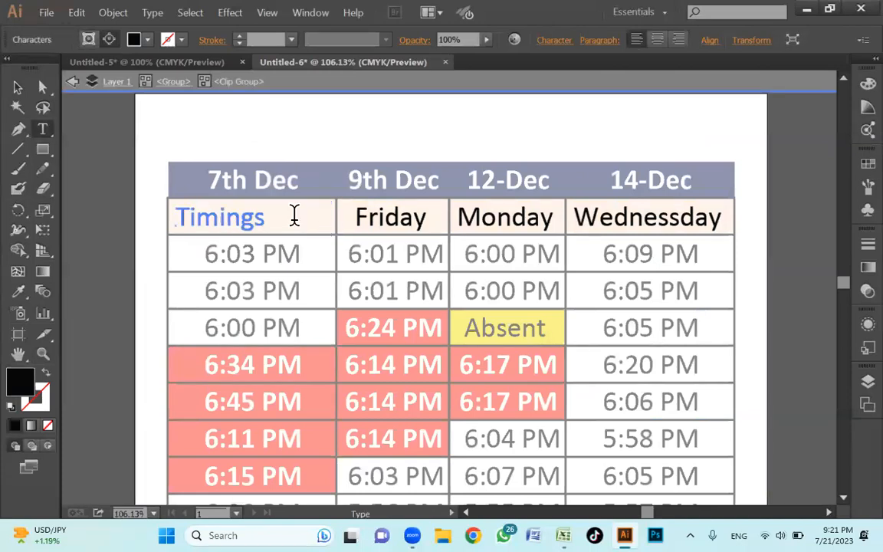
pyautogui.press('Escape')
pyautogui.moveTo(252, 221); pyautogui.dragTo(276, 221)
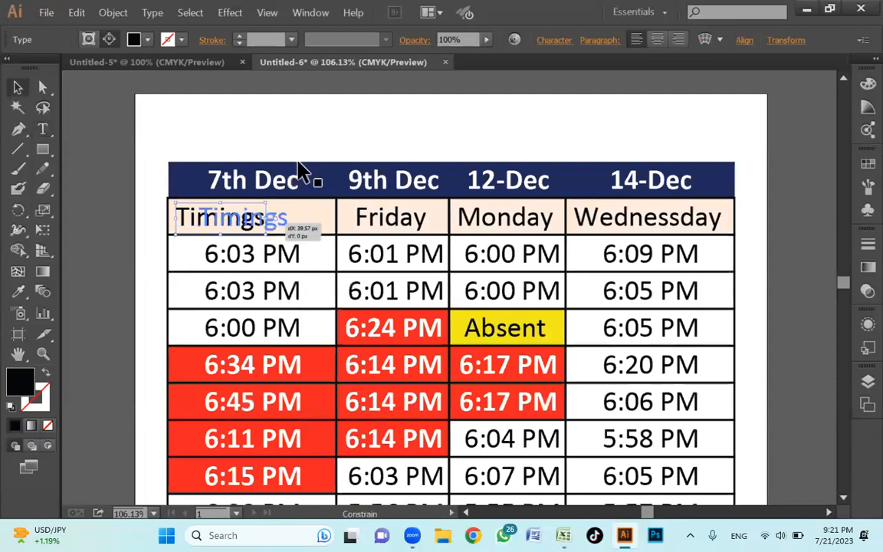
pyautogui.hotkey('ctrl', 'shift', 'a')
# - Examine the whole edited table on the artboard and check that it still selects as one group
pyautogui.press('z')
pyautogui.keyDown('alt'); pyautogui.click(394, 238); pyautogui.keyUp('alt')
pyautogui.keyDown('alt'); pyautogui.click(398, 242); pyautogui.keyUp('alt')
pyautogui.moveTo(497, 310); pyautogui.dragTo(433, 213)
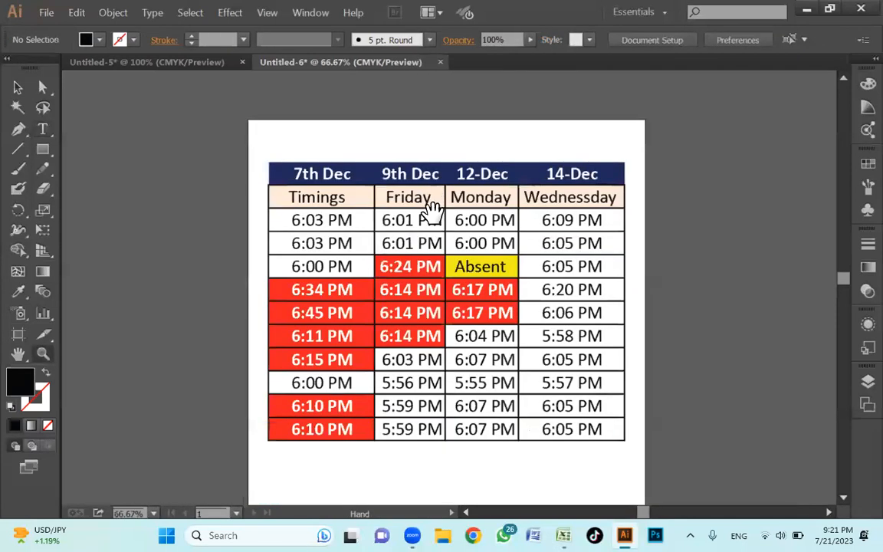
pyautogui.keyDown('alt'); pyautogui.click(426, 259); pyautogui.keyUp('alt')
pyautogui.moveTo(493, 303); pyautogui.dragTo(476, 266)
pyautogui.press('v')
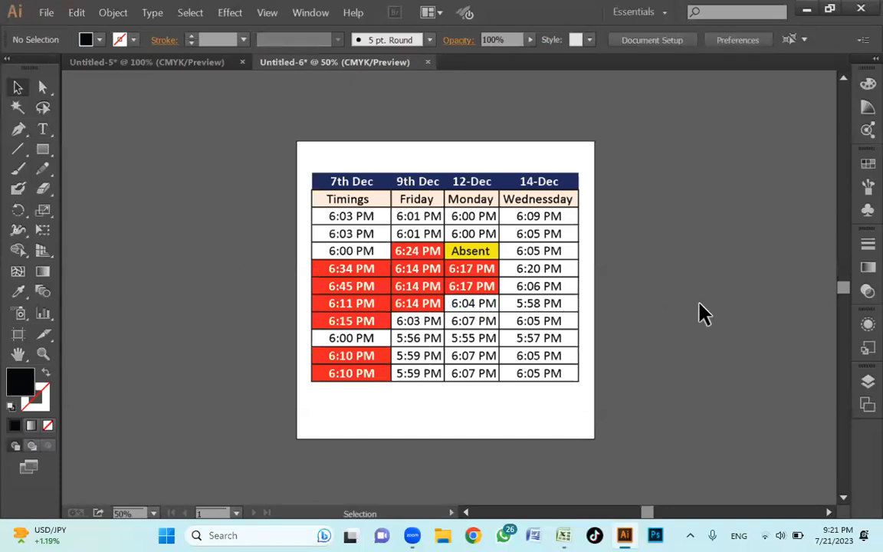
pyautogui.click(480, 298)
pyautogui.click(636, 291)
pyautogui.click(557, 305)
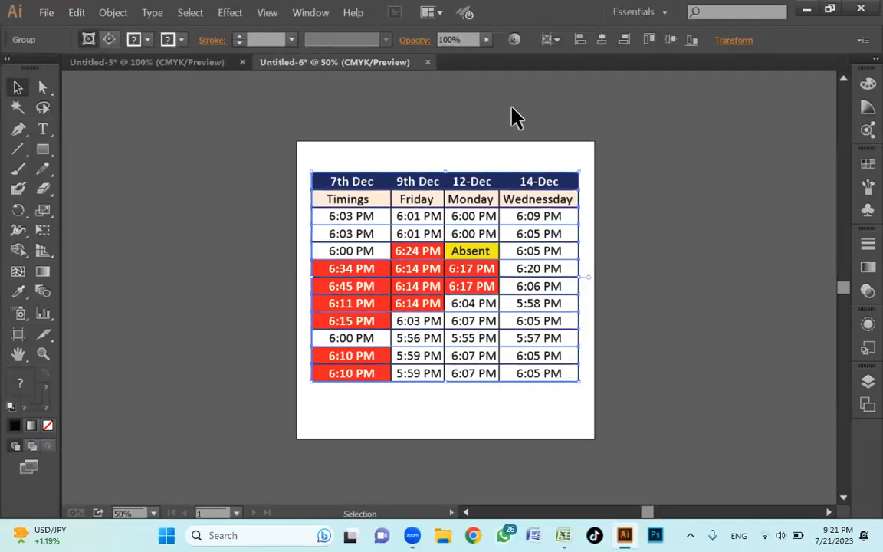
pyautogui.click(628, 169)
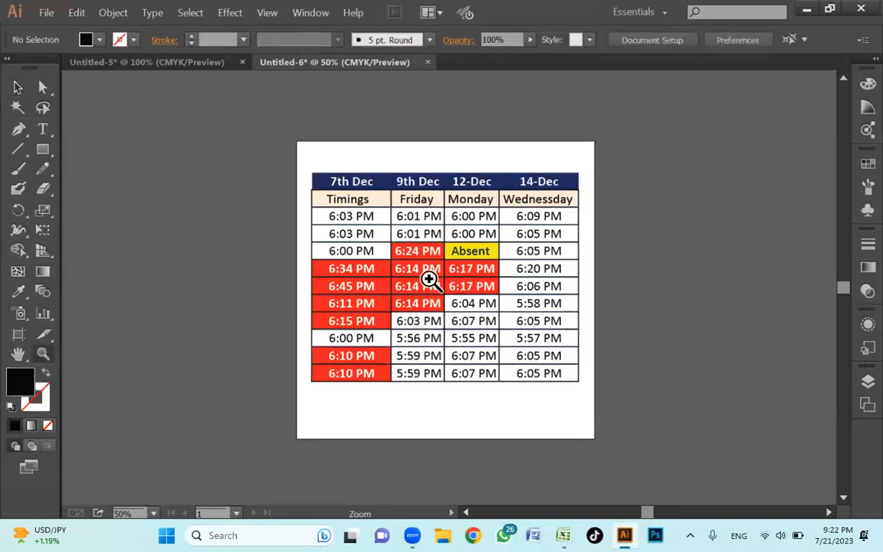
# - Delete the pasted attendance table from the artboard
pyautogui.hotkey('ctrl', '+')
pyautogui.click(453, 239)
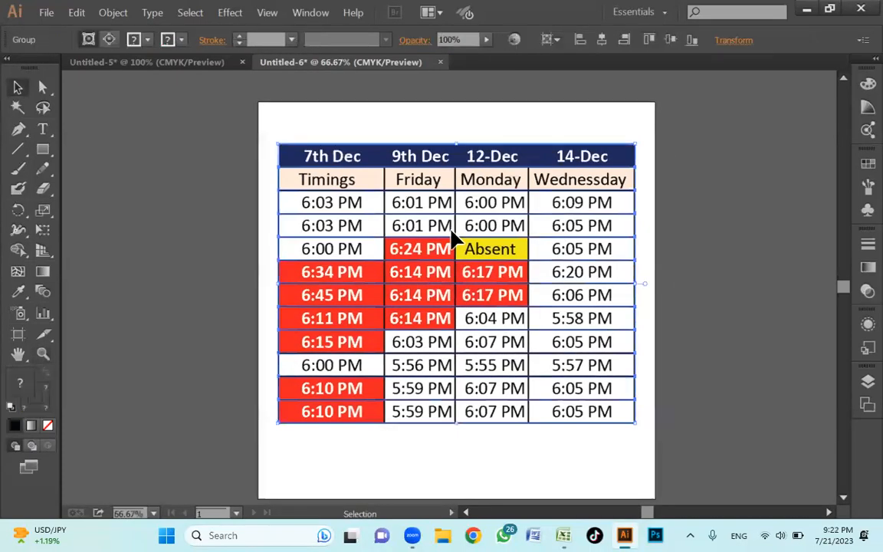
pyautogui.press('Delete')
# - Switch back to the attendance workbook in Excel and cancel the pending copy selection
pyautogui.click(559, 531)
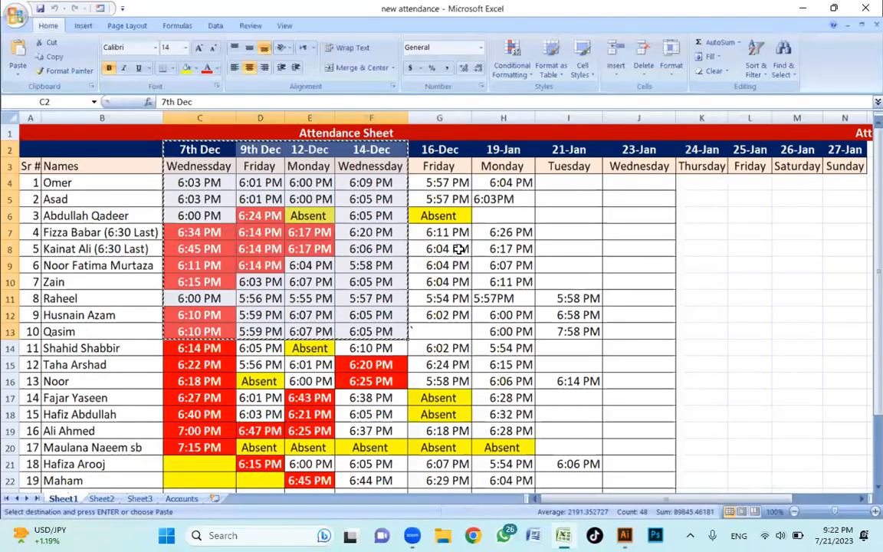
pyautogui.click(529, 225)
pyautogui.press('Escape')
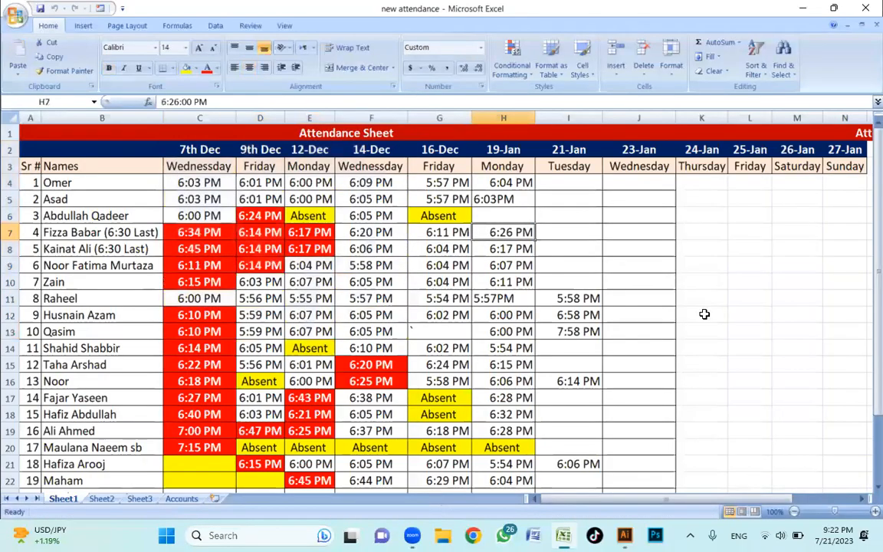
pyautogui.click(694, 345)
pyautogui.click(546, 236)
# - Create a new blank workbook in Excel
pyautogui.scroll(-3, 299, 389)
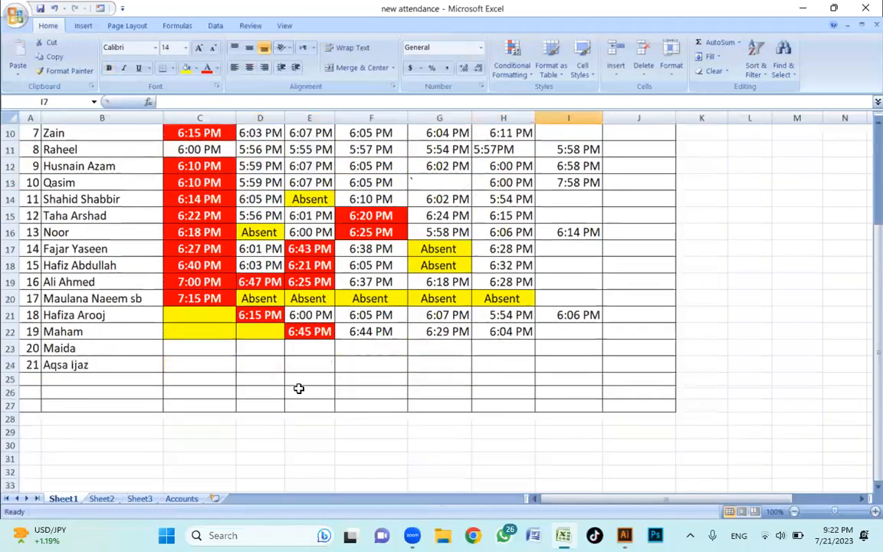
pyautogui.scroll(-6, 299, 388)
pyautogui.scroll(4, 252, 357)
pyautogui.click(96, 329)
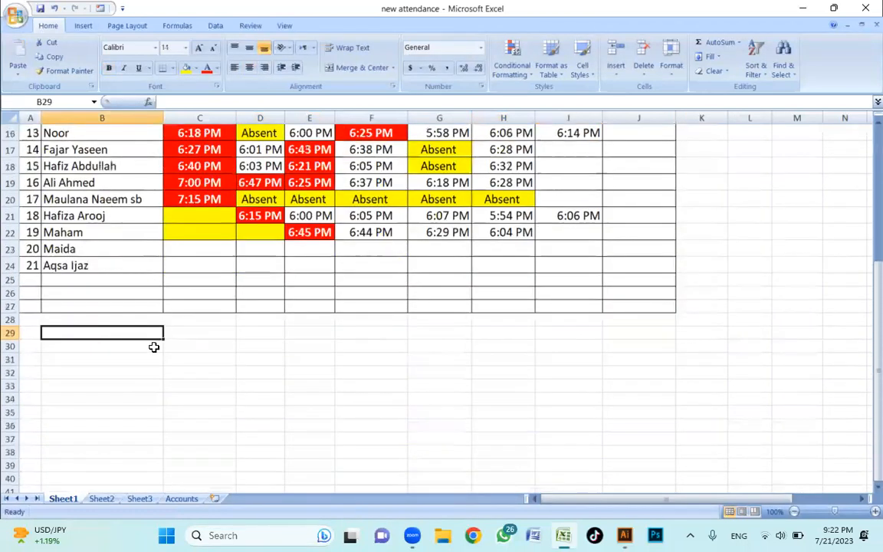
pyautogui.scroll(-4, 158, 349)
pyautogui.hotkey('ctrl', 'n')
pyautogui.keyDown('ctrl'); pyautogui.scroll(4, 213, 263); pyautogui.keyUp('ctrl')
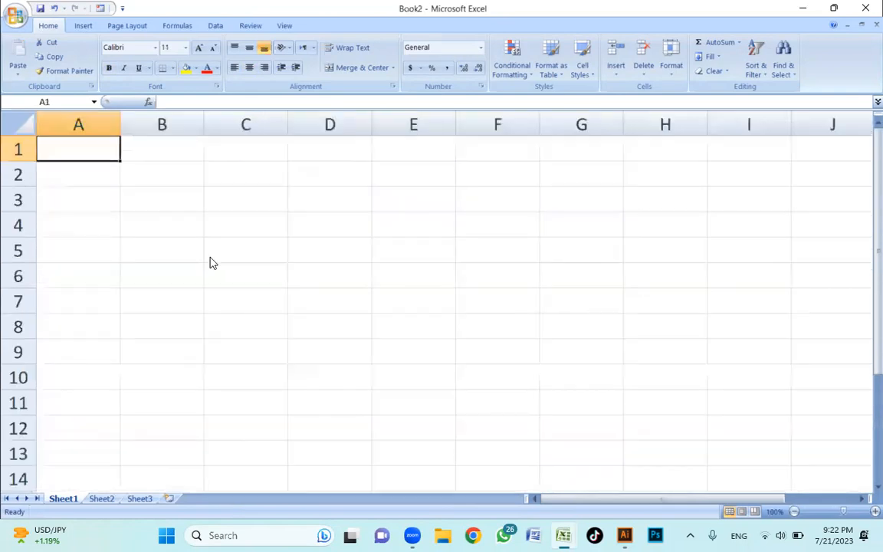
pyautogui.keyDown('ctrl'); pyautogui.scroll(2, 211, 261); pyautogui.keyUp('ctrl')
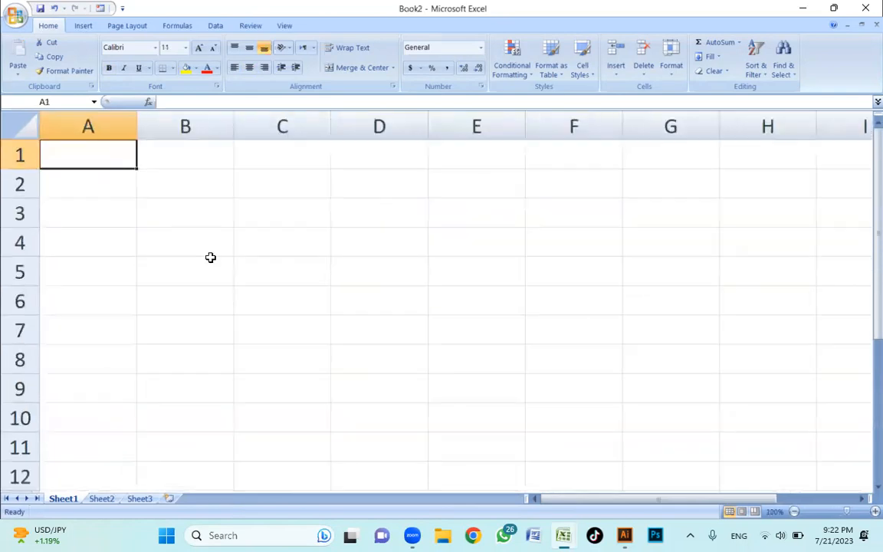
# - Fill cells A1 to A5 of the blank sheet with five first names, one per row
pyautogui.write('A')
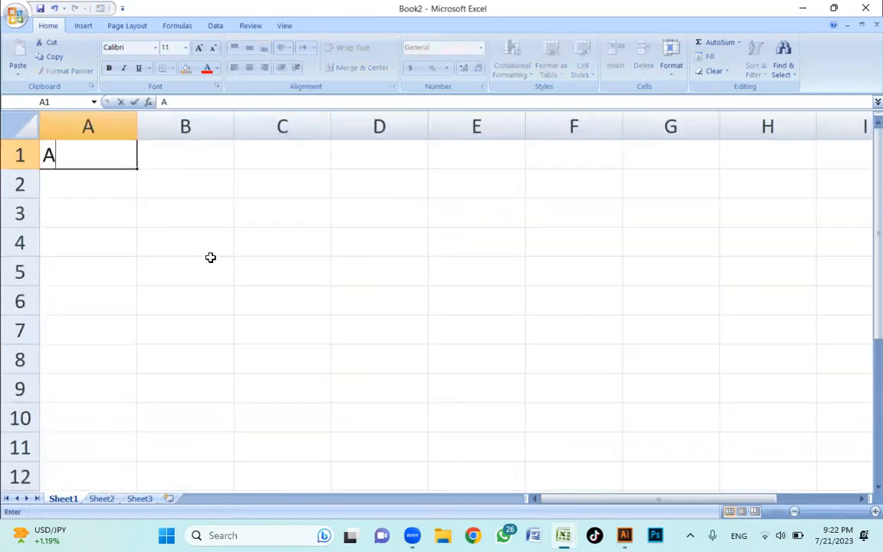
pyautogui.write('li')
pyautogui.press('Return')
pyautogui.write('umer')
pyautogui.press('Return')
pyautogui.write('zahid')
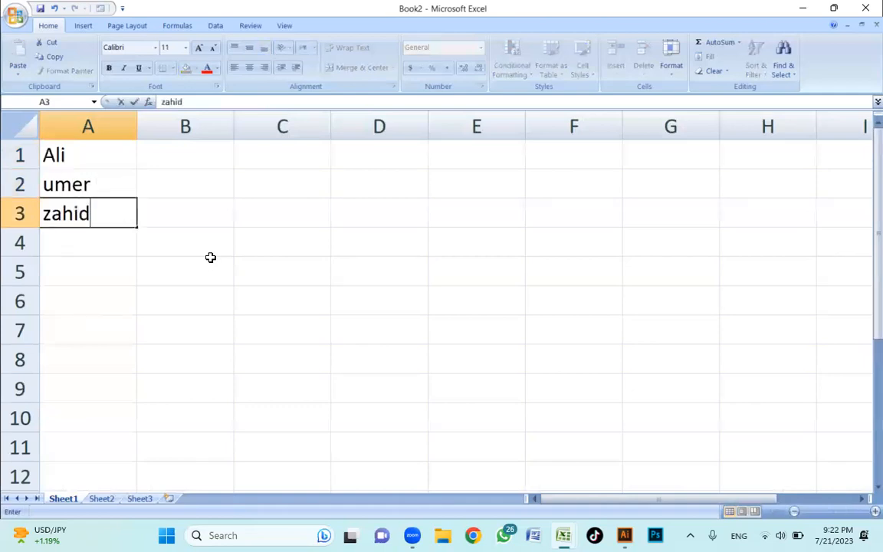
pyautogui.press('Return')
pyautogui.write('kashif')
pyautogui.press('Return')
pyautogui.write('nasir')
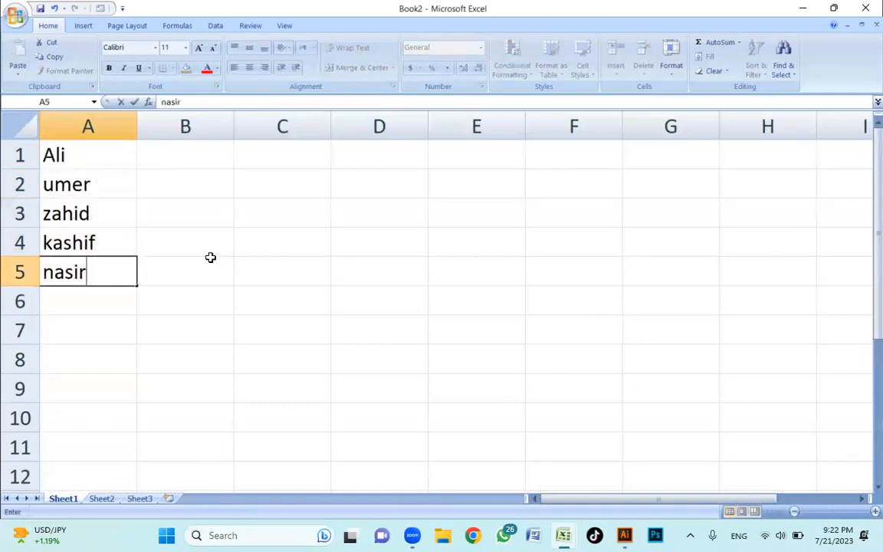
pyautogui.press('Return')
# - Enter the values 5, 6, 8, 7 and 2 in cells B1 to B5 beside the names
pyautogui.click(173, 156)
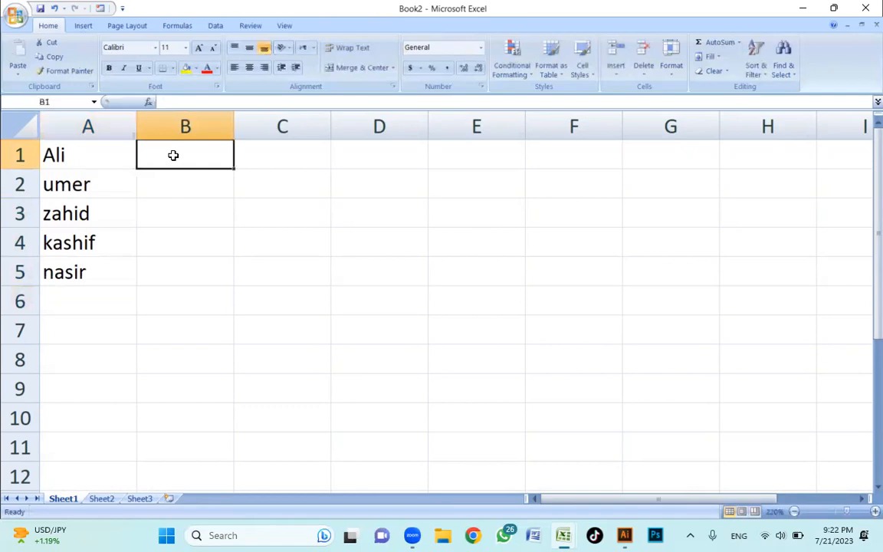
pyautogui.write('5')
pyautogui.press('Return')
pyautogui.write('6')
pyautogui.press('Return')
pyautogui.write('8')
pyautogui.press('Return')
pyautogui.write('7')
pyautogui.press('Return')
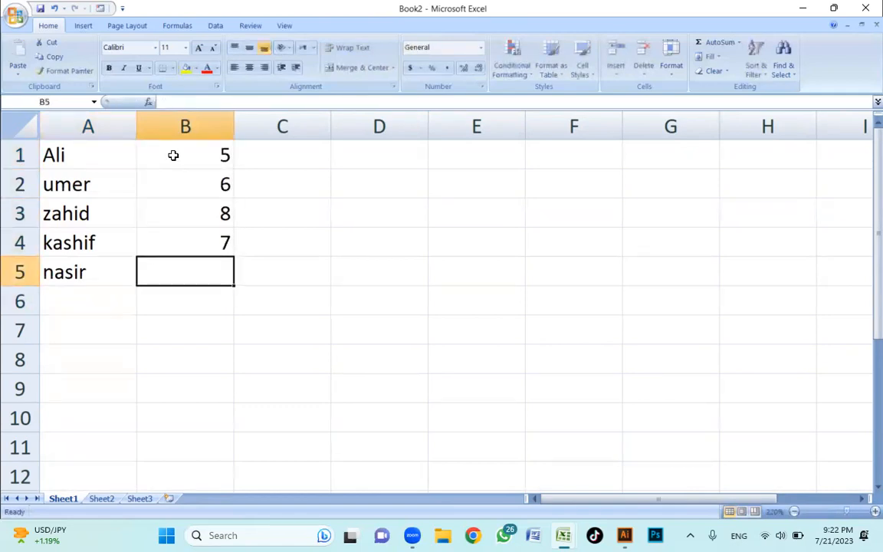
pyautogui.write('2')
pyautogui.press('Return')
# - Insert a basic 2-D pie chart from the names and values in A1:B5
pyautogui.moveTo(105, 143); pyautogui.dragTo(225, 284)
pyautogui.click(81, 26)
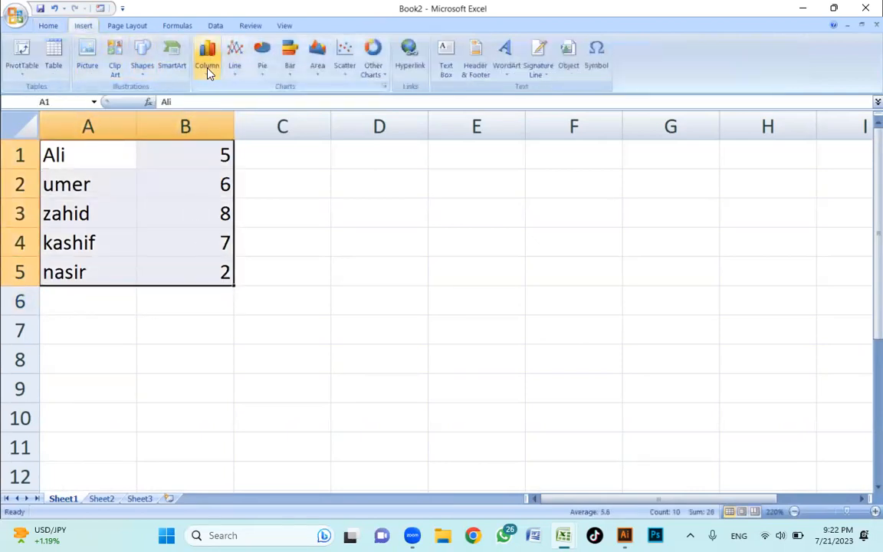
pyautogui.click(268, 76)
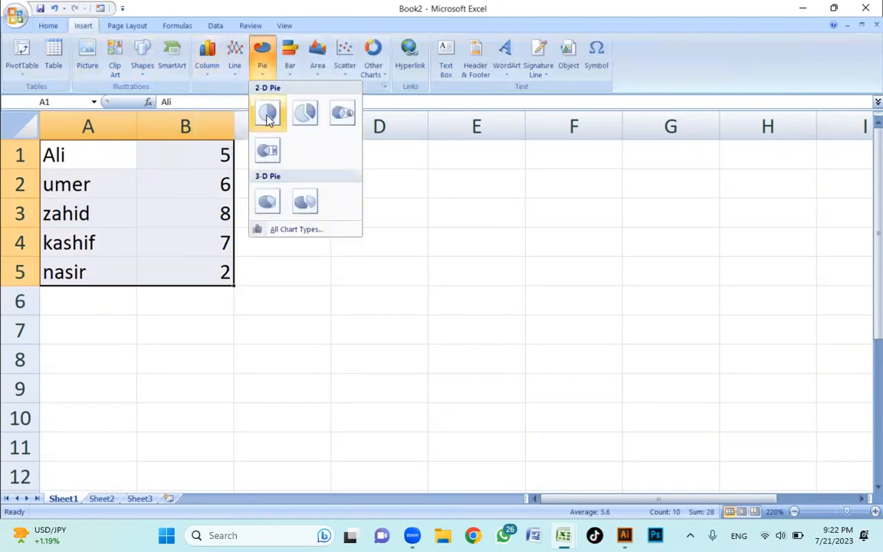
pyautogui.click(266, 112)
pyautogui.scroll(-4, 562, 244)
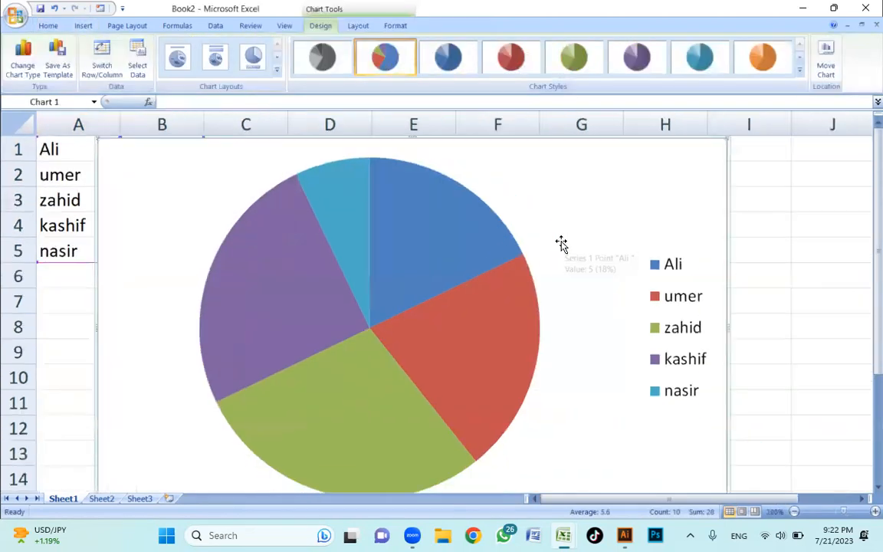
# - Try the black-background multicolour style on the pie chart, then return to the flat multicolour style
pyautogui.click(800, 71)
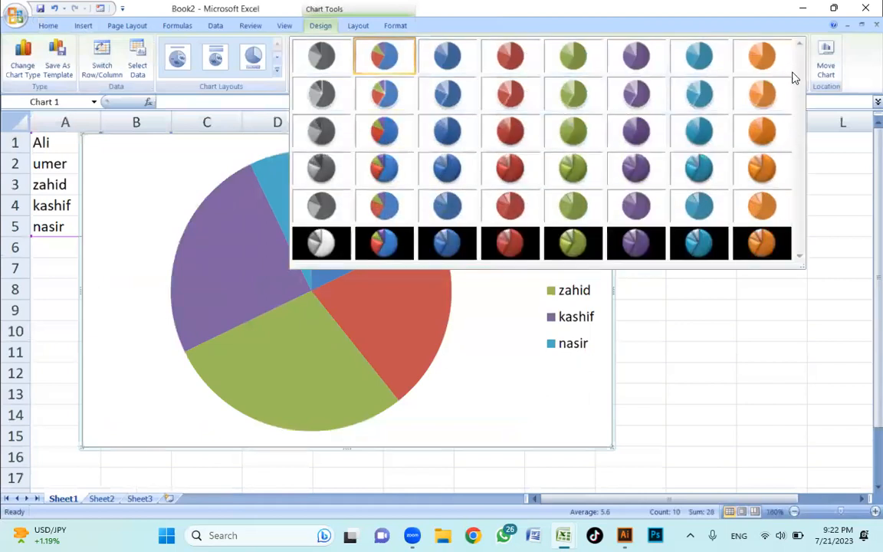
pyautogui.click(389, 242)
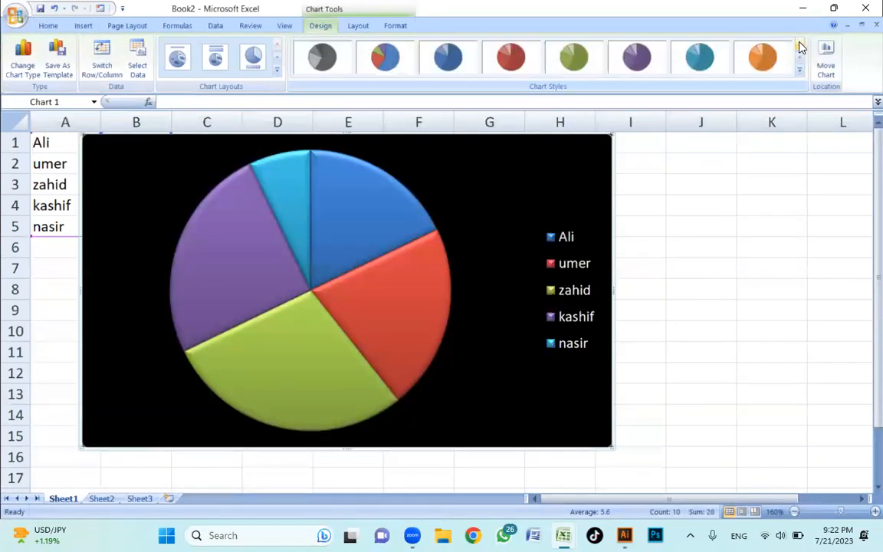
pyautogui.click(385, 61)
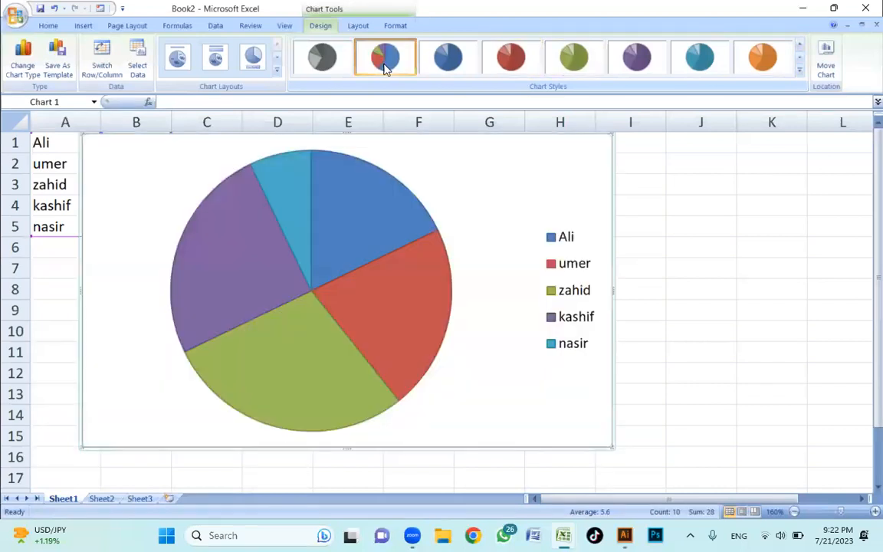
# - Apply the bevelled multicolour chart style with a white background to the pie chart
pyautogui.click(801, 59)
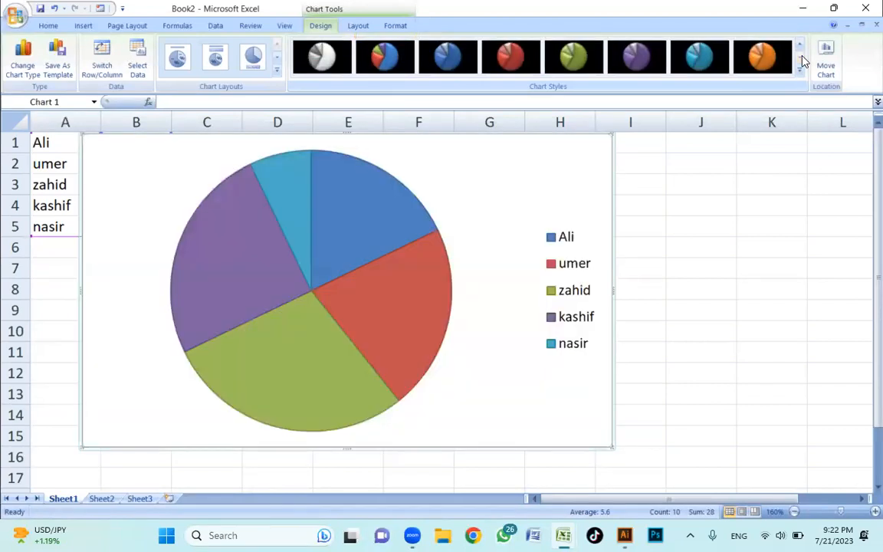
pyautogui.click(799, 46)
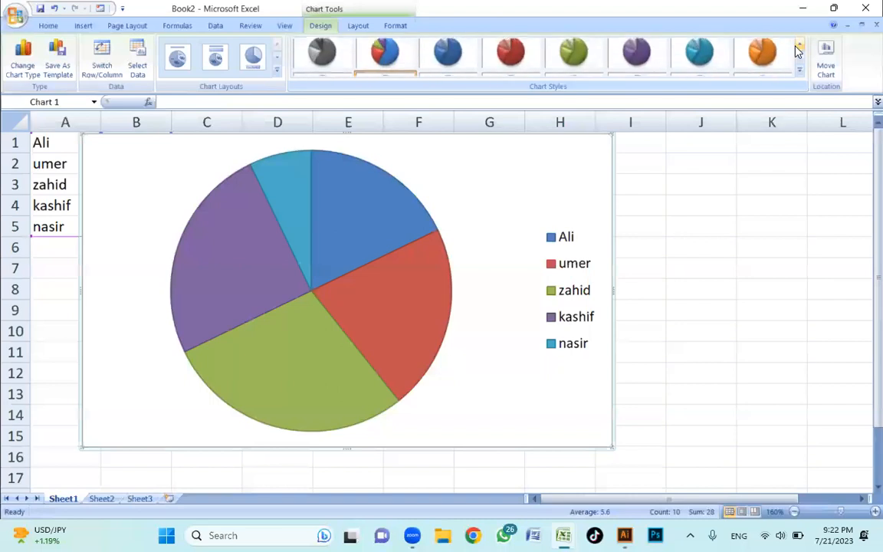
pyautogui.click(386, 61)
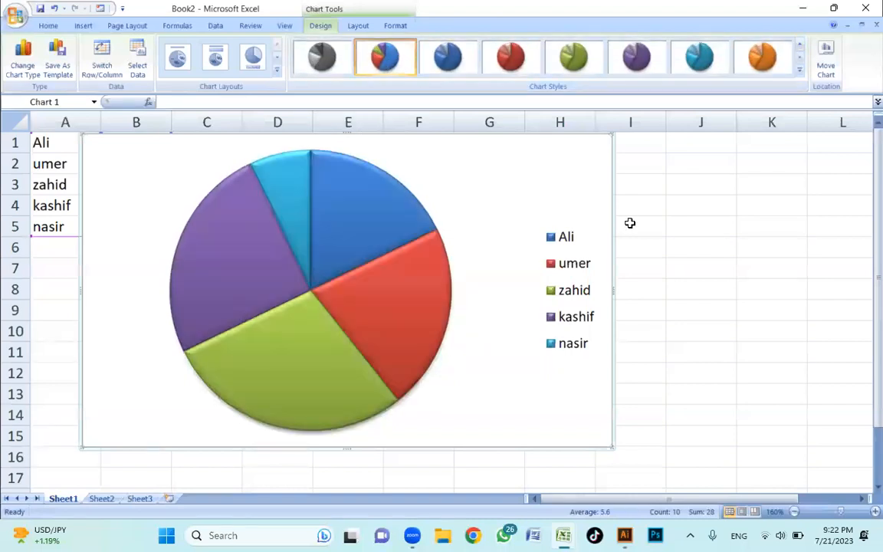
pyautogui.click(676, 223)
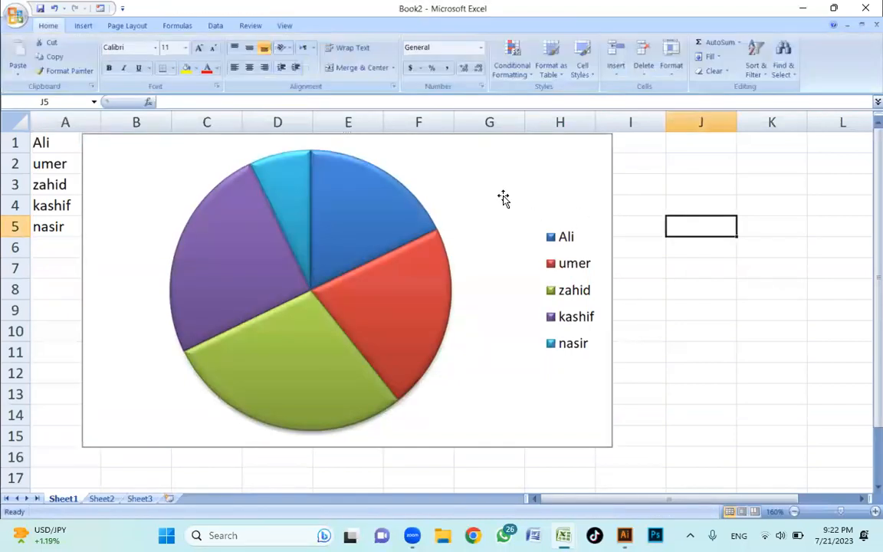
# - Pull the pie chart's slices slightly apart by the blue slice and deselect the chart
pyautogui.click(374, 205)
pyautogui.moveTo(375, 206); pyautogui.dragTo(394, 203)
pyautogui.click(683, 187)
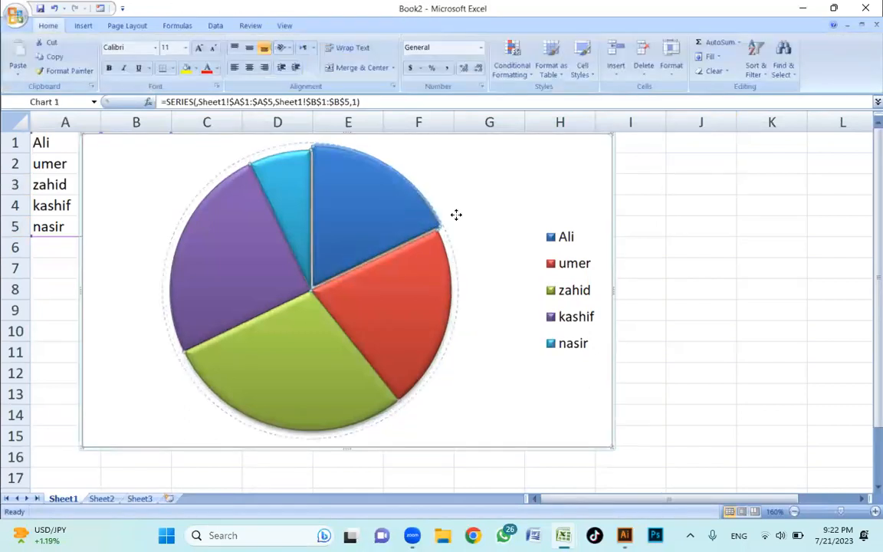
pyautogui.click(682, 225)
# - Copy the pie chart from Excel, switch to Illustrator and paste it into the Untitled-6 document
pyautogui.click(381, 216)
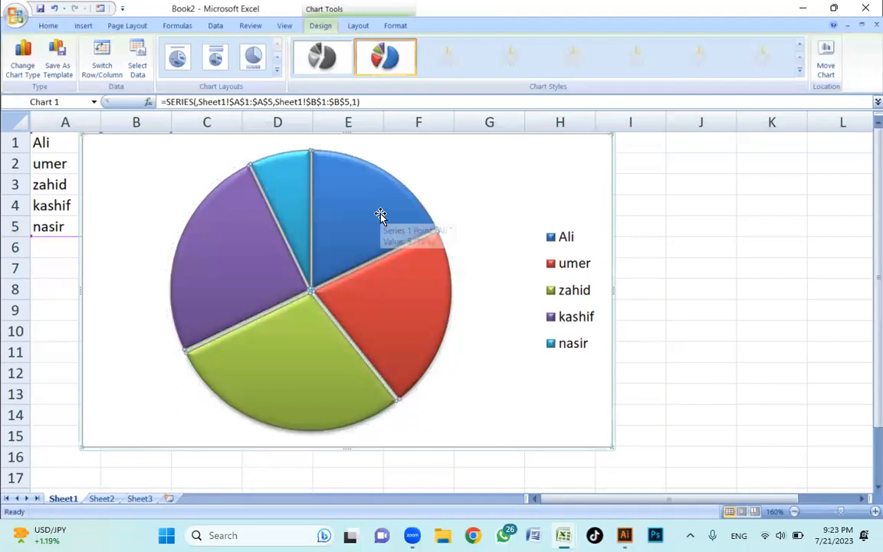
pyautogui.click(624, 535)
pyautogui.hotkey('ctrl', 'v')
pyautogui.click(552, 275)
pyautogui.click(513, 276)
# - Move the pasted pie chart off the artboard onto the empty canvas to its left
pyautogui.moveTo(543, 236); pyautogui.dragTo(632, 179)
pyautogui.click(562, 242)
pyautogui.moveTo(489, 252); pyautogui.dragTo(710, 250)
pyautogui.moveTo(642, 300); pyautogui.dragTo(258, 314)
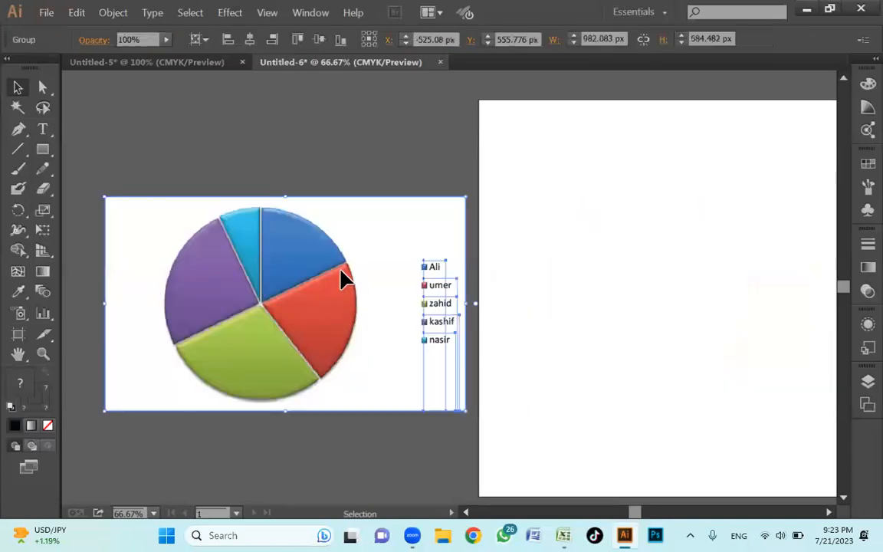
# - Isolate the pie chart group and delete its white background rectangle
pyautogui.click(403, 159)
pyautogui.click(392, 197)
pyautogui.doubleClick(389, 204)
pyautogui.click(400, 203)
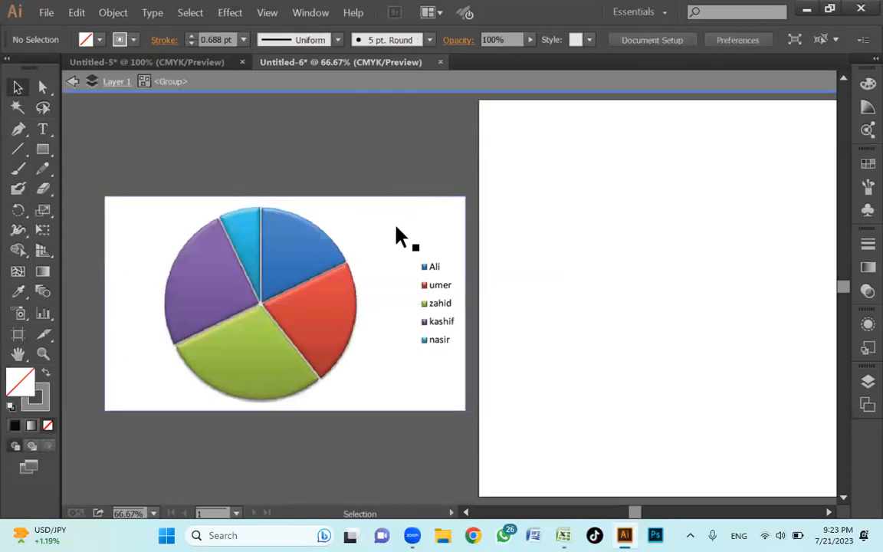
pyautogui.click(413, 219)
pyautogui.press('Delete')
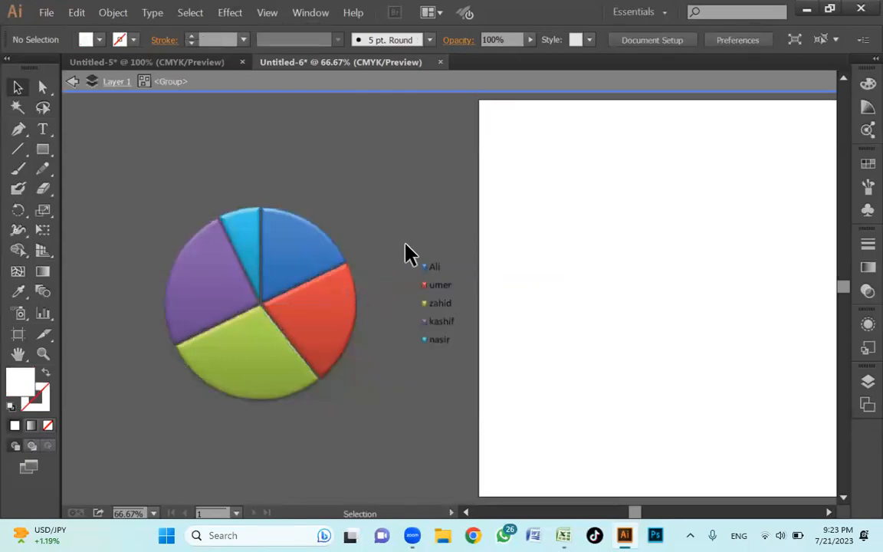
# - Ungroup the pie chart and its legend into separately selectable clip groups
pyautogui.moveTo(407, 253); pyautogui.dragTo(470, 391)
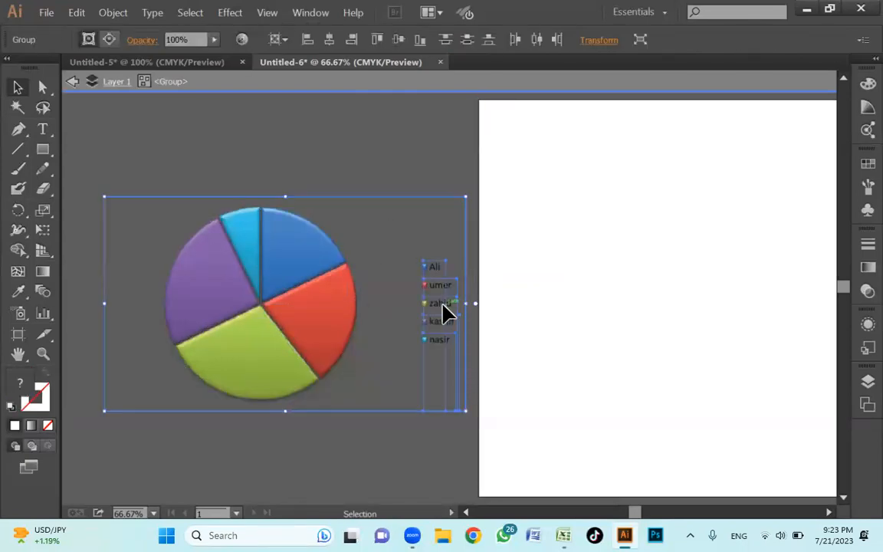
pyautogui.press('ctrl')
pyautogui.click(569, 280)
pyautogui.click(449, 304)
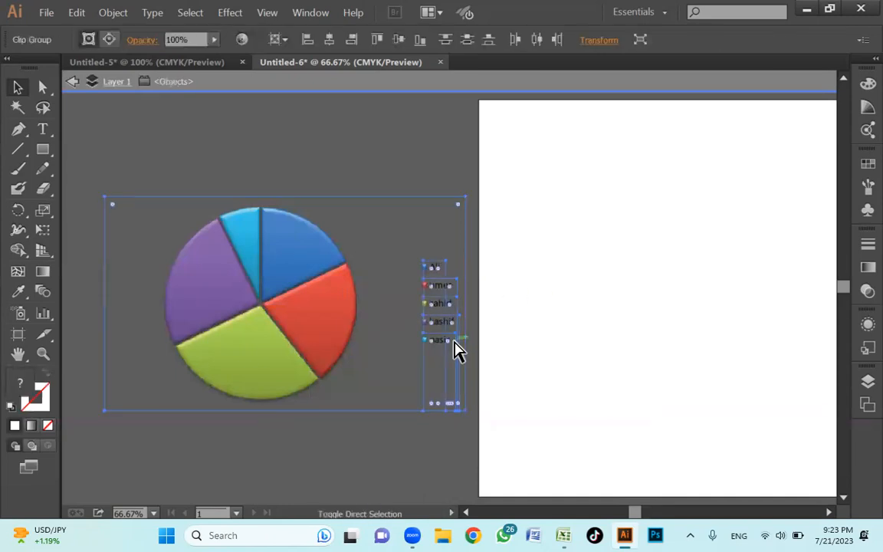
pyautogui.click(542, 366)
# - Delete the fourth legend entry's text label and the fifth entry's marker and label
pyautogui.click(447, 335)
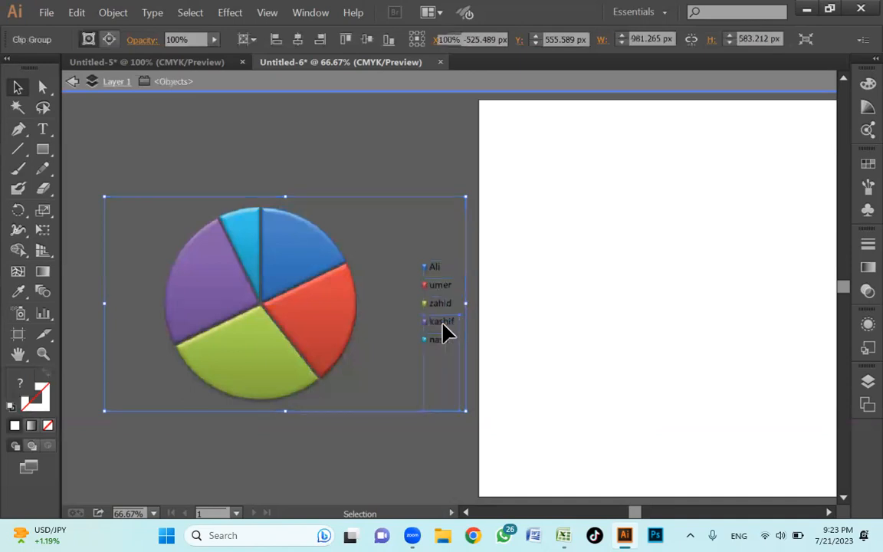
pyautogui.doubleClick(447, 335)
pyautogui.press('Escape')
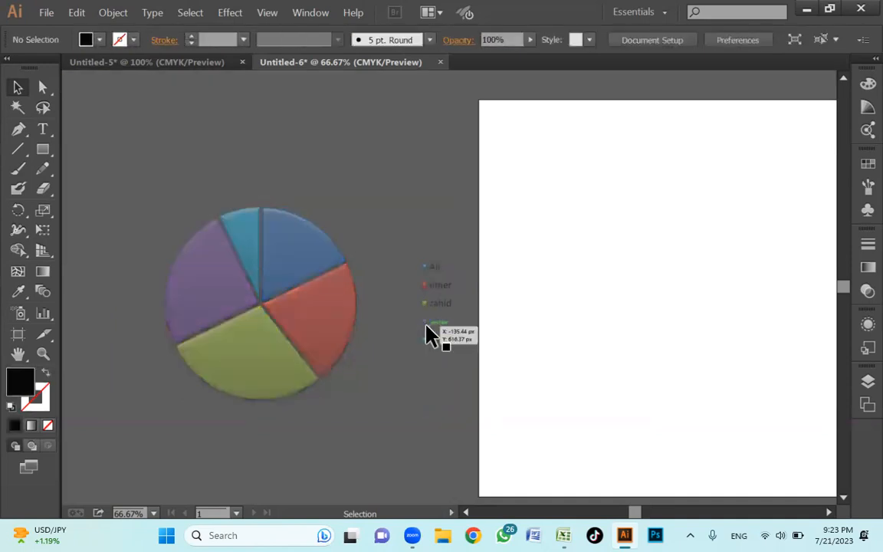
pyautogui.click(430, 341)
pyautogui.doubleClick(429, 343)
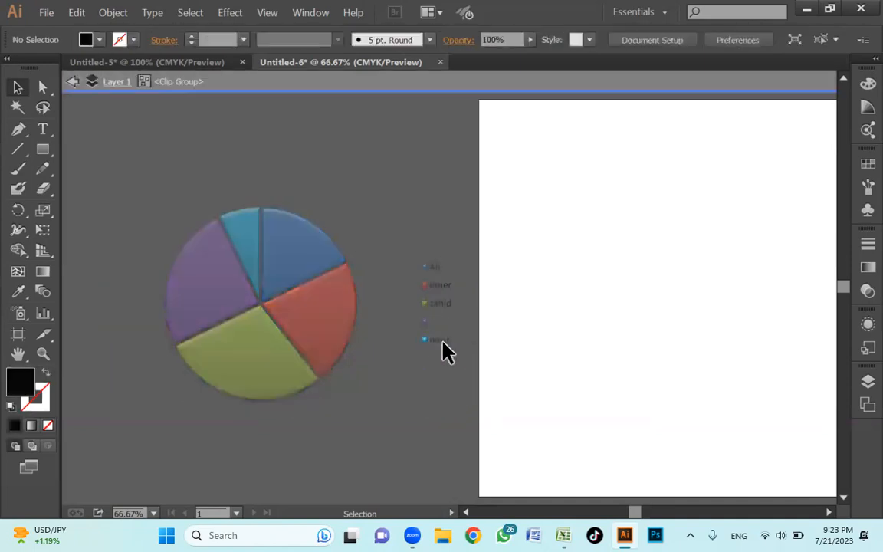
pyautogui.click(426, 339)
pyautogui.press('Delete')
pyautogui.doubleClick(436, 343)
pyautogui.click(441, 343)
pyautogui.press('Delete')
# - Delete the text labels of the third and second legend entries beside the pie
pyautogui.click(427, 325)
pyautogui.click(412, 245)
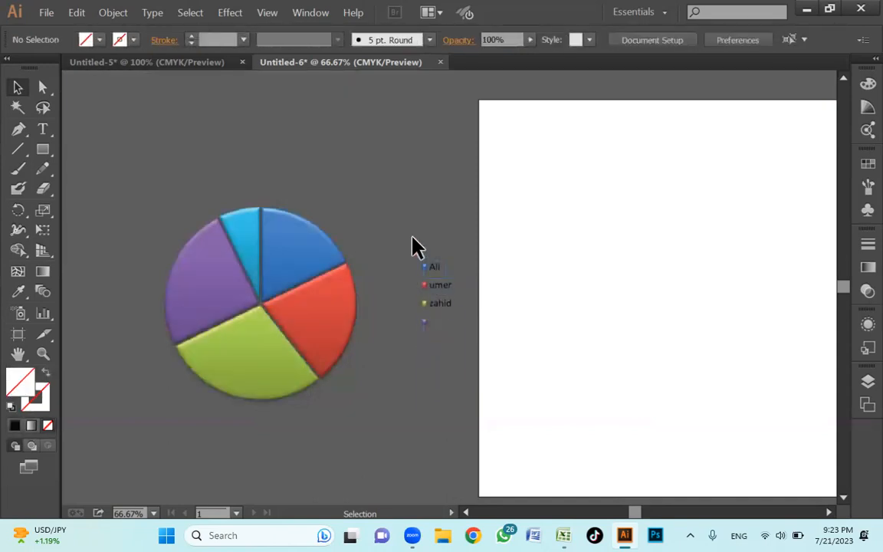
pyautogui.click(463, 345)
pyautogui.doubleClick(439, 305)
pyautogui.click(443, 306)
pyautogui.press('Delete')
pyautogui.doubleClick(427, 306)
pyautogui.click(425, 306)
pyautogui.click(429, 311)
pyautogui.click(434, 298)
pyautogui.press('Delete')
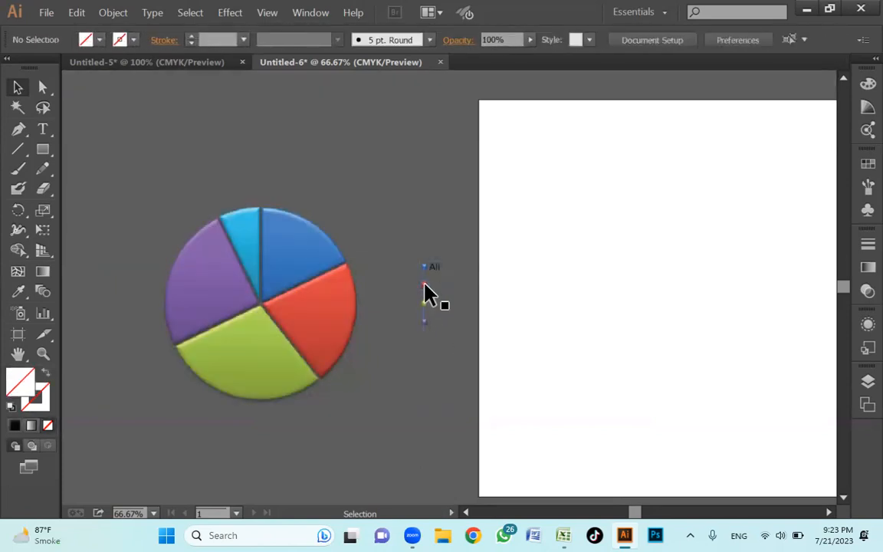
# - Delete the green and purple legend markers by isolating each marker's clip group
pyautogui.click(427, 292)
pyautogui.doubleClick(426, 310)
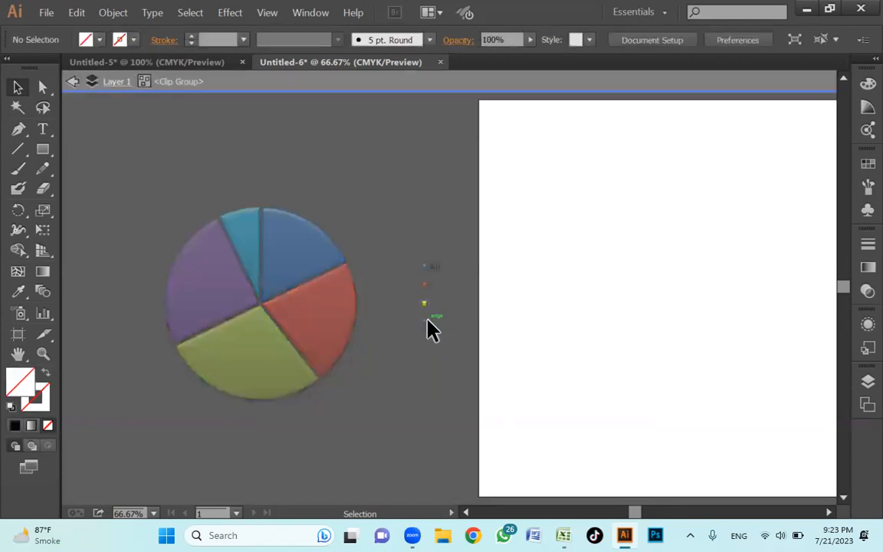
pyautogui.click(424, 303)
pyautogui.press('Delete')
pyautogui.press('Escape')
pyautogui.click(429, 328)
pyautogui.doubleClick(428, 329)
pyautogui.click(426, 322)
pyautogui.press('Delete')
pyautogui.press('Escape')
# - Delete the red legend marker and the remaining first legend entry
pyautogui.click(427, 294)
pyautogui.doubleClick(426, 297)
pyautogui.click(425, 290)
pyautogui.press('Delete')
pyautogui.press('Escape')
pyautogui.click(429, 277)
pyautogui.click(440, 281)
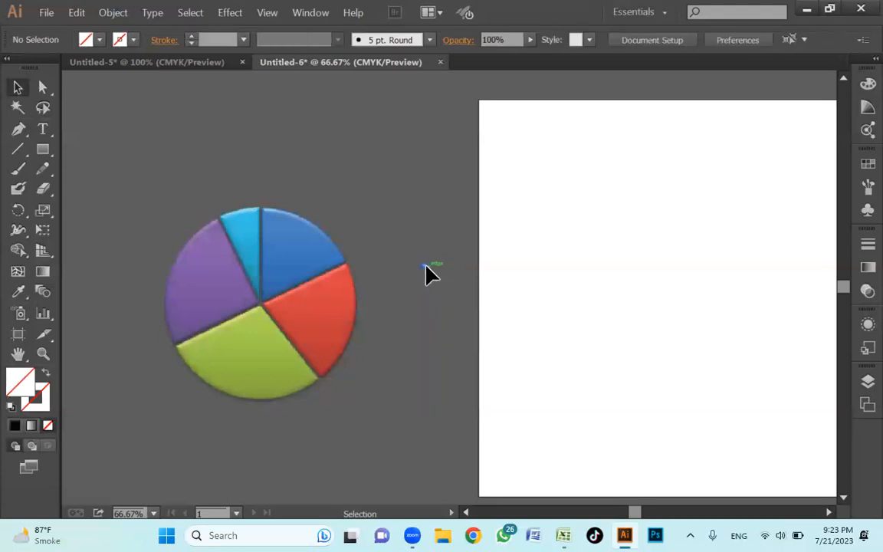
# - Try moving the blue slice and the green slice individually onto the artboard, undoing each move
pyautogui.click(238, 225)
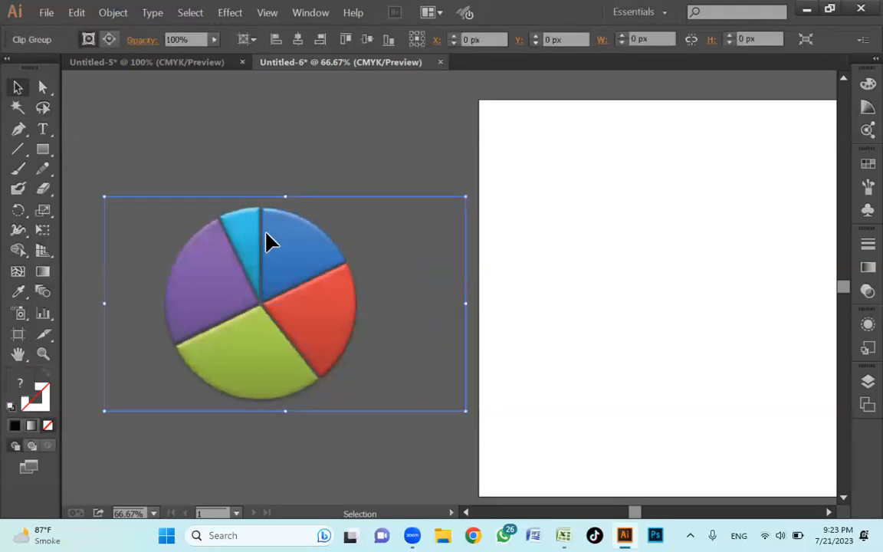
pyautogui.moveTo(278, 256); pyautogui.dragTo(658, 260)
pyautogui.moveTo(630, 345); pyautogui.dragTo(506, 320)
pyautogui.hotkey('ctrl', 'z')
pyautogui.click(405, 325)
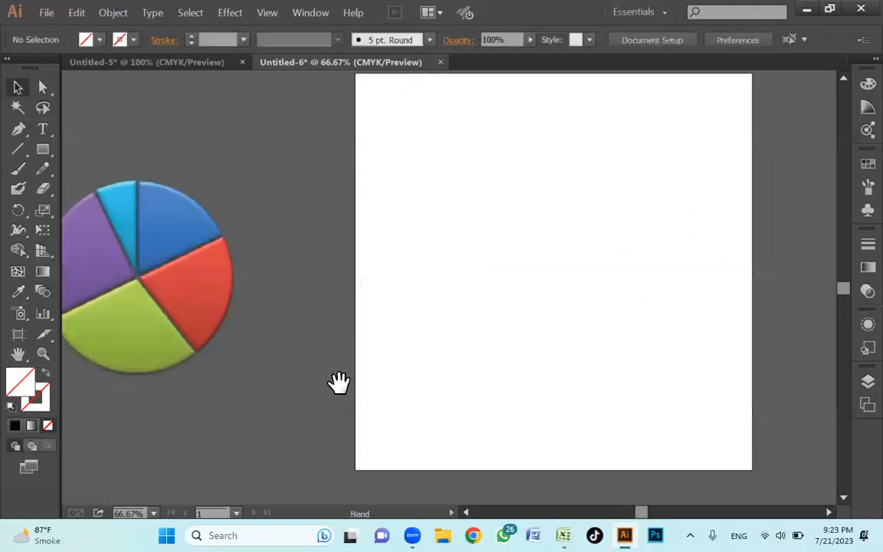
pyautogui.moveTo(337, 380); pyautogui.dragTo(354, 380)
pyautogui.moveTo(142, 333); pyautogui.dragTo(563, 368)
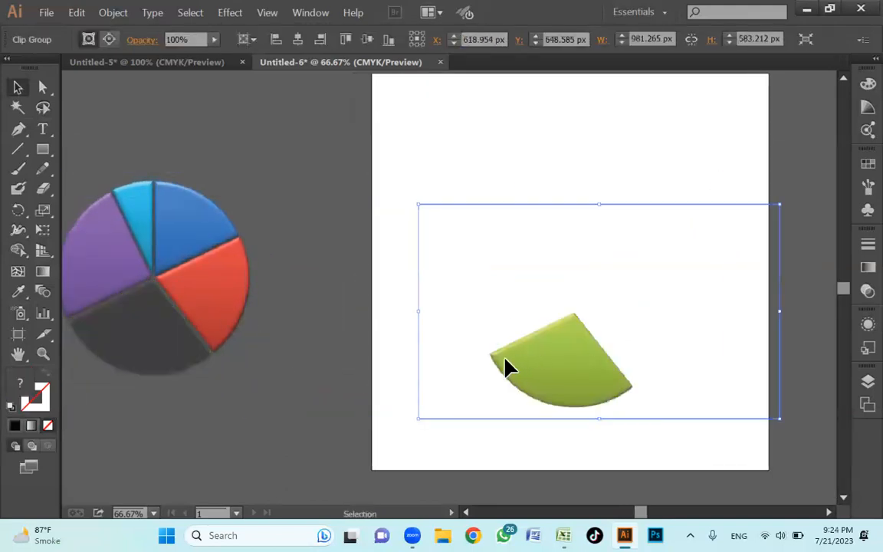
pyautogui.hotkey('ctrl', 'z')
# - Group all the slices and place the pie in the artboard's lower-left area, scaled to about 668 by 397 px
pyautogui.click(536, 354)
pyautogui.moveTo(479, 355); pyautogui.dragTo(577, 361)
pyautogui.moveTo(548, 403); pyautogui.dragTo(160, 157)
pyautogui.moveTo(314, 287); pyautogui.dragTo(595, 278)
pyautogui.moveTo(764, 166); pyautogui.dragTo(651, 233)
pyautogui.moveTo(479, 322); pyautogui.dragTo(443, 331)
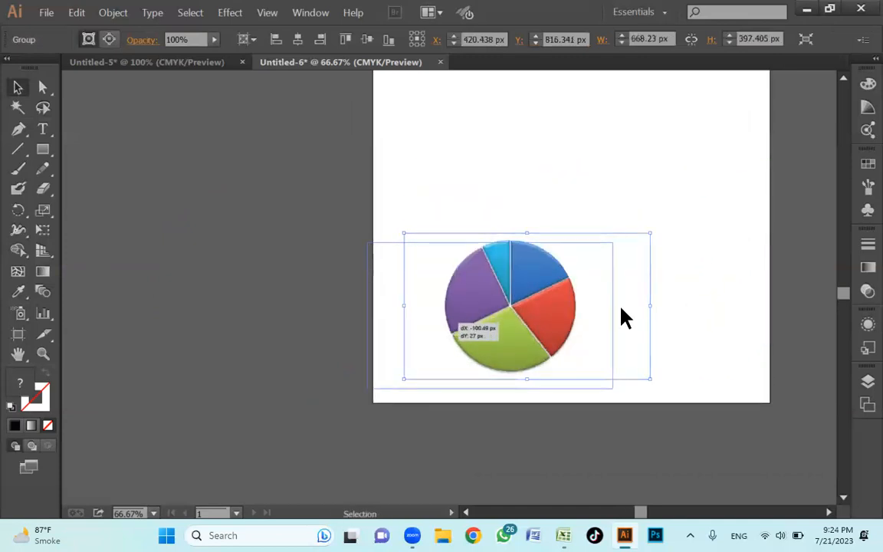
pyautogui.click(679, 335)
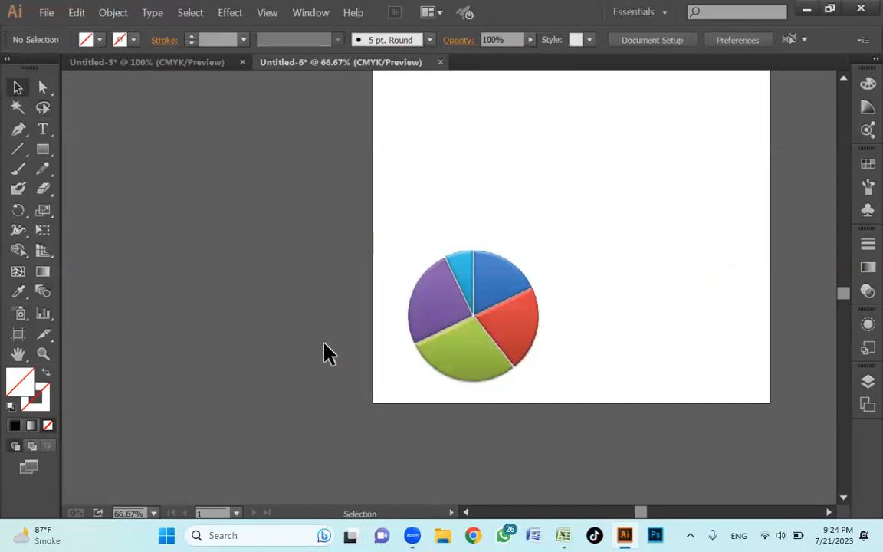
# - Switch to File Explorer and browse to Dropbox > SIB > Admission files > Files for NA > flip books
pyautogui.press('super+e')
pyautogui.doubleClick(548, 122)
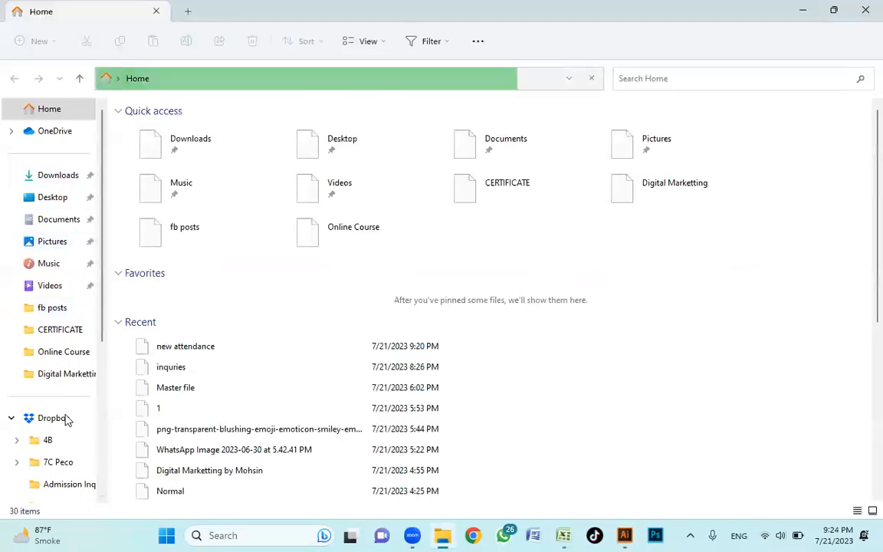
pyautogui.click(66, 418)
pyautogui.doubleClick(163, 258)
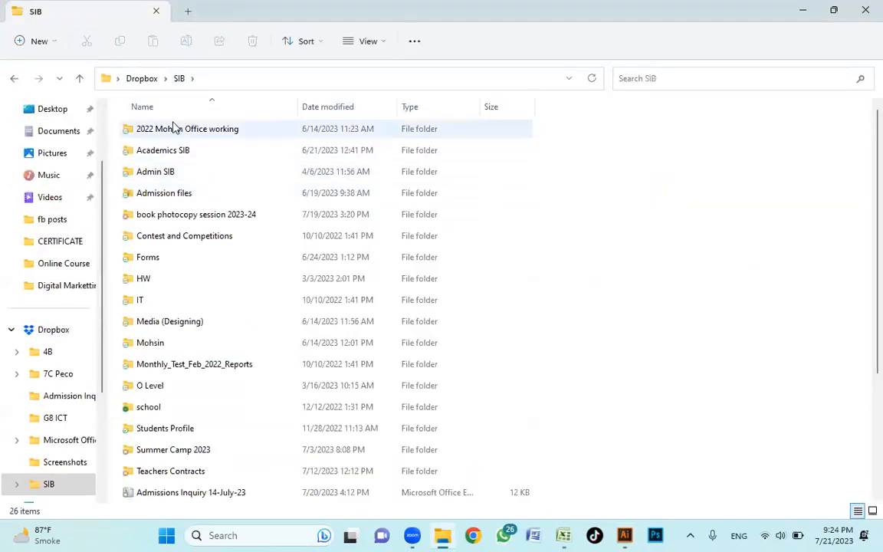
pyautogui.click(182, 171)
pyautogui.doubleClick(182, 171)
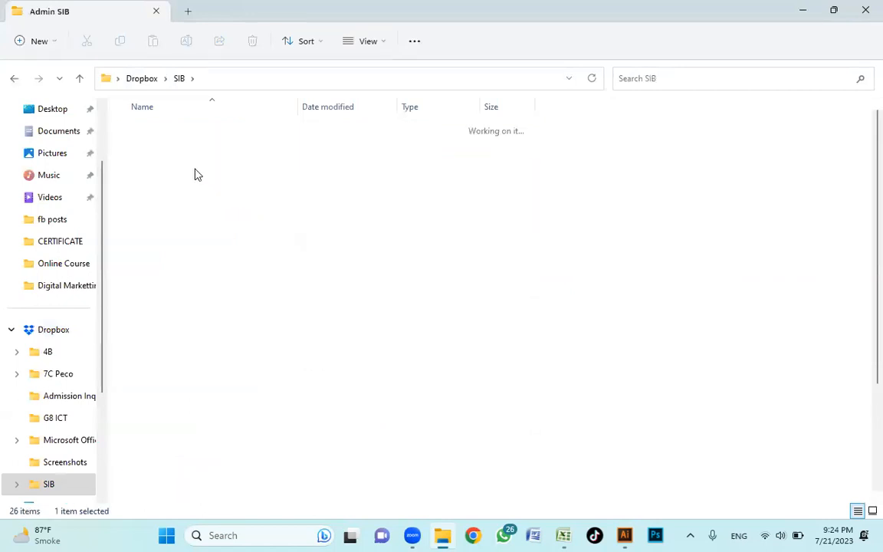
pyautogui.hotkey('alt', 'Left')
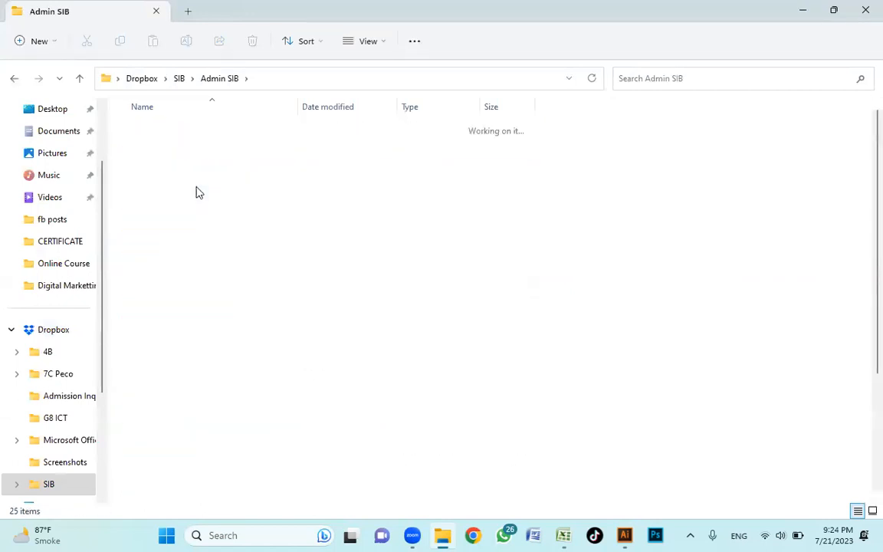
pyautogui.doubleClick(193, 193)
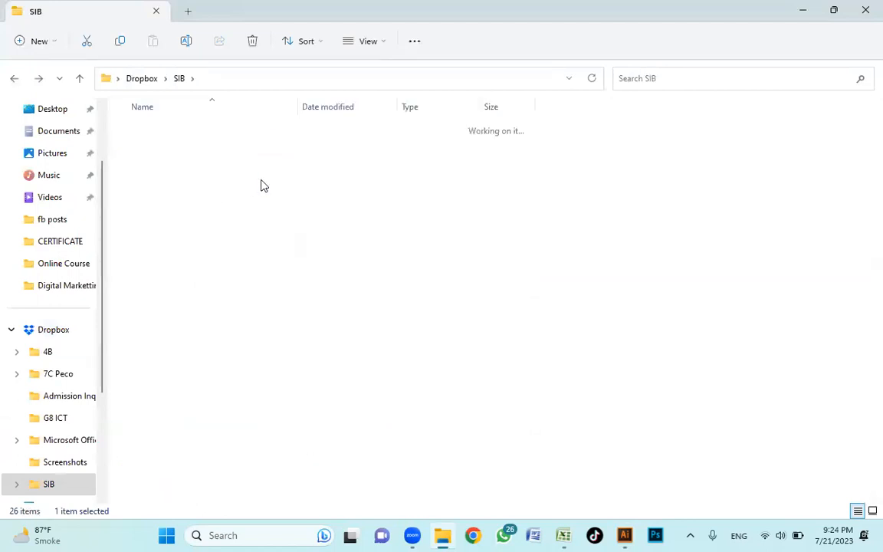
pyautogui.doubleClick(167, 130)
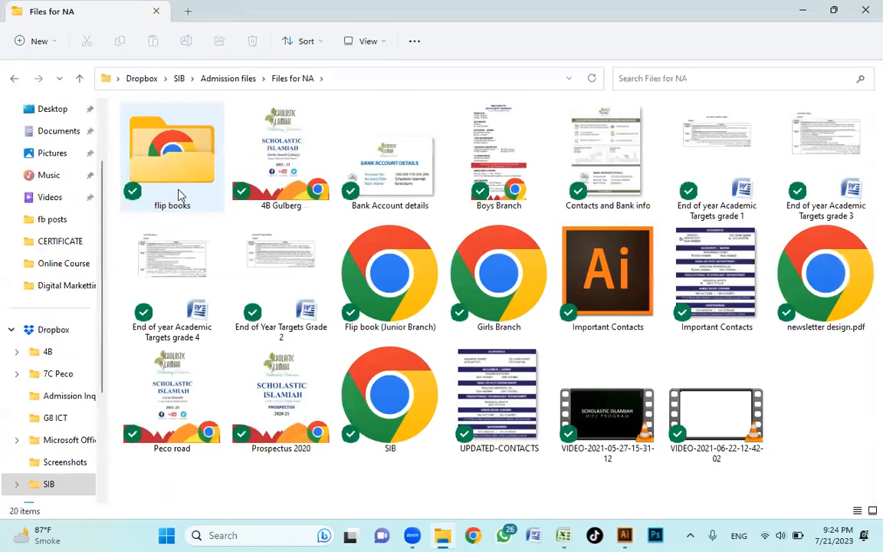
pyautogui.doubleClick(183, 167)
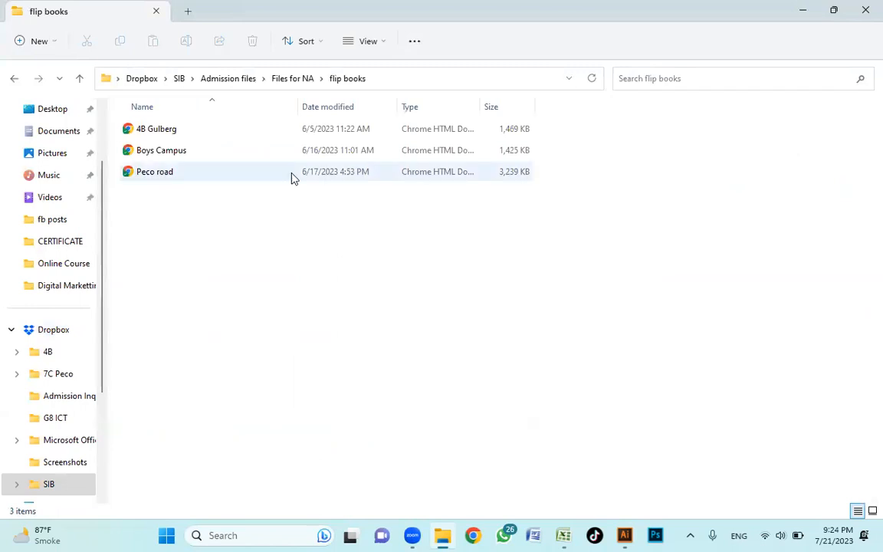
# - Open the Boys Campus PDF and look over its cover and second page
pyautogui.doubleClick(187, 151)
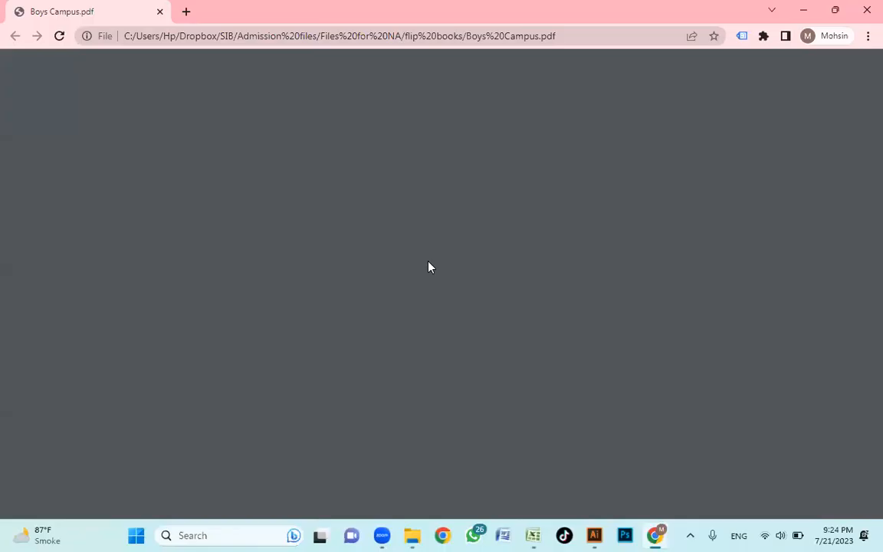
pyautogui.scroll(-5, 371, 235)
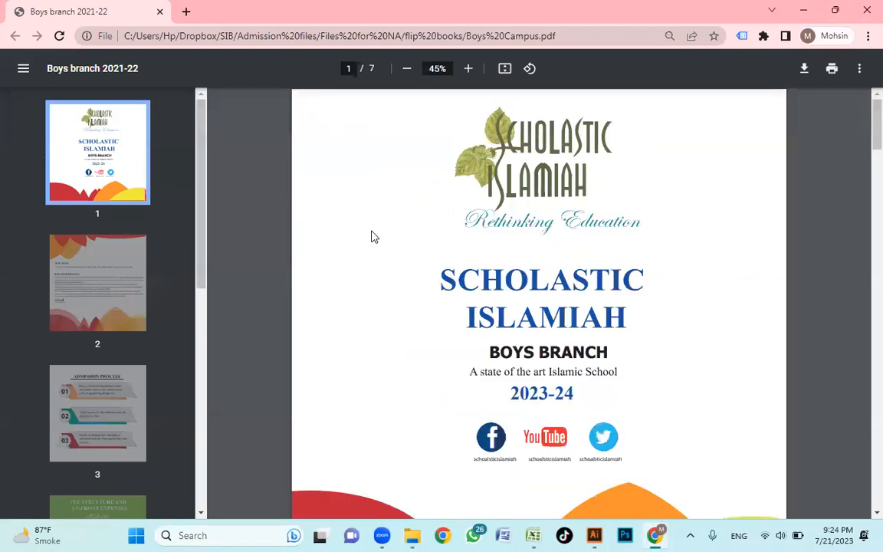
pyautogui.scroll(1, 412, 172)
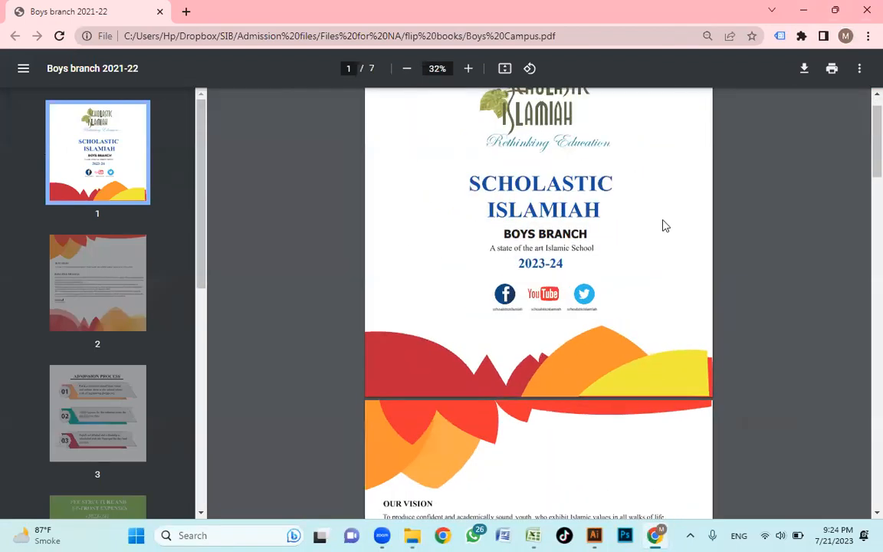
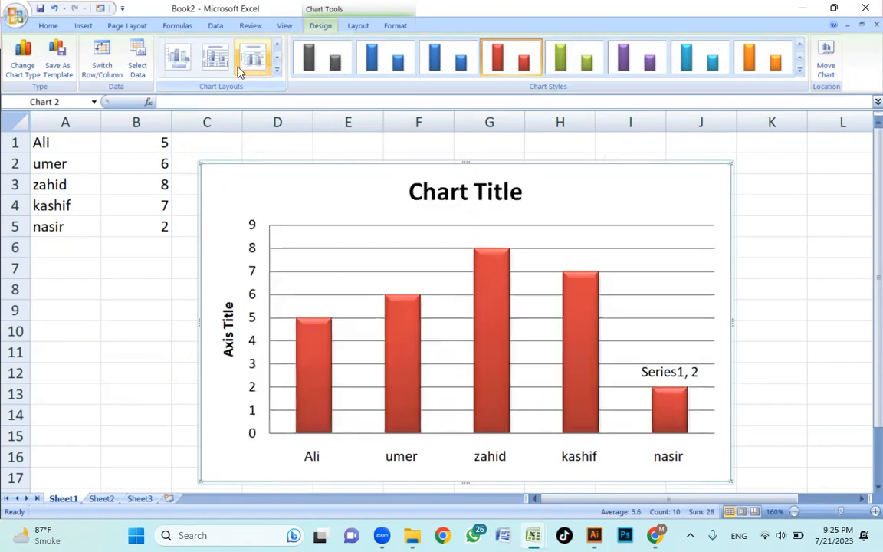
# - Apply a layout with value labels above the columns to the red column chart and delete its Series1 legend
pyautogui.click(217, 66)
pyautogui.click(182, 66)
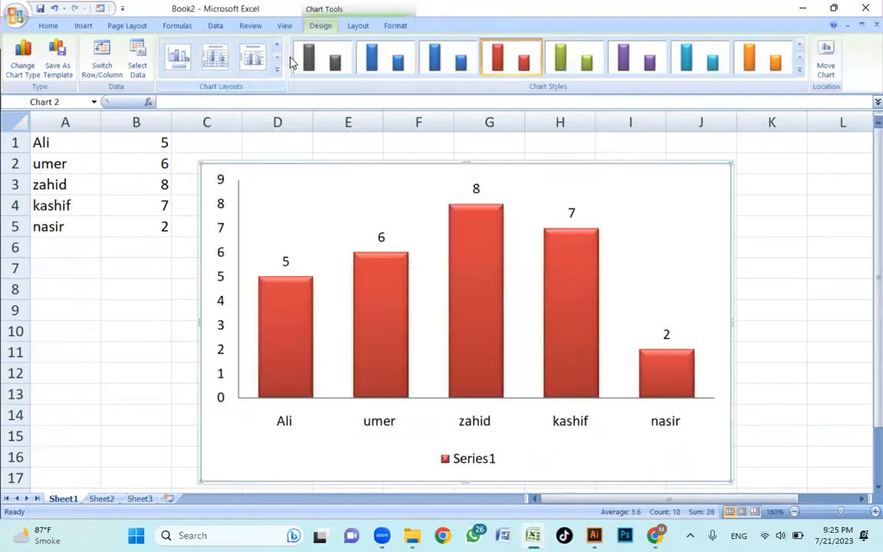
pyautogui.scroll(-1, 531, 387)
pyautogui.click(445, 397)
pyautogui.press('Delete')
pyautogui.scroll(1, 447, 308)
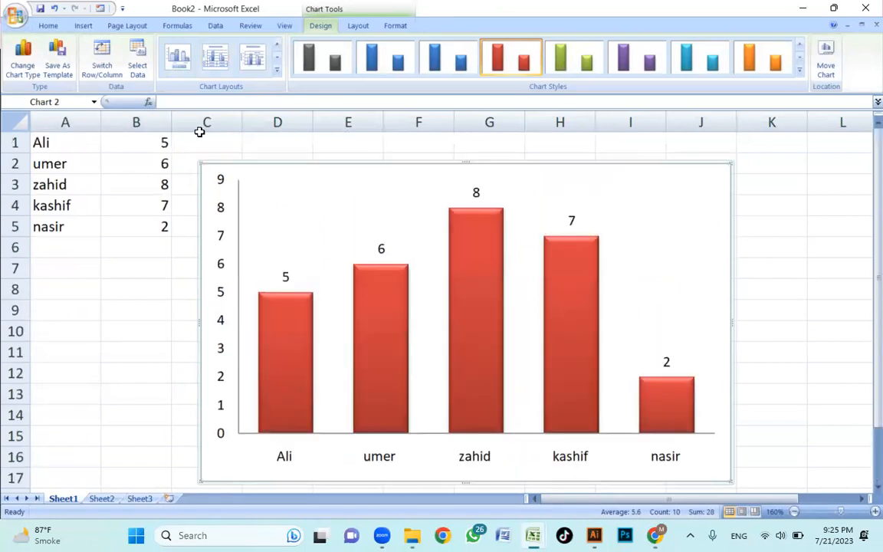
# - Change the column chart to the 3-D 100% stacked bar type
pyautogui.click(27, 75)
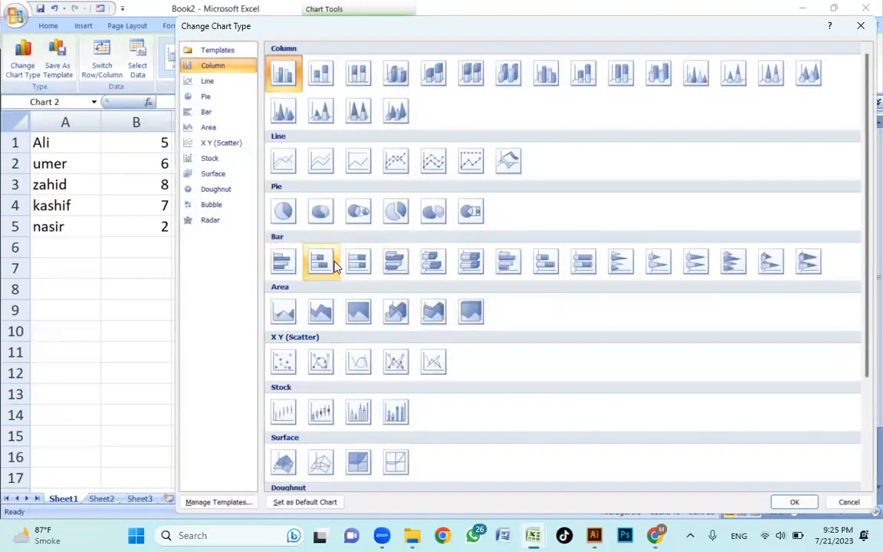
pyautogui.click(471, 263)
pyautogui.scroll(-3, 823, 427)
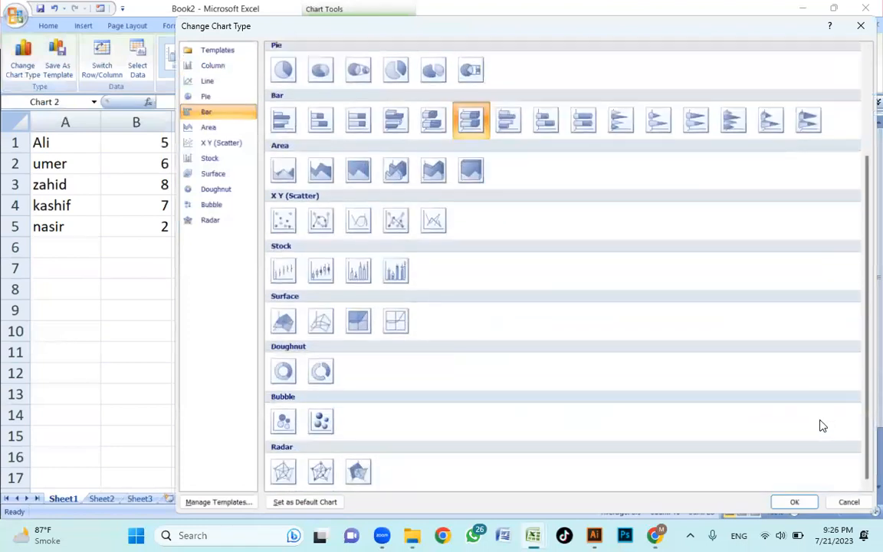
pyautogui.click(811, 501)
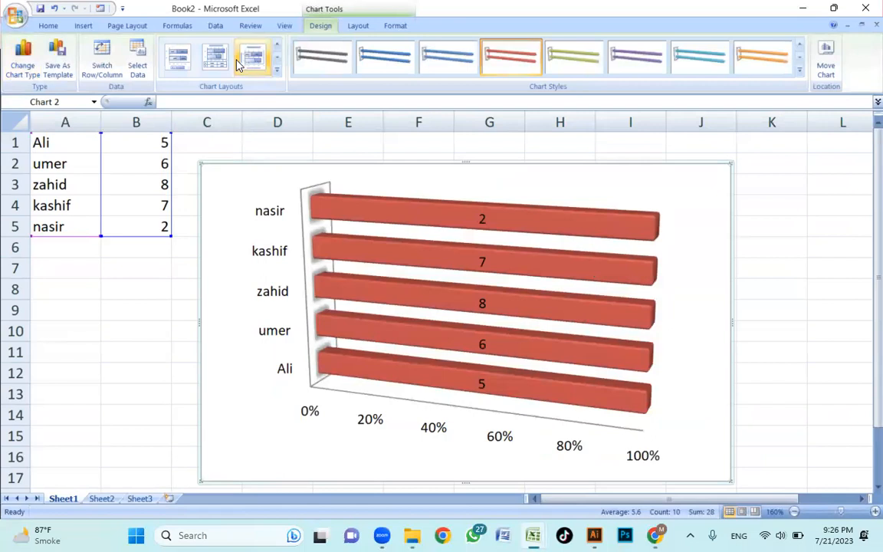
# - Change the chart to the clustered horizontal cone type
pyautogui.click(23, 65)
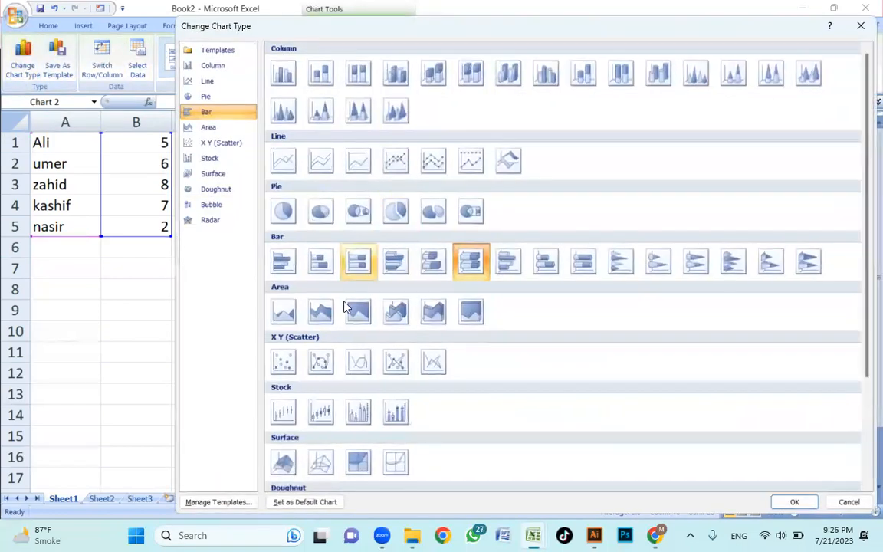
pyautogui.click(316, 267)
pyautogui.click(621, 262)
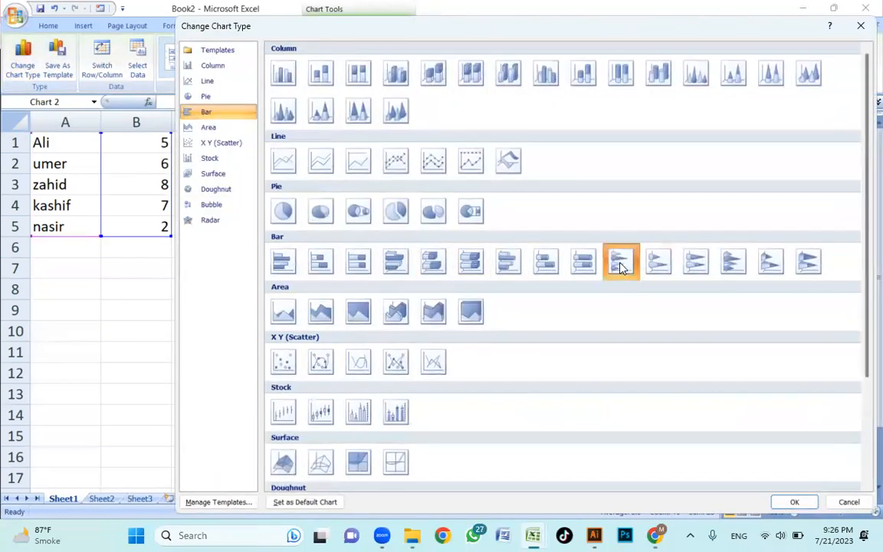
pyautogui.click(794, 501)
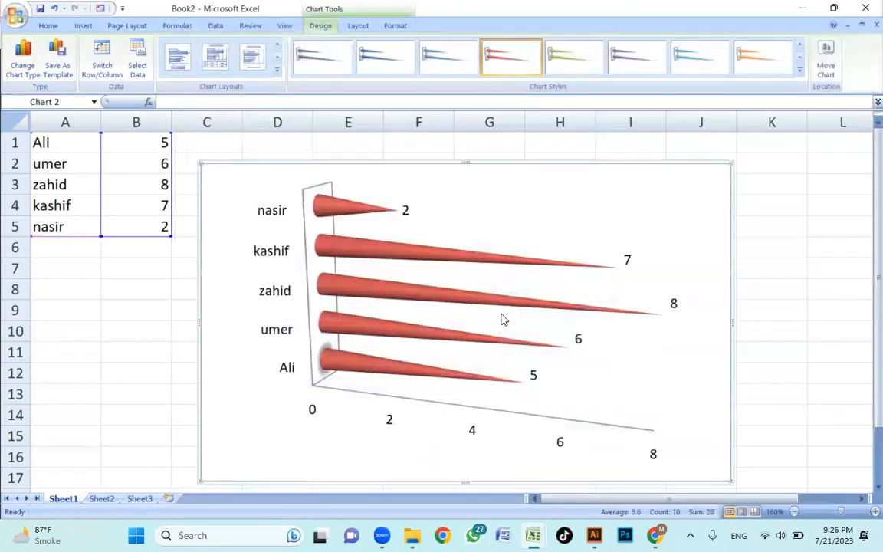
# - Close the Book2 and new attendance workbooks without saving the changes
pyautogui.click(793, 253)
pyautogui.click(744, 218)
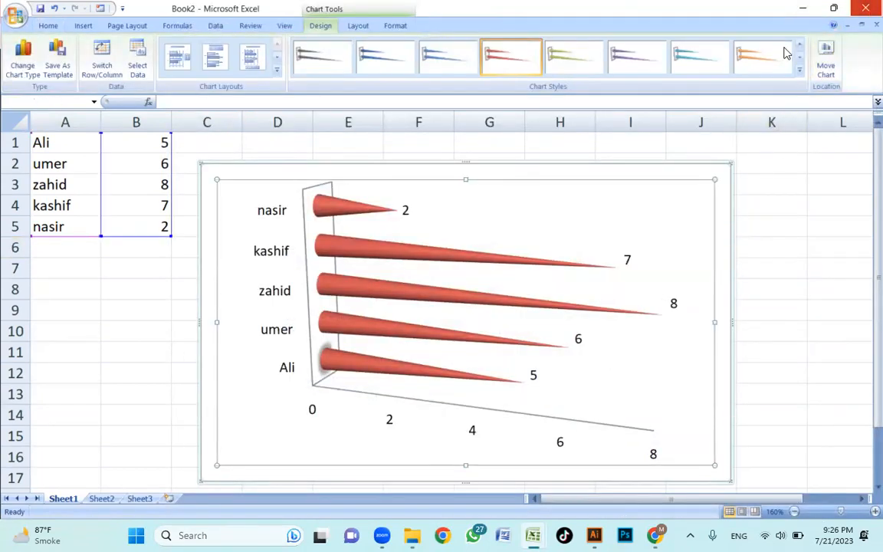
pyautogui.hotkey('ctrl', 'w')
pyautogui.click(446, 303)
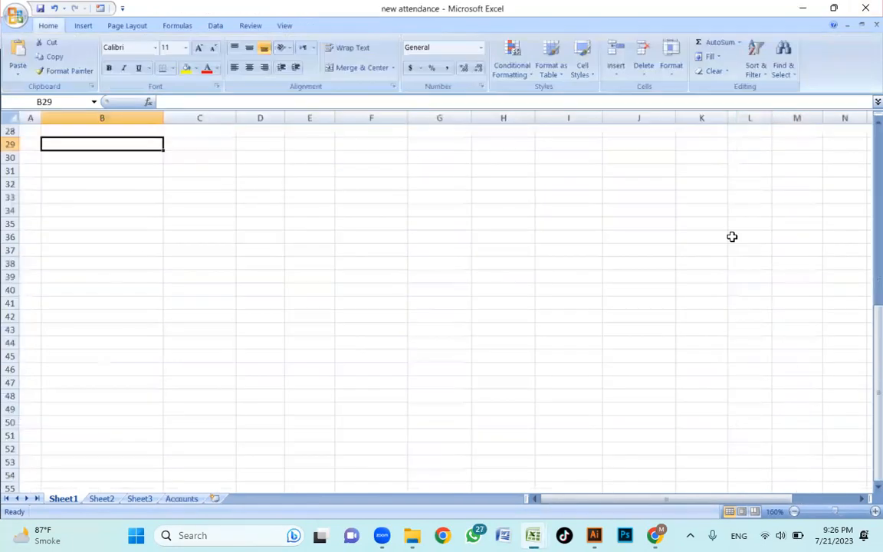
pyautogui.click(865, 8)
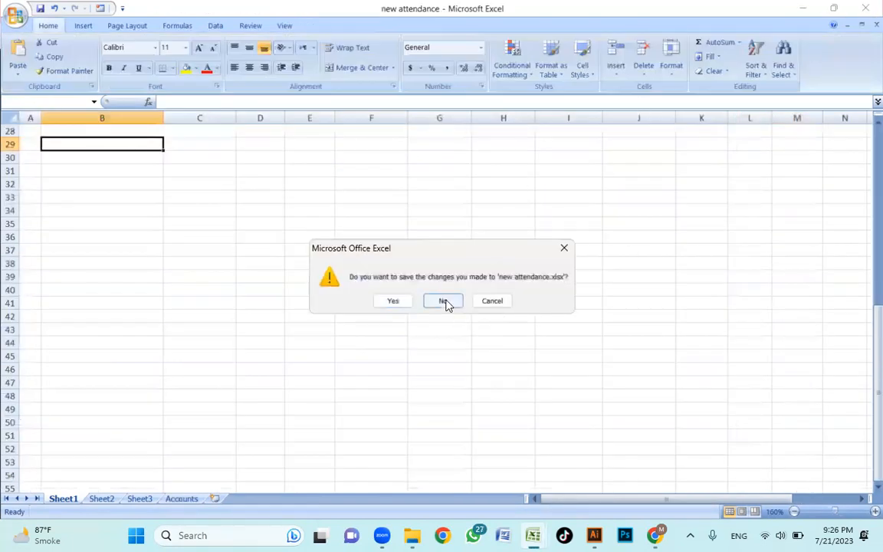
pyautogui.click(446, 302)
# - Review the Boys Campus PDF from the faculty page back toward the cover, and close it
pyautogui.scroll(-5, 532, 338)
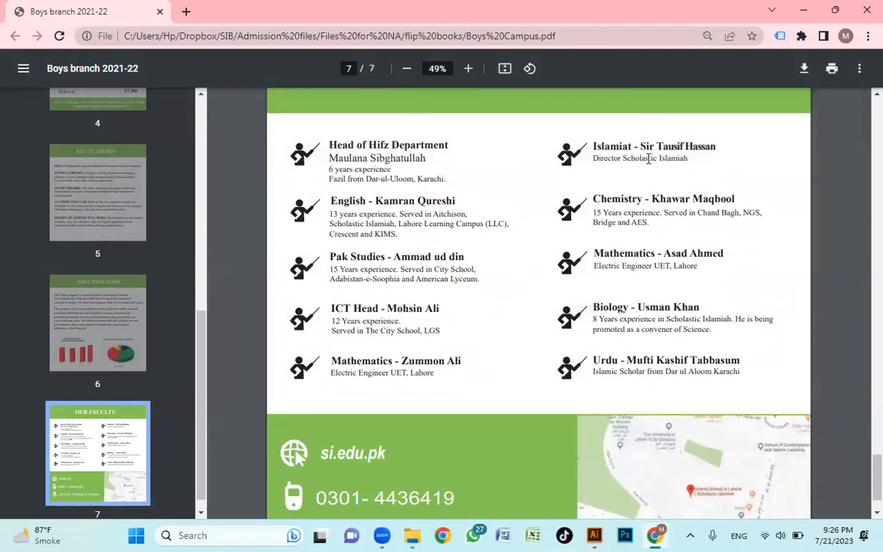
pyautogui.scroll(-2, 590, 276)
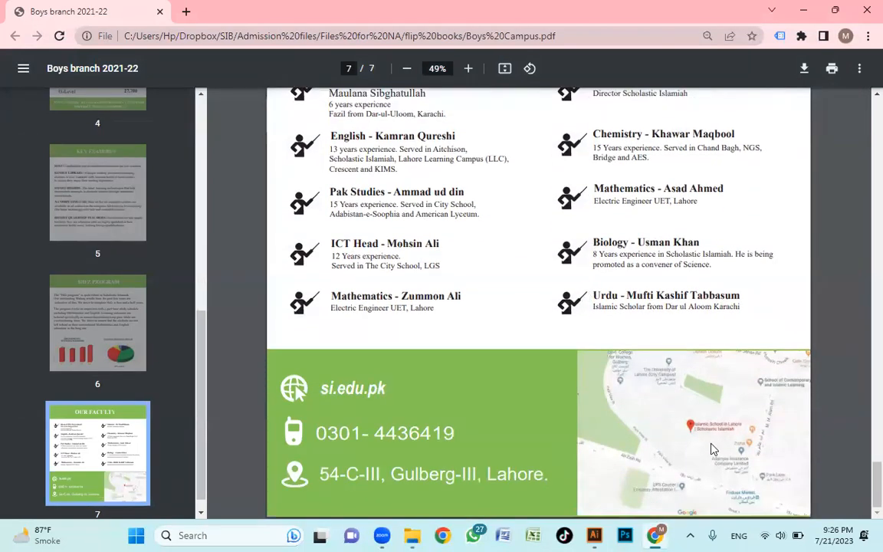
pyautogui.scroll(15, 633, 414)
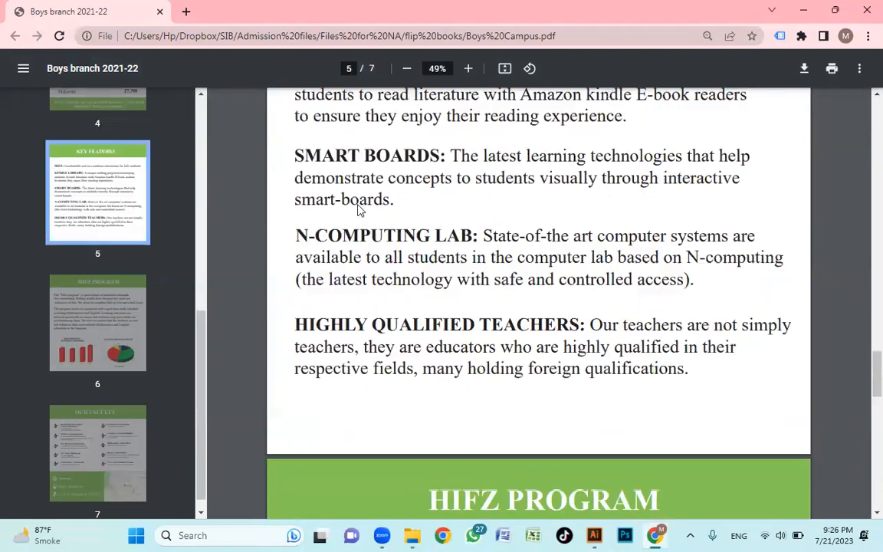
pyautogui.scroll(15, 440, 242)
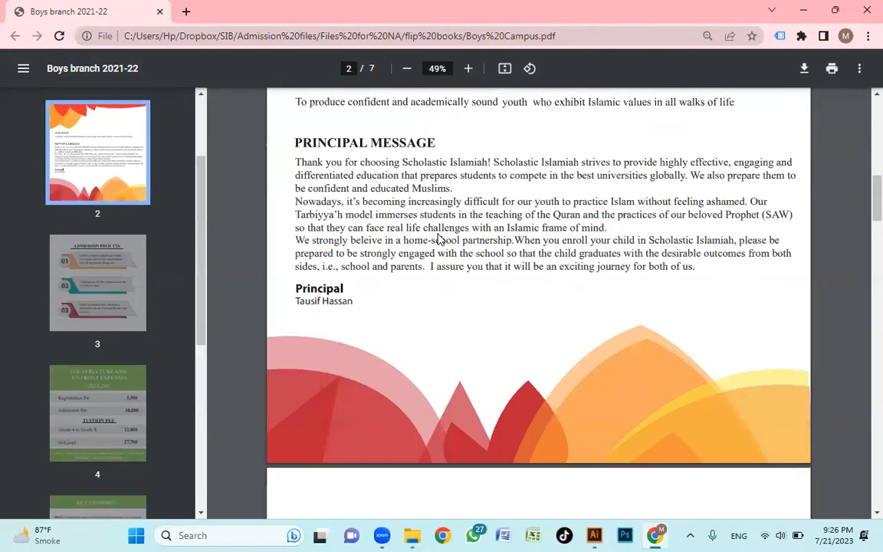
pyautogui.scroll(10, 441, 240)
pyautogui.click(864, 7)
# - Open the Peco road PDF, examine its reading progression chart and faculty page, close it and return to the Files for NA folder
pyautogui.click(190, 173)
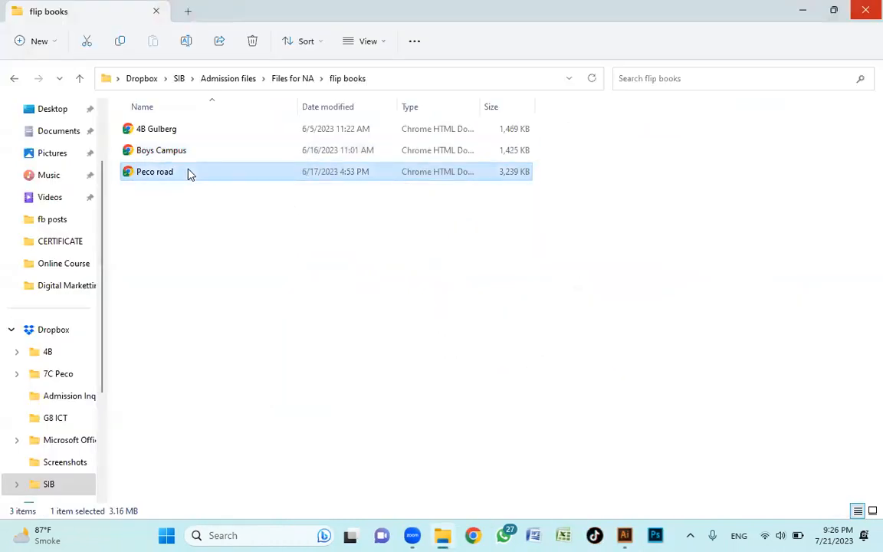
pyautogui.press('Return')
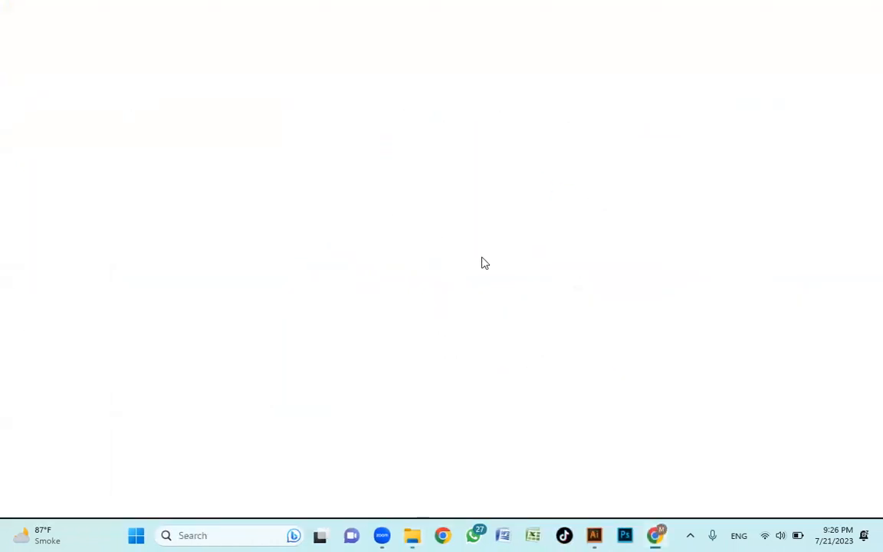
pyautogui.scroll(-15, 536, 282)
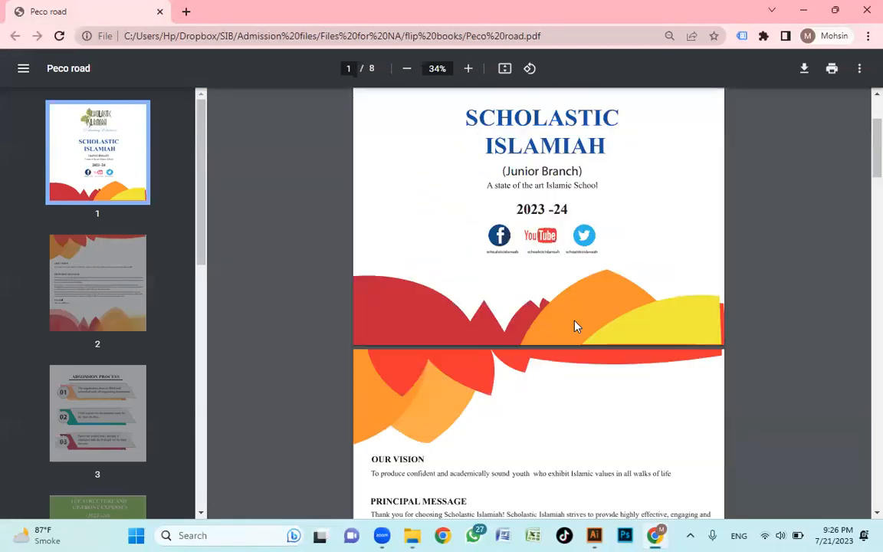
pyautogui.scroll(-20, 606, 370)
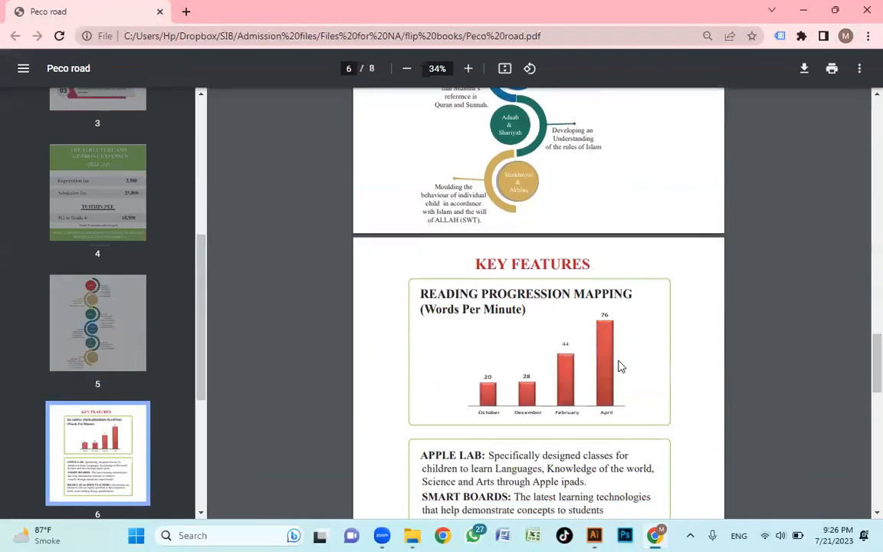
pyautogui.scroll(-5, 623, 360)
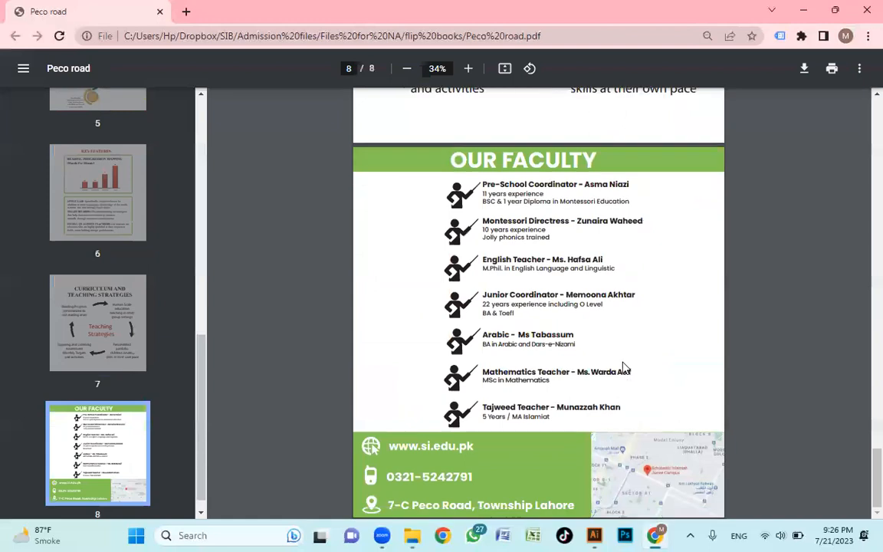
pyautogui.click(866, 10)
pyautogui.click(14, 78)
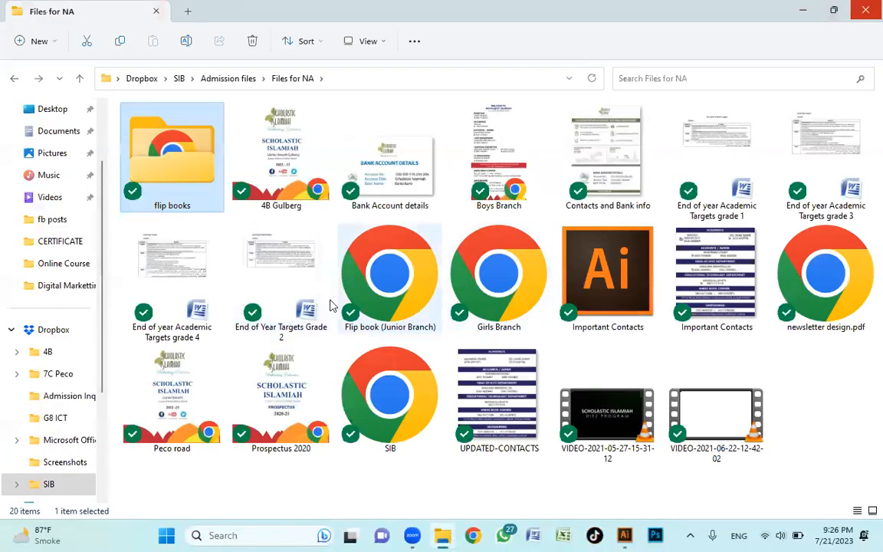
# - Open the Fee Structure 2023-24 PDF from the Admission files folder
pyautogui.hotkey('alt', 'Left')
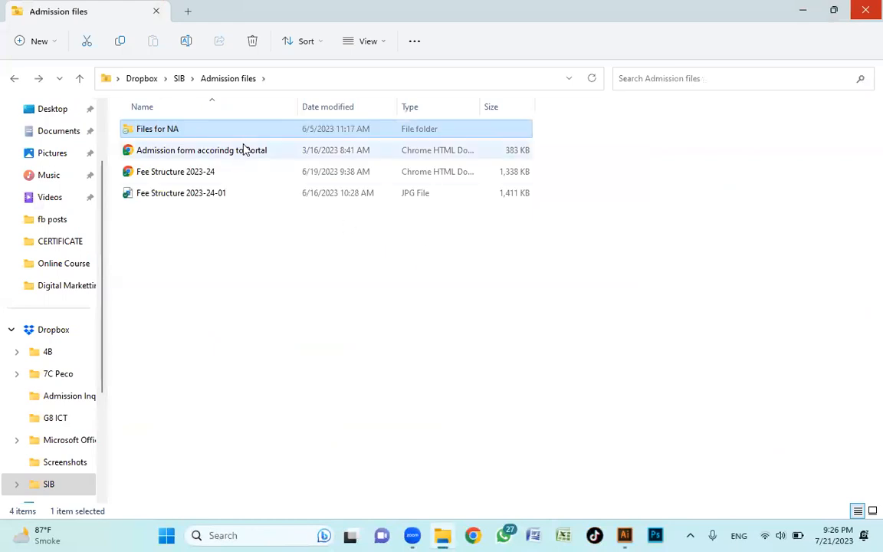
pyautogui.click(266, 278)
pyautogui.click(219, 173)
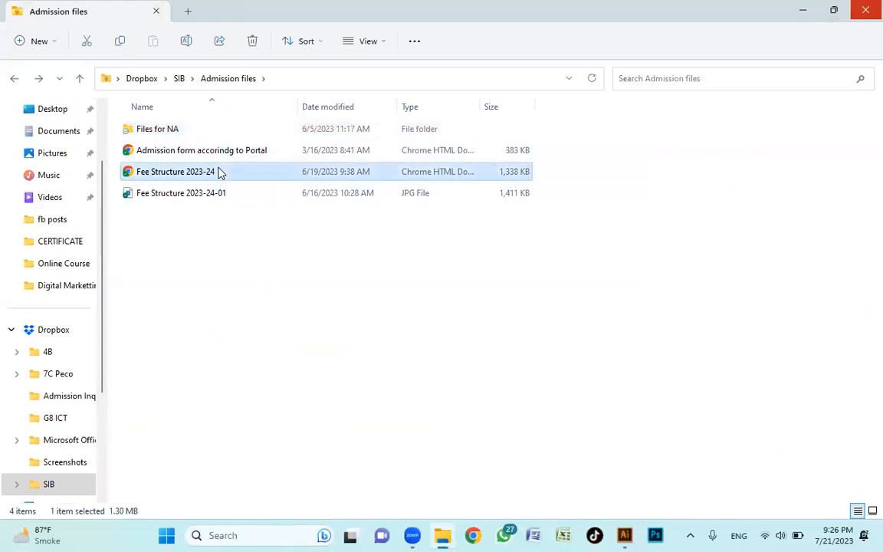
pyautogui.press('Return')
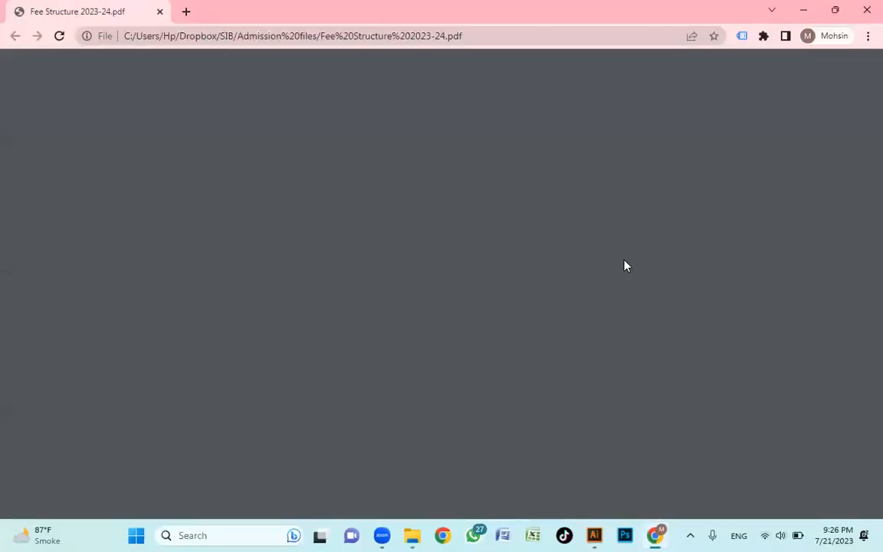
# - Examine the layout of the fee table, its header row, label column, note and contact lines
pyautogui.scroll(-1, 662, 319)
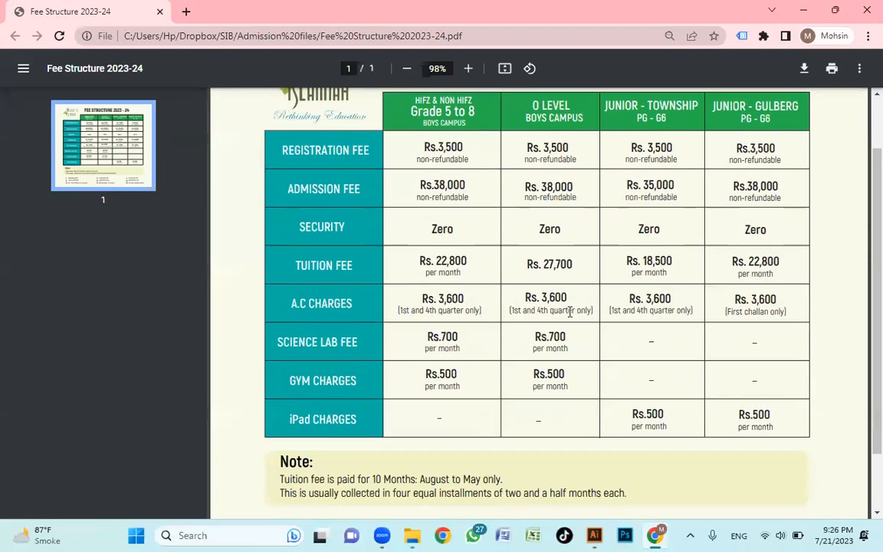
pyautogui.scroll(1, 545, 302)
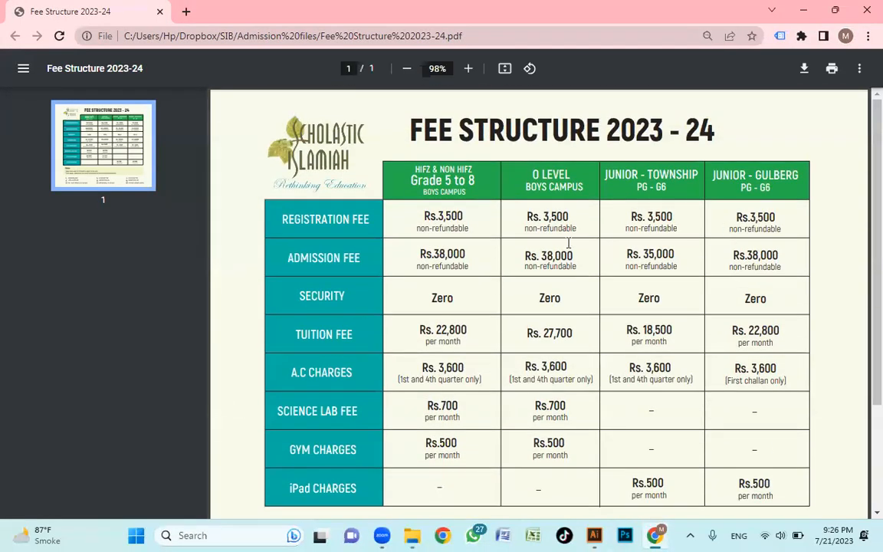
pyautogui.scroll(-1, 457, 231)
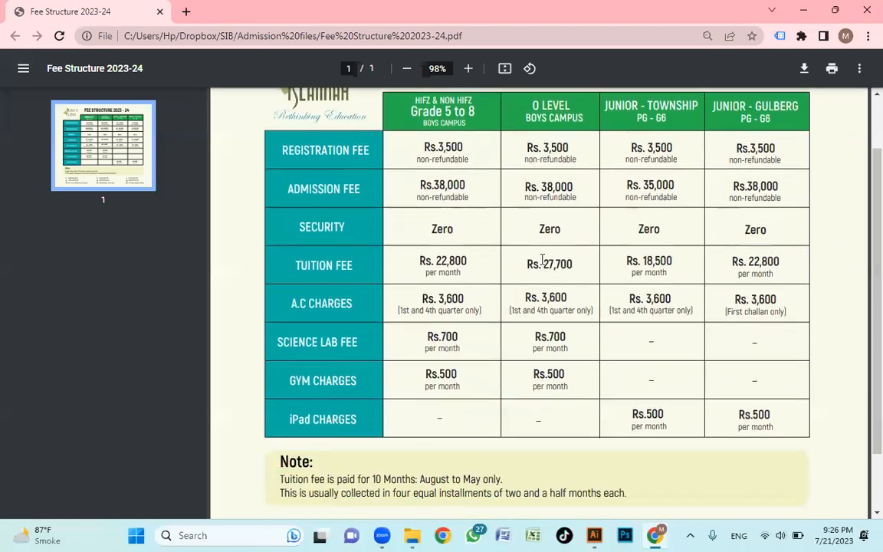
pyautogui.keyDown('ctrl'); pyautogui.scroll(-4, 542, 261); pyautogui.keyUp('ctrl')
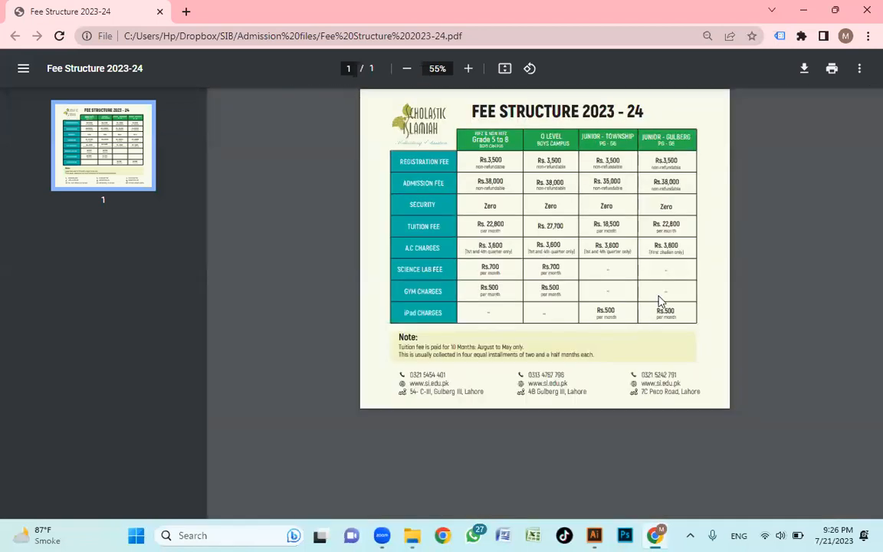
pyautogui.keyDown('ctrl'); pyautogui.scroll(1, 659, 301); pyautogui.keyUp('ctrl')
pyautogui.keyDown('ctrl'); pyautogui.scroll(1, 673, 312); pyautogui.keyUp('ctrl')
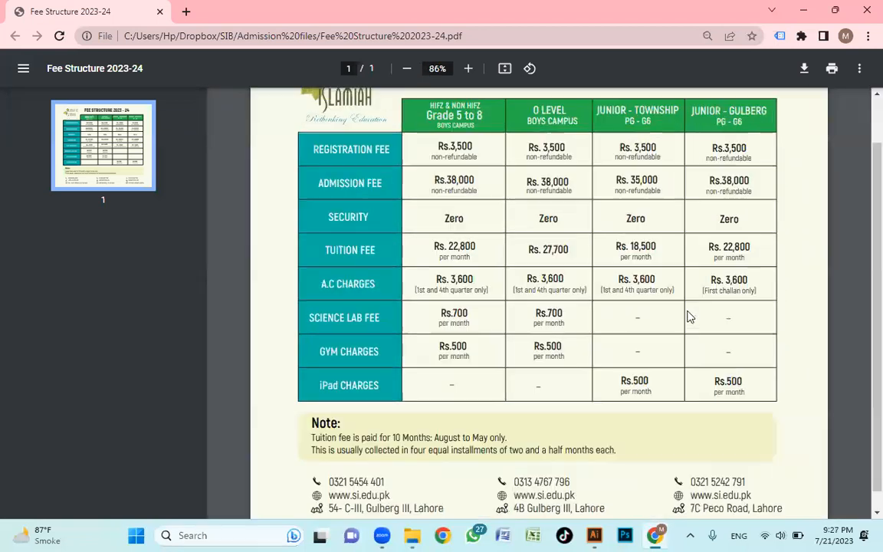
pyautogui.scroll(1, 686, 316)
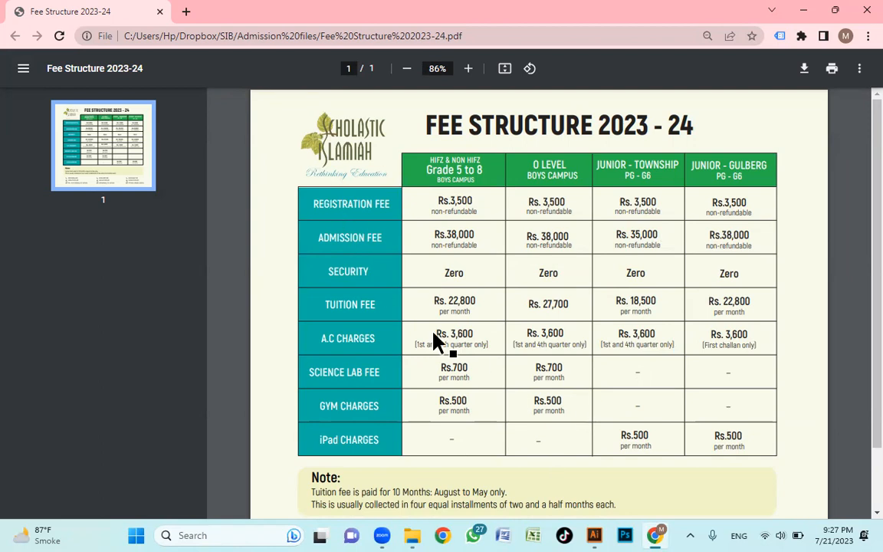
# - Switch to Illustrator and delete the existing artwork from the artboard
pyautogui.hotkey('alt', 'Tab')
pyautogui.click(493, 316)
pyautogui.press('Delete')
pyautogui.press('space')
pyautogui.moveTo(541, 240); pyautogui.dragTo(450, 304)
# - Draw a horizontal line across the upper part of the artboard and give it a black stroke
pyautogui.click(15, 150)
pyautogui.moveTo(292, 132); pyautogui.dragTo(650, 132)
pyautogui.press('v')
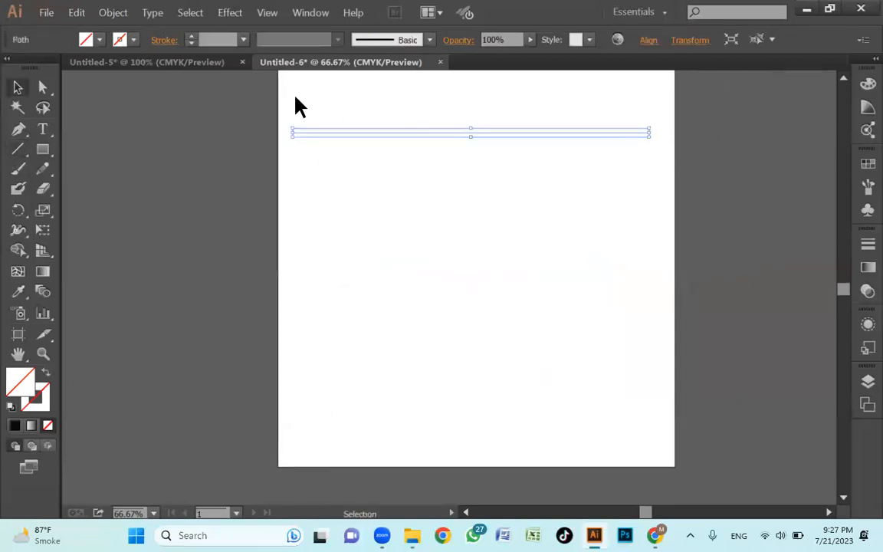
pyautogui.click(134, 39)
pyautogui.click(134, 39)
pyautogui.click(67, 76)
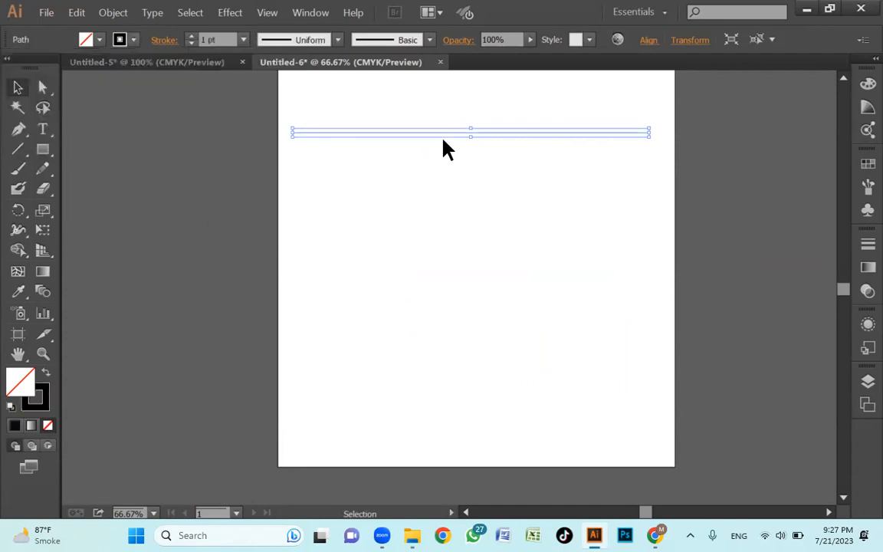
# - Duplicate the line a short distance downward and repeat the copy to make nine evenly spaced horizontal lines
pyautogui.moveTo(441, 137); pyautogui.dragTo(440, 164)
pyautogui.hotkey('ctrl', 'd')
pyautogui.hotkey('ctrl', 'd')
pyautogui.hotkey('ctrl', 'd')
pyautogui.hotkey('ctrl', 'd')
pyautogui.hotkey('ctrl', 'd')
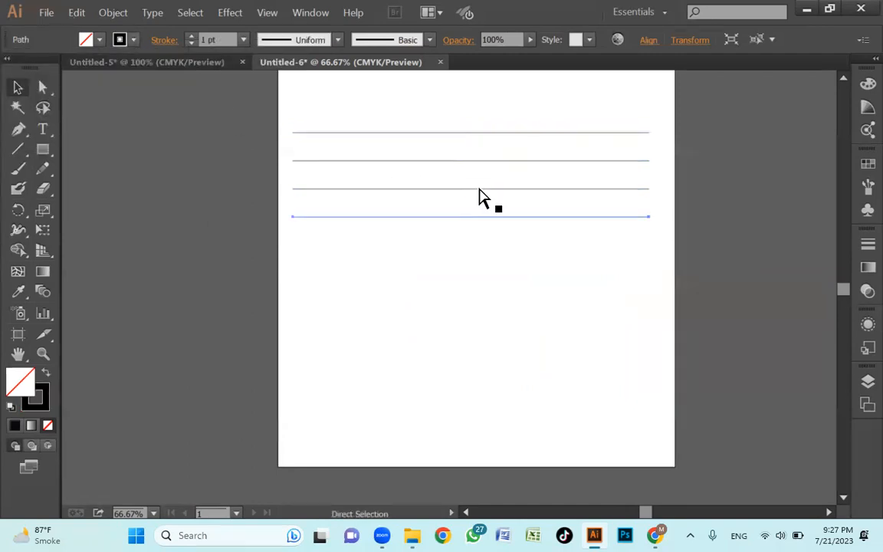
pyautogui.hotkey('ctrl', 'd')
pyautogui.hotkey('ctrl', 'd')
# - Rotate a copy of the horizontal lines by 90° to form a grid
pyautogui.moveTo(729, 424); pyautogui.dragTo(490, 115)
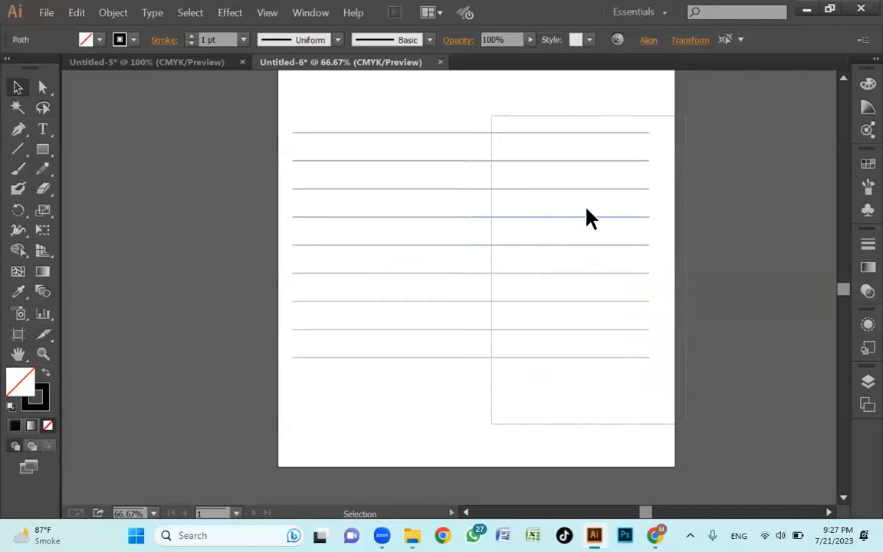
pyautogui.moveTo(627, 369); pyautogui.dragTo(535, 152)
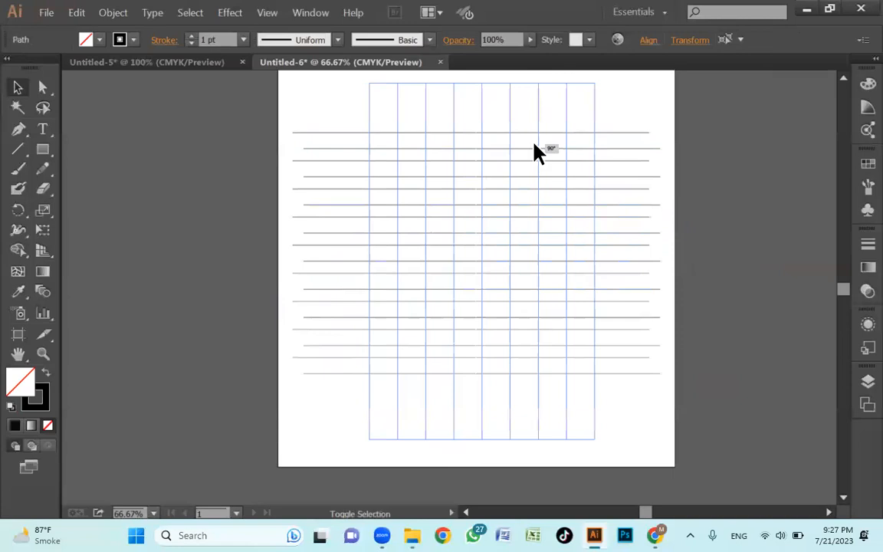
pyautogui.click(649, 387)
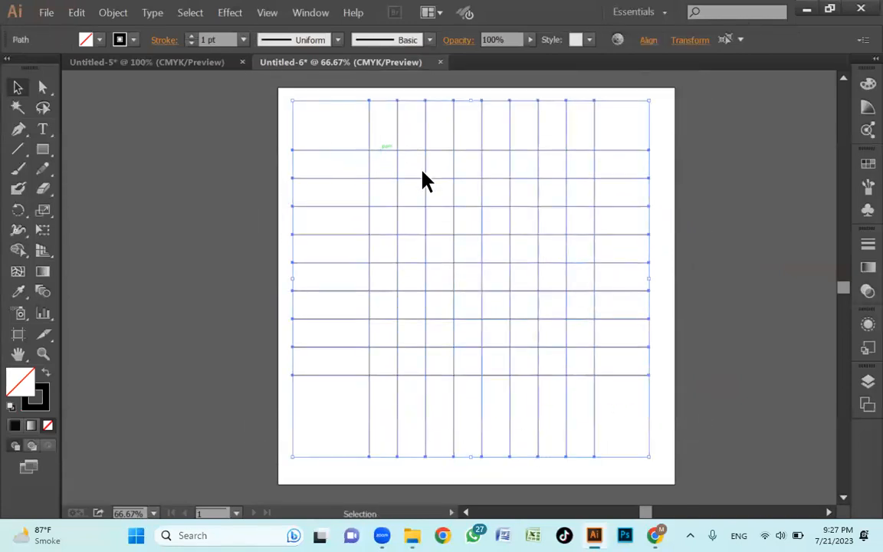
# - Delete the whole line grid and switch to Excel
pyautogui.press('Delete')
pyautogui.click(535, 535)
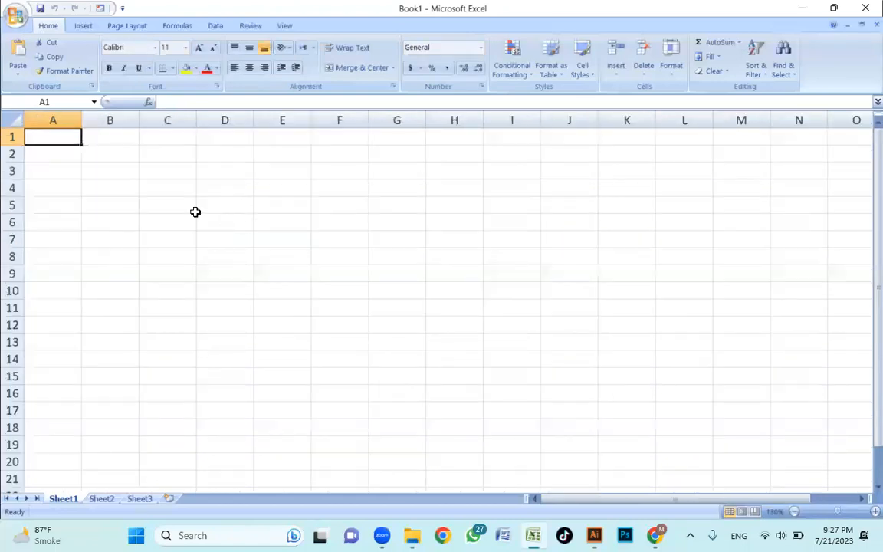
pyautogui.write('aklshldkf\\ahds')
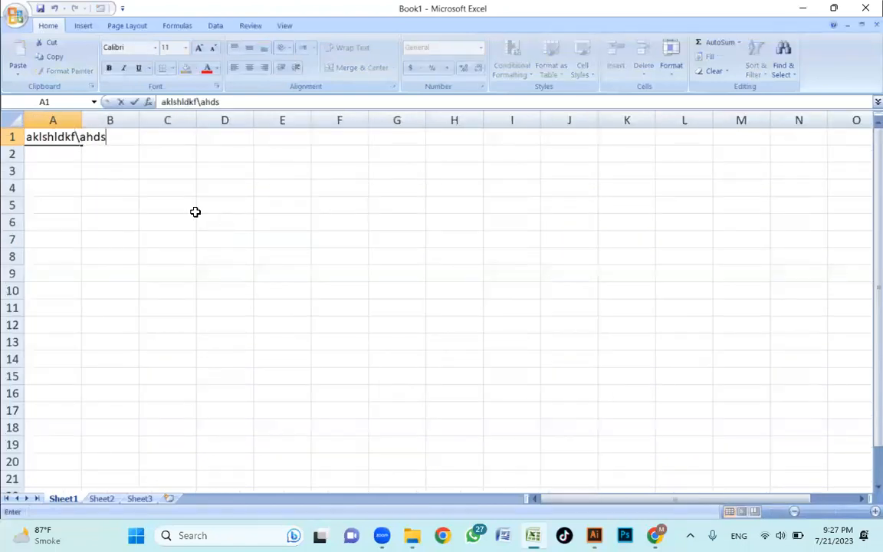
pyautogui.write('f')
pyautogui.press('BackSpace')
pyautogui.press('BackSpace')
pyautogui.press('BackSpace')
pyautogui.press('BackSpace')
pyautogui.press('BackSpace')
pyautogui.press('BackSpace')
pyautogui.press('BackSpace')
pyautogui.press('BackSpace')
pyautogui.press('BackSpace')
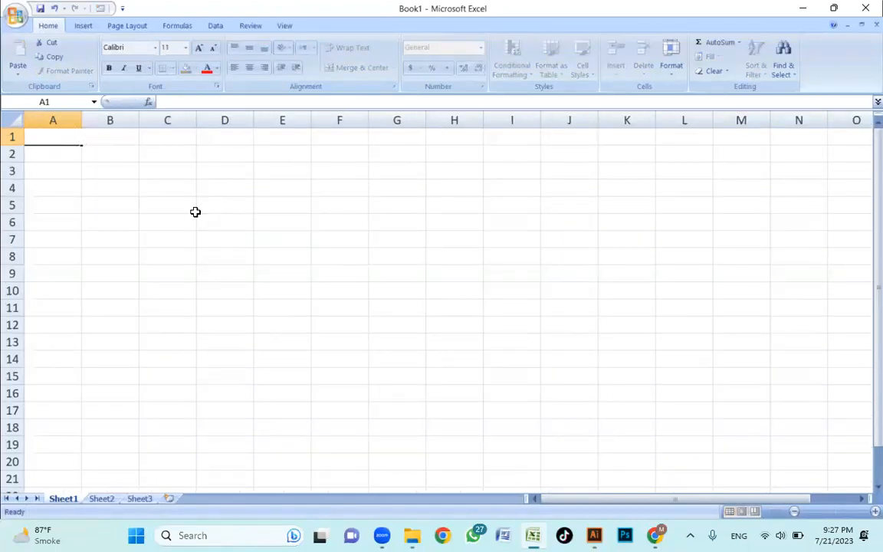
# - Enter the sample text "as" in cell A2 and "asd" in cell A4
pyautogui.press('Return')
pyautogui.write('as')
pyautogui.press('Return')
pyautogui.press('Return')
pyautogui.write('asd')
pyautogui.click(53, 169)
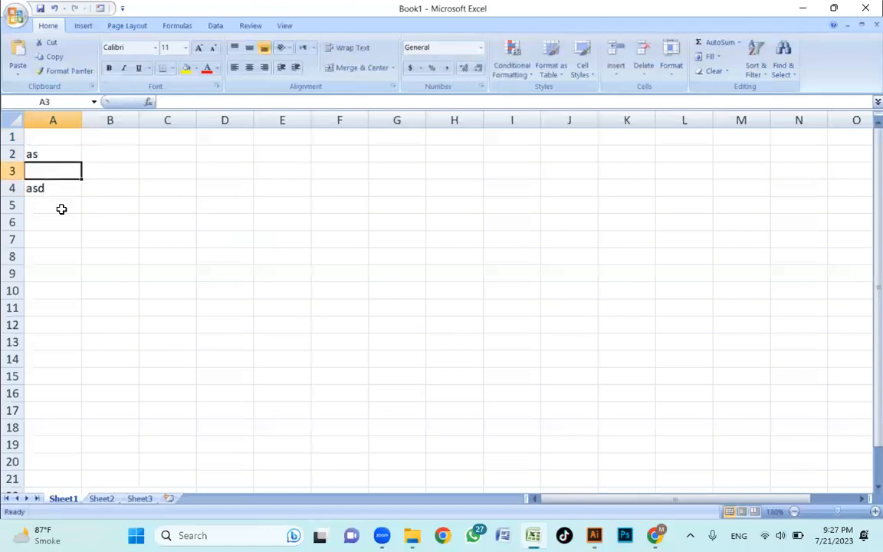
# - Enter "as" in A3, "asd" in A4 and A5, "f" in A6, "d" in A7, "asf" in A9 and "sd" in A11
pyautogui.write('as')
pyautogui.press('Return')
pyautogui.write('asd')
pyautogui.press('Return')
pyautogui.write('f')
pyautogui.press('Return')
pyautogui.write('d  asf')
pyautogui.click(53, 304)
pyautogui.write('sd')
pyautogui.click(55, 342)
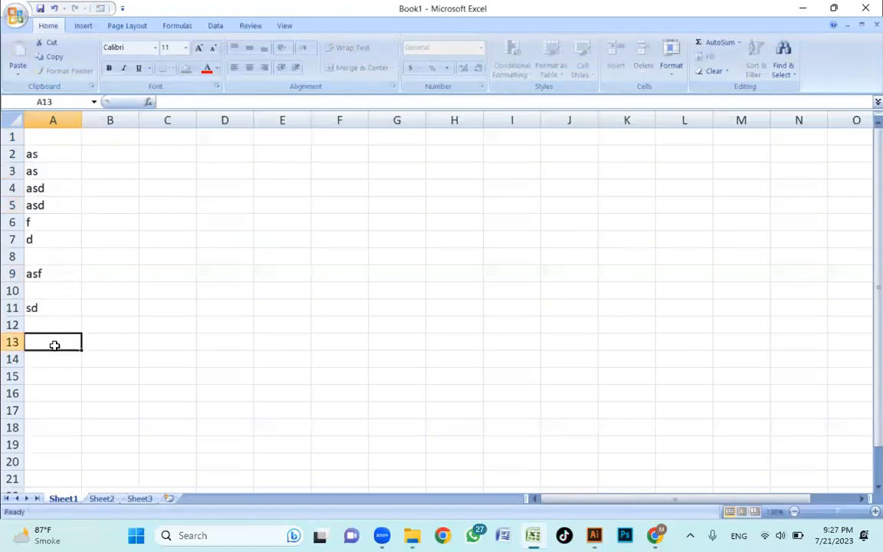
# - Enter the sample numbers 554, 2554 and 54 in cells B1 to B3
pyautogui.click(115, 121)
pyautogui.click(117, 167)
pyautogui.click(116, 140)
pyautogui.click(116, 164)
pyautogui.click(110, 134)
pyautogui.write('554')
pyautogui.press('Return')
pyautogui.write('2554')
pyautogui.press('Return')
pyautogui.write('54')
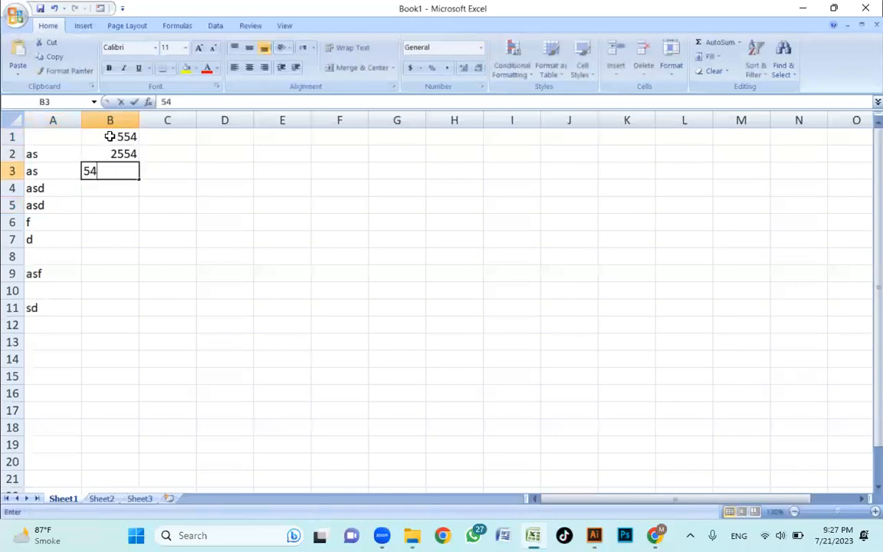
pyautogui.press('Return')
# - Enter the sample numbers 5234, 4, 4, 88, 97 and 4 in cells B4 to B9
pyautogui.write('5234')
pyautogui.press('Return')
pyautogui.write('4')
pyautogui.press('Return')
pyautogui.write('4')
pyautogui.press('Return')
pyautogui.write('88 97')
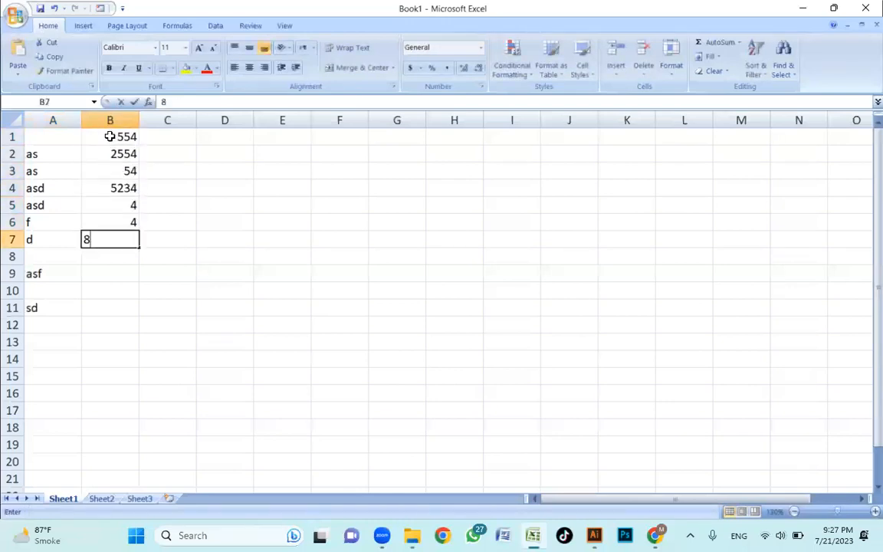
pyautogui.press('Return')
pyautogui.write('4')
pyautogui.press('Return')
# - Copy the range A1:B11 and paste it at C1, E1 and G1
pyautogui.moveTo(84, 135); pyautogui.dragTo(130, 312)
pyautogui.hotkey('ctrl', 'c')
pyautogui.click(175, 134)
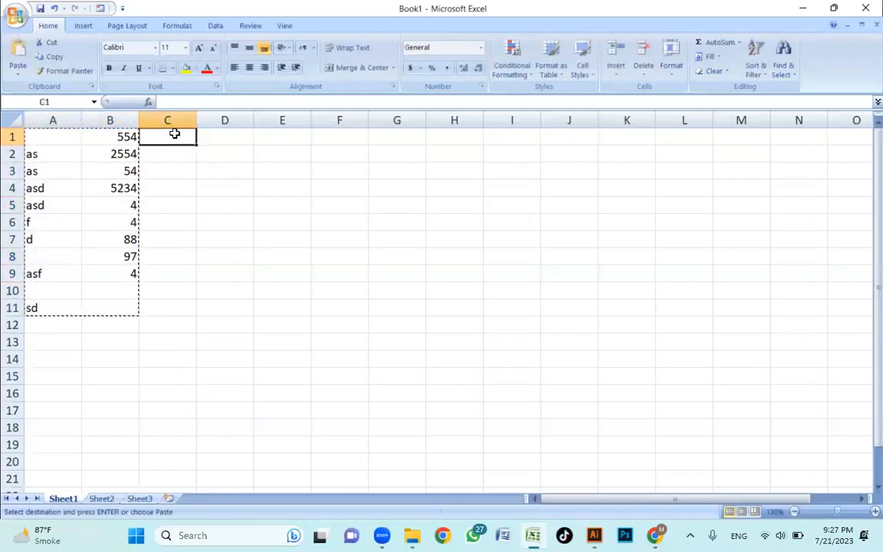
pyautogui.hotkey('ctrl', 'v')
pyautogui.click(283, 138)
pyautogui.hotkey('ctrl', 'v')
pyautogui.click(362, 141)
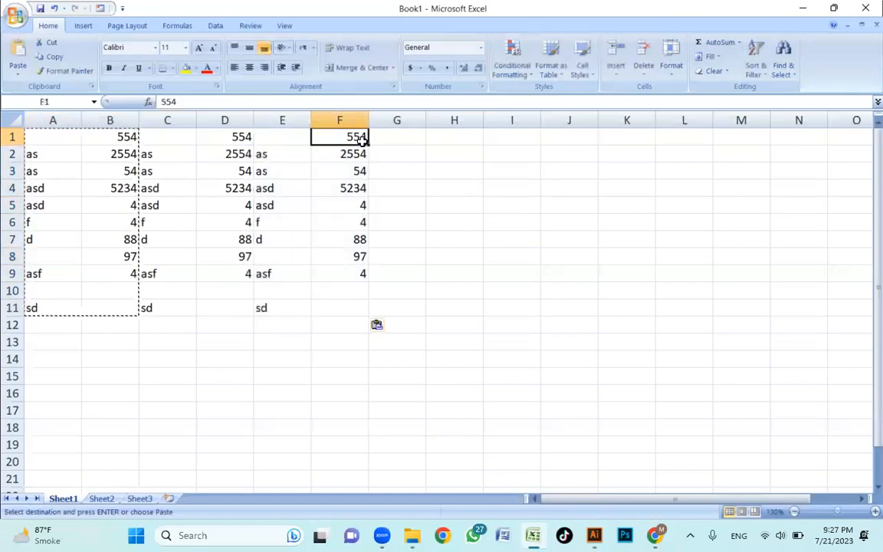
pyautogui.click(391, 142)
pyautogui.hotkey('ctrl', 'v')
pyautogui.click(507, 255)
pyautogui.press('Escape')
# - Centre the contents of A1:H11 and apply All Borders to the range
pyautogui.moveTo(64, 139); pyautogui.dragTo(465, 308)
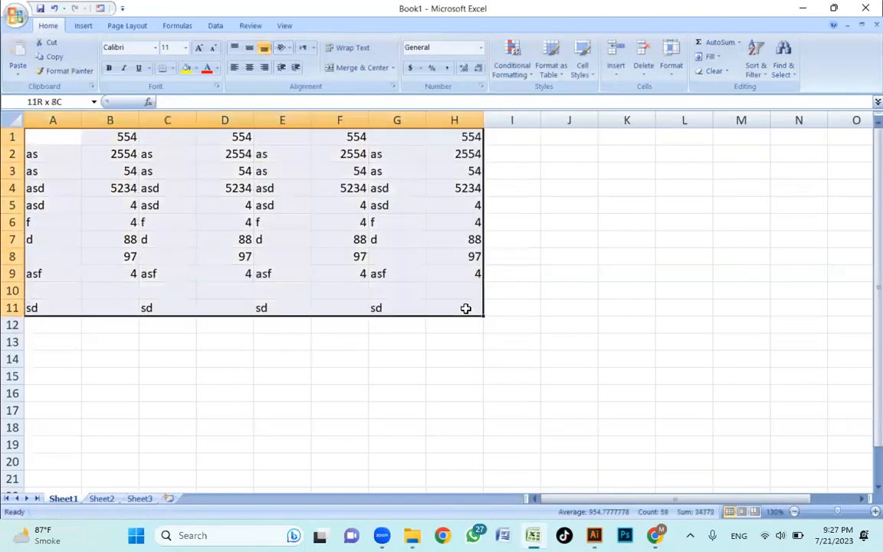
pyautogui.click(248, 67)
pyautogui.click(173, 68)
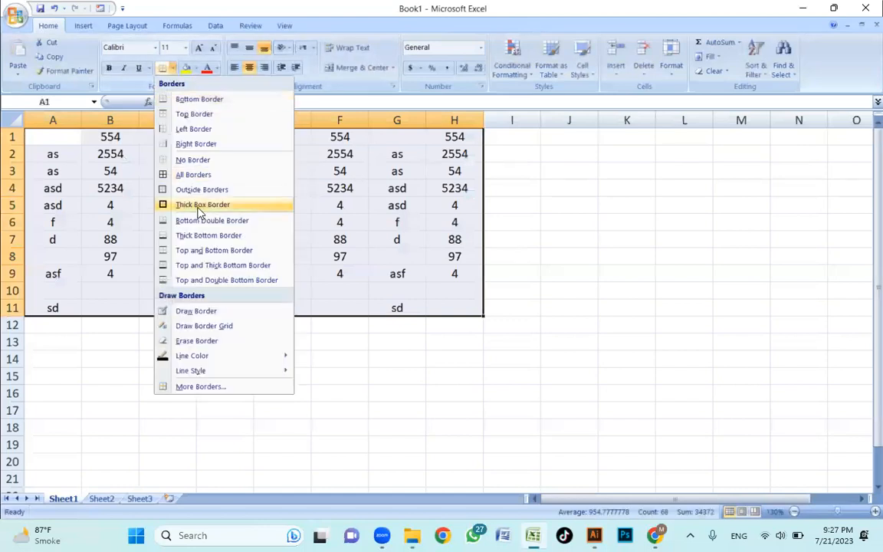
pyautogui.click(191, 173)
pyautogui.click(282, 205)
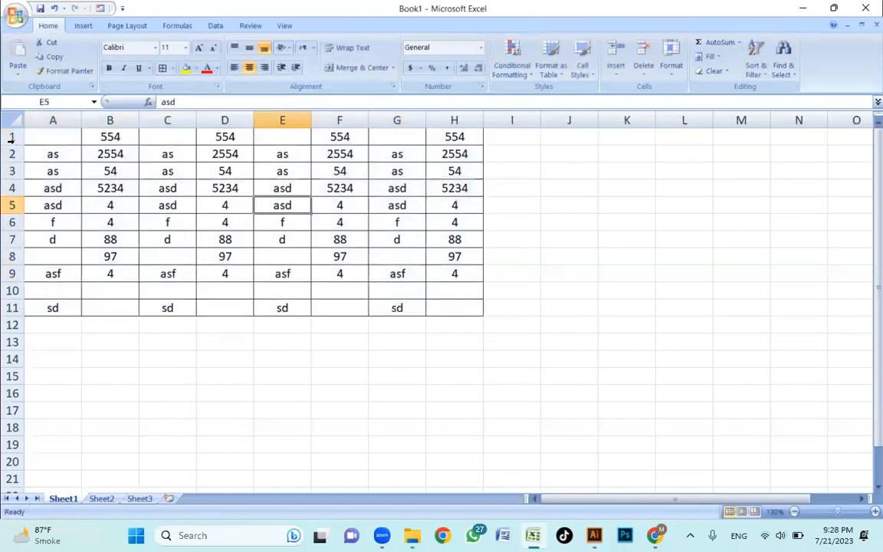
# - Insert an empty row above the first row of the table
pyautogui.click(11, 136)
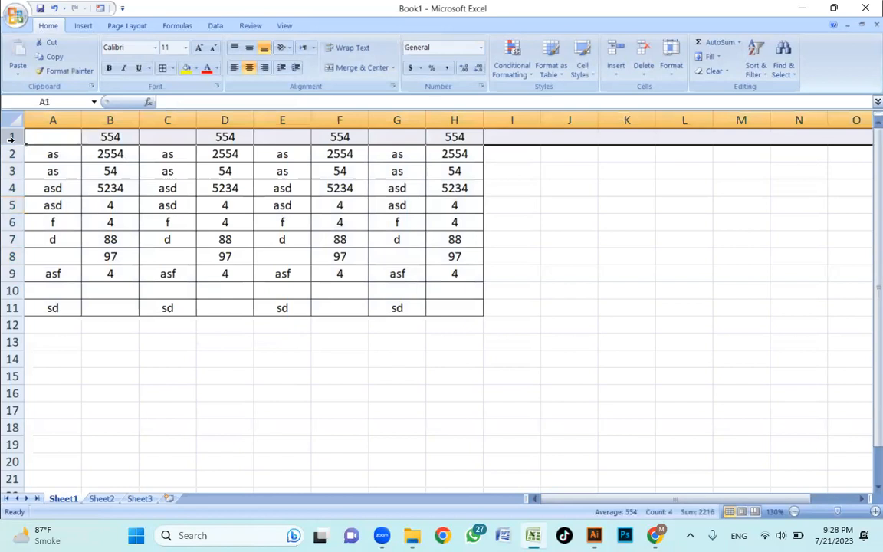
pyautogui.hotkey('ctrl', 'shift', '=')
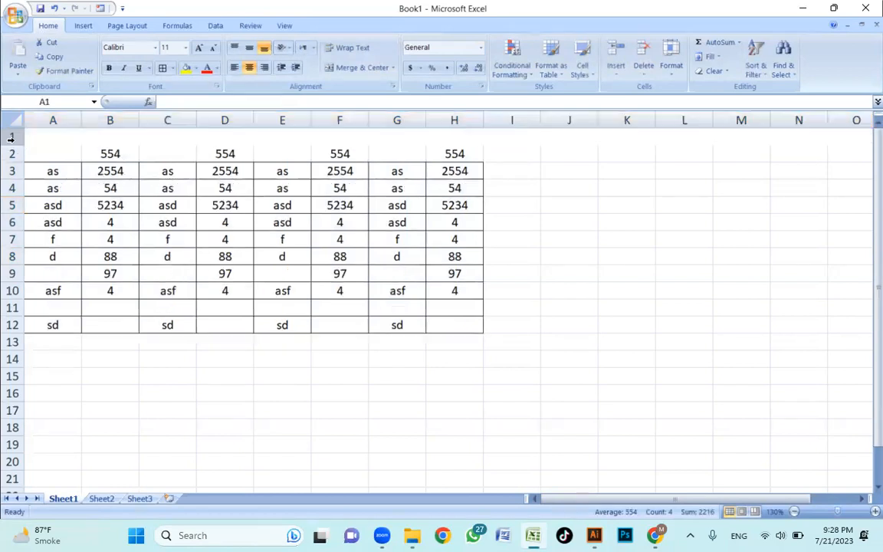
pyautogui.click(234, 251)
# - Apply borders to all cells in B2:H2, the first row of the table
pyautogui.moveTo(139, 155); pyautogui.dragTo(436, 155)
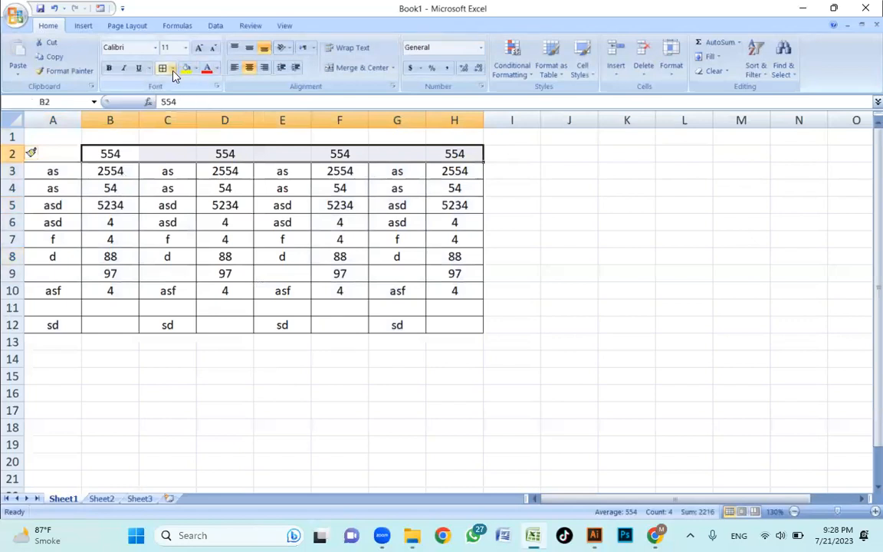
pyautogui.click(245, 232)
pyautogui.moveTo(108, 154); pyautogui.dragTo(449, 161)
pyautogui.click(260, 253)
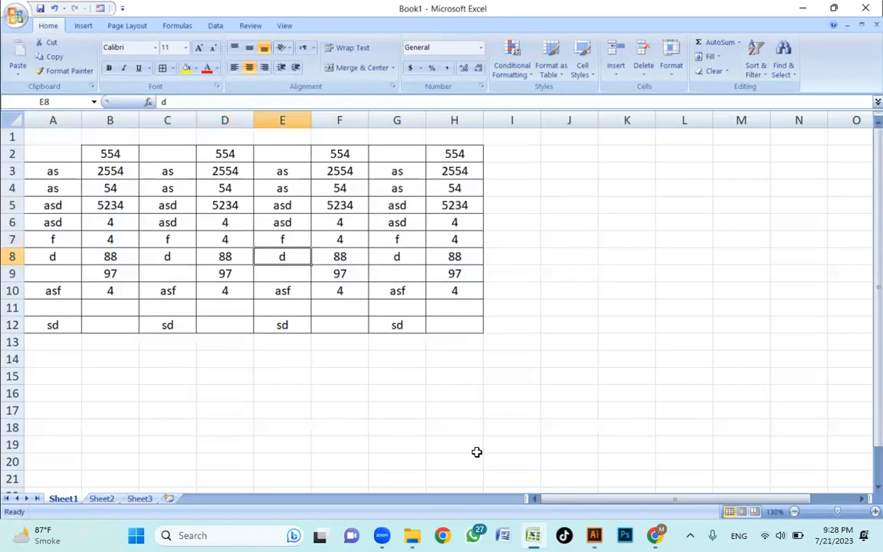
# - Check the heading colours in the fee structure PDF and fill the Excel range A3:A12 with a matching dark teal
pyautogui.click(655, 536)
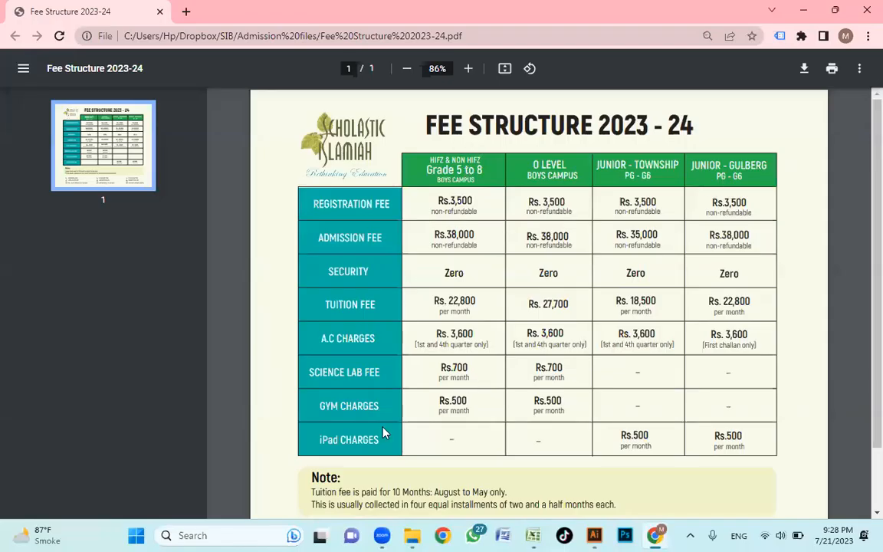
pyautogui.hotkey('alt', 'Tab')
pyautogui.moveTo(52, 171); pyautogui.dragTo(52, 325)
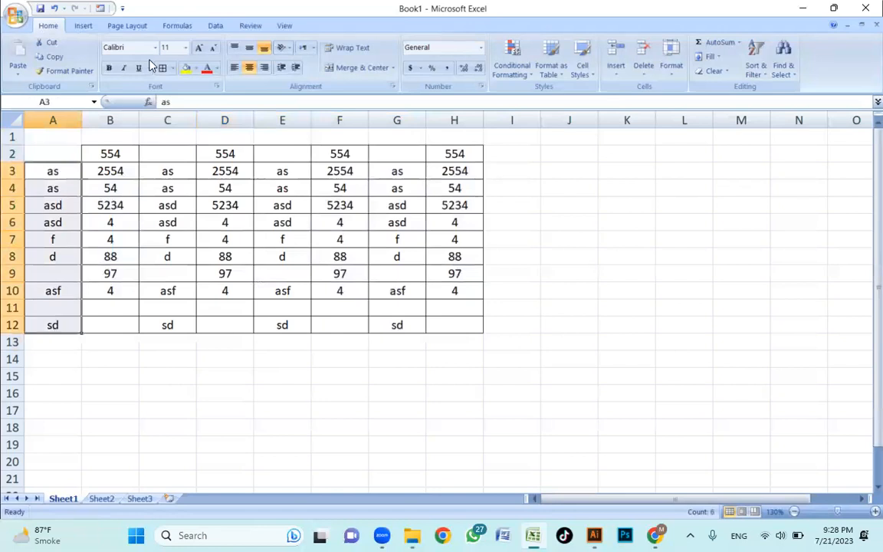
pyautogui.click(195, 68)
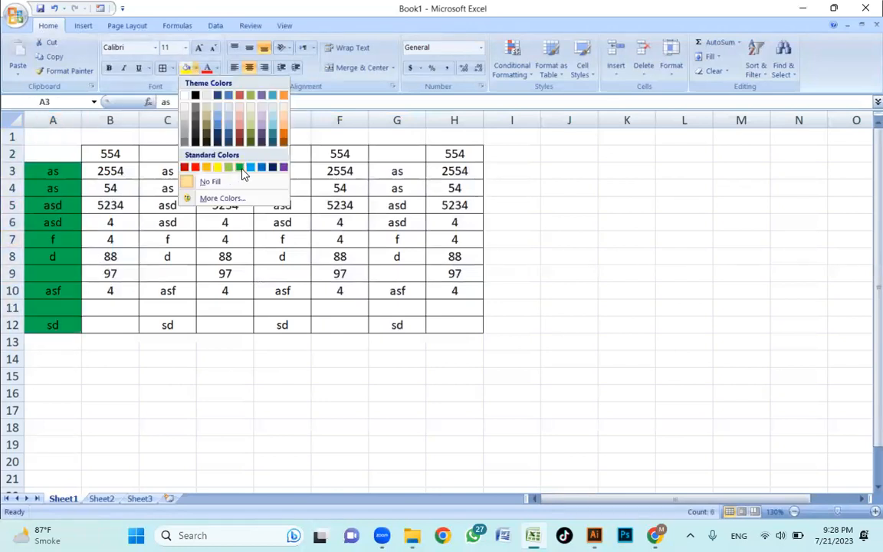
pyautogui.click(222, 199)
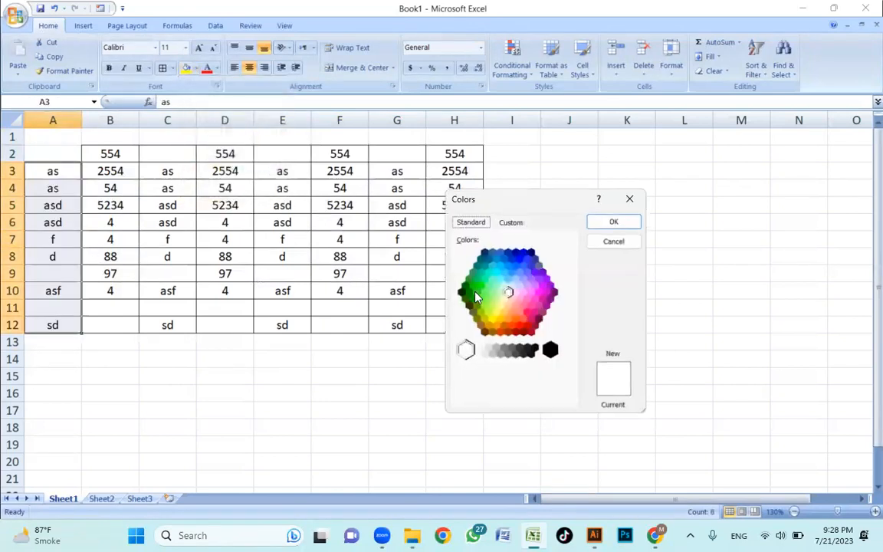
pyautogui.click(499, 272)
pyautogui.click(477, 259)
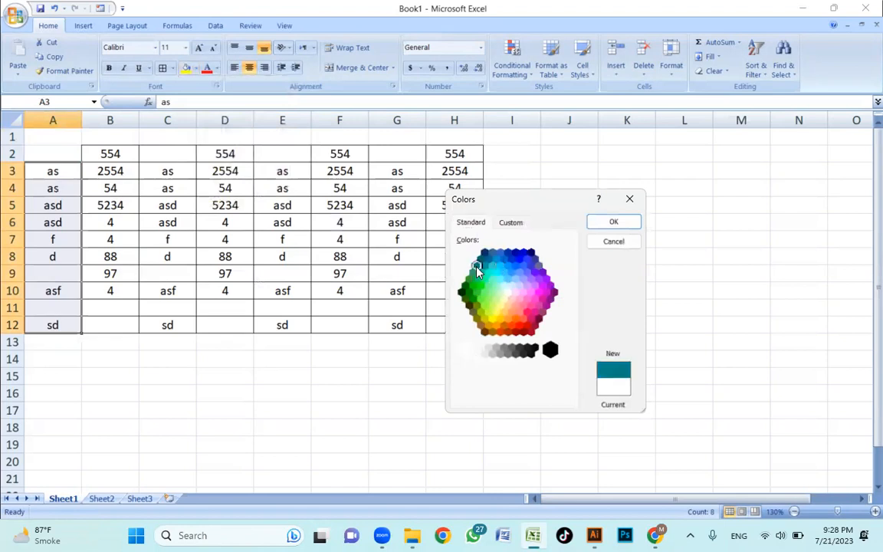
pyautogui.click(613, 221)
# - Fill the header cells B2:H2 with the standard Light Green colour
pyautogui.moveTo(139, 159); pyautogui.dragTo(454, 158)
pyautogui.click(196, 70)
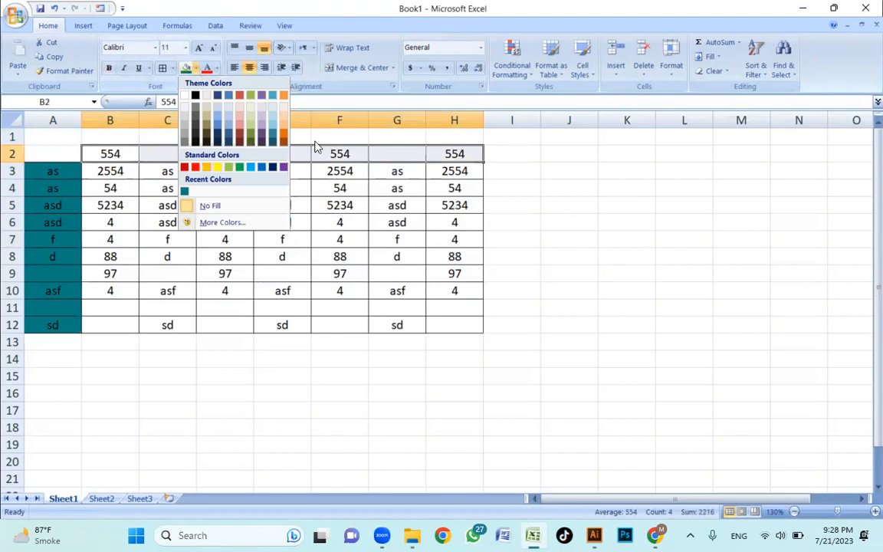
pyautogui.click(229, 167)
pyautogui.click(228, 241)
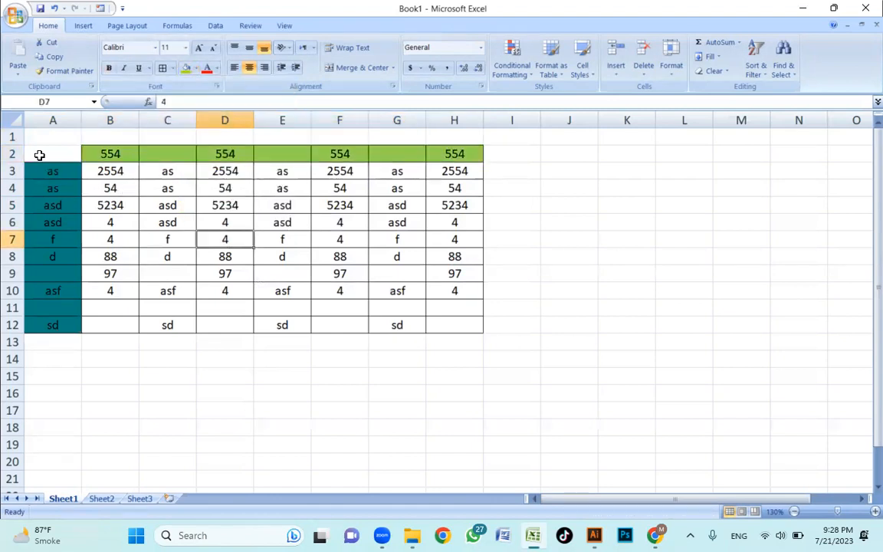
pyautogui.moveTo(46, 153); pyautogui.dragTo(475, 327)
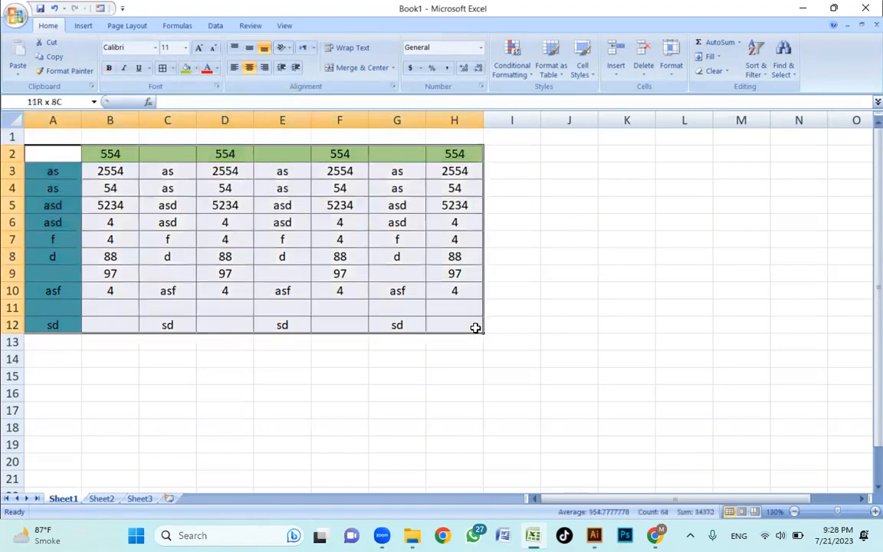
pyautogui.click(172, 69)
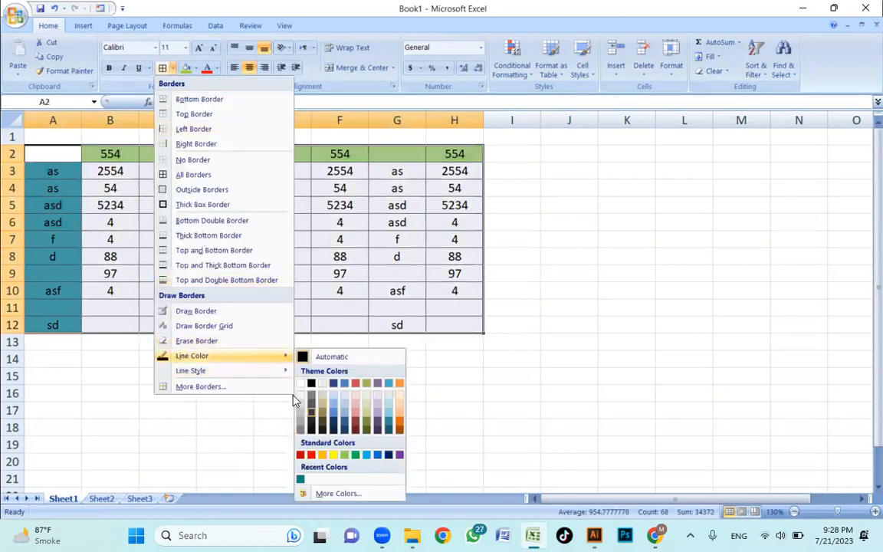
pyautogui.moveTo(256, 373)
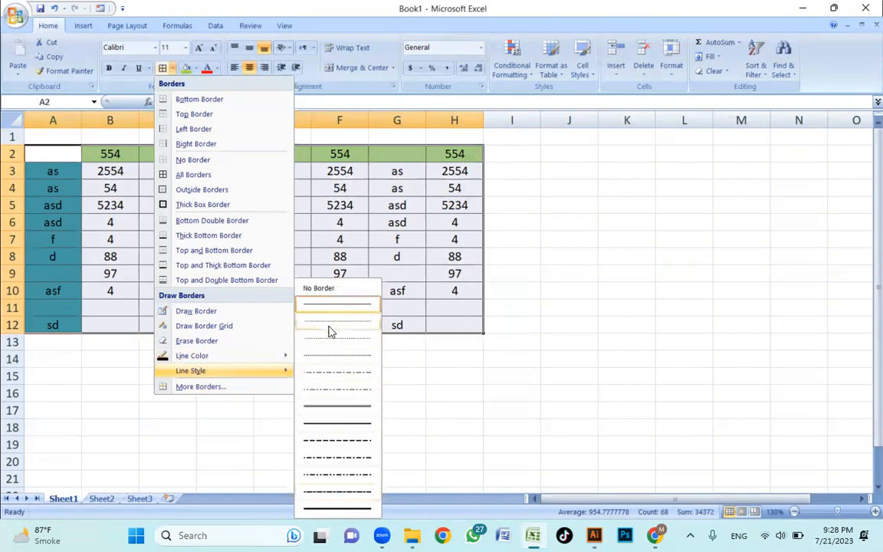
pyautogui.click(330, 325)
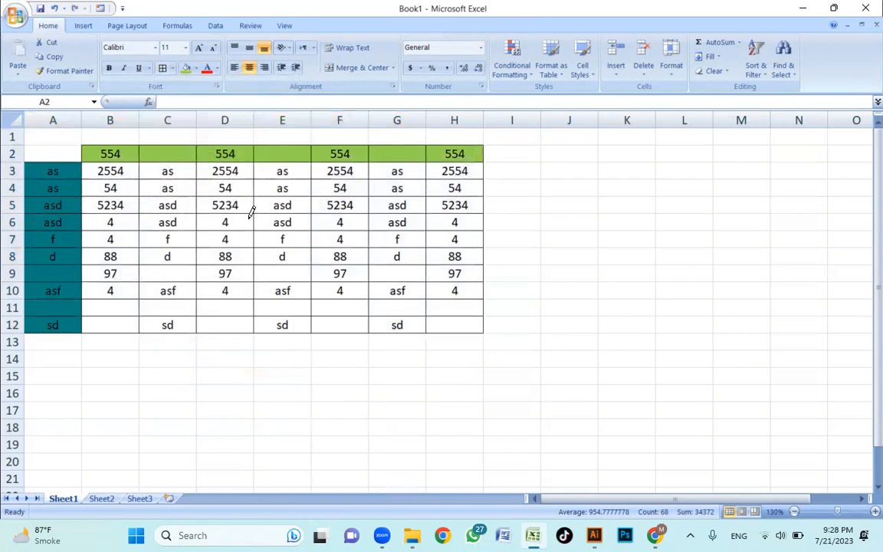
pyautogui.press('Escape')
pyautogui.click(290, 251)
pyautogui.moveTo(57, 152); pyautogui.dragTo(487, 340)
pyautogui.click(108, 252)
# - Set the font colour of A3:A12, the teal row headings, to white
pyautogui.moveTo(43, 169); pyautogui.dragTo(55, 321)
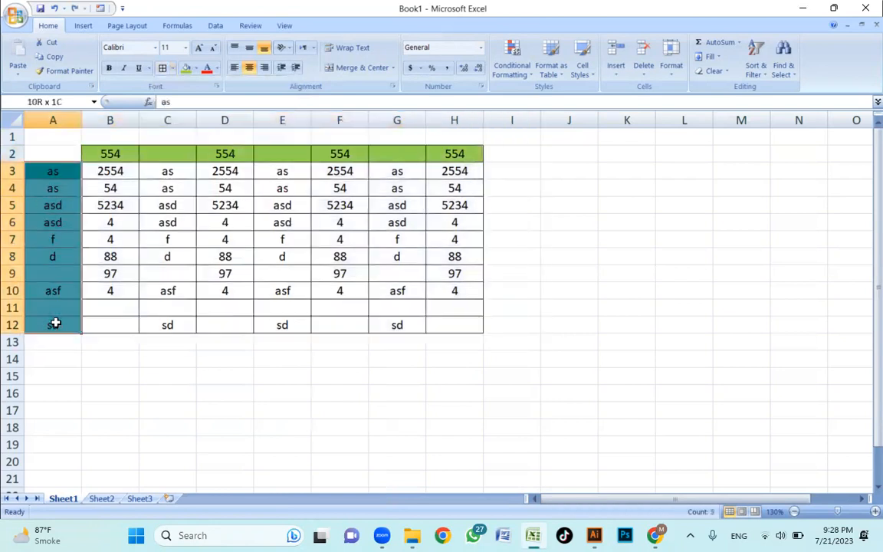
pyautogui.click(217, 68)
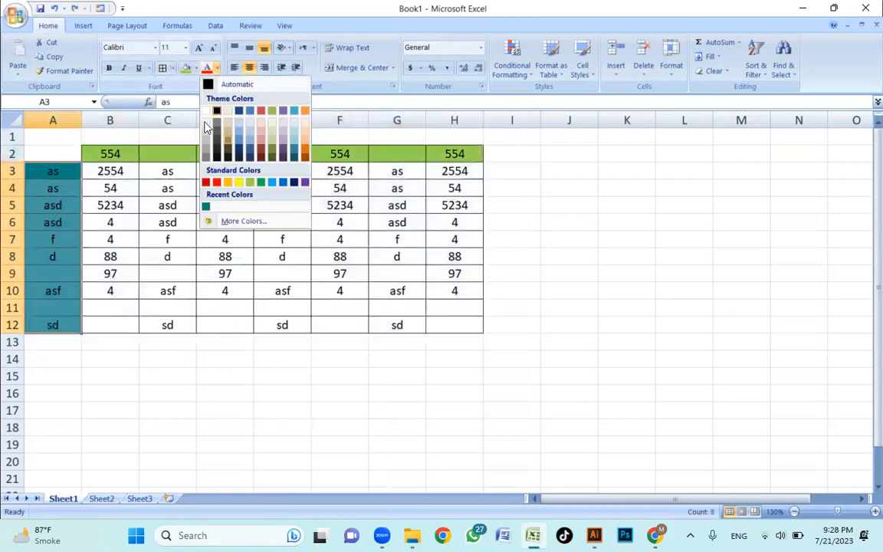
pyautogui.click(173, 166)
# - Copy the whole table A2:H12 and paste it into the Untitled-6 document in Illustrator
pyautogui.moveTo(52, 153); pyautogui.dragTo(422, 320)
pyautogui.hotkey('ctrl', 'a')
pyautogui.hotkey('ctrl', 'c')
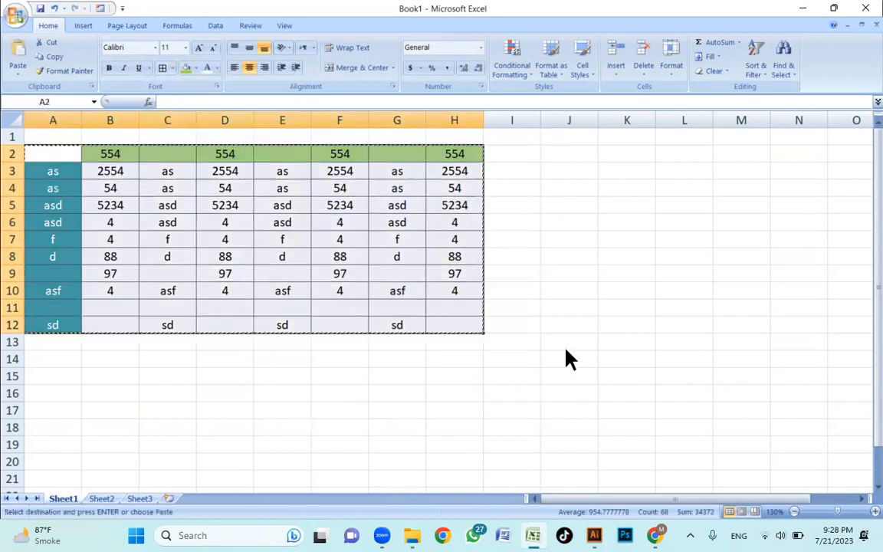
pyautogui.hotkey('alt', 'Tab')
pyautogui.hotkey('ctrl', 'v')
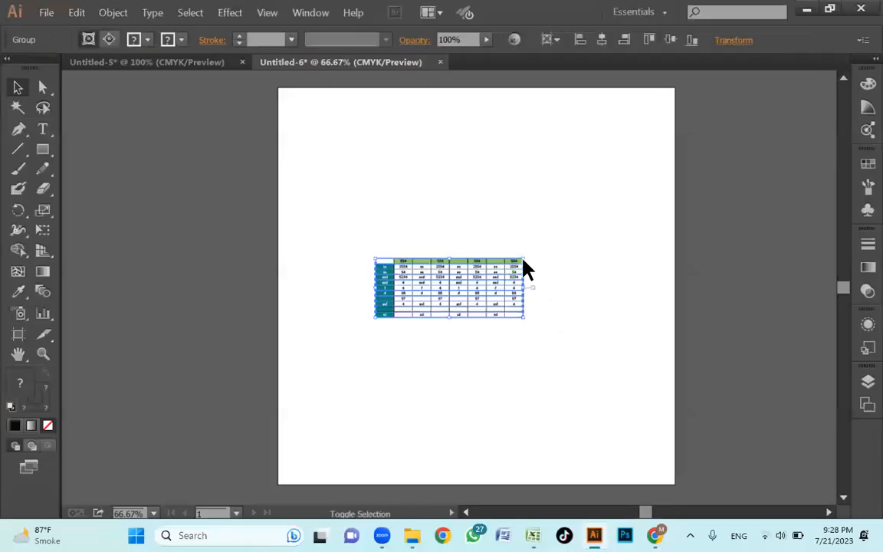
# - Enlarge the pasted table to nearly the artboard's width and place it in the artboard's upper half
pyautogui.moveTo(529, 258); pyautogui.dragTo(741, 223)
pyautogui.moveTo(549, 272); pyautogui.dragTo(468, 260)
pyautogui.click(595, 406)
pyautogui.press('space')
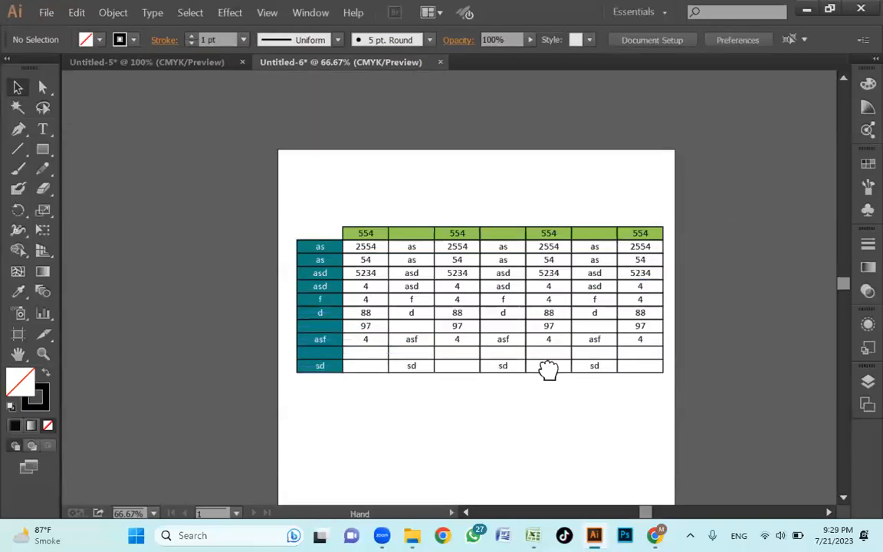
pyautogui.moveTo(396, 253); pyautogui.dragTo(412, 231)
# - Add the title "Fee Structure" above the table, enlarge it and align its start with the green header row
pyautogui.press('t')
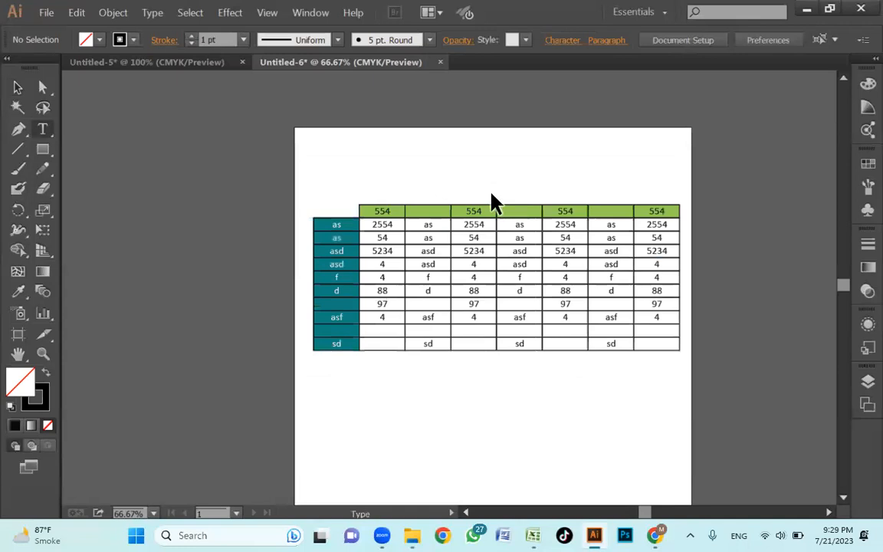
pyautogui.hotkey('ctrl', 'z')
pyautogui.hotkey('ctrl', 'z')
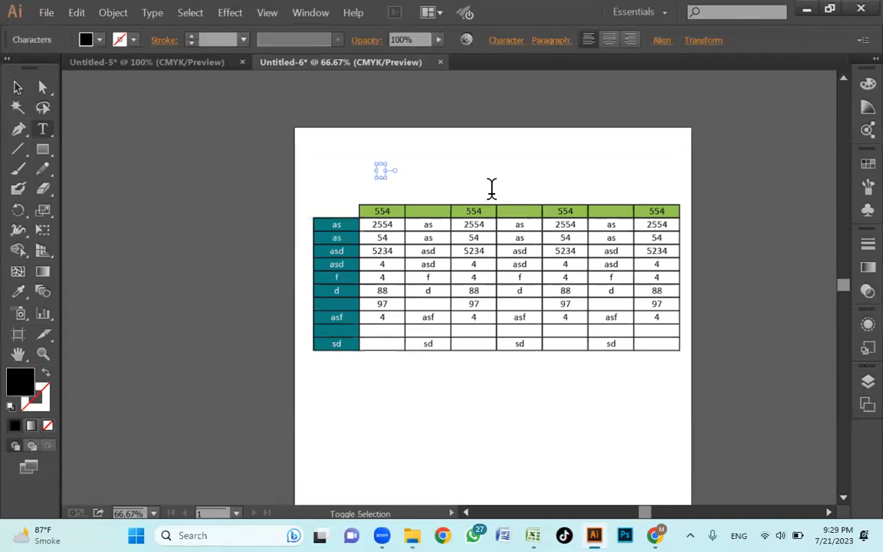
pyautogui.write('Fee Stude')
pyautogui.press('BackSpace')
pyautogui.press('BackSpace')
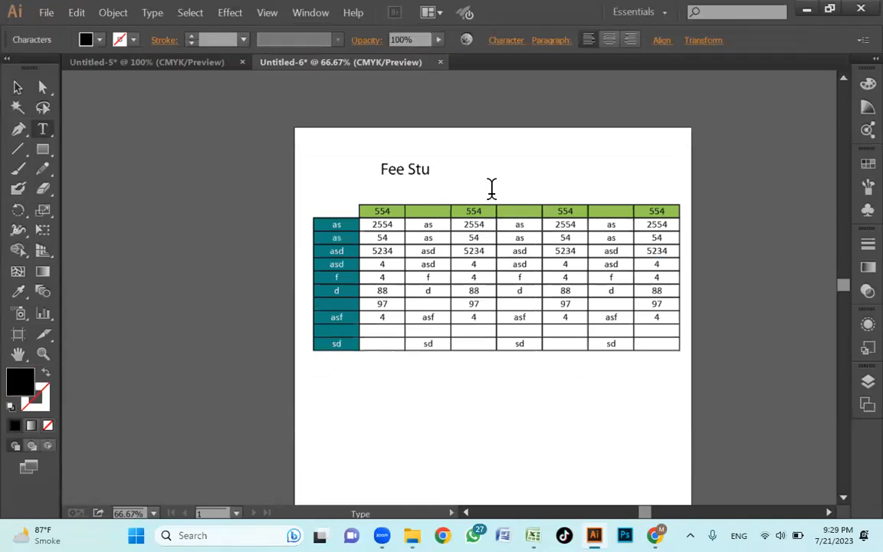
pyautogui.press('BackSpace')
pyautogui.write('ructur')
pyautogui.press('Escape')
pyautogui.moveTo(471, 170); pyautogui.dragTo(542, 180)
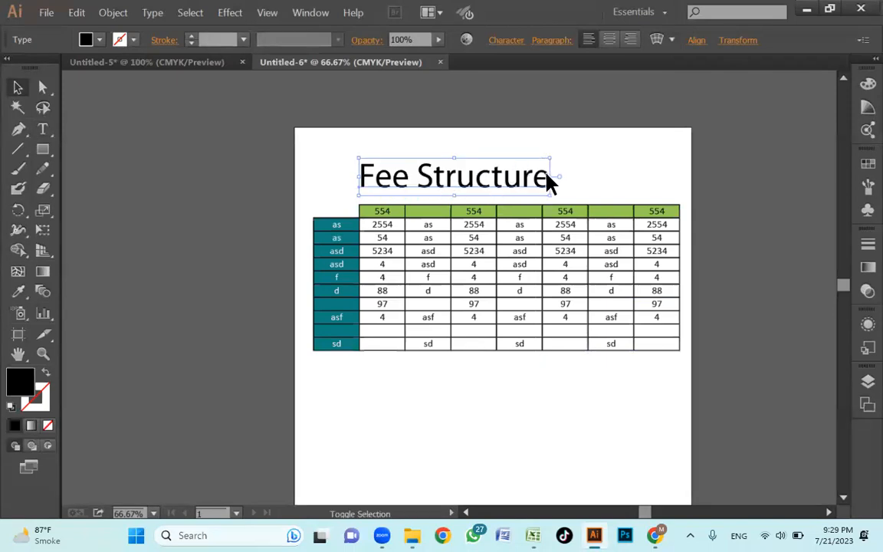
pyautogui.click(497, 270)
pyautogui.click(452, 384)
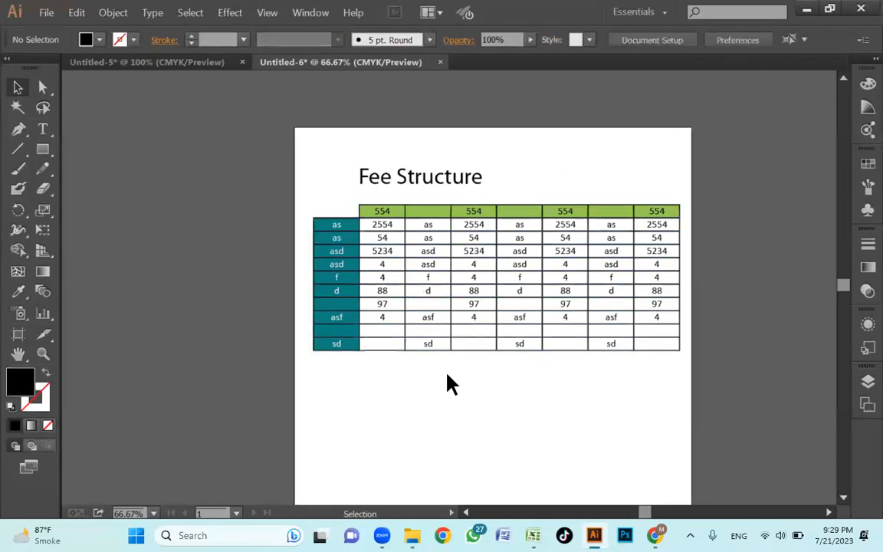
# - Switch to the admission form PDF in Chrome, examine its personal, contact and parent information sections, and close it
pyautogui.scroll(-3, 404, 315)
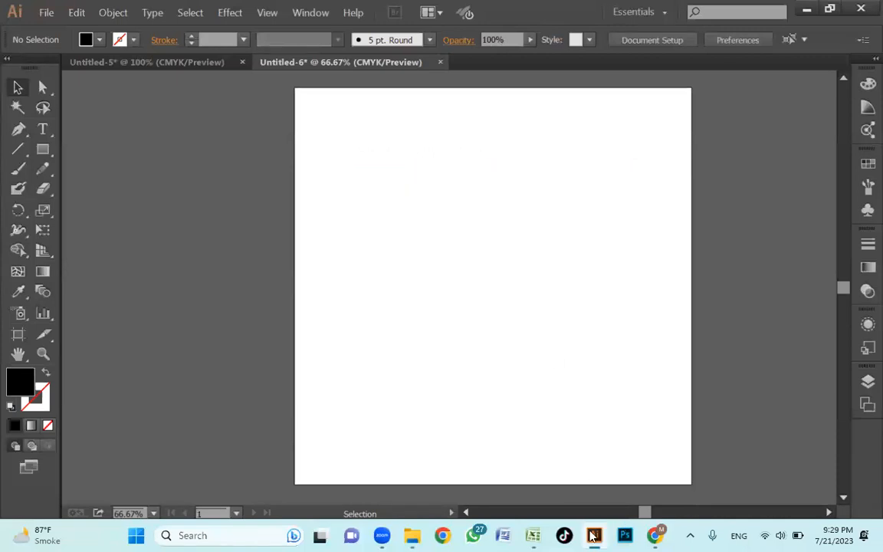
pyautogui.click(591, 536)
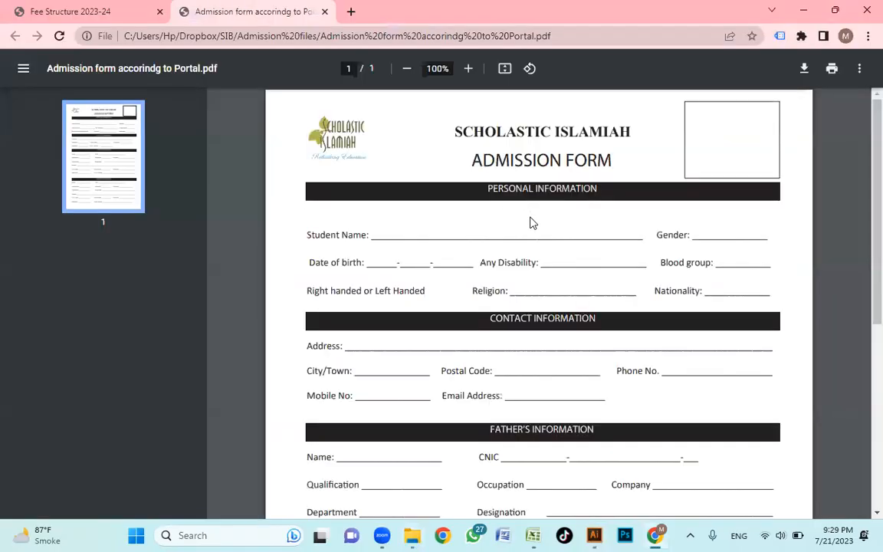
pyautogui.scroll(-4, 625, 276)
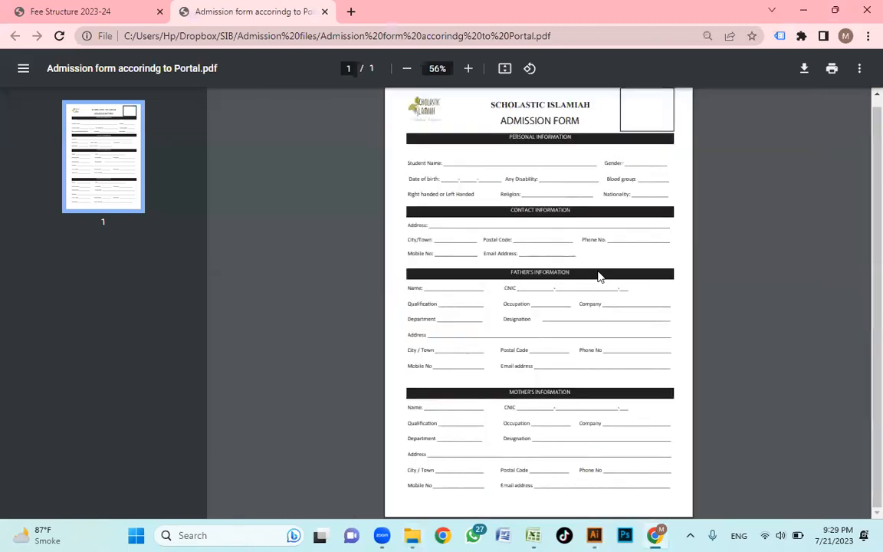
pyautogui.scroll(4, 565, 278)
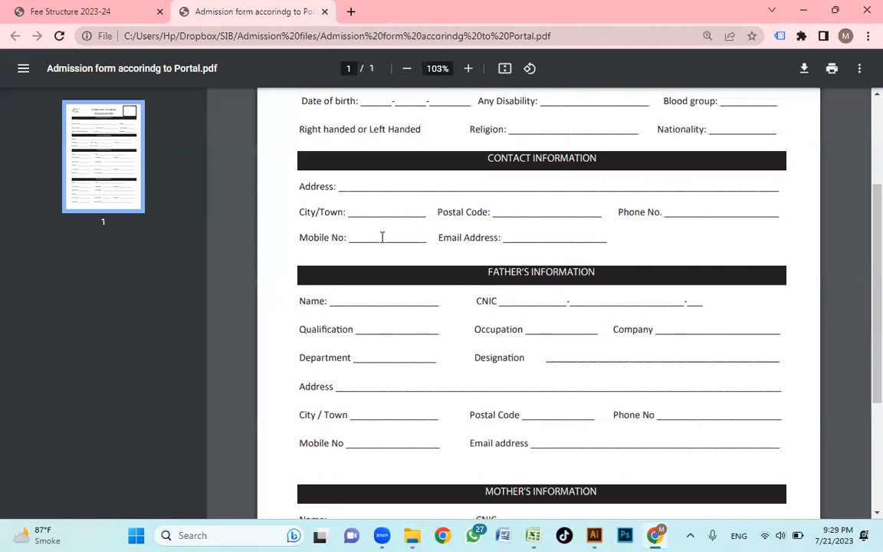
pyautogui.scroll(3, 583, 187)
pyautogui.scroll(-3, 438, 266)
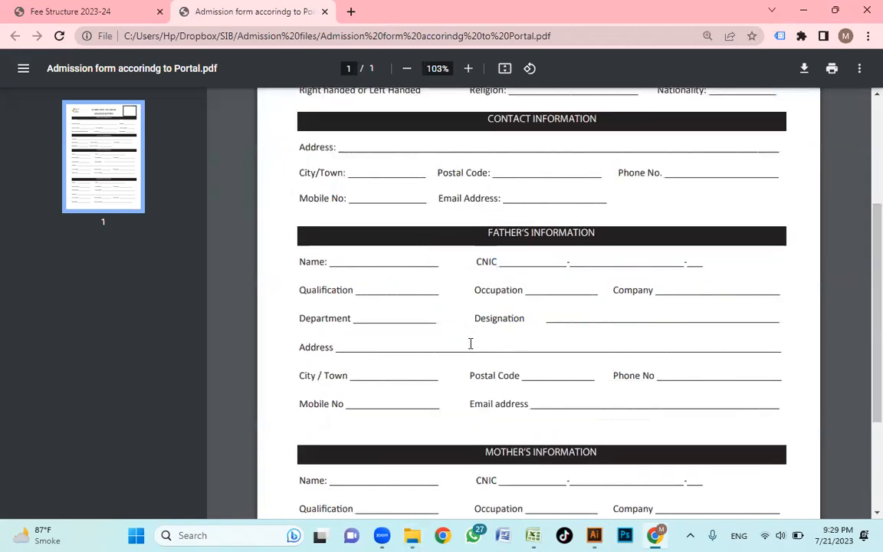
pyautogui.scroll(-2, 256, 122)
pyautogui.scroll(5, 409, 246)
pyautogui.click(326, 12)
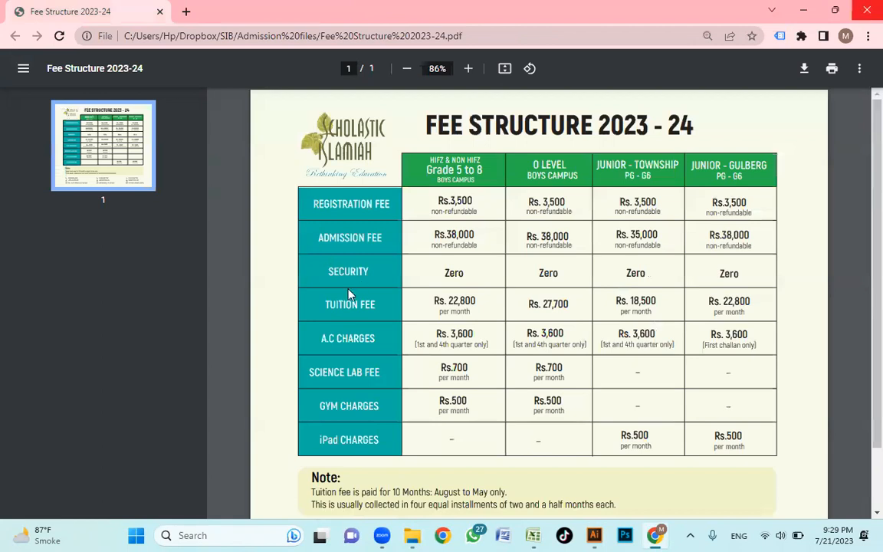
# - Switch to File Explorer and look through the SIB folder, its parent Dropbox folder and the Home view
pyautogui.press('BackSpace')
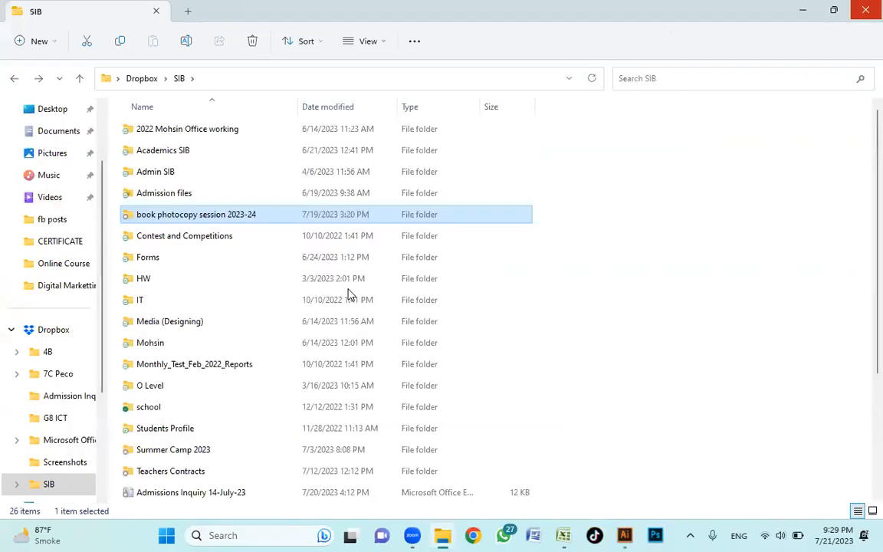
pyautogui.press('Down')
pyautogui.press('Down')
pyautogui.press('Down')
pyautogui.press('Down')
pyautogui.press('Down')
pyautogui.press('Down')
pyautogui.press('BackSpace')
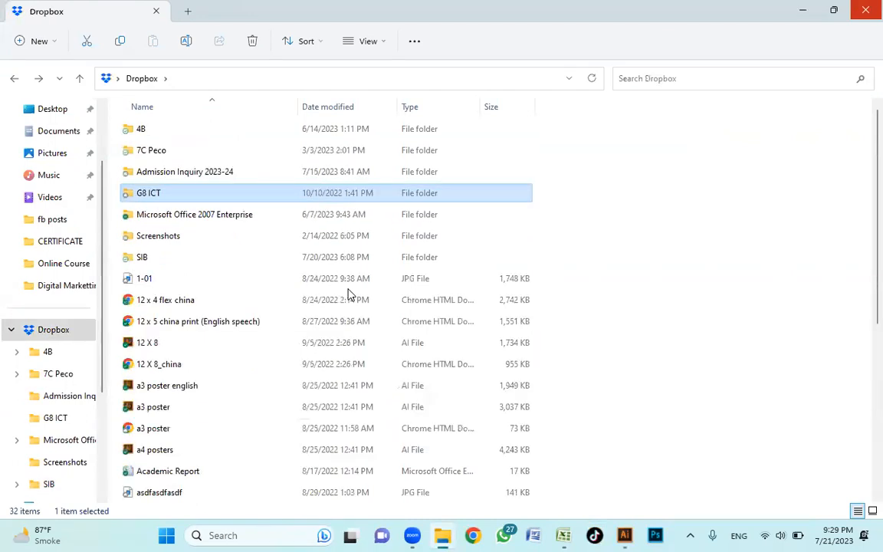
pyautogui.press('BackSpace')
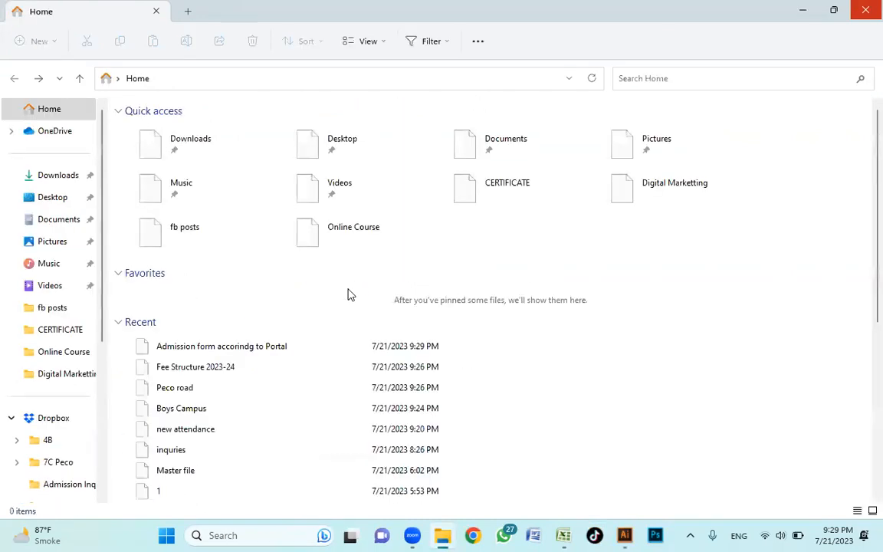
pyautogui.hotkey('ctrl', 'a')
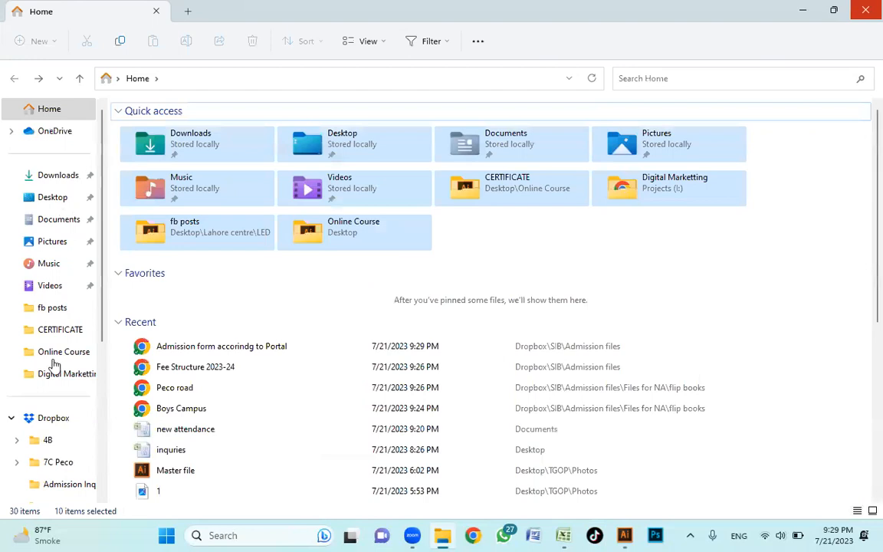
# - Return to the SIB folder in Dropbox and select the Media (Designing) folder
pyautogui.hotkey('alt', 'Right')
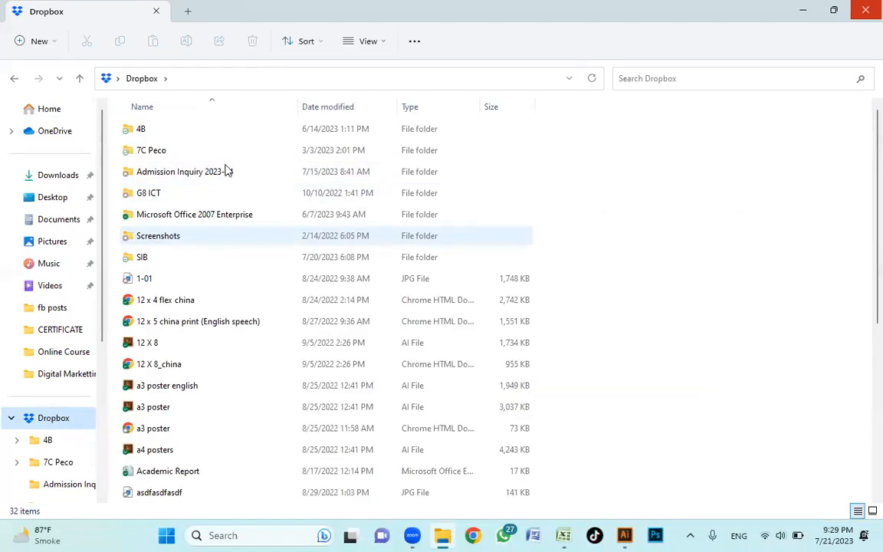
pyautogui.hotkey('alt', 'Right')
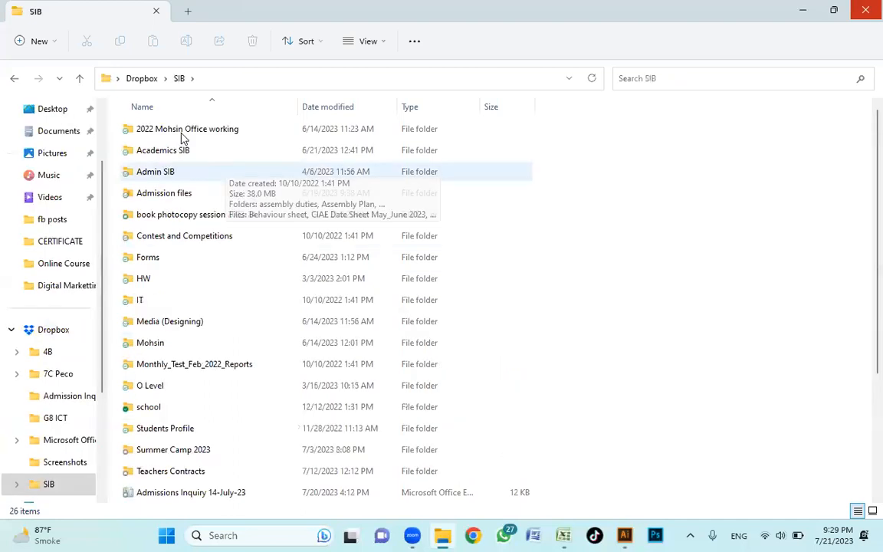
pyautogui.click(185, 241)
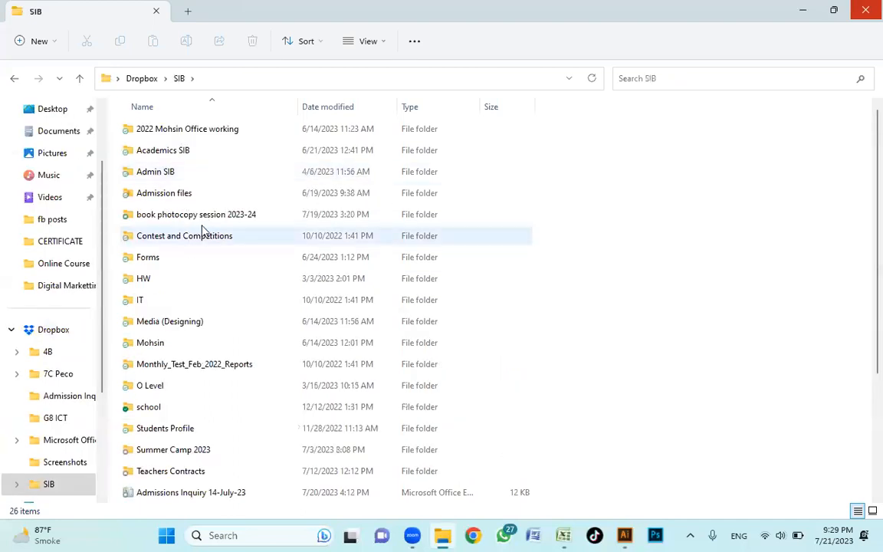
pyautogui.click(181, 328)
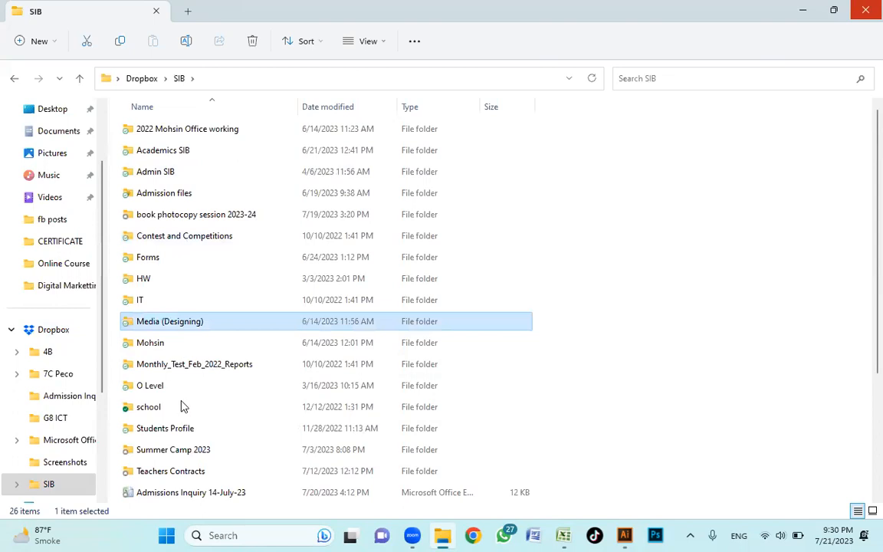
# - Look over the folders in SIB and return to the main Dropbox folder
pyautogui.scroll(-2, 219, 401)
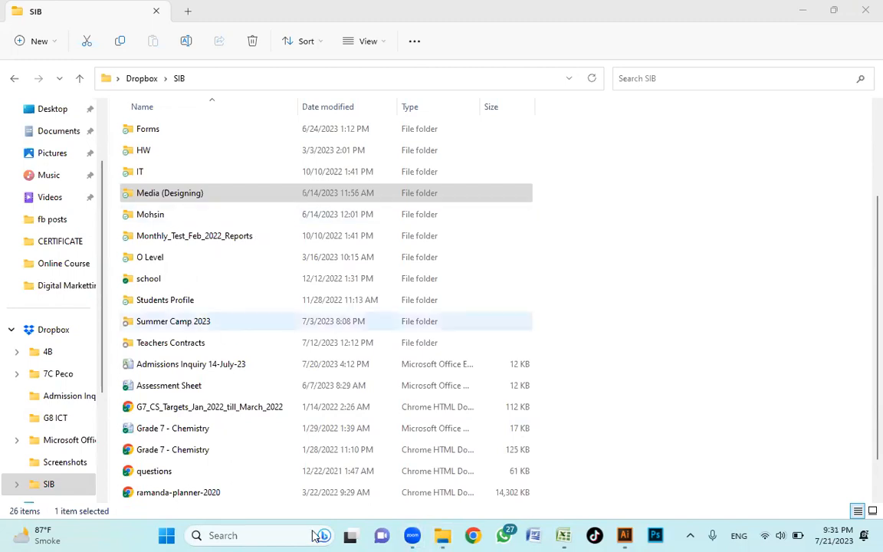
pyautogui.scroll(2, 170, 167)
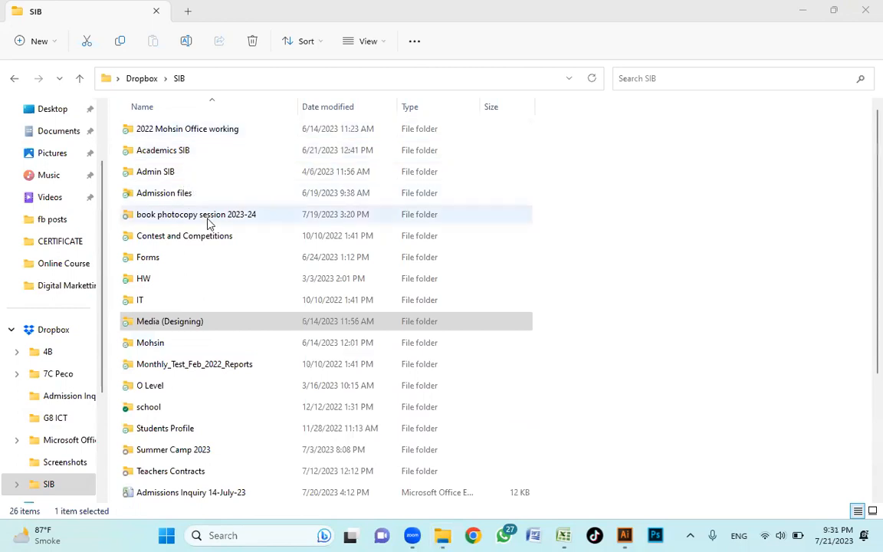
pyautogui.click(246, 239)
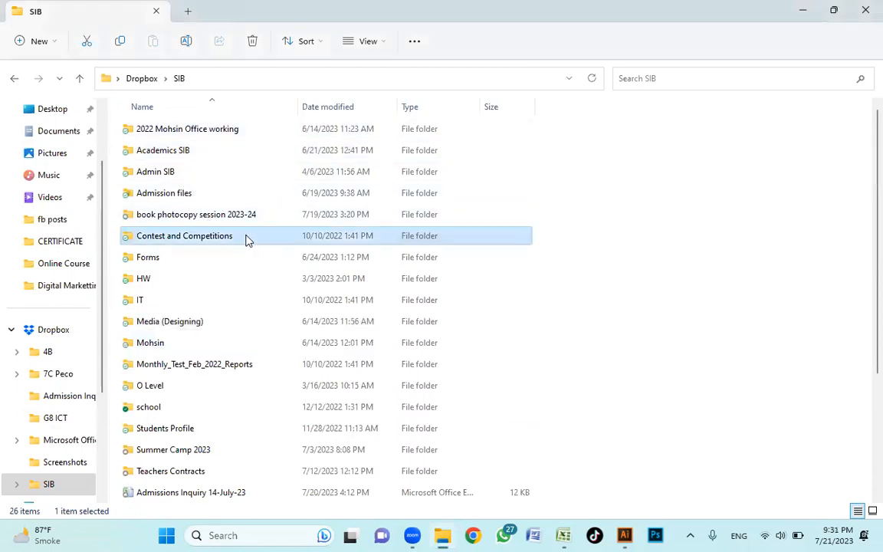
pyautogui.press('BackSpace')
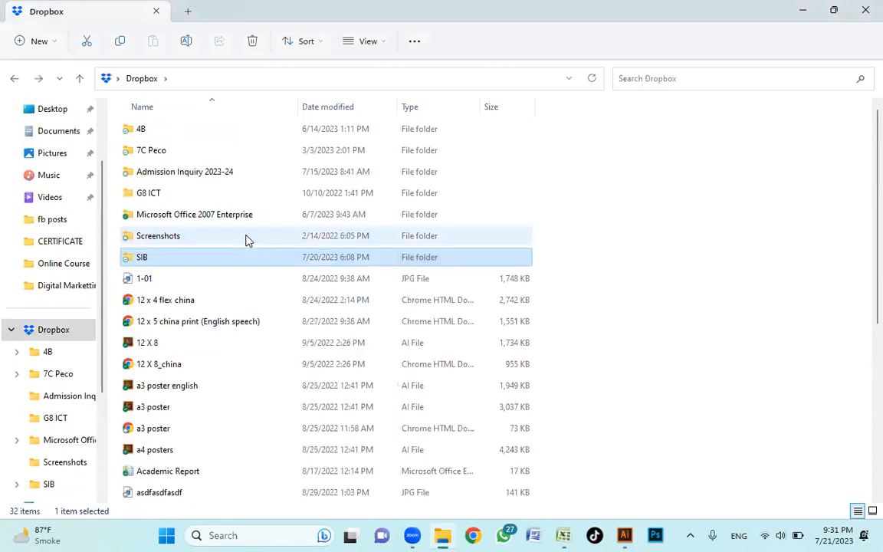
pyautogui.press('BackSpace')
pyautogui.click(54, 417)
# - Open the Nursery_Arabic PDF from the Arabic folder inside 7C Peco
pyautogui.doubleClick(157, 150)
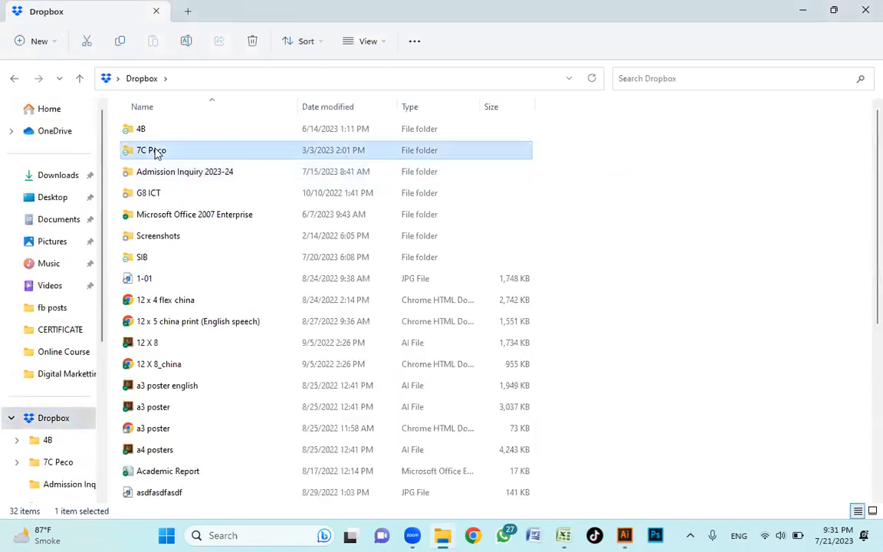
pyautogui.doubleClick(177, 154)
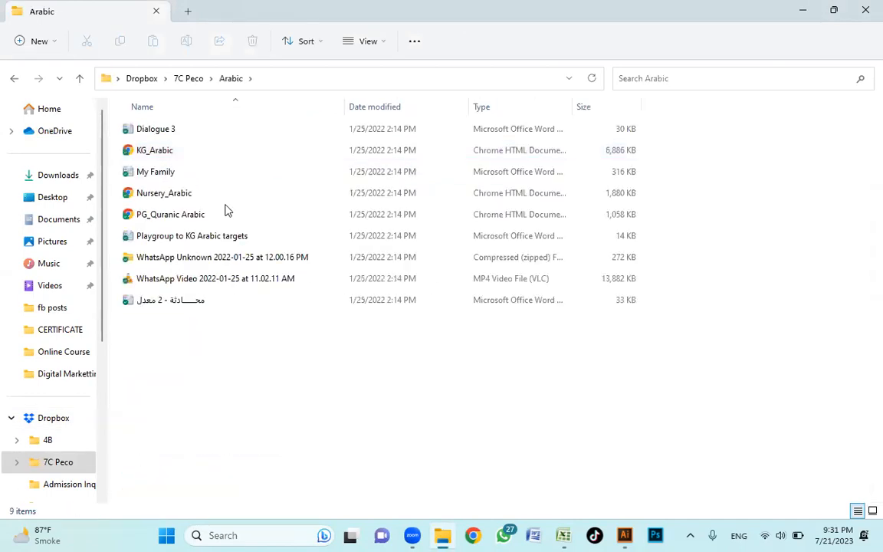
pyautogui.click(221, 200)
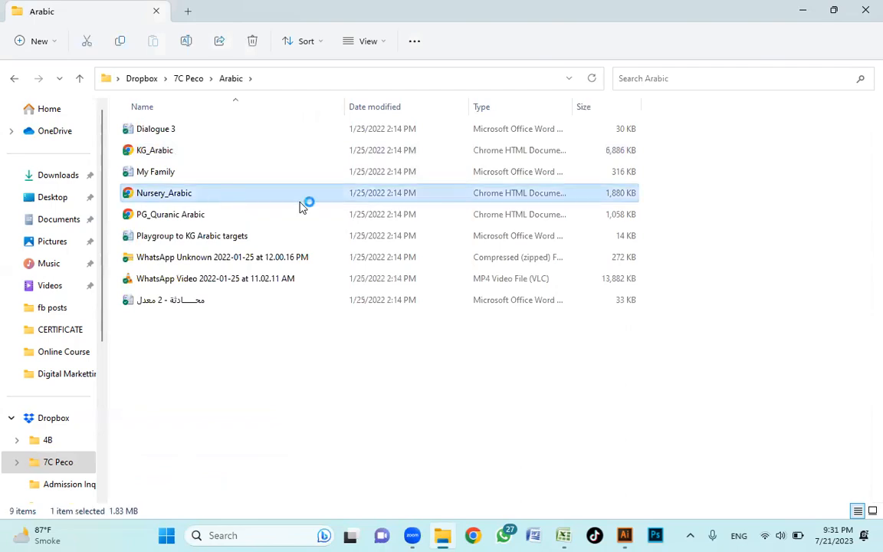
pyautogui.press('Return')
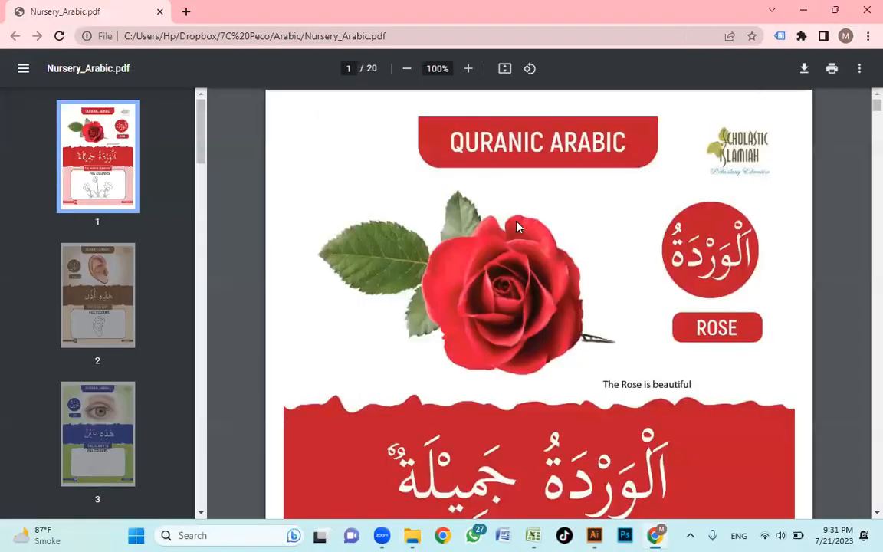
# - Examine the Quranic Arabic worksheet designs in the nursery PDF from the Rose page through to the Women page
pyautogui.scroll(-6, 463, 204)
pyautogui.scroll(-10, 560, 300)
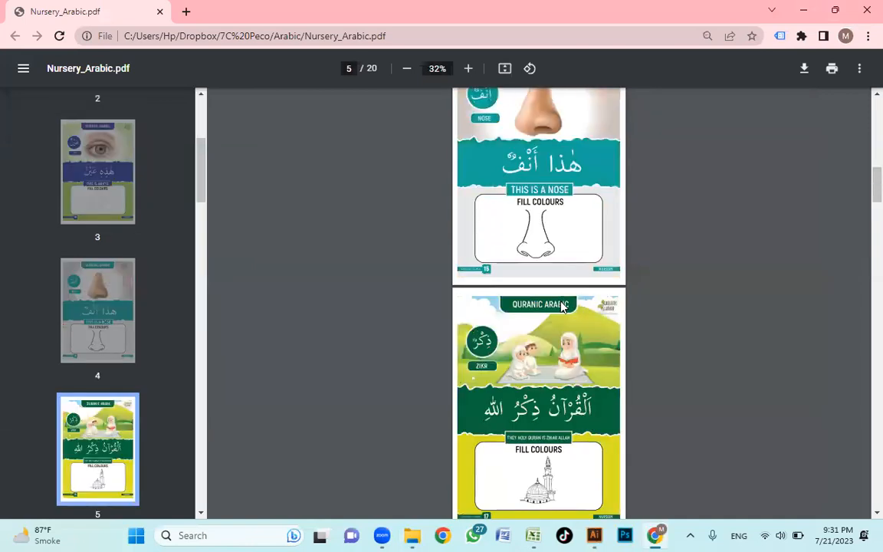
pyautogui.scroll(-5, 564, 308)
pyautogui.scroll(-8, 563, 308)
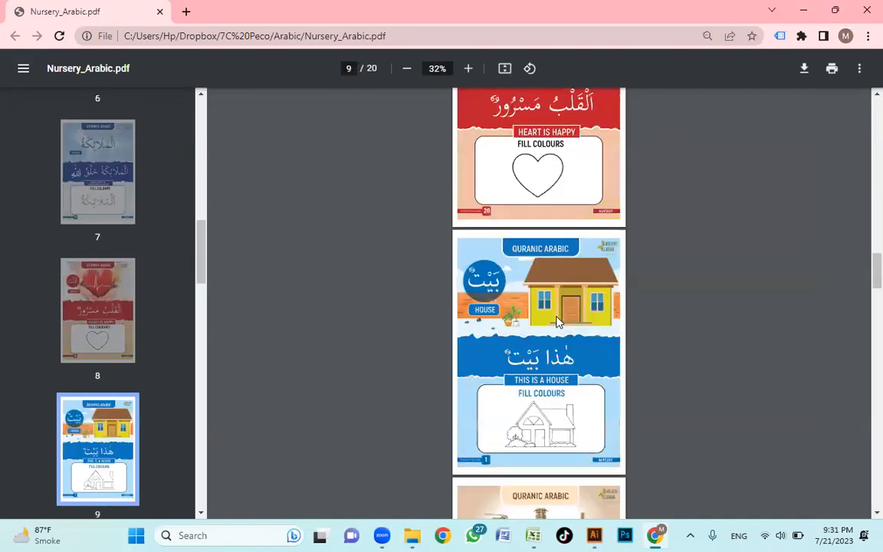
pyautogui.scroll(-10, 558, 322)
pyautogui.scroll(-3, 567, 308)
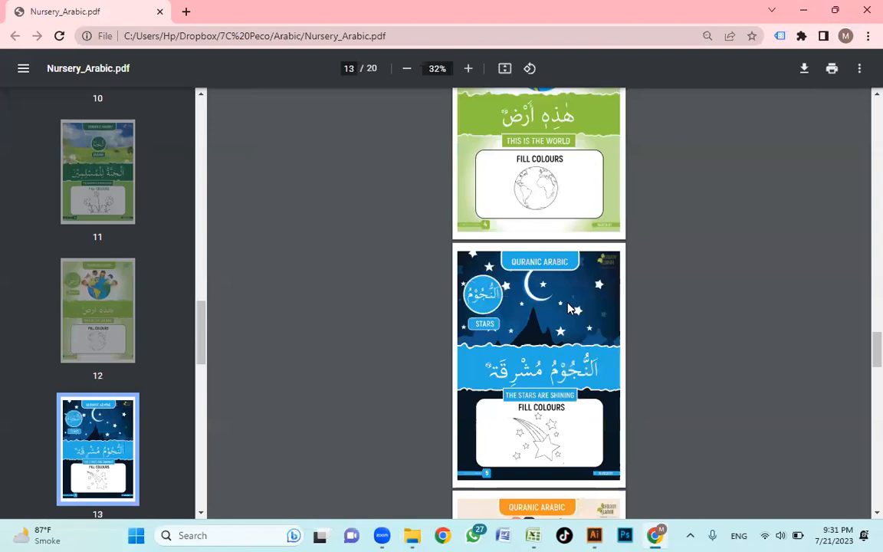
pyautogui.keyDown('ctrl'); pyautogui.scroll(1, 567, 308); pyautogui.keyUp('ctrl')
pyautogui.scroll(-2, 571, 308)
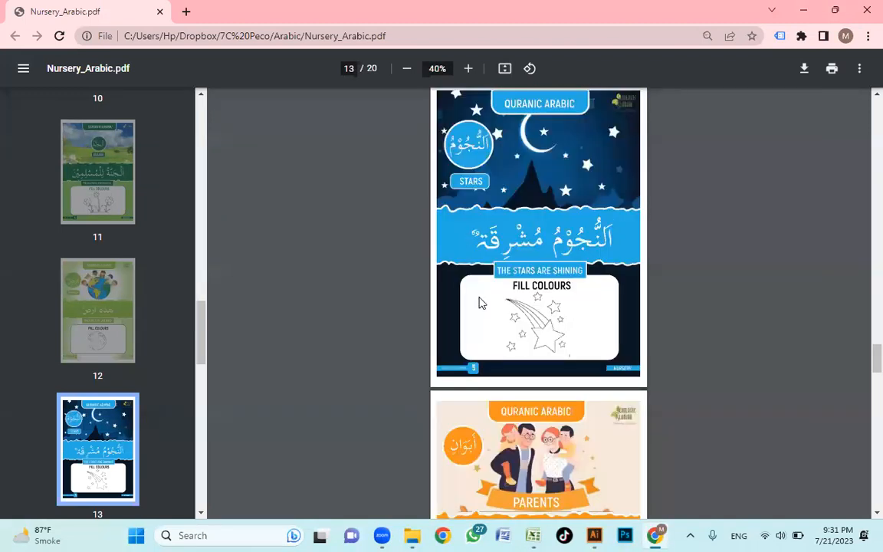
pyautogui.scroll(-4, 442, 249)
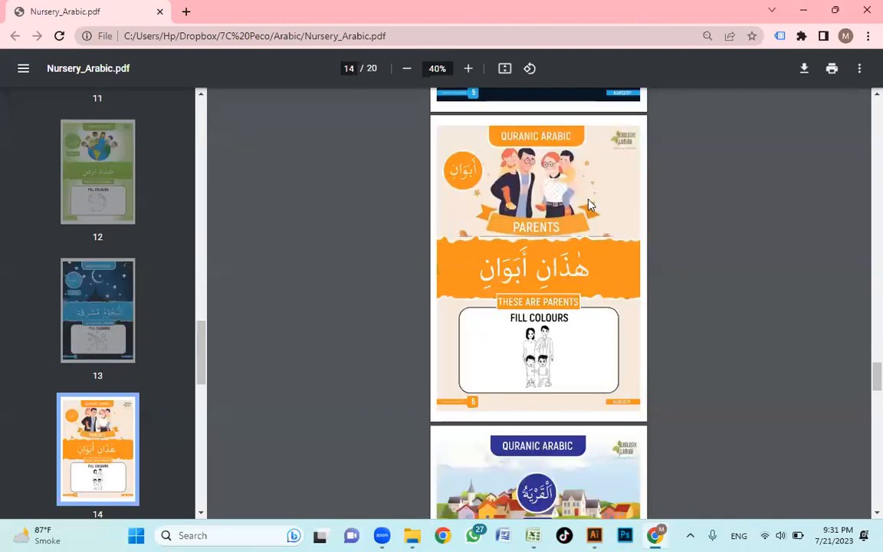
pyautogui.scroll(-4, 498, 279)
pyautogui.scroll(-5, 500, 253)
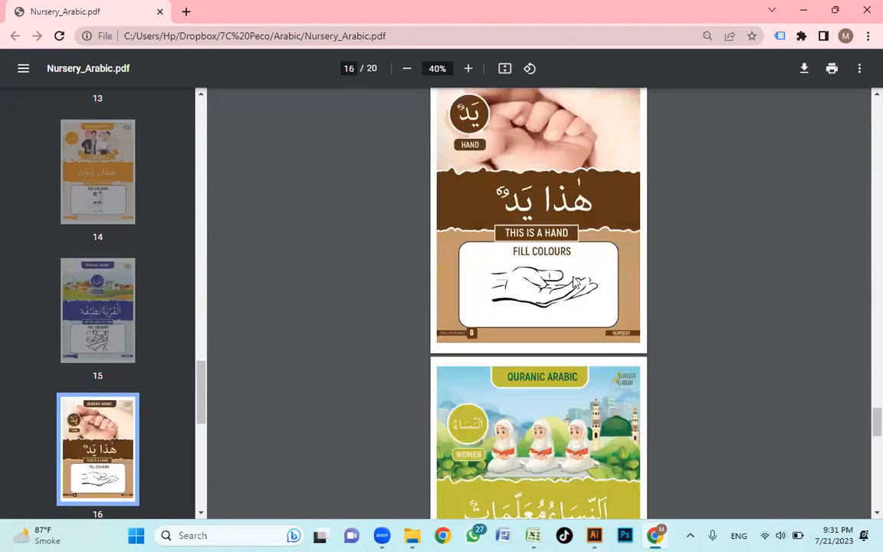
pyautogui.scroll(-3, 574, 284)
pyautogui.scroll(-1, 423, 230)
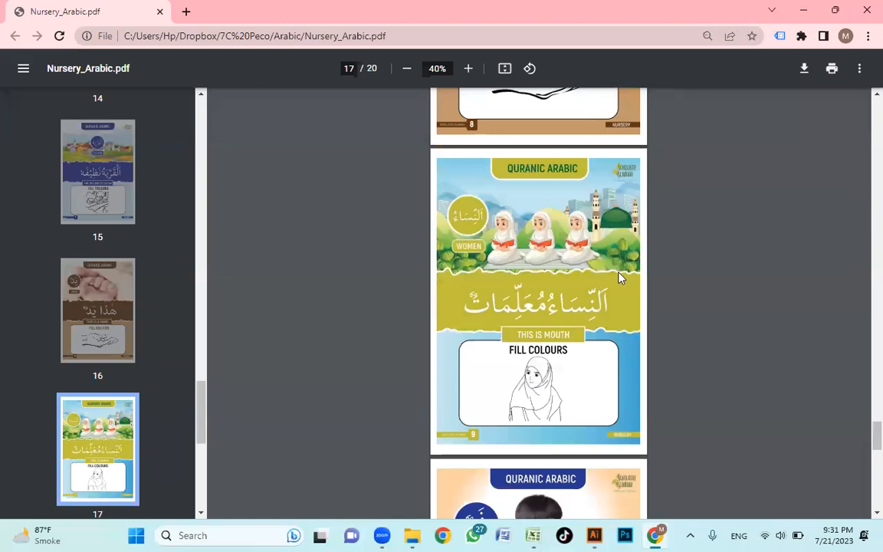
pyautogui.scroll(-2, 605, 268)
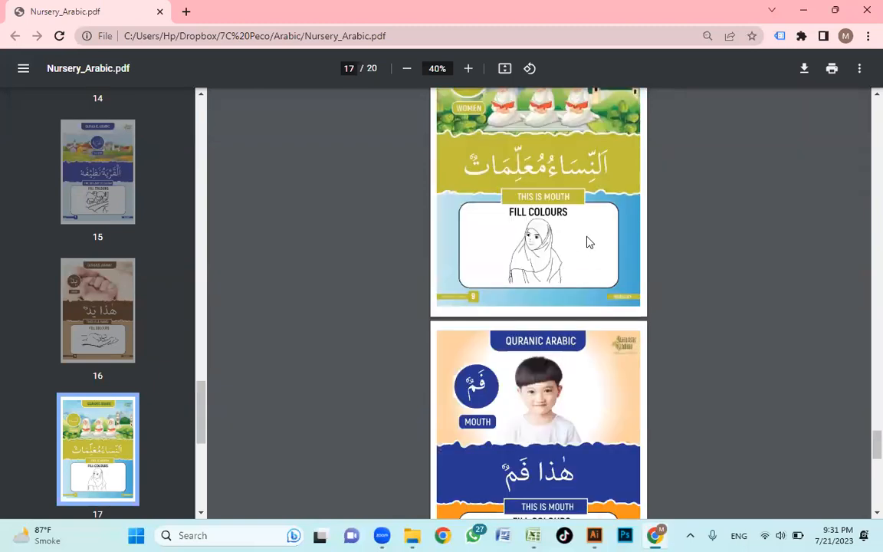
# - Examine the Women and Hand worksheet pages at a larger zoom, including their colouring drawings, and close the PDF
pyautogui.scroll(2, 590, 242)
pyautogui.scroll(1, 657, 292)
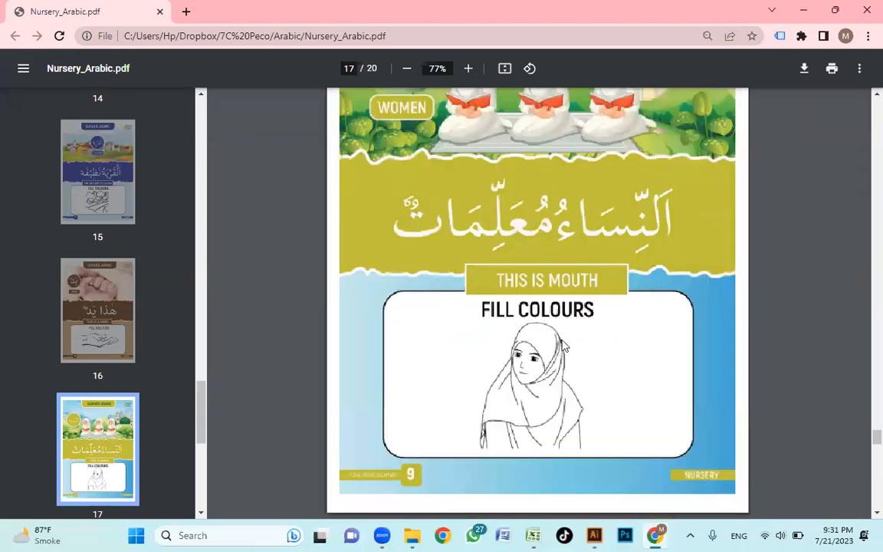
pyautogui.scroll(-1, 490, 383)
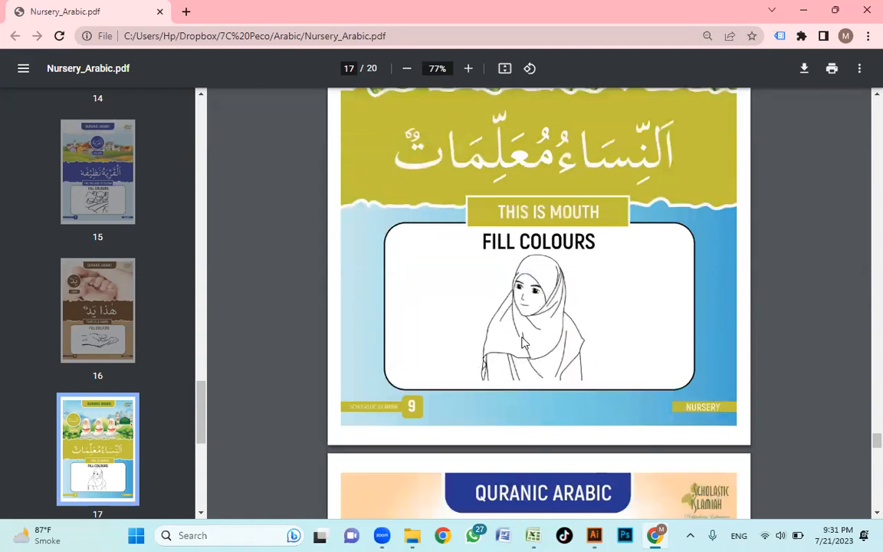
pyautogui.scroll(1, 469, 302)
pyautogui.scroll(6, 453, 284)
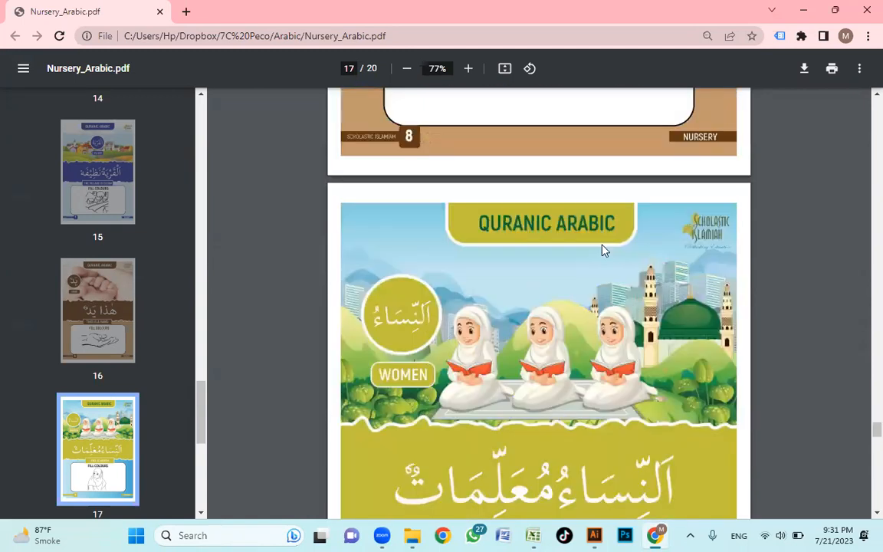
pyautogui.scroll(4, 578, 242)
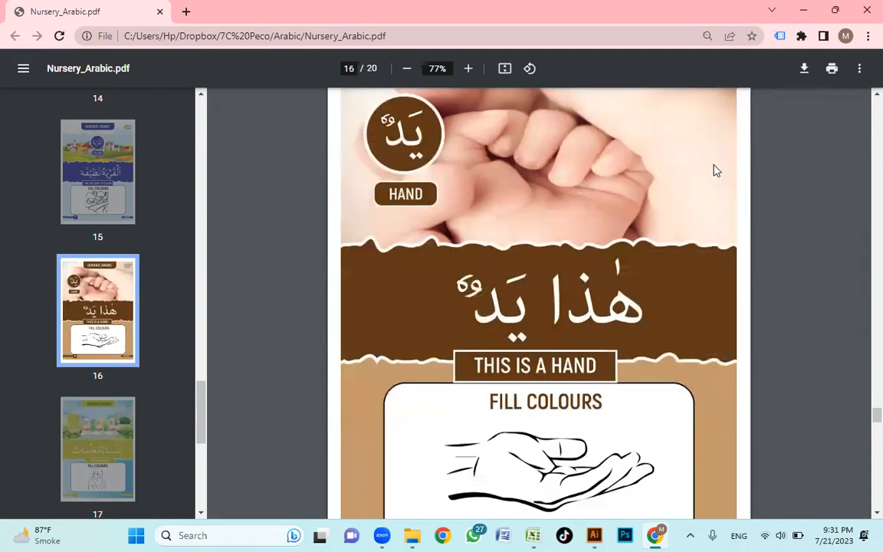
pyautogui.scroll(1, 715, 170)
pyautogui.click(864, 6)
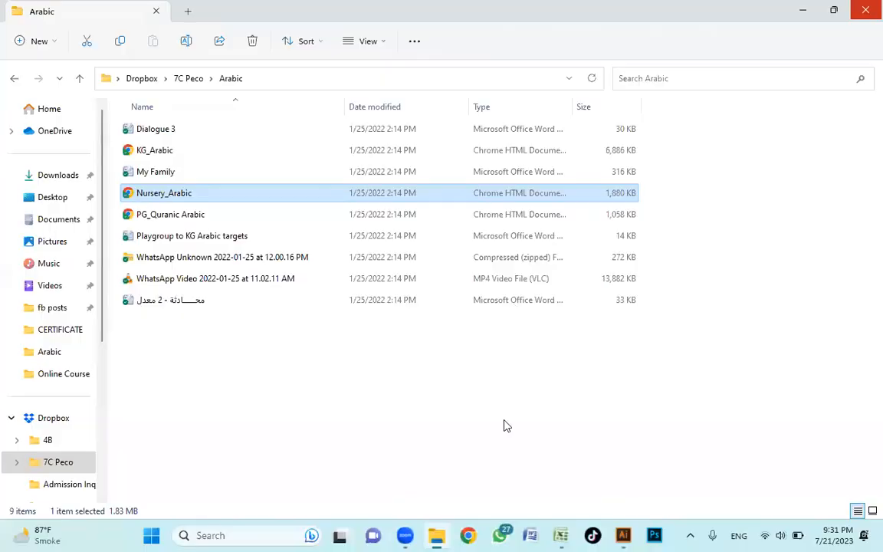
# - Switch to Illustrator and bring the blank artboard of Untitled-6 into view
pyautogui.hotkey('alt', 'Tab')
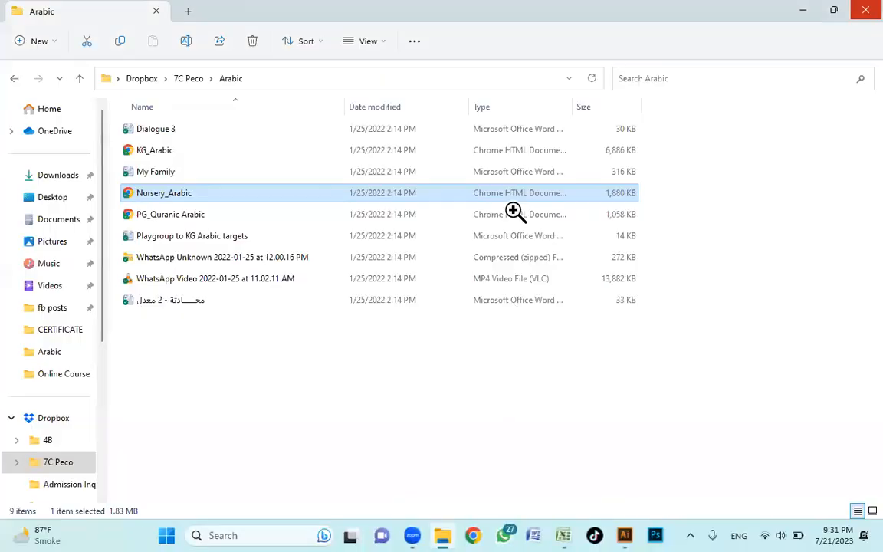
pyautogui.press('space')
pyautogui.moveTo(519, 259); pyautogui.dragTo(567, 272)
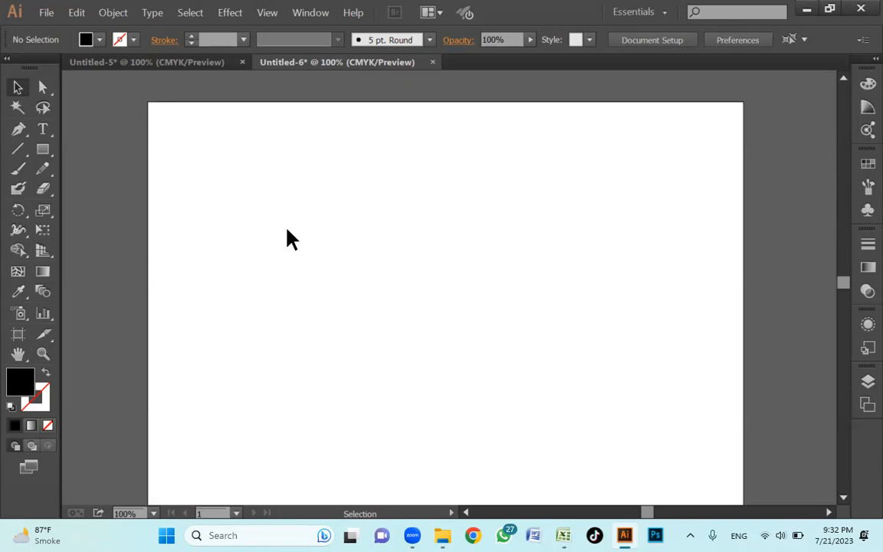
pyautogui.scroll(-1, 289, 241)
pyautogui.scroll(1, 251, 230)
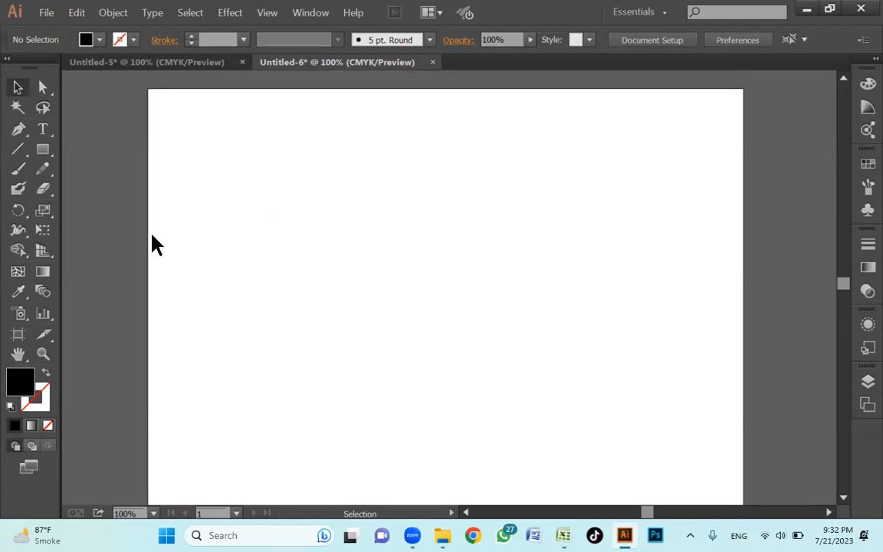
pyautogui.press('t')
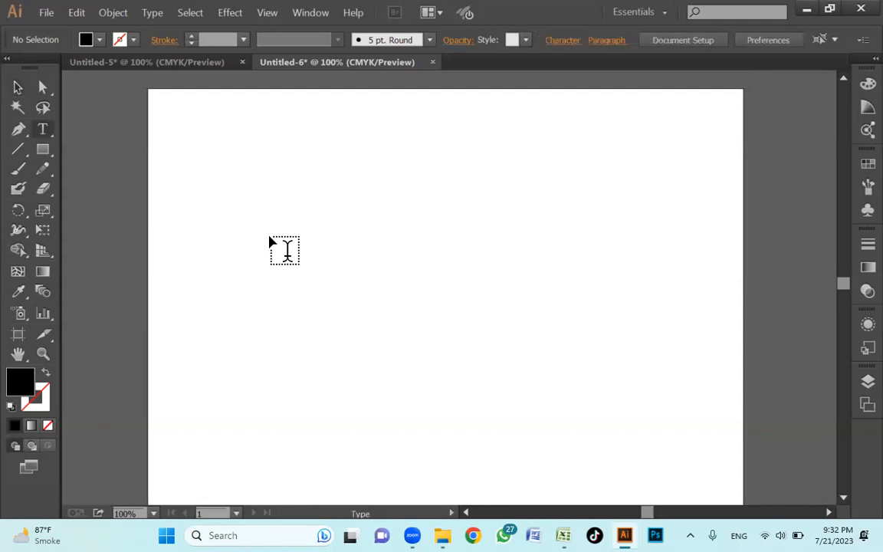
pyautogui.click(245, 213)
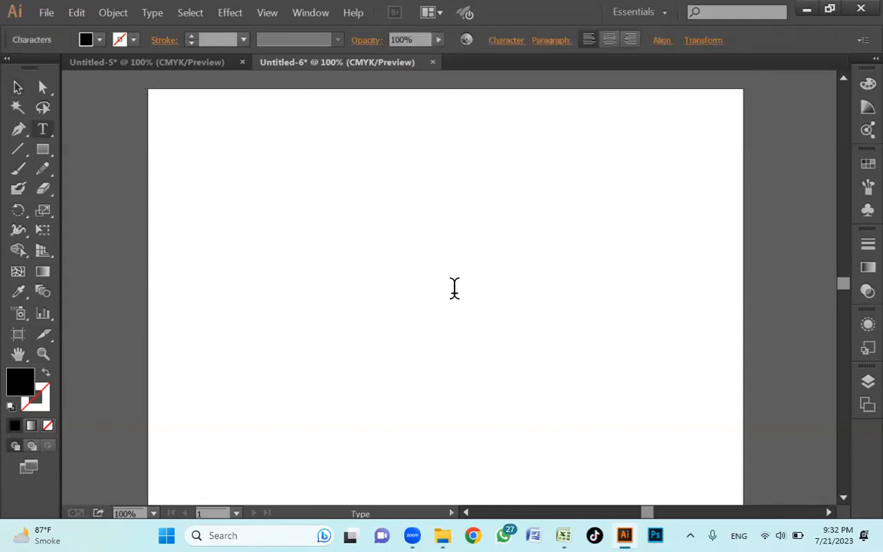
pyautogui.press('Escape')
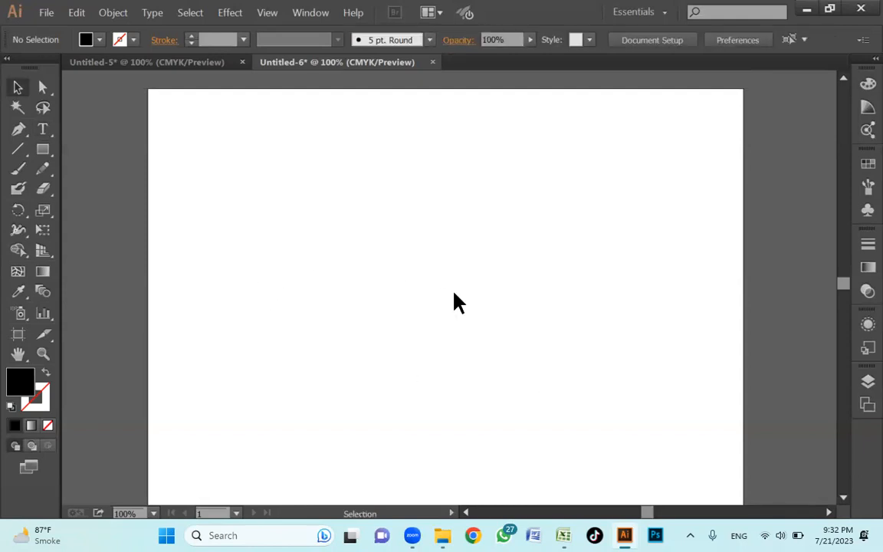
# - Draw a long horizontal line across the upper middle of the artboard and give it a black stroke
pyautogui.click(18, 149)
pyautogui.moveTo(225, 266); pyautogui.dragTo(555, 266)
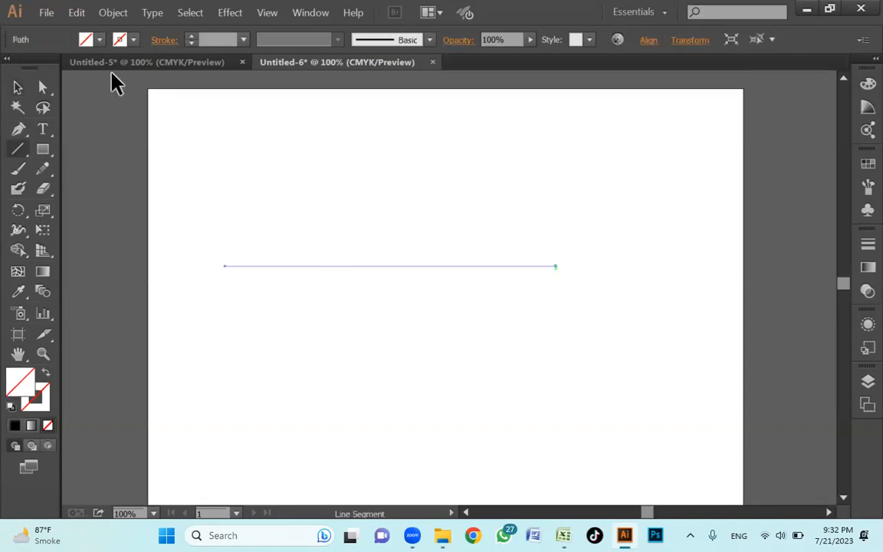
pyautogui.press('v')
pyautogui.click(120, 40)
pyautogui.click(46, 69)
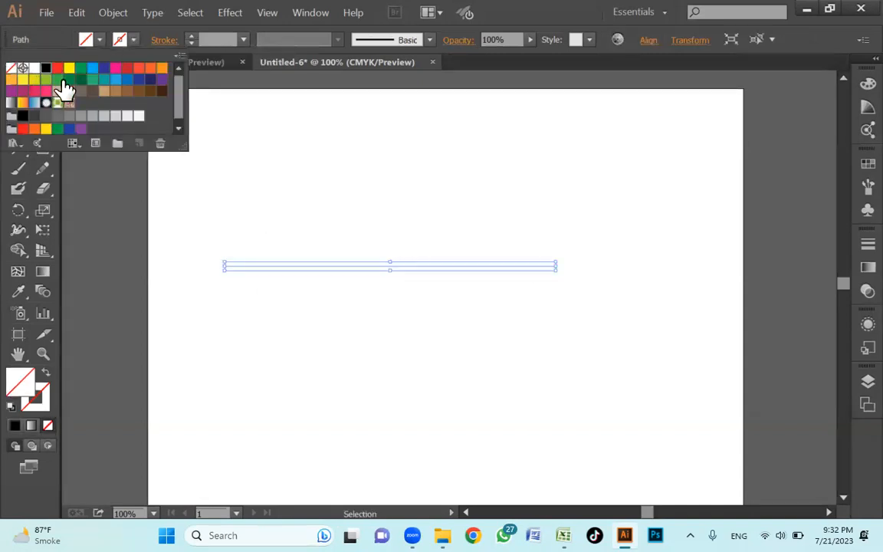
pyautogui.click(540, 276)
# - Set the horizontal line's stroke weight to 5 pt and deselect it
pyautogui.click(191, 38)
pyautogui.click(191, 37)
pyautogui.click(191, 37)
pyautogui.click(191, 37)
pyautogui.click(453, 253)
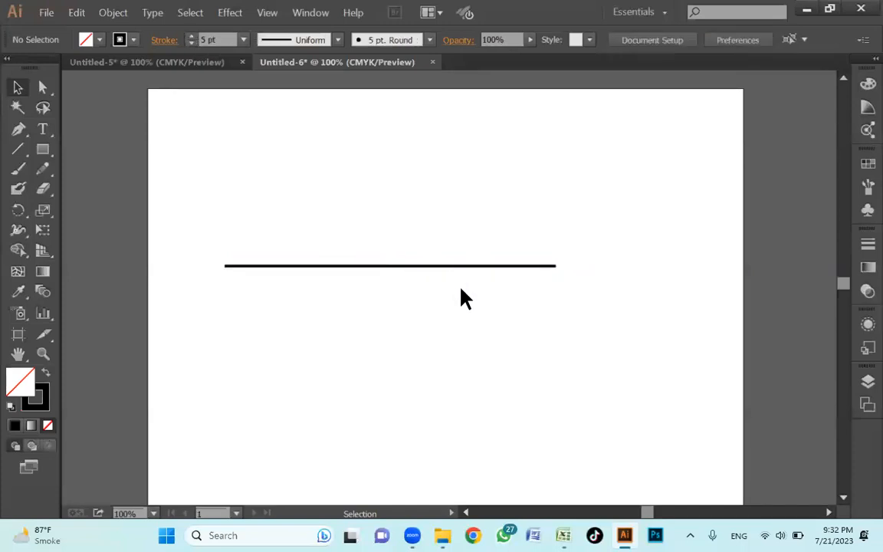
pyautogui.click(457, 267)
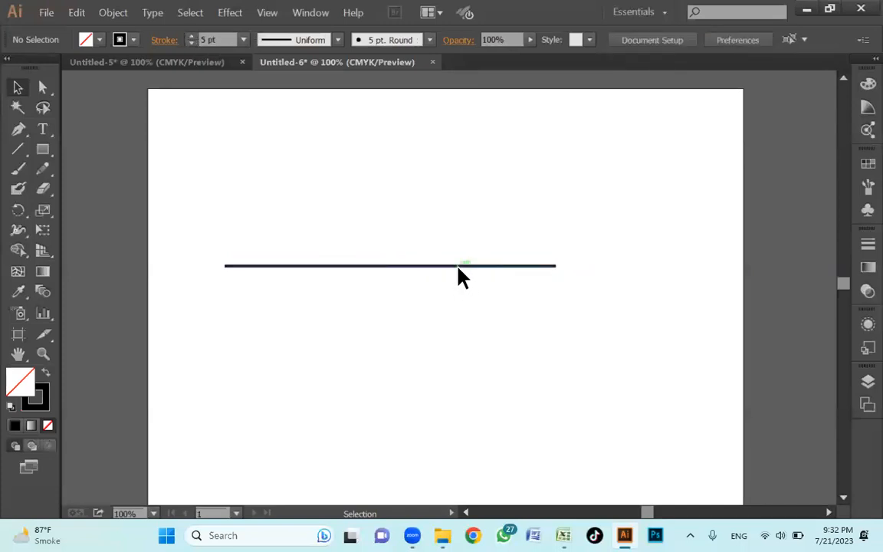
pyautogui.click(373, 195)
# - Draw an open curve with the Pen tool, starting beyond the line's right end and sweeping down to the left below it
pyautogui.press('p')
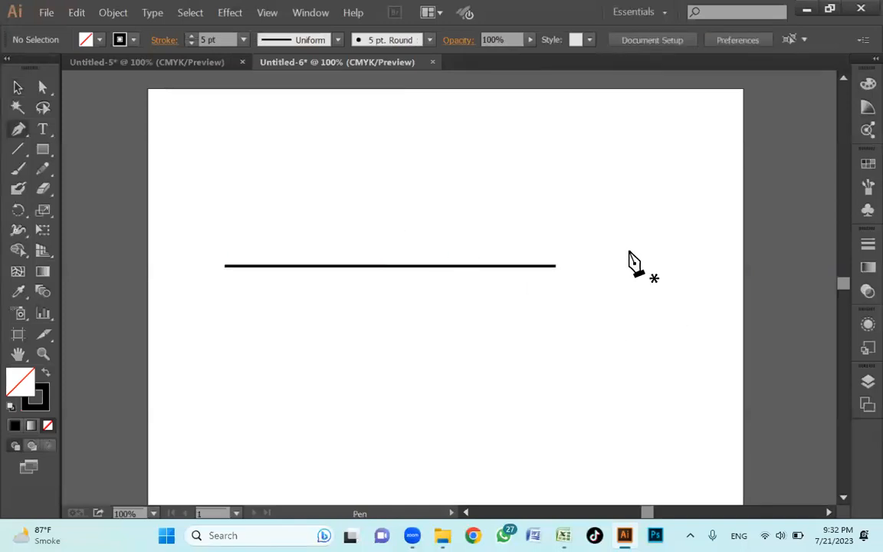
pyautogui.scroll(-2, 636, 267)
pyautogui.click(618, 243)
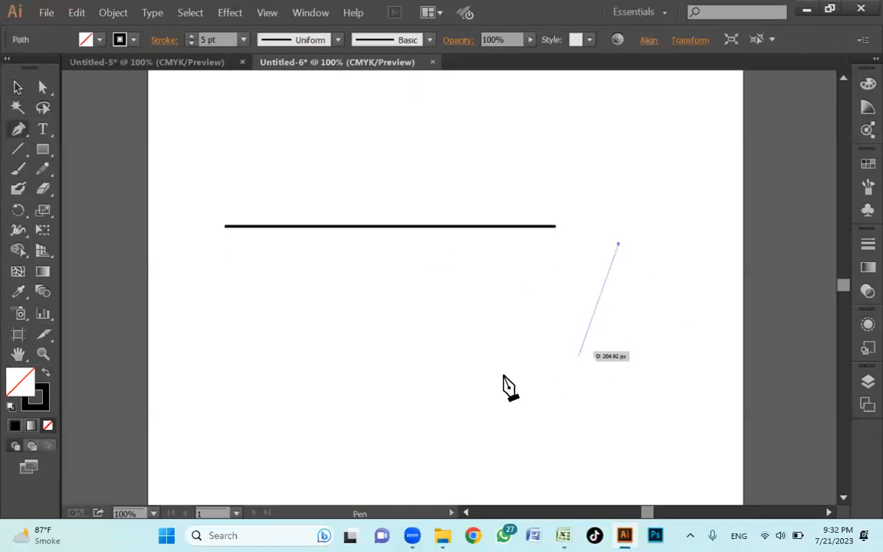
pyautogui.moveTo(465, 381); pyautogui.dragTo(392, 392)
pyautogui.moveTo(321, 418); pyautogui.dragTo(288, 381)
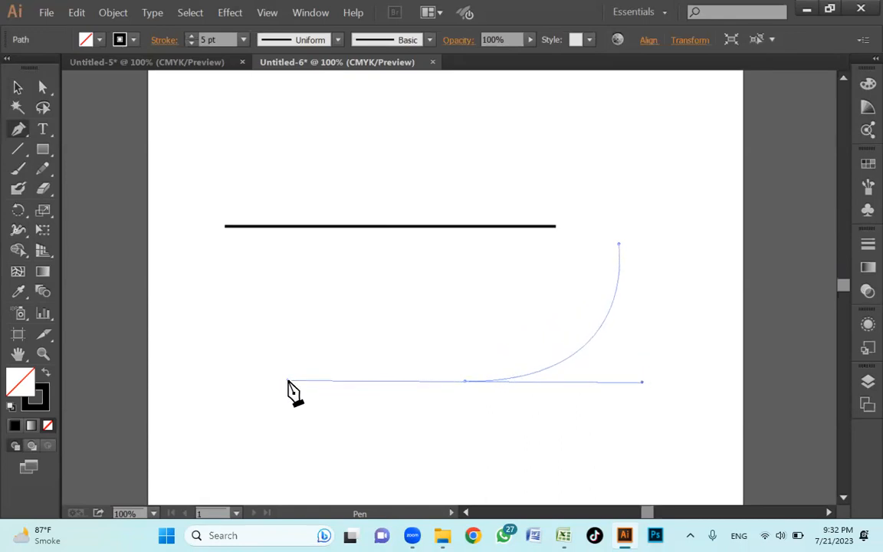
# - Finish the pen path and move the curve up and to the right, by about 120 px across and 70 px up
pyautogui.press('v')
pyautogui.click(625, 331)
pyautogui.moveTo(606, 323); pyautogui.dragTo(673, 283)
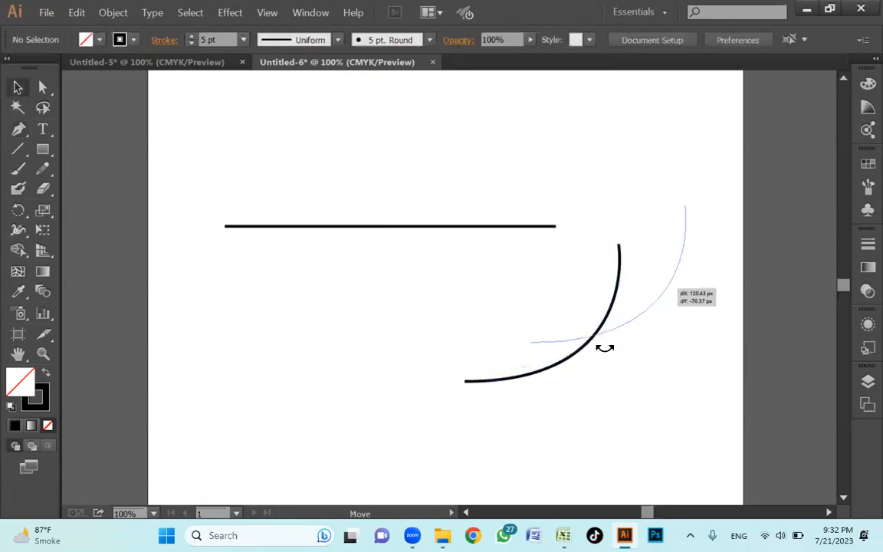
# - Add Arrow 1 arrowheads to both ends of the horizontal line
pyautogui.click(401, 243)
pyautogui.click(400, 227)
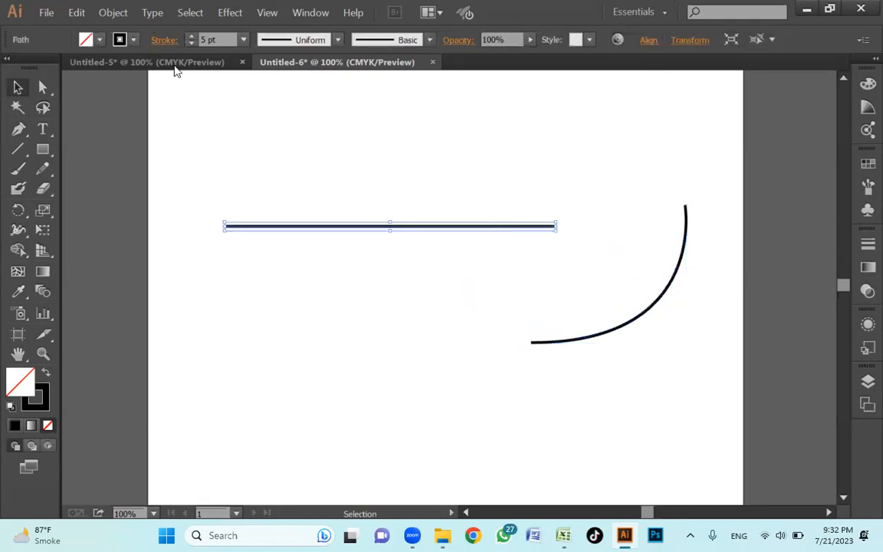
pyautogui.click(164, 40)
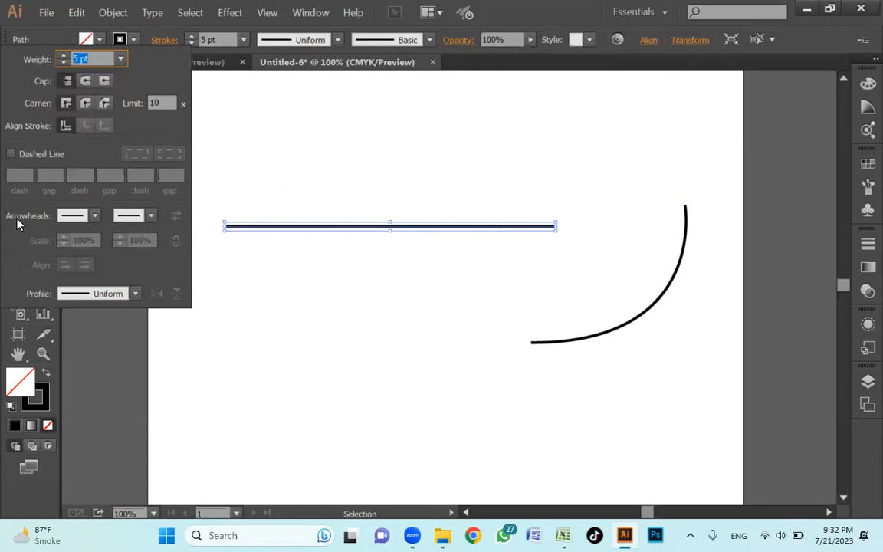
pyautogui.click(95, 216)
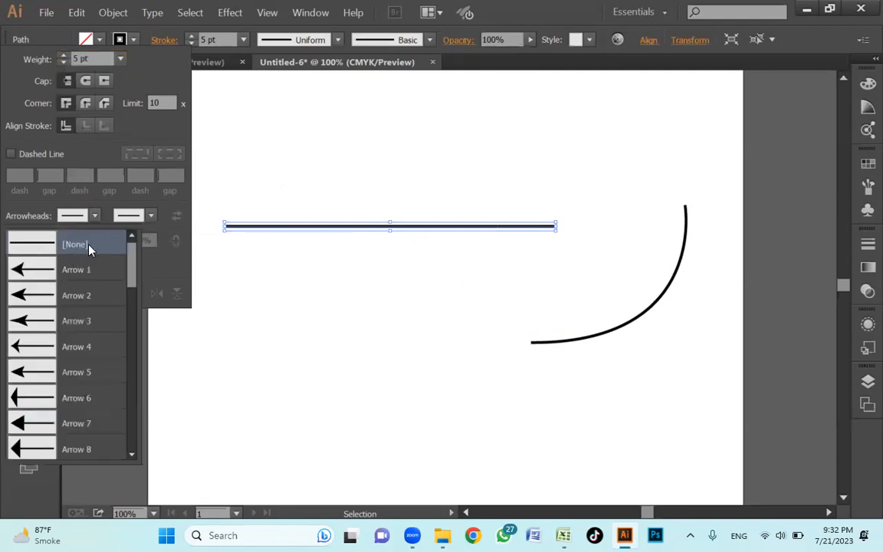
pyautogui.click(24, 278)
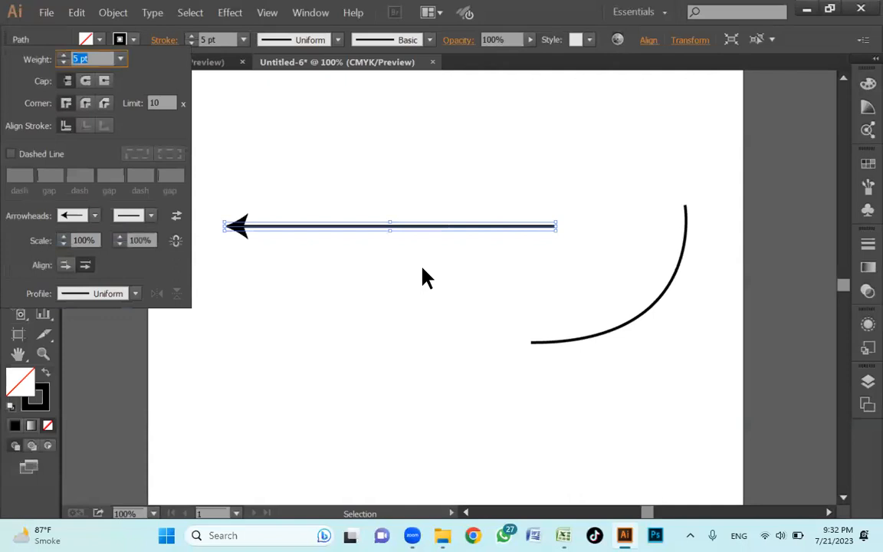
pyautogui.click(141, 216)
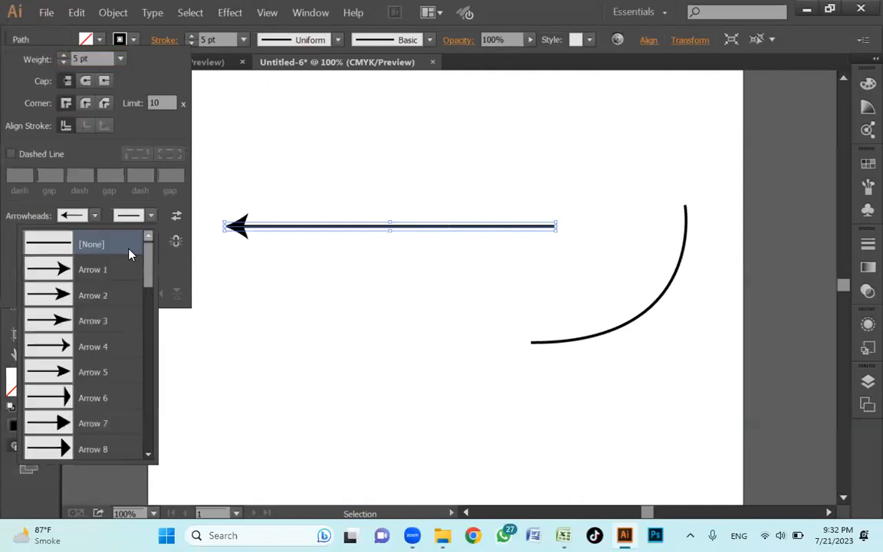
pyautogui.click(64, 271)
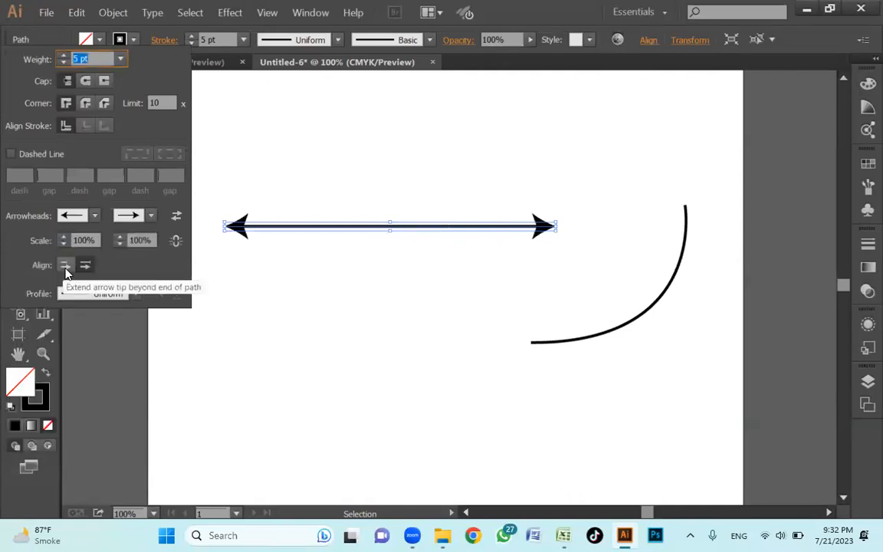
pyautogui.click(95, 220)
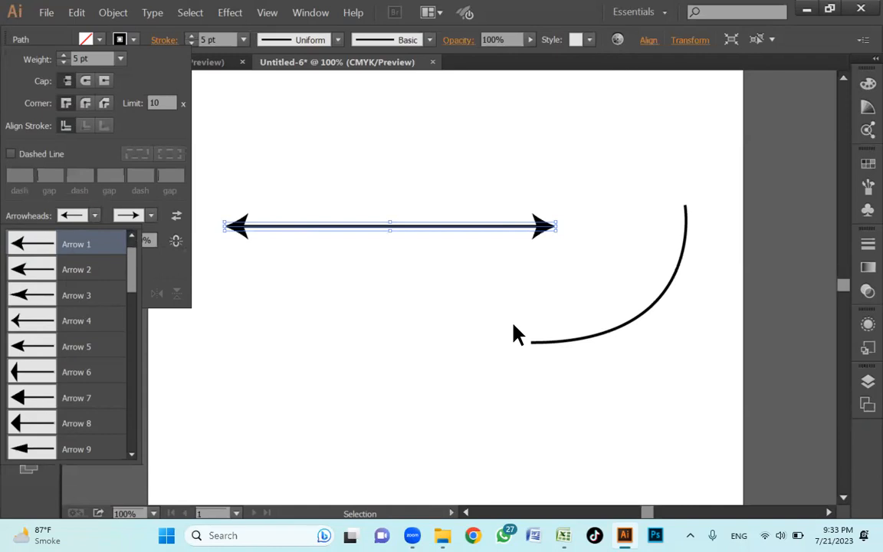
pyautogui.click(619, 285)
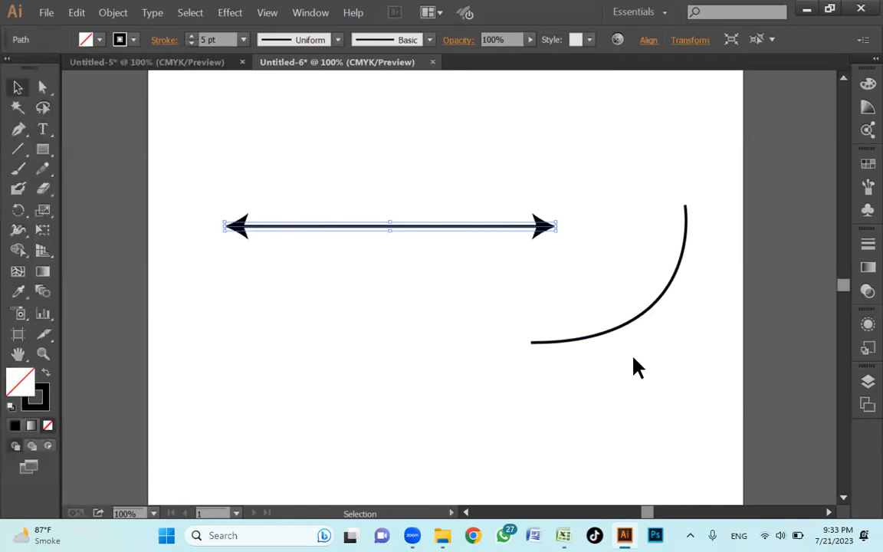
# - Try an Arrow 6 arrowhead on the upper end of the curve and undo it
pyautogui.click(645, 259)
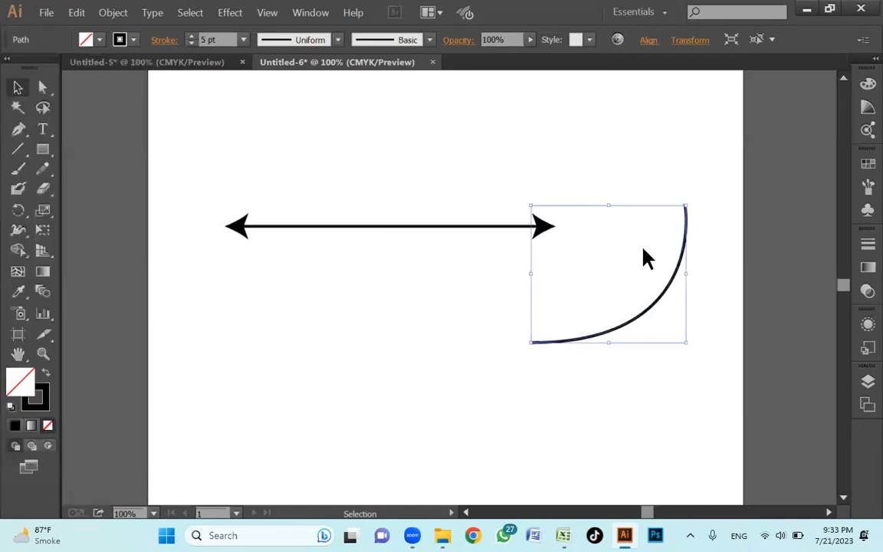
pyautogui.click(663, 198)
pyautogui.click(656, 304)
pyautogui.click(162, 40)
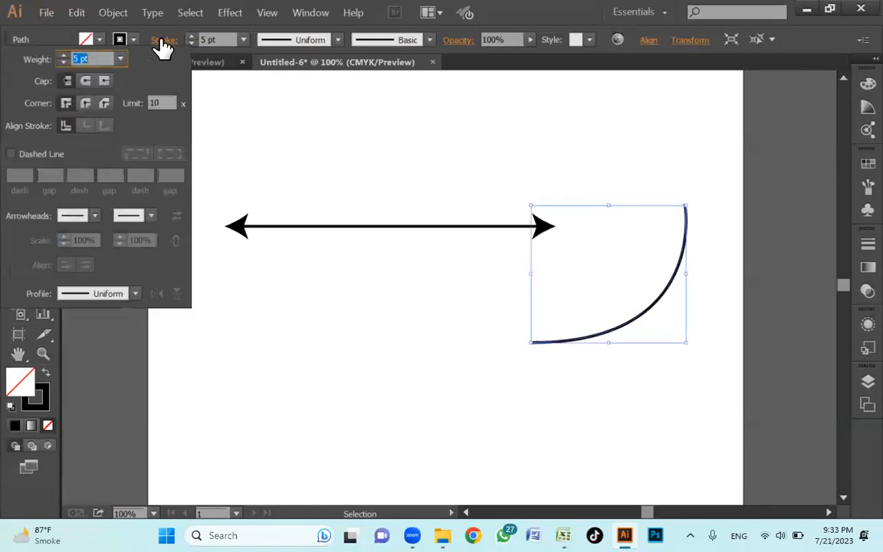
pyautogui.click(93, 216)
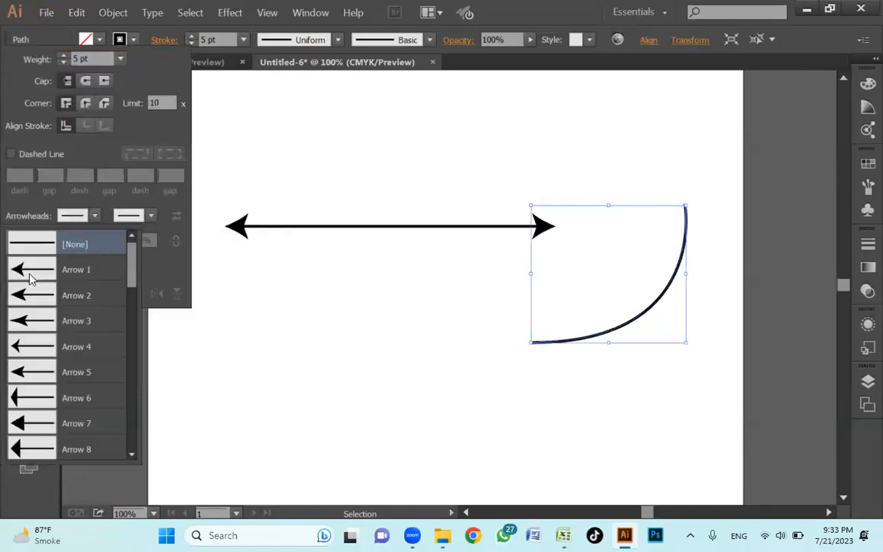
pyautogui.click(21, 397)
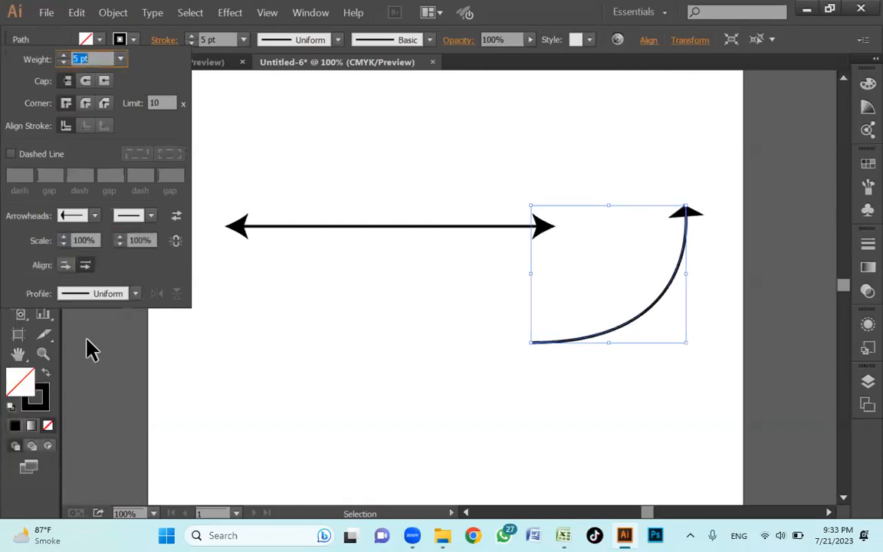
pyautogui.click(86, 216)
pyautogui.click(598, 282)
pyautogui.hotkey('ctrl', 'z')
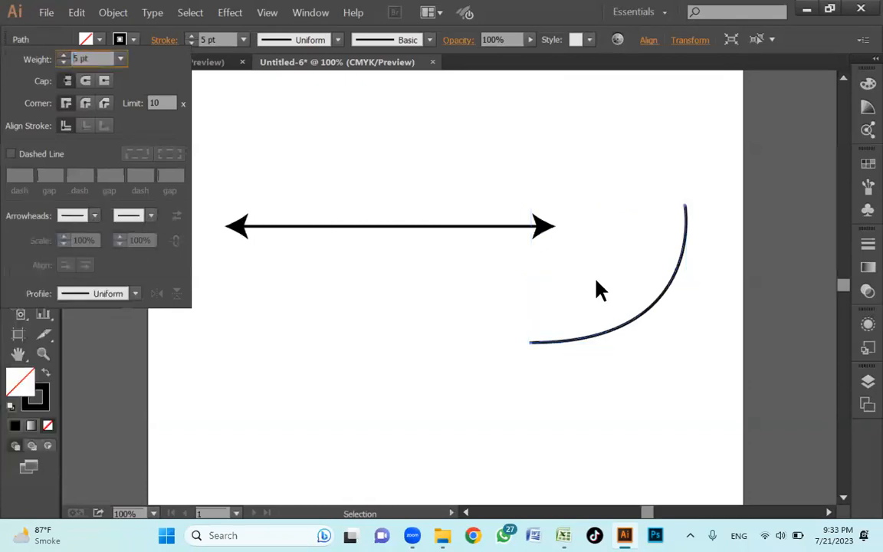
# - Add an Arrow 2 arrowhead to the lower end of the curve
pyautogui.click(605, 331)
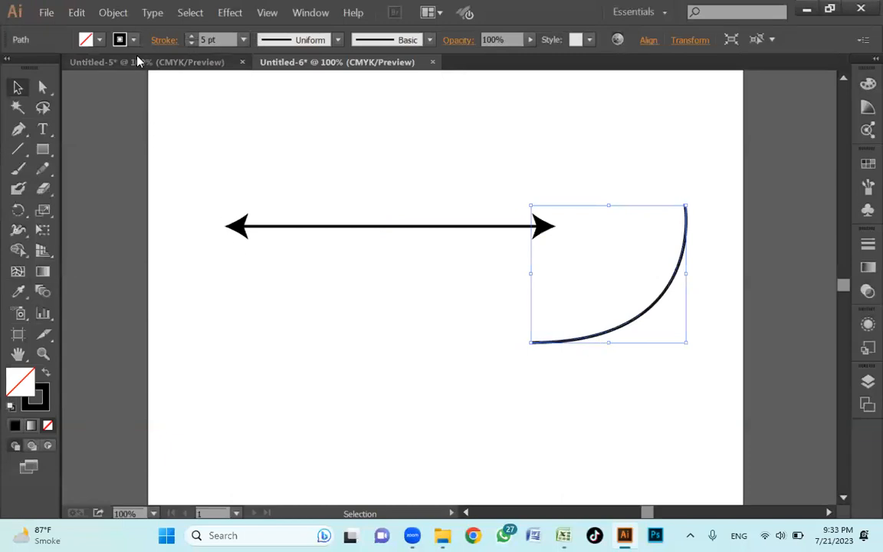
pyautogui.click(164, 39)
pyautogui.click(149, 222)
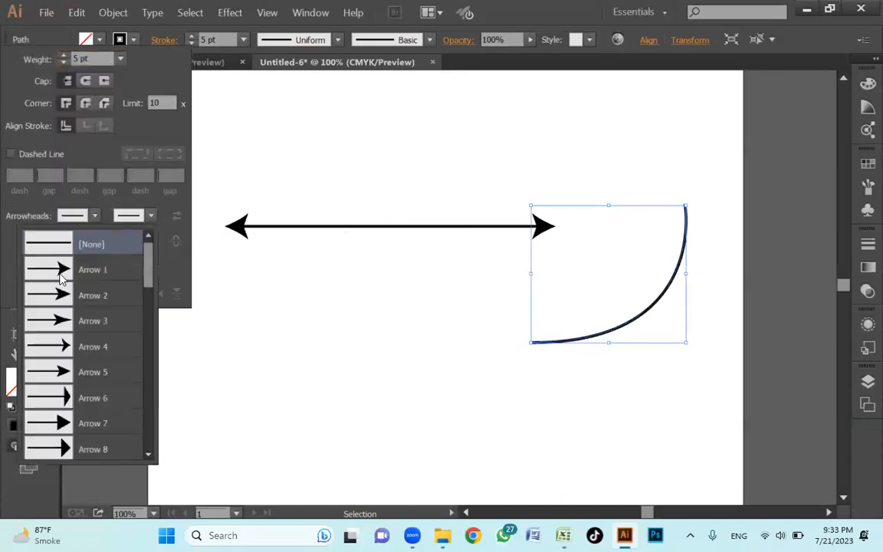
pyautogui.click(59, 299)
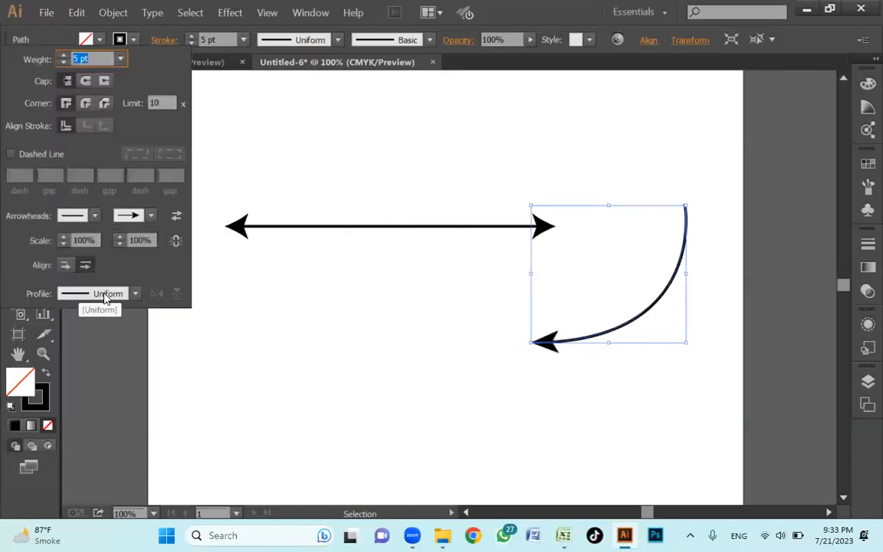
# - Delete both the double-headed horizontal line and the arrow curve from the artboard
pyautogui.click(384, 371)
pyautogui.moveTo(416, 156); pyautogui.dragTo(637, 396)
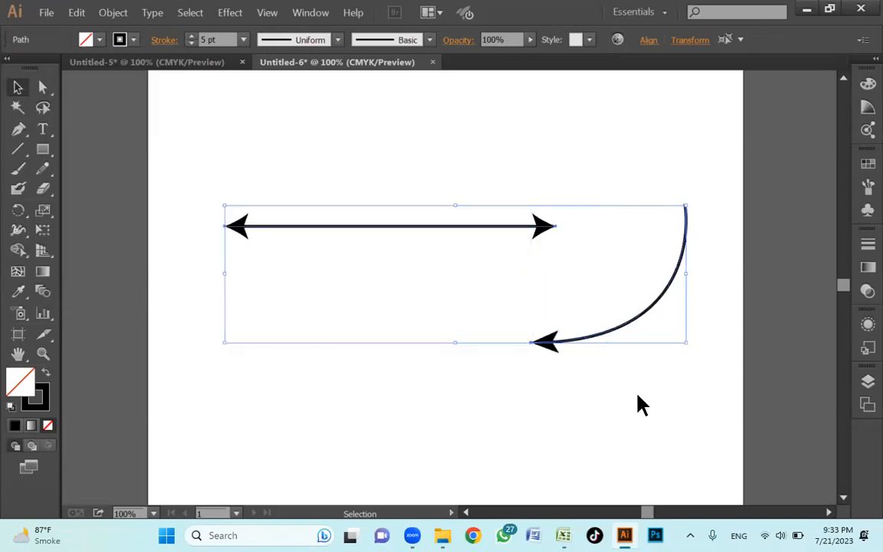
pyautogui.press('Delete')
# - Add the letter B as text and enlarge it so that it fills the middle of the artboard
pyautogui.press('t')
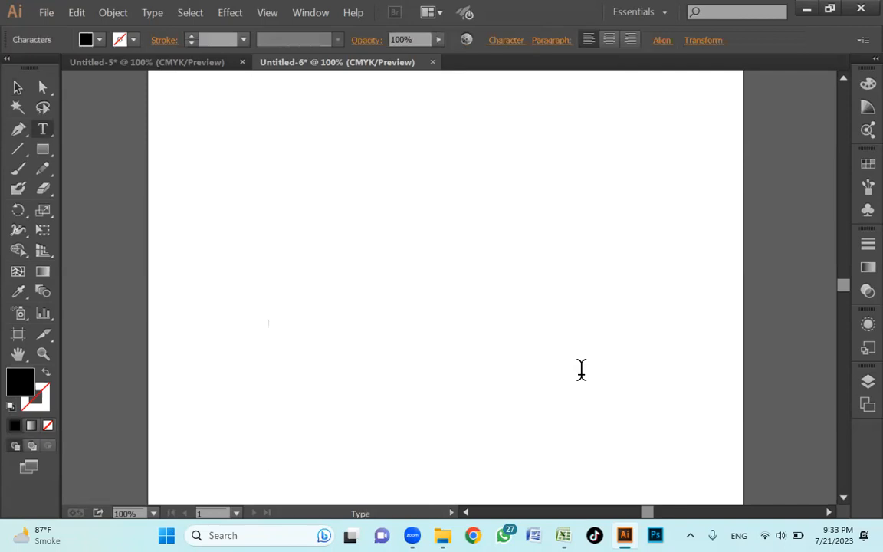
pyautogui.press('Escape')
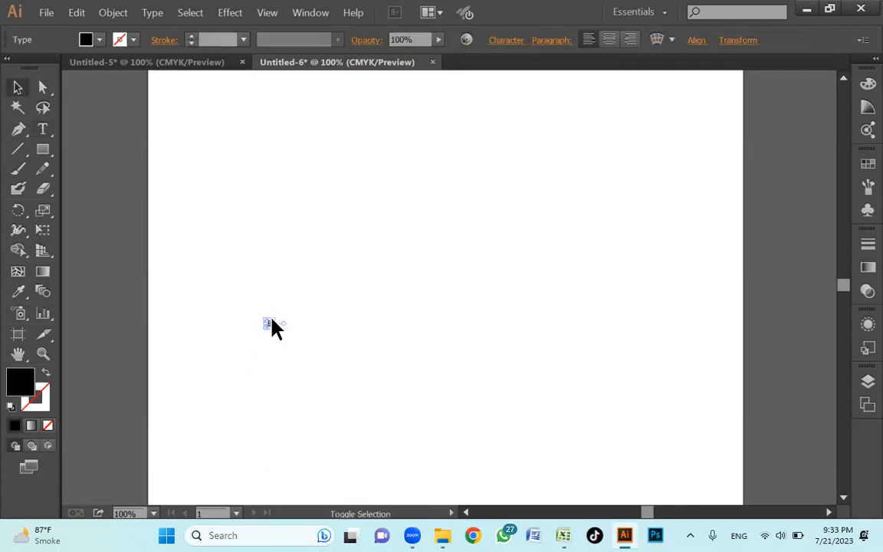
pyautogui.moveTo(275, 321); pyautogui.dragTo(597, 118)
pyautogui.moveTo(404, 242); pyautogui.dragTo(460, 311)
pyautogui.moveTo(477, 203); pyautogui.dragTo(518, 123)
pyautogui.moveTo(507, 242); pyautogui.dragTo(495, 273)
pyautogui.click(566, 276)
pyautogui.click(477, 331)
pyautogui.moveTo(436, 337); pyautogui.dragTo(359, 366)
pyautogui.moveTo(431, 187); pyautogui.dragTo(459, 144)
pyautogui.moveTo(417, 252); pyautogui.dragTo(467, 244)
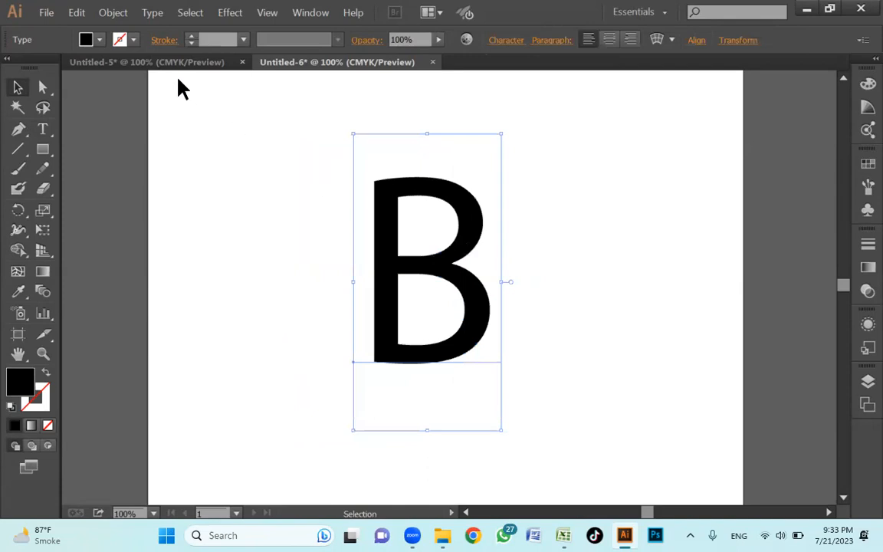
# - Expand the letter B into editable shapes with Object and Fill enabled, and deselect it
pyautogui.click(113, 12)
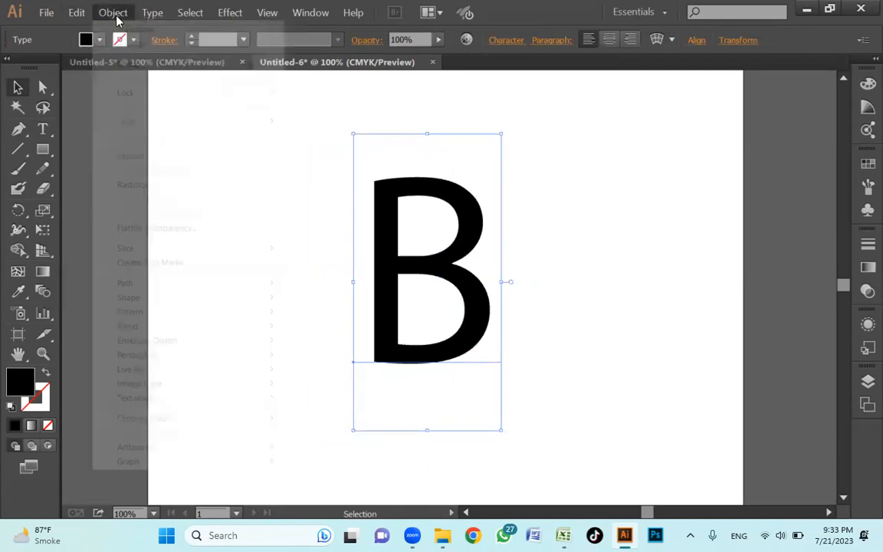
pyautogui.click(131, 156)
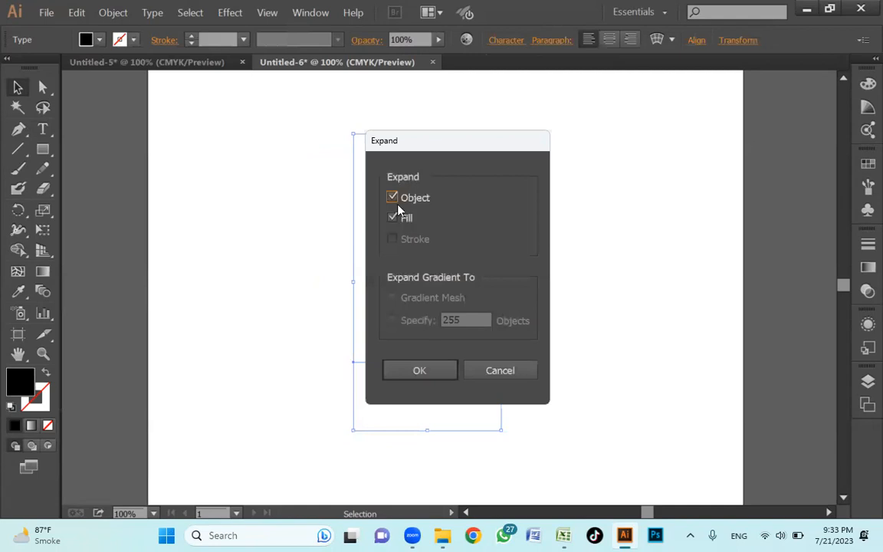
pyautogui.click(427, 374)
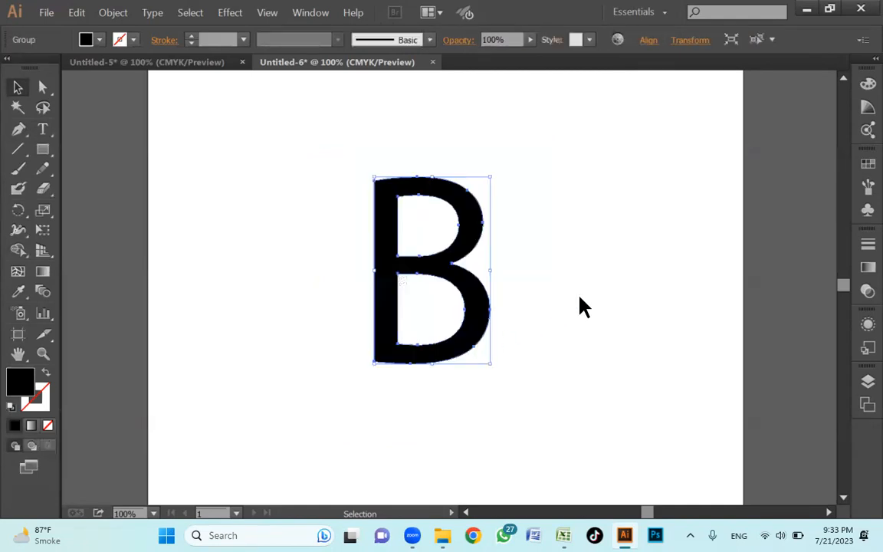
pyautogui.click(520, 296)
# - Remove the fill of the expanded B and give it a black stroke
pyautogui.click(482, 314)
pyautogui.click(99, 40)
pyautogui.click(11, 67)
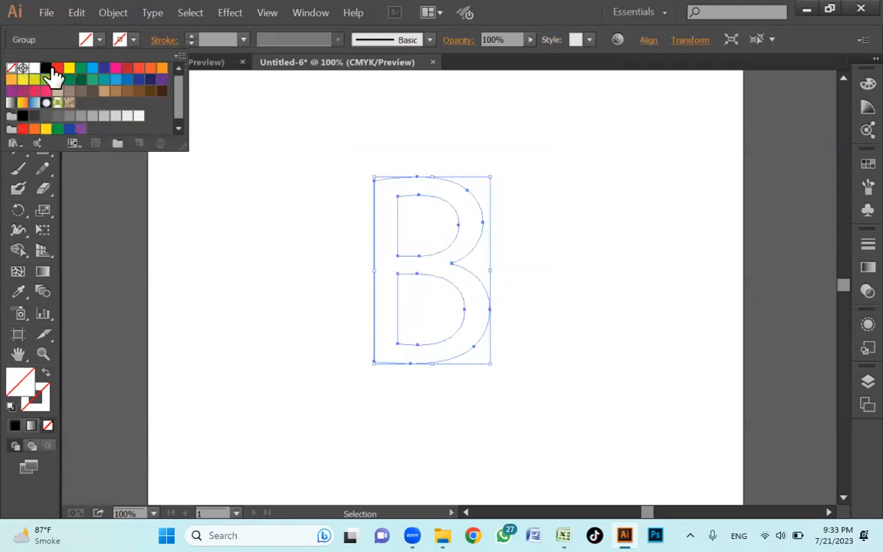
pyautogui.click(132, 43)
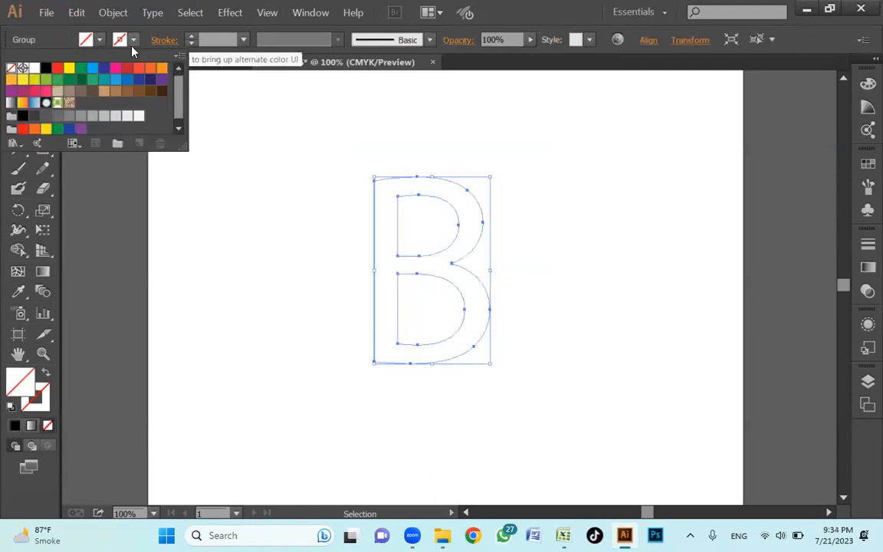
pyautogui.click(46, 68)
pyautogui.click(538, 237)
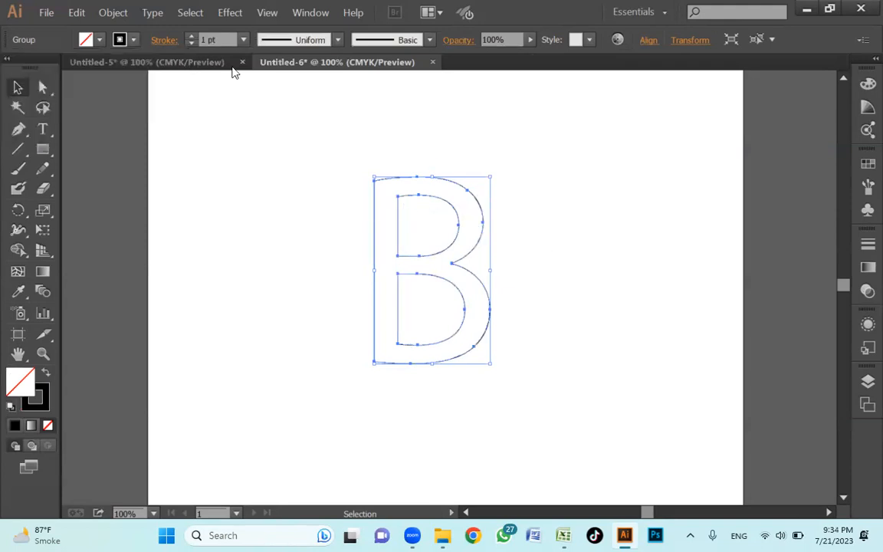
# - Set the outlined B's stroke weight to 2 pt and place a copy beside it on the right
pyautogui.click(191, 36)
pyautogui.click(190, 37)
pyautogui.click(191, 44)
pyautogui.click(502, 276)
pyautogui.moveTo(466, 270)
pyautogui.mouseDown()
pyautogui.moveTo(328, 266)
pyautogui.moveTo(546, 270)
pyautogui.moveTo(507, 271)
pyautogui.mouseUp()
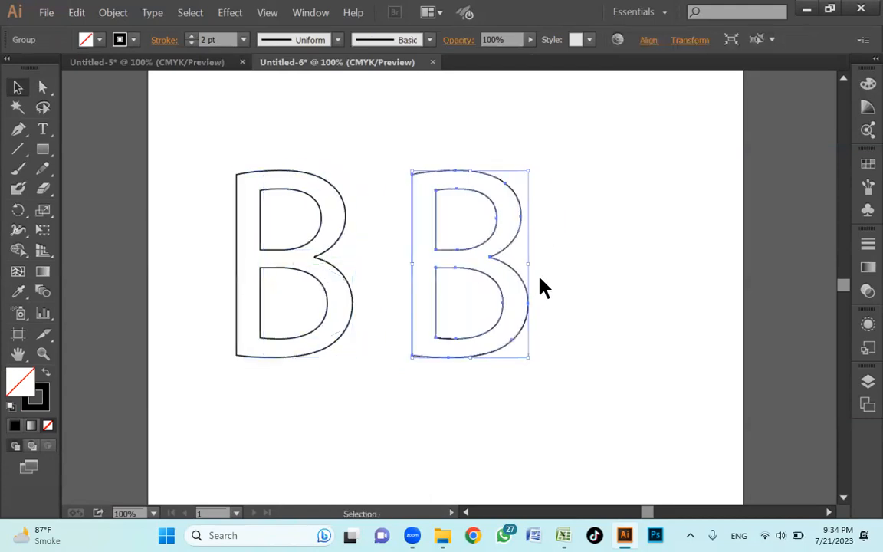
# - Give the right-hand B a dashed stroke that preserves exact dash and gap lengths, with a 5 pt dash
pyautogui.click(162, 43)
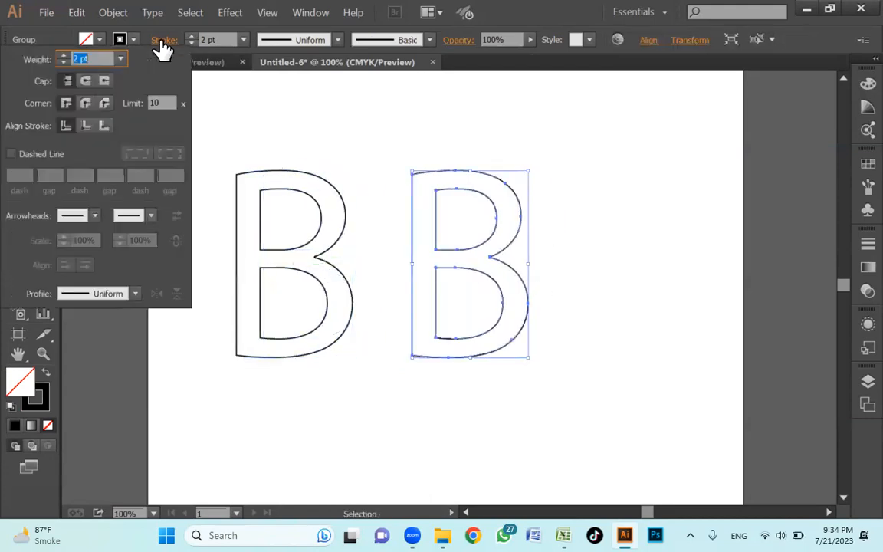
pyautogui.click(11, 154)
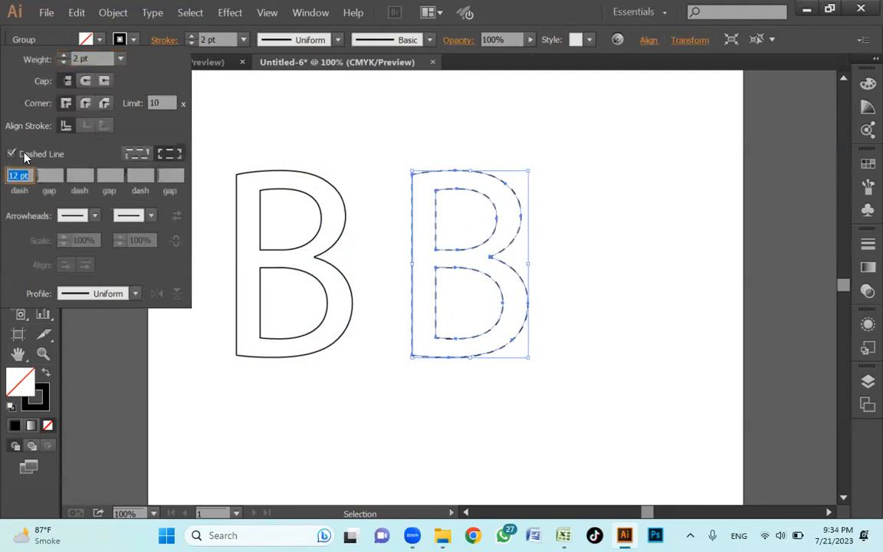
pyautogui.click(172, 155)
pyautogui.click(139, 157)
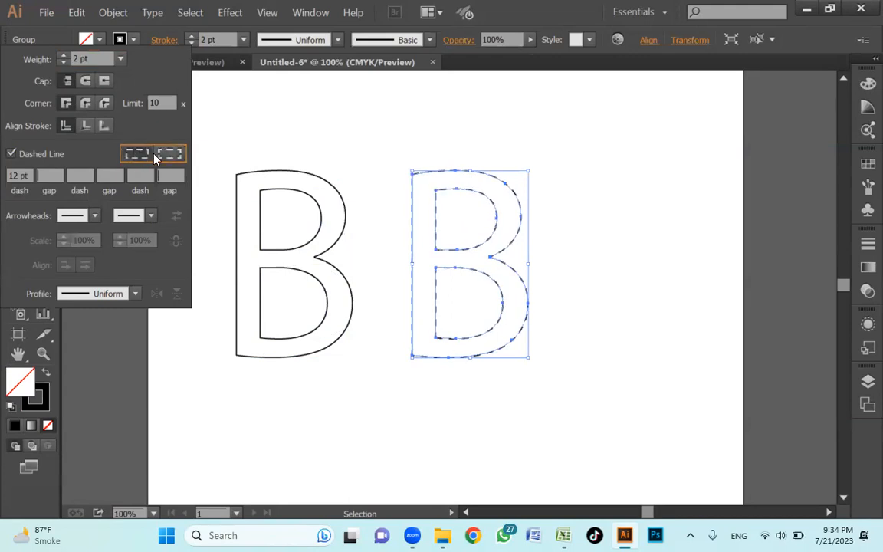
pyautogui.click(27, 173)
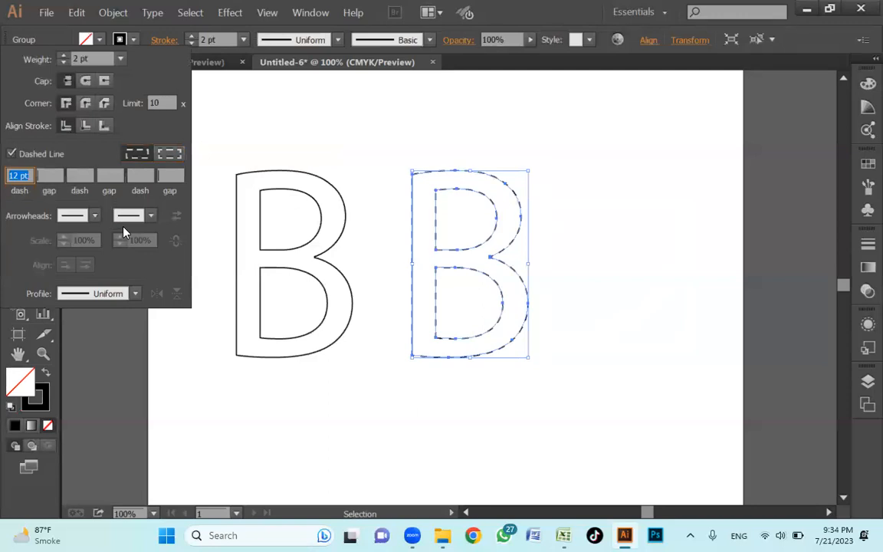
pyautogui.write('5')
pyautogui.press('Return')
pyautogui.click(627, 264)
# - Shift the dashed B slightly to the right, set its dash length to 20 pt and deselect it
pyautogui.press('z')
pyautogui.moveTo(335, 138); pyautogui.dragTo(577, 360)
pyautogui.press('space')
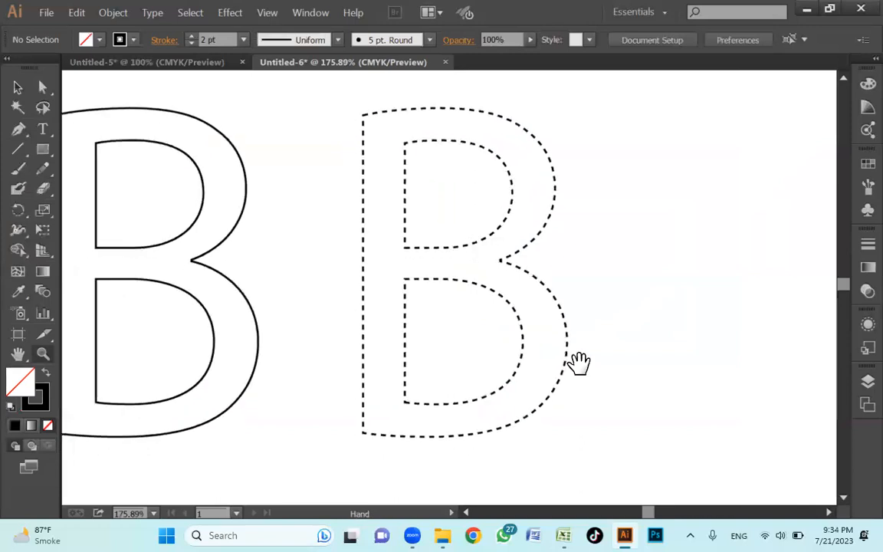
pyautogui.moveTo(558, 319); pyautogui.dragTo(603, 311)
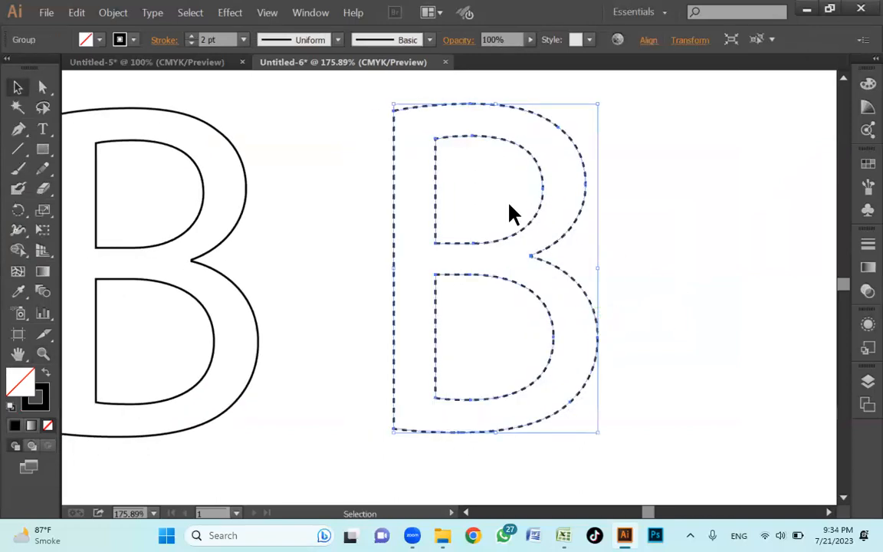
pyautogui.click(163, 40)
pyautogui.click(17, 175)
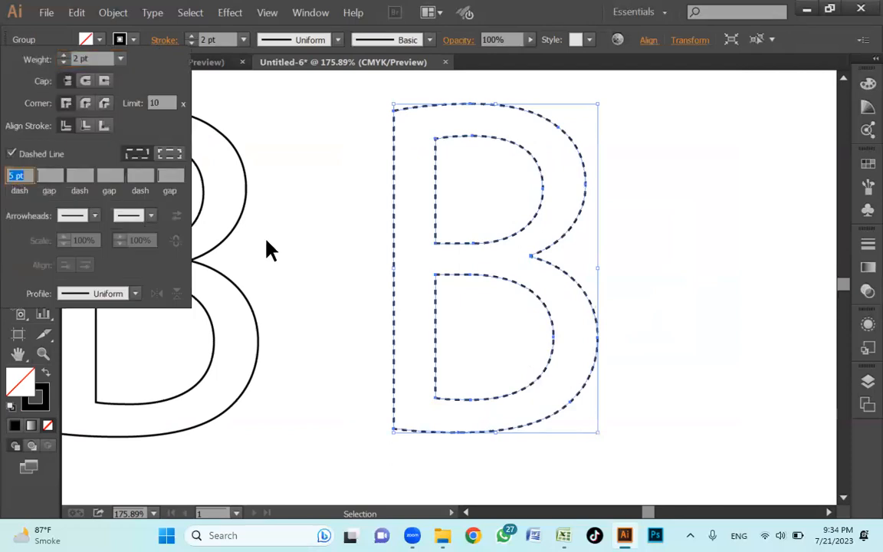
pyautogui.write('20')
pyautogui.press('Return')
pyautogui.click(716, 353)
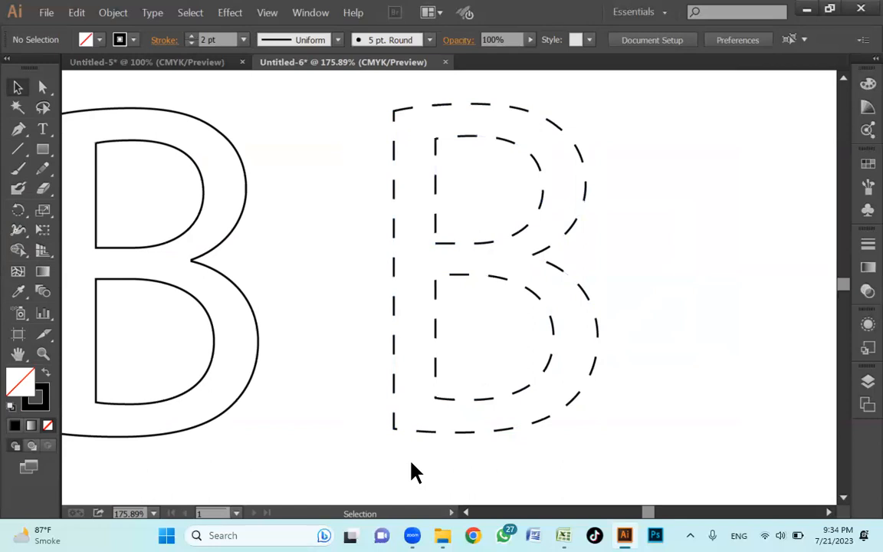
# - View the solid and dashed B outlines side by side on the artboard
pyautogui.press('z')
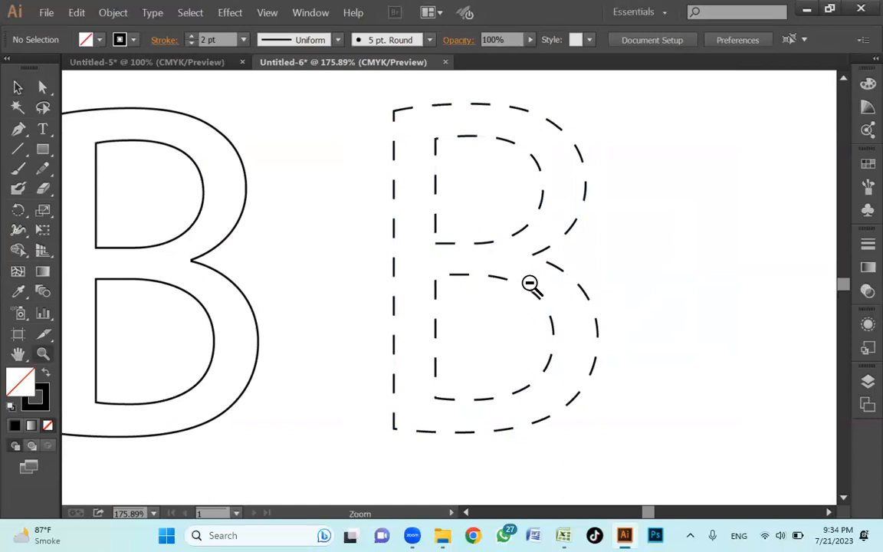
pyautogui.keyDown('alt'); pyautogui.click(530, 284); pyautogui.keyUp('alt')
pyautogui.keyDown('alt'); pyautogui.click(512, 286); pyautogui.keyUp('alt')
pyautogui.press('v')
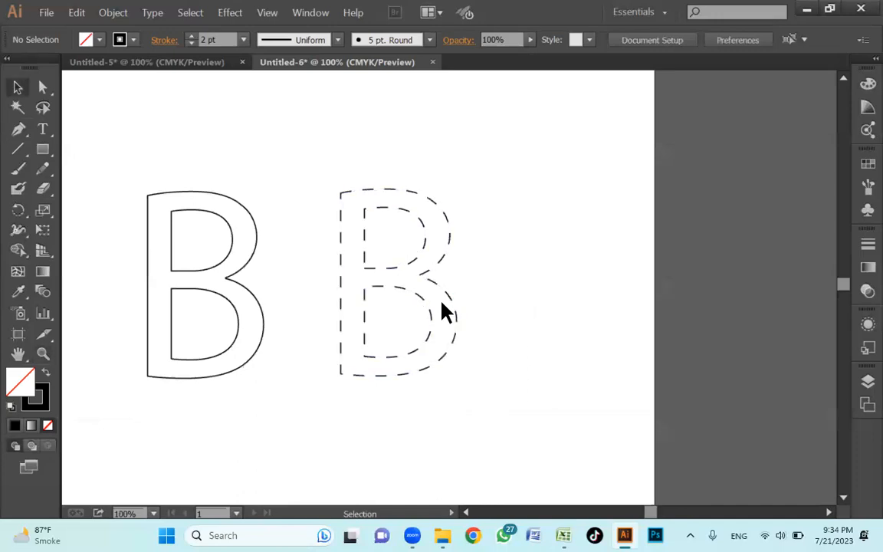
pyautogui.press('z')
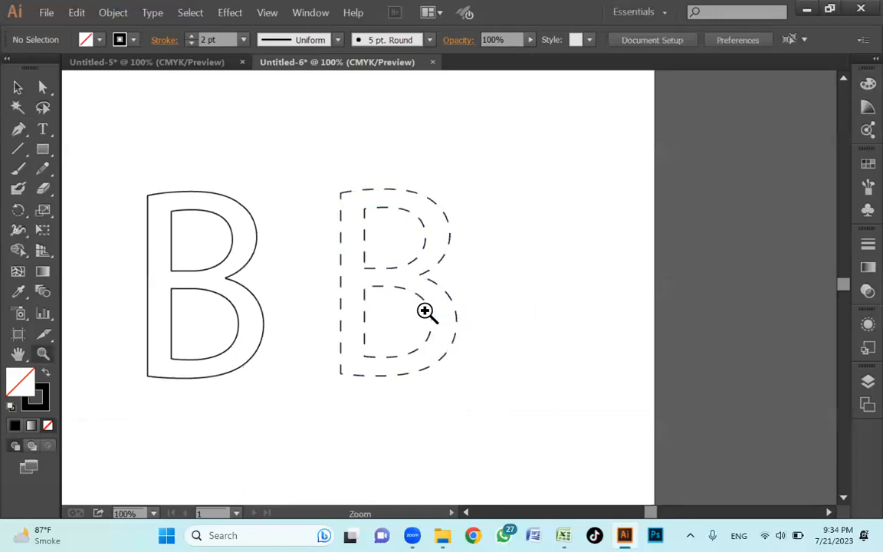
pyautogui.keyDown('alt'); pyautogui.click(512, 344); pyautogui.keyUp('alt')
pyautogui.press('v')
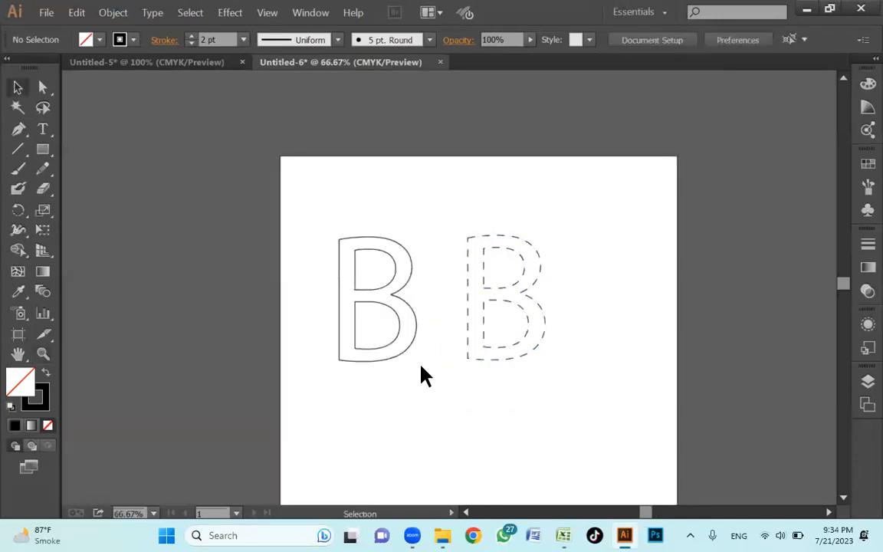
# - Switch to File Explorer and open the Projects (I:) drive from This PC
pyautogui.moveTo(442, 535)
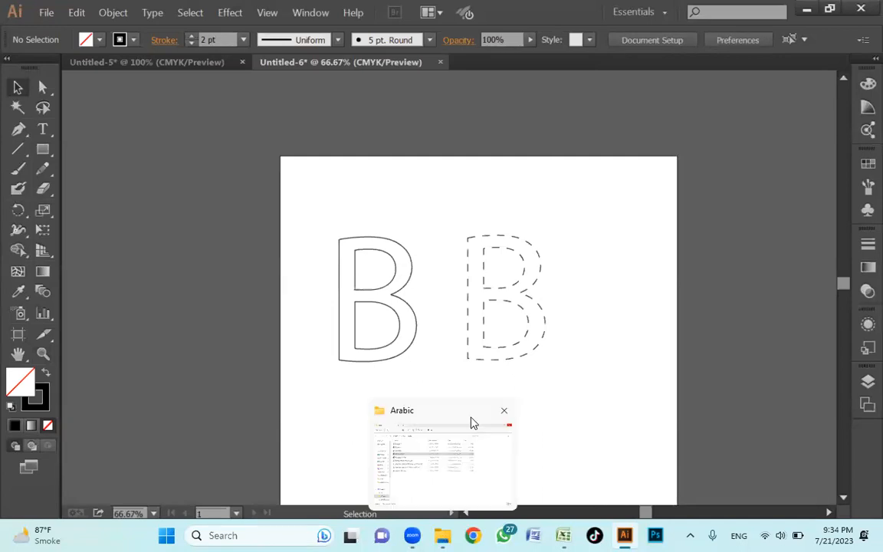
pyautogui.click(471, 425)
pyautogui.scroll(-3, 73, 409)
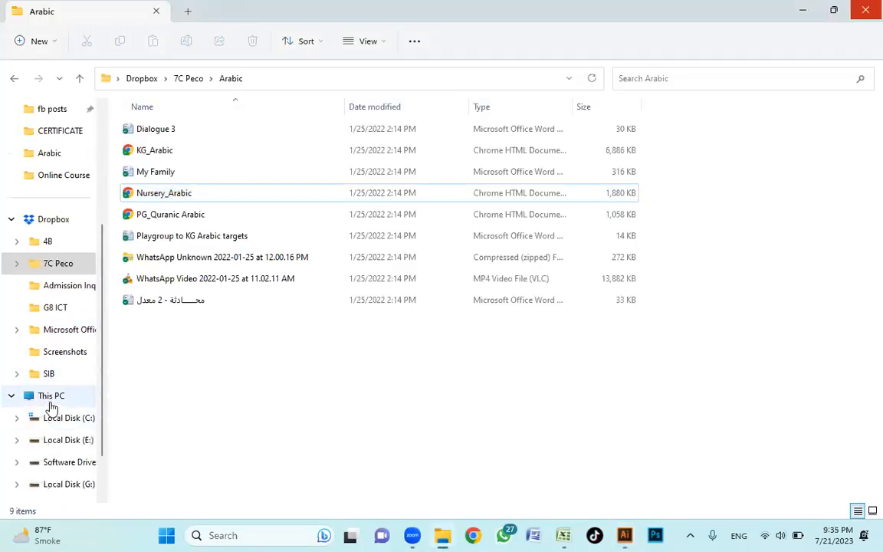
pyautogui.click(51, 397)
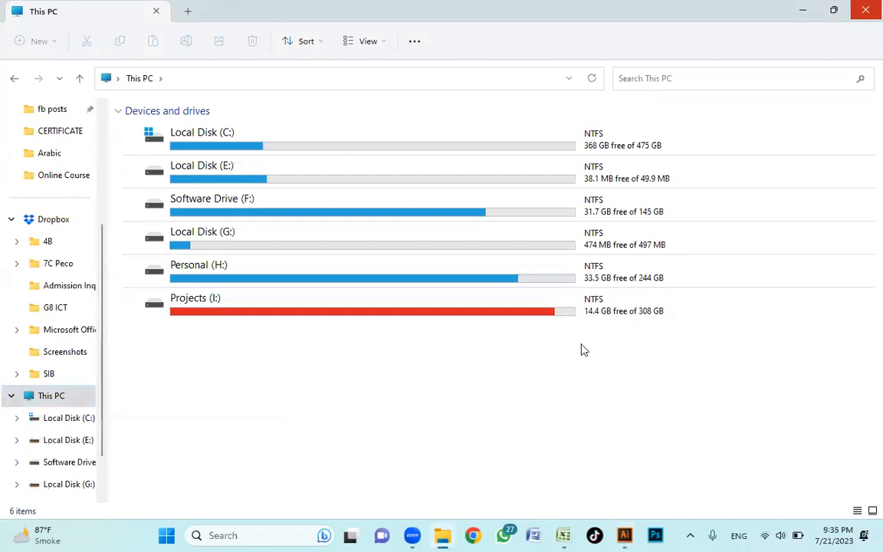
pyautogui.click(414, 319)
pyautogui.doubleClick(414, 319)
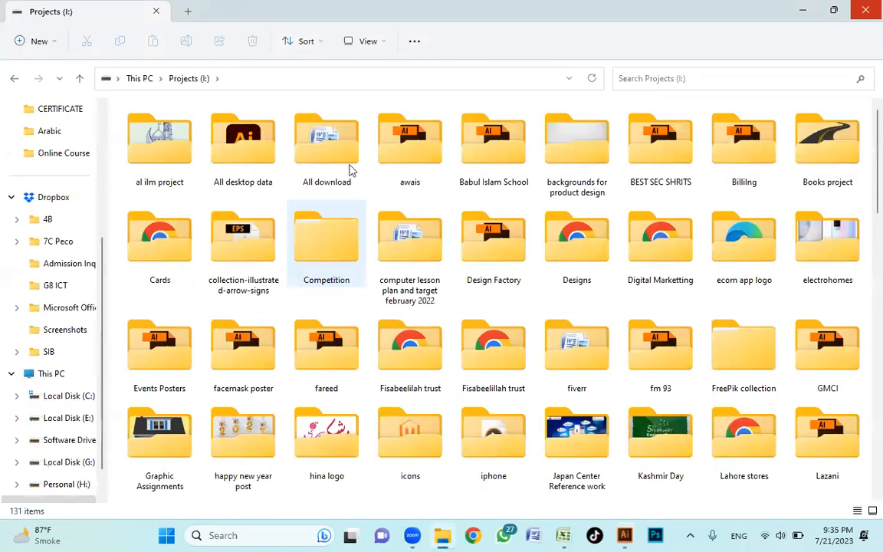
# - Open ENDING OF NERSURY FILE from Babul Islam School > Final Books Data and dismiss the missing fonts notice
pyautogui.doubleClick(494, 153)
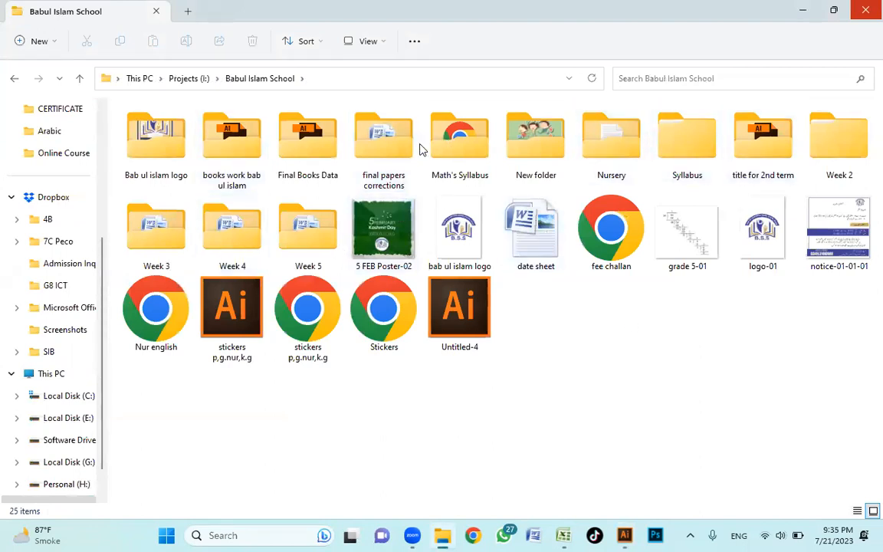
pyautogui.click(304, 141)
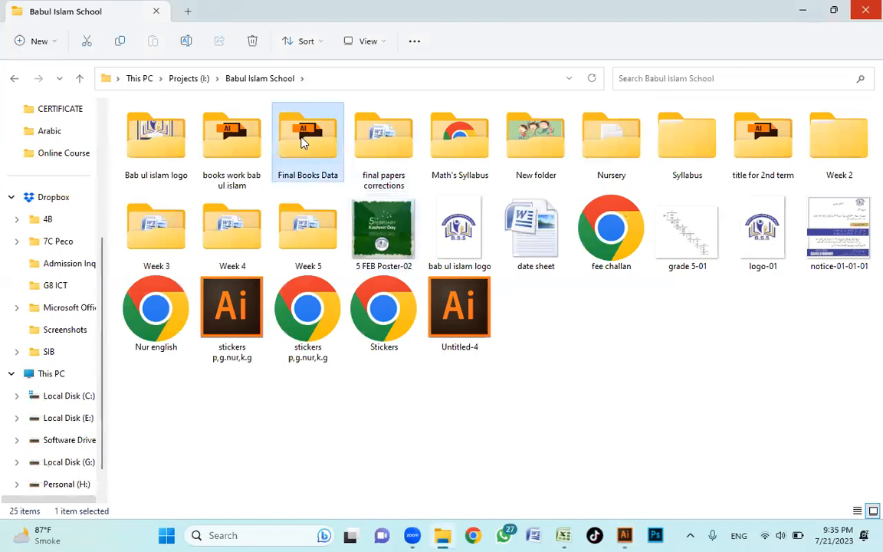
pyautogui.doubleClick(303, 142)
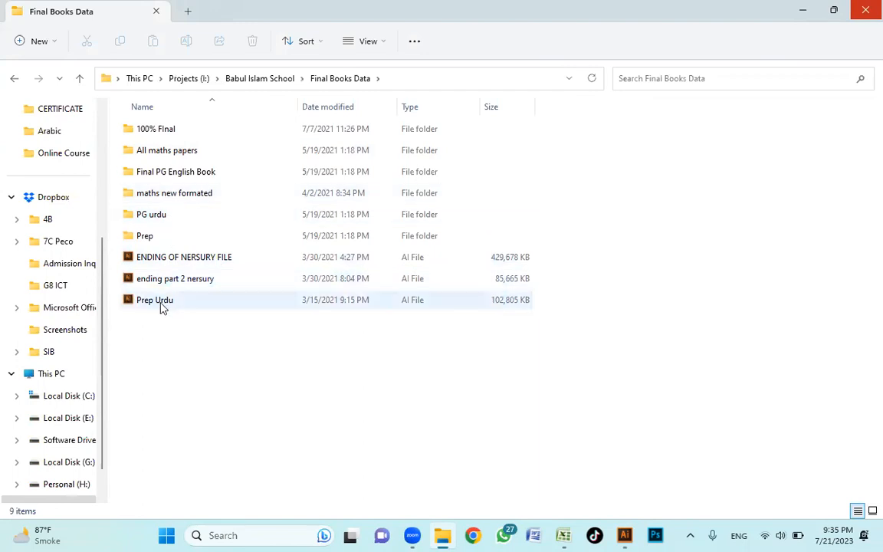
pyautogui.doubleClick(208, 262)
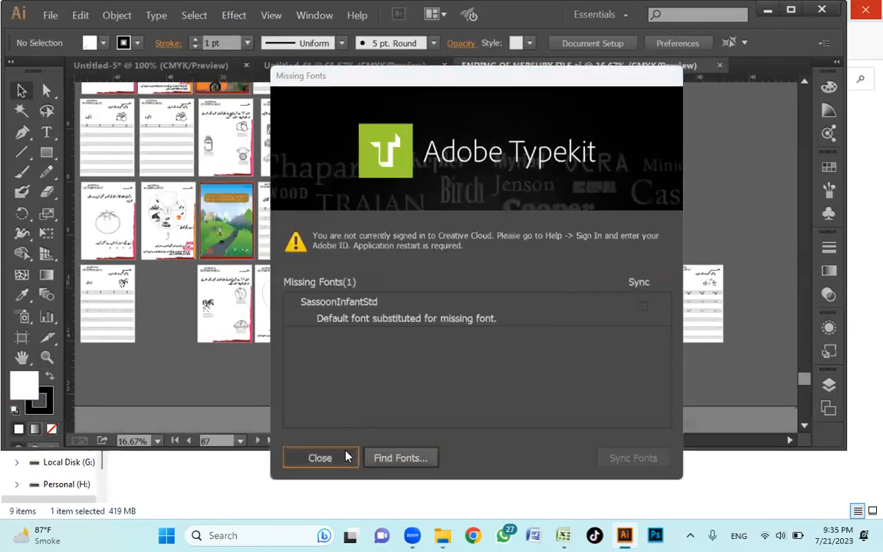
pyautogui.click(346, 457)
# - Examine the overall artboard layout of the nursery workbook up to its first tracing pages
pyautogui.keyDown('ctrl'); pyautogui.keyDown('alt'); pyautogui.click(355, 227); pyautogui.keyUp('alt'); pyautogui.keyUp('ctrl')
pyautogui.moveTo(400, 234); pyautogui.dragTo(502, 357)
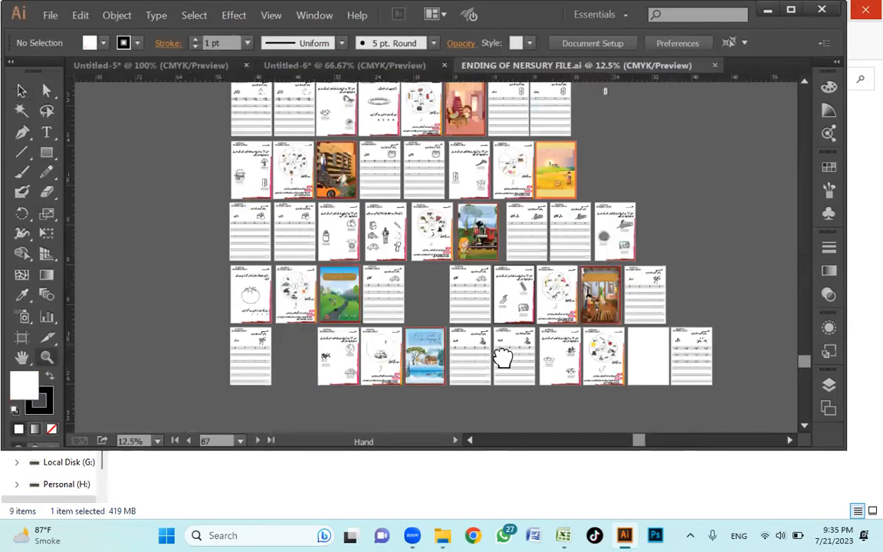
pyautogui.moveTo(490, 330); pyautogui.dragTo(494, 352)
pyautogui.moveTo(499, 234); pyautogui.dragTo(503, 336)
pyautogui.moveTo(449, 232); pyautogui.dragTo(451, 306)
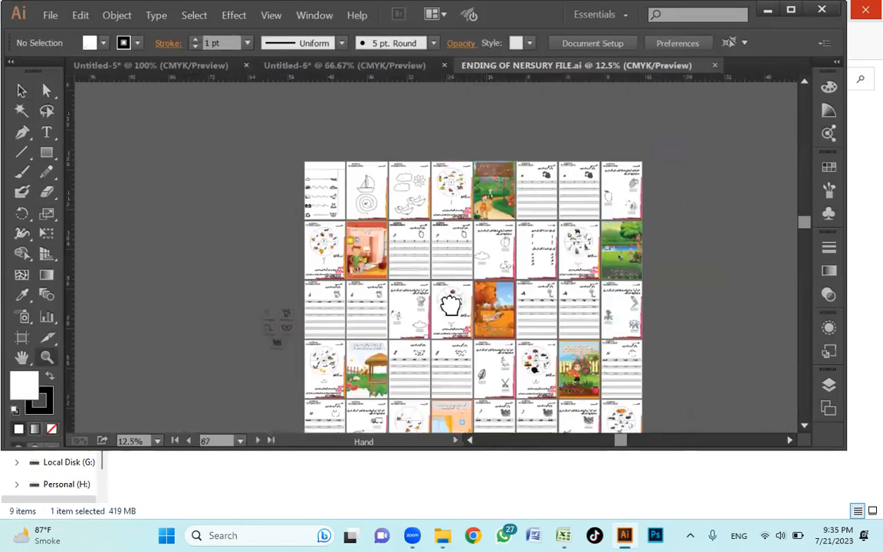
pyautogui.click(438, 239)
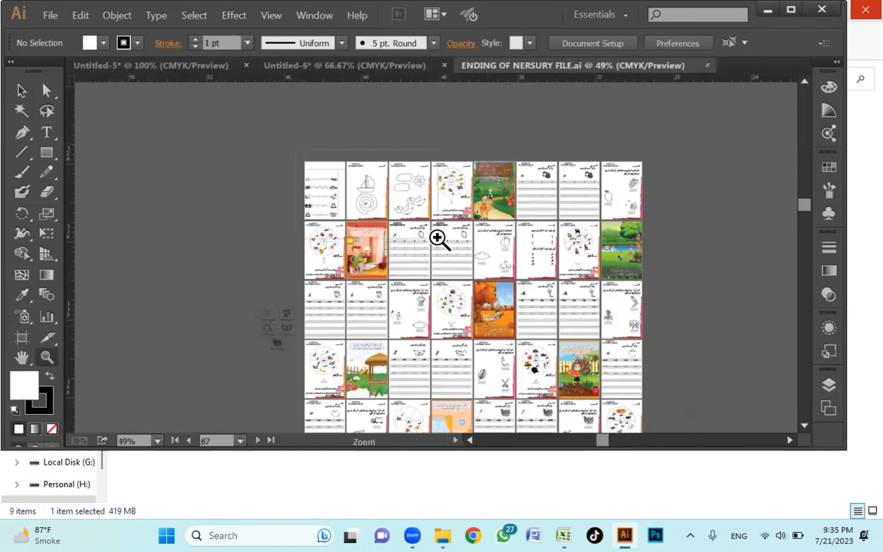
pyautogui.moveTo(155, 151); pyautogui.dragTo(476, 362)
pyautogui.click(410, 187)
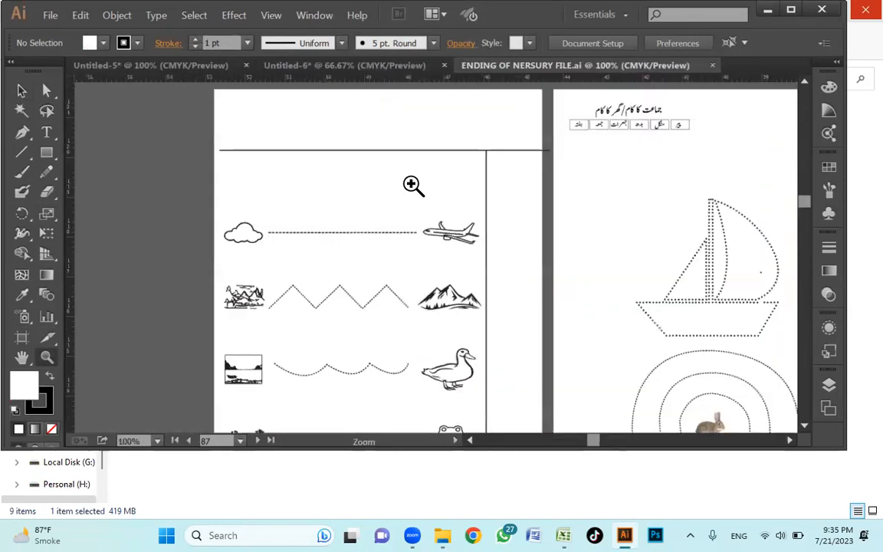
# - Examine the line-tracing pages and the Urdu heading with its row of weekday boxes
pyautogui.moveTo(477, 242); pyautogui.dragTo(443, 285)
pyautogui.moveTo(536, 140); pyautogui.dragTo(680, 213)
pyautogui.press('v')
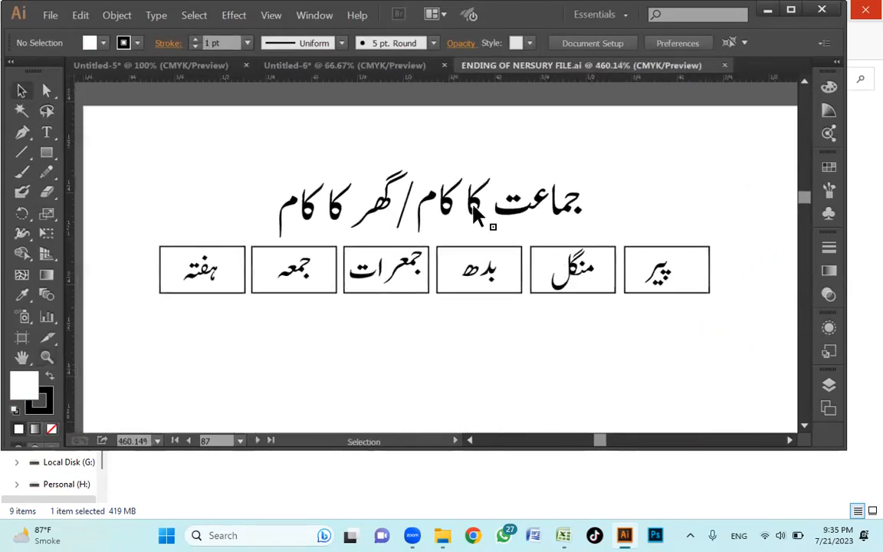
pyautogui.press('z')
pyautogui.keyDown('alt'); pyautogui.click(492, 263); pyautogui.keyUp('alt')
pyautogui.keyDown('alt'); pyautogui.click(493, 262); pyautogui.keyUp('alt')
pyautogui.keyDown('alt'); pyautogui.click(493, 262); pyautogui.keyUp('alt')
pyautogui.keyDown('alt'); pyautogui.click(493, 262); pyautogui.keyUp('alt')
pyautogui.keyDown('alt'); pyautogui.click(492, 262); pyautogui.keyUp('alt')
pyautogui.moveTo(628, 280); pyautogui.dragTo(527, 201)
pyautogui.moveTo(481, 134); pyautogui.dragTo(705, 241)
# - Examine the workbook's letter wheel, illustrated story and handwriting practice pages
pyautogui.keyDown('alt'); pyautogui.click(395, 220); pyautogui.keyUp('alt')
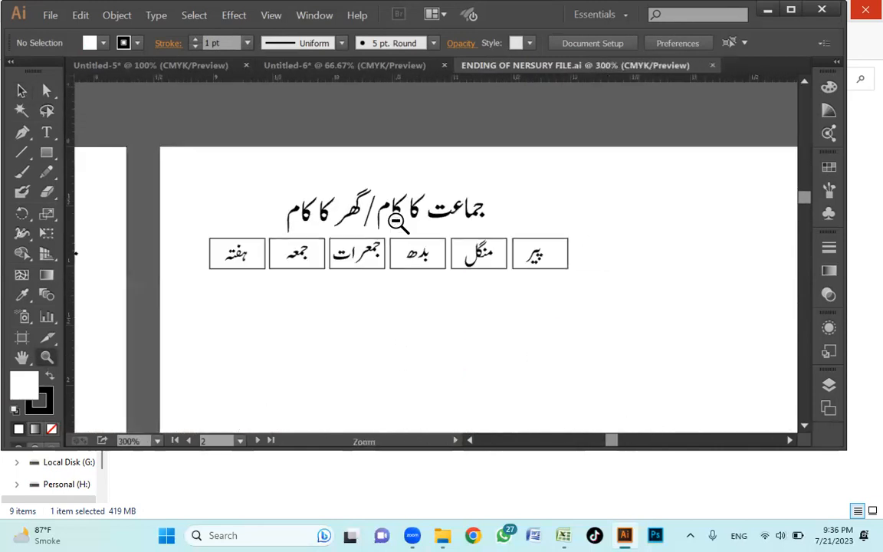
pyautogui.keyDown('alt'); pyautogui.click(396, 221); pyautogui.keyUp('alt')
pyautogui.keyDown('alt'); pyautogui.click(395, 221); pyautogui.keyUp('alt')
pyautogui.keyDown('alt'); pyautogui.click(395, 221); pyautogui.keyUp('alt')
pyautogui.moveTo(531, 344); pyautogui.dragTo(297, 213)
pyautogui.moveTo(571, 240); pyautogui.dragTo(359, 277)
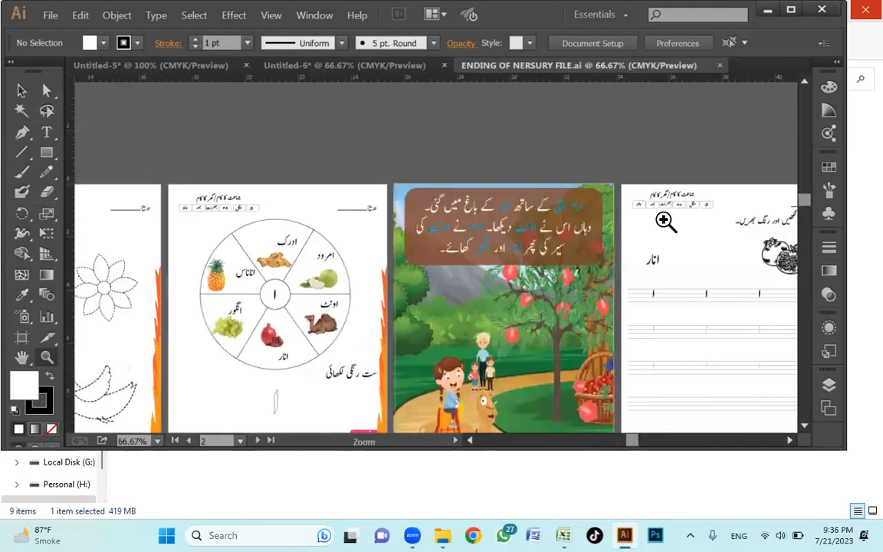
pyautogui.moveTo(665, 257); pyautogui.dragTo(446, 199)
pyautogui.moveTo(531, 227); pyautogui.dragTo(434, 213)
pyautogui.click(627, 535)
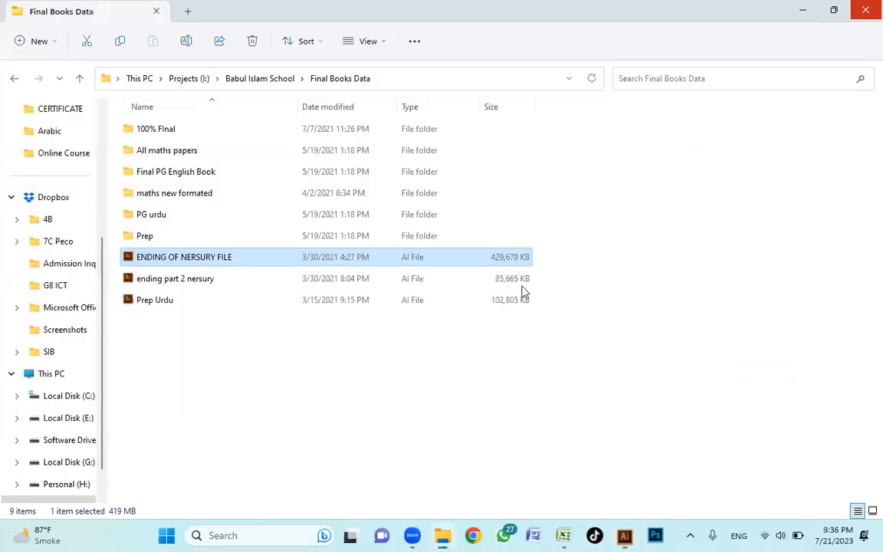
pyautogui.click(624, 535)
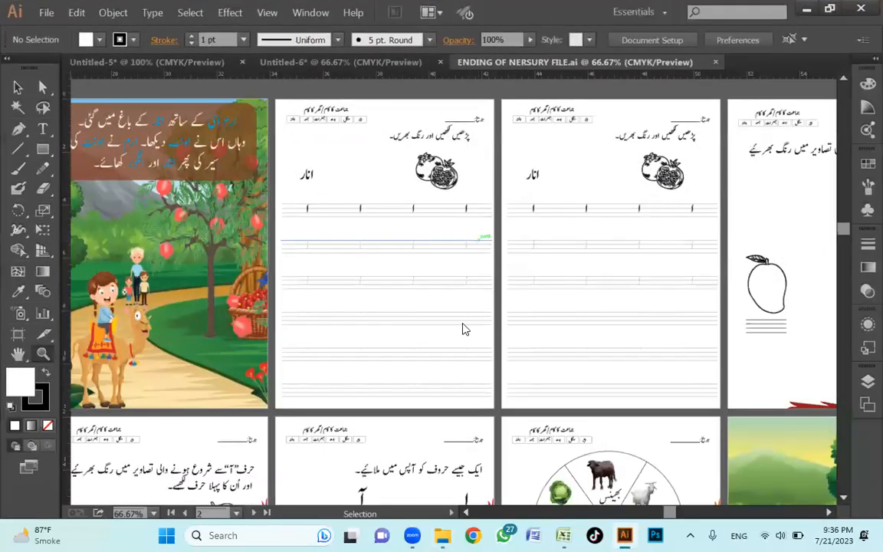
# - Create a new document with 9 A4 artboards, using inches as the unit
pyautogui.hotkey('ctrl', 'n')
pyautogui.click(359, 135)
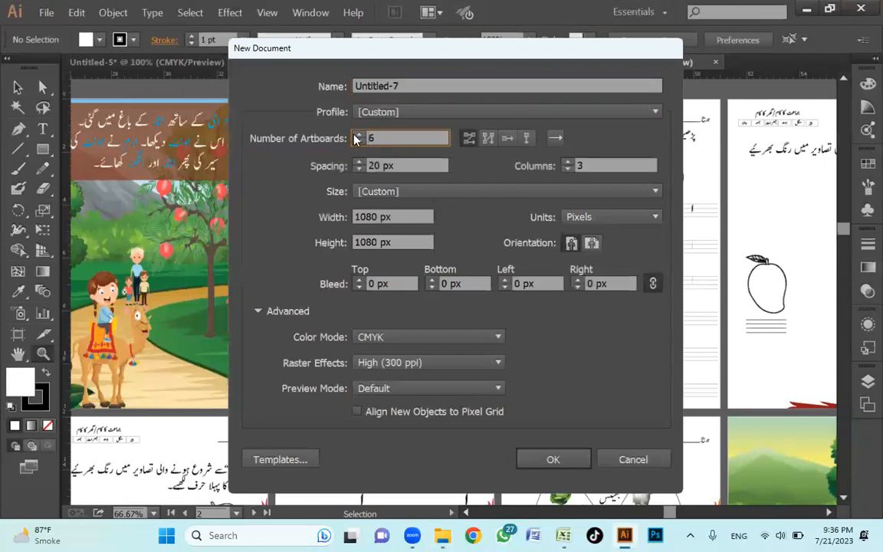
pyautogui.click(400, 164)
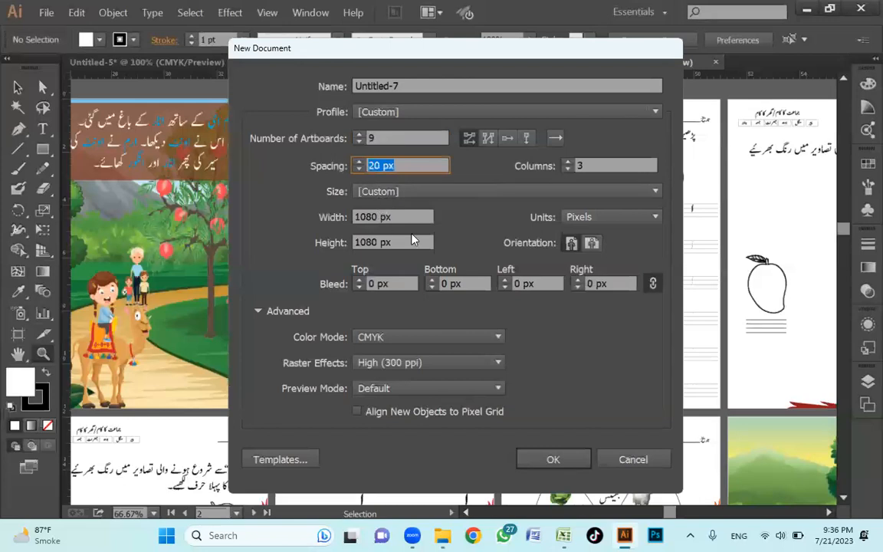
pyautogui.click(490, 191)
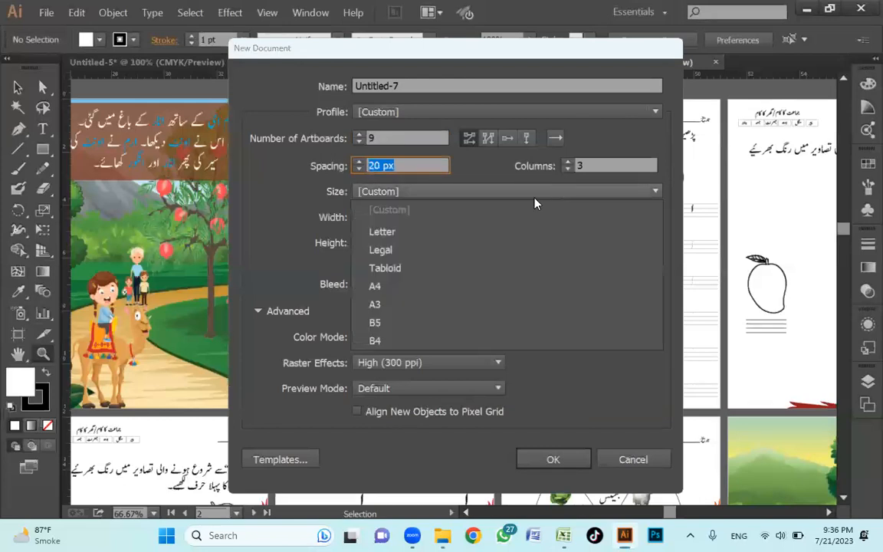
pyautogui.click(411, 285)
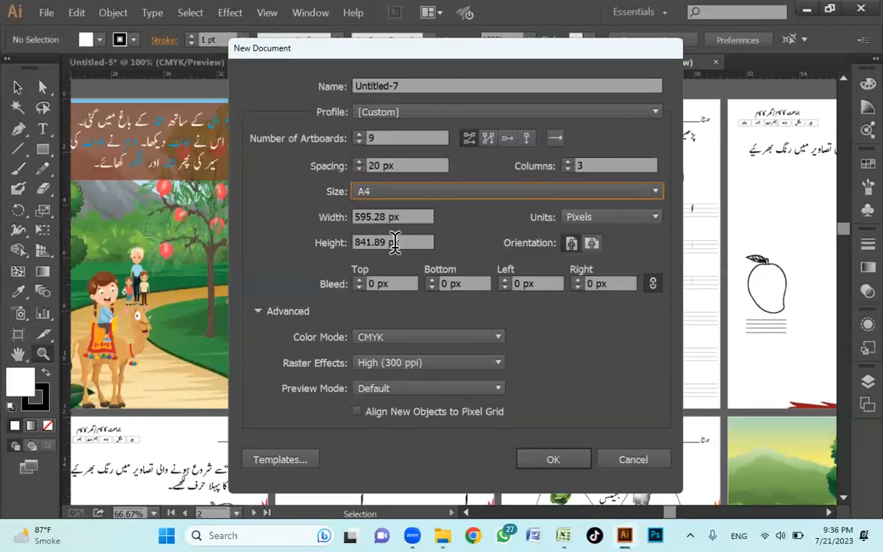
pyautogui.click(581, 219)
pyautogui.click(599, 271)
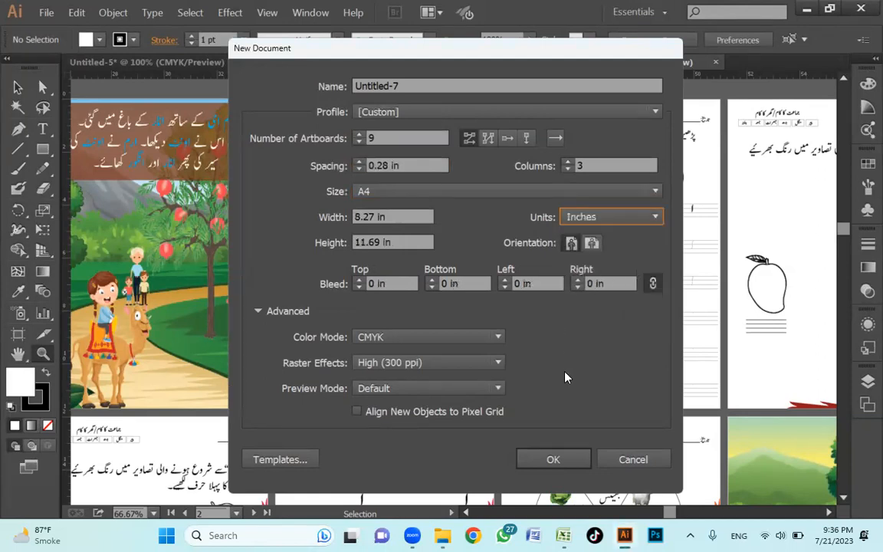
pyautogui.click(564, 460)
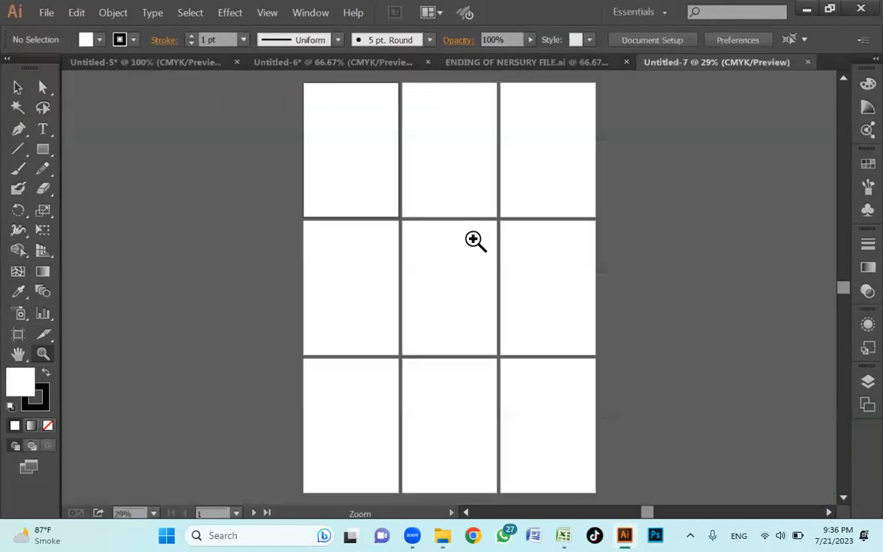
# - Draw a small rectangle near the upper-left corner of the first artboard
pyautogui.click(362, 138)
pyautogui.click(441, 193)
pyautogui.click(461, 328)
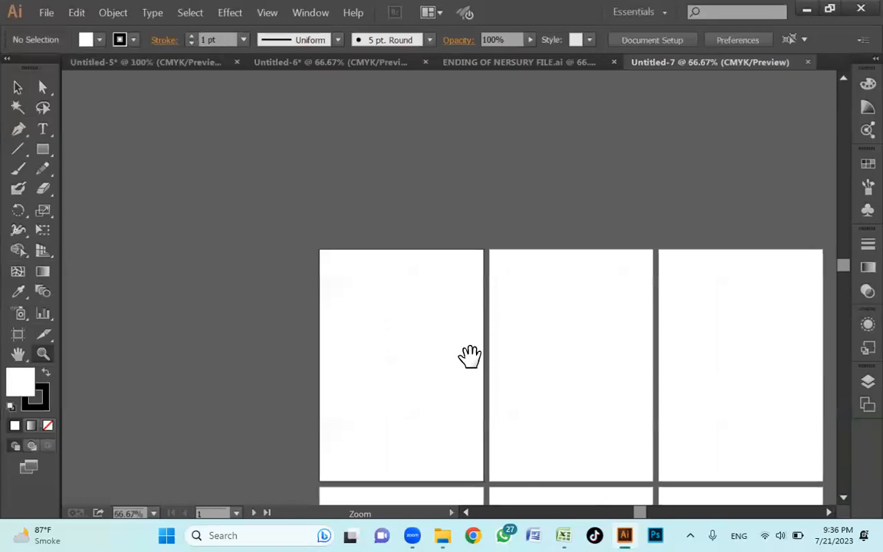
pyautogui.click(360, 219)
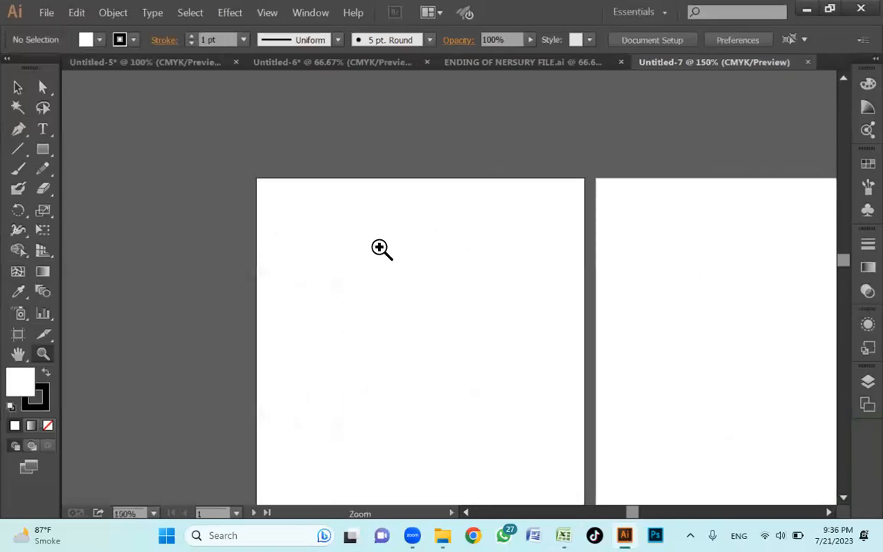
pyautogui.click(341, 223)
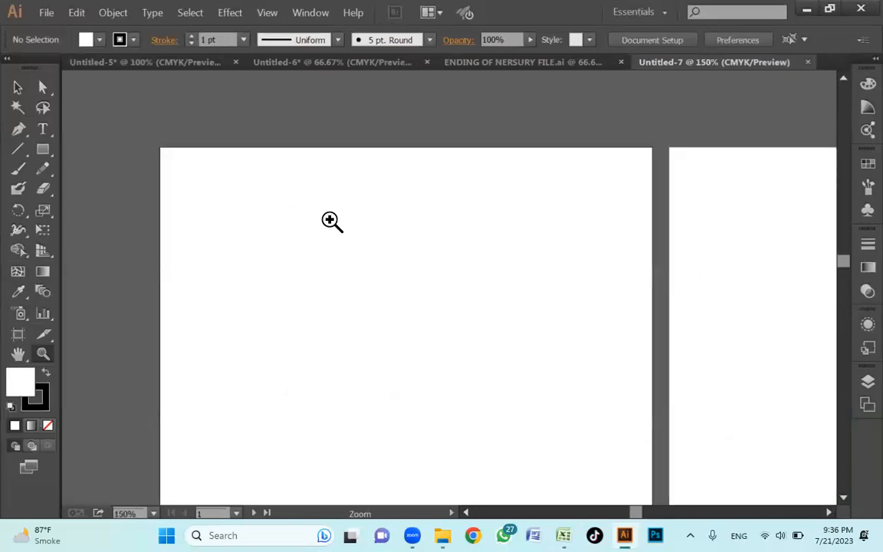
pyautogui.press('m')
pyautogui.moveTo(183, 176); pyautogui.dragTo(276, 205)
# - Copy the rectangle to its right and repeat the duplication to form an evenly spaced row of six
pyautogui.press('v')
pyautogui.hotkey('ctrl', 'd')
pyautogui.hotkey('ctrl', 'd')
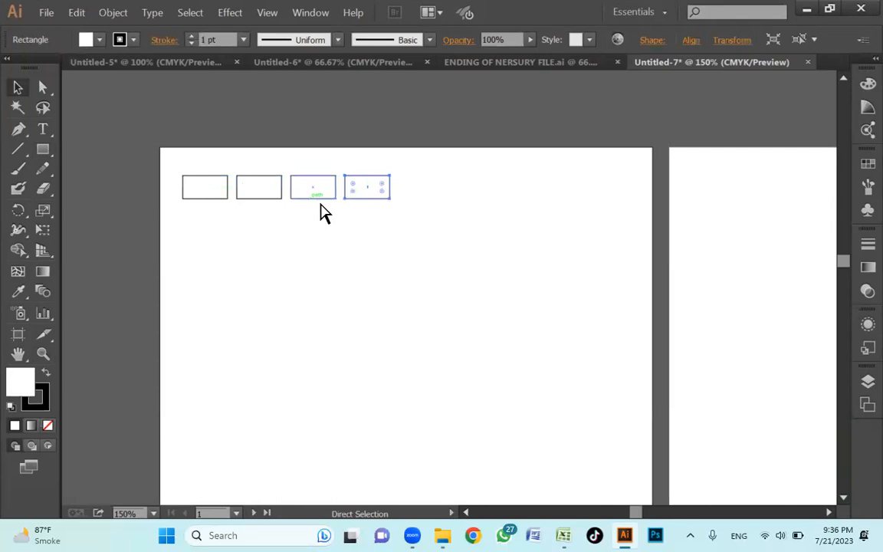
pyautogui.hotkey('ctrl', 'd')
pyautogui.hotkey('ctrl', 'd')
pyautogui.click(517, 252)
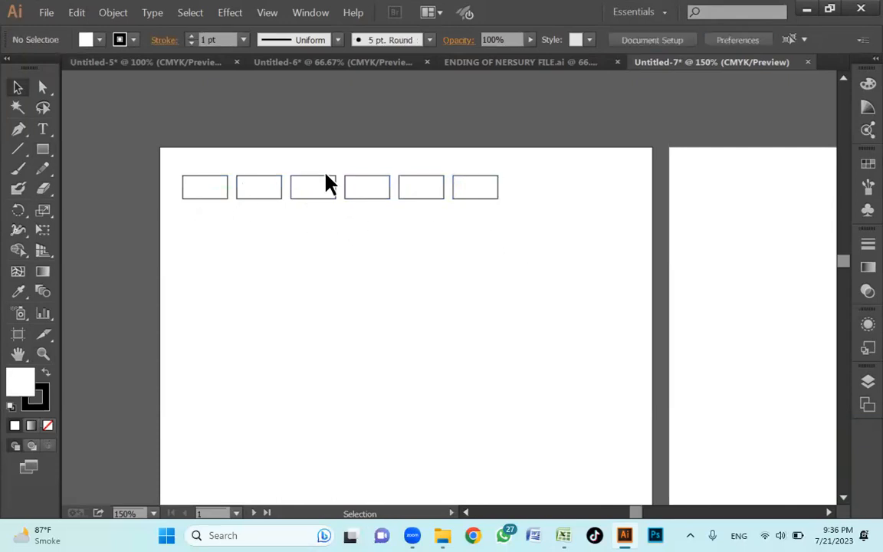
# - Copy the row of six boxes and paste it in the same position on all artboards
pyautogui.moveTo(164, 154); pyautogui.dragTo(485, 201)
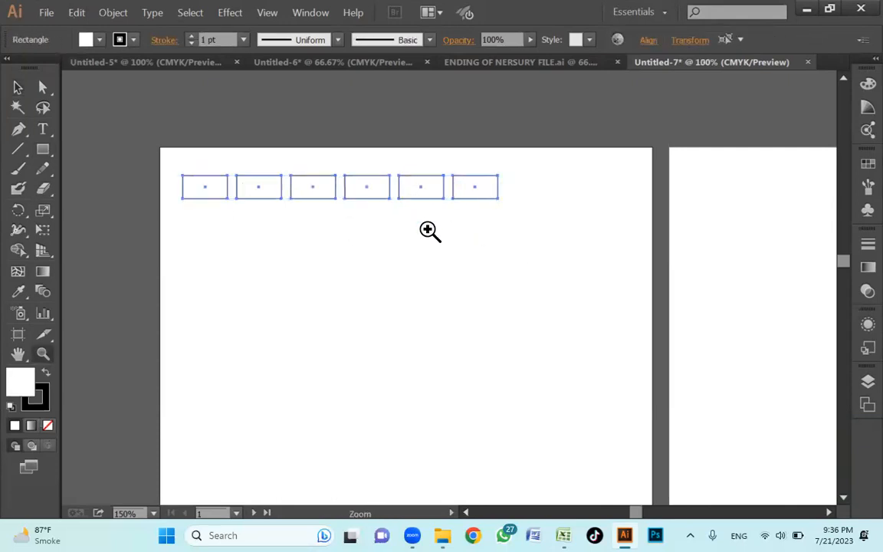
pyautogui.keyDown('ctrl'); pyautogui.keyDown('alt'); pyautogui.click(429, 231); pyautogui.keyUp('alt'); pyautogui.keyUp('ctrl')
pyautogui.moveTo(430, 231); pyautogui.dragTo(376, 213)
pyautogui.moveTo(178, 194); pyautogui.dragTo(562, 330)
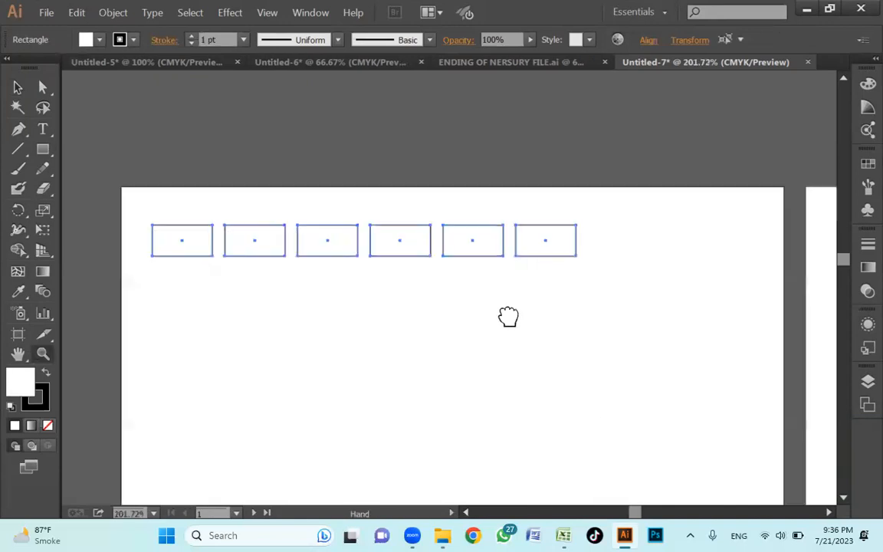
pyautogui.moveTo(508, 317); pyautogui.dragTo(492, 322)
pyautogui.moveTo(142, 192); pyautogui.dragTo(605, 331)
pyautogui.press('a')
pyautogui.press('v')
pyautogui.rightClick(432, 244)
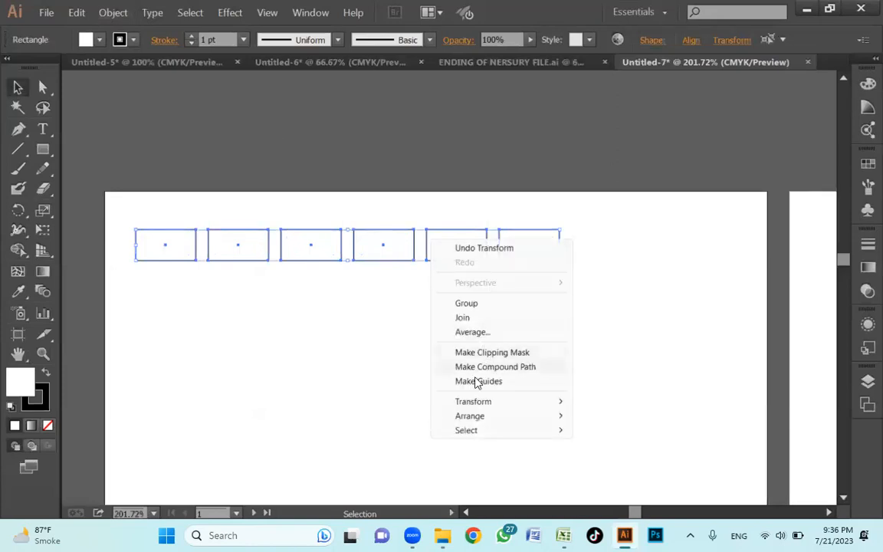
pyautogui.click(368, 299)
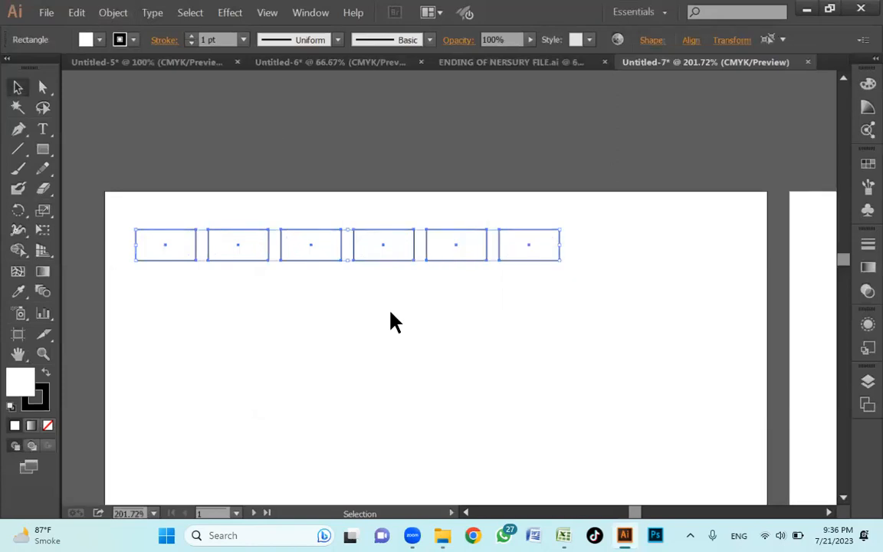
pyautogui.moveTo(127, 182); pyautogui.dragTo(606, 335)
pyautogui.press('a')
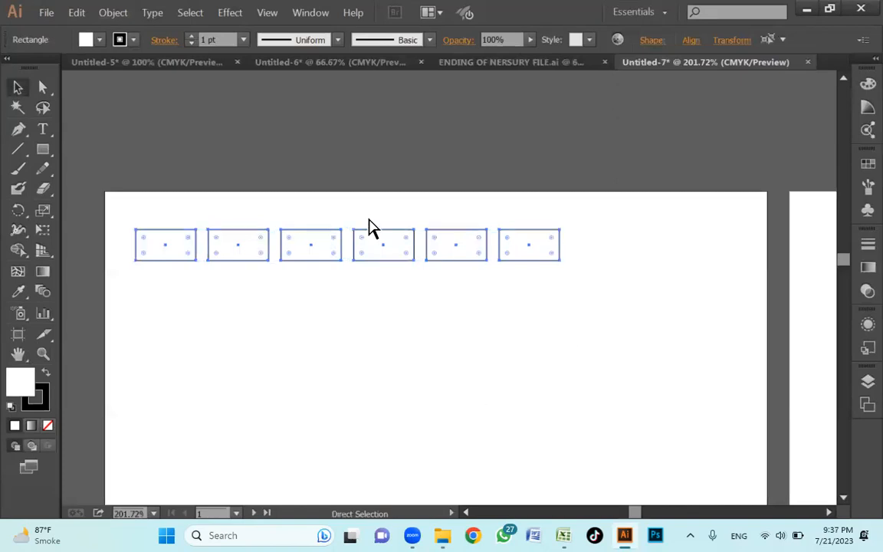
pyautogui.click(103, 14)
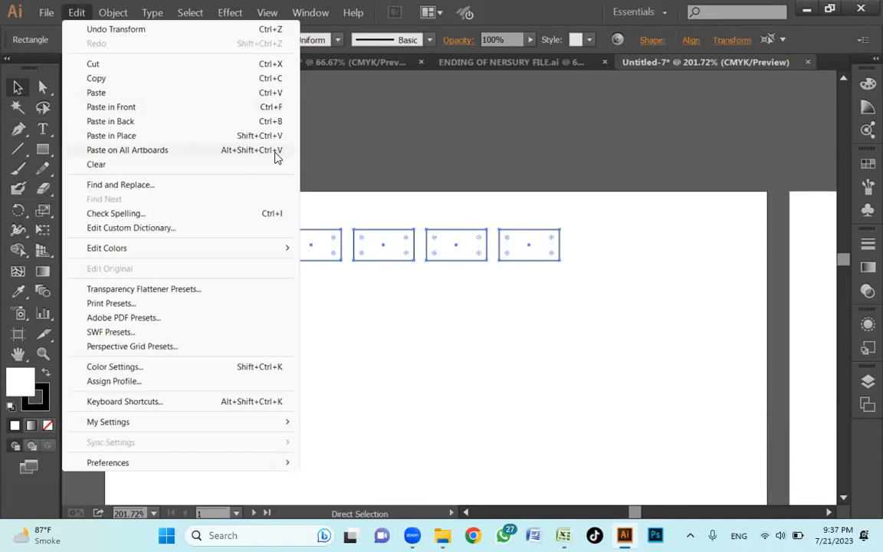
pyautogui.click(48, 14)
pyautogui.click(77, 13)
pyautogui.click(134, 151)
pyautogui.click(483, 349)
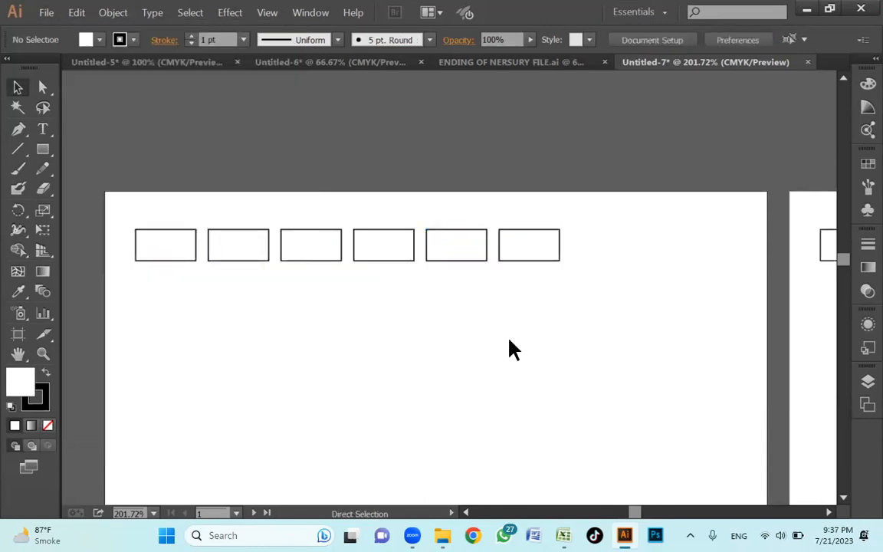
# - Examine the box rows at the head of every artboard in the new document
pyautogui.press('z')
pyautogui.keyDown('alt'); pyautogui.click(537, 279); pyautogui.keyUp('alt')
pyautogui.keyDown('alt'); pyautogui.click(537, 279); pyautogui.keyUp('alt')
pyautogui.keyDown('alt'); pyautogui.click(538, 279); pyautogui.keyUp('alt')
pyautogui.keyDown('alt'); pyautogui.click(537, 279); pyautogui.keyUp('alt')
pyautogui.moveTo(646, 396); pyautogui.dragTo(489, 284)
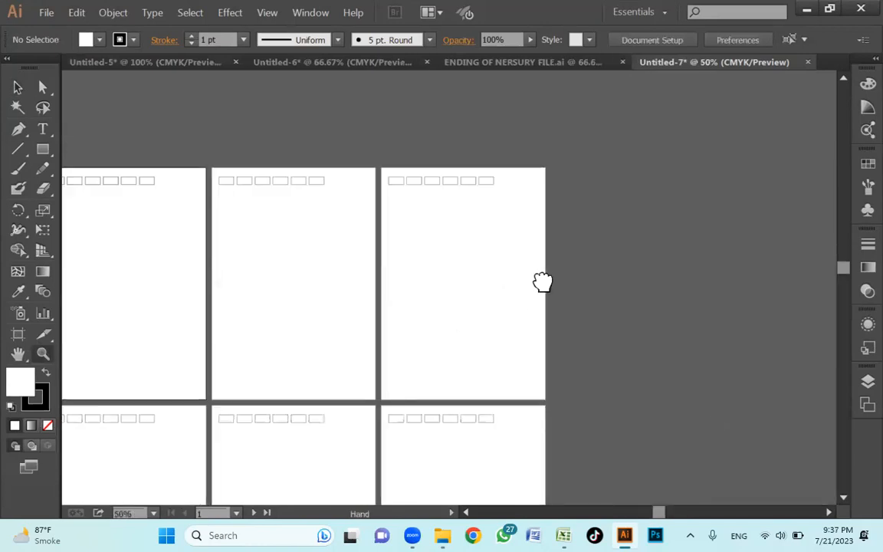
pyautogui.moveTo(353, 430); pyautogui.dragTo(521, 310)
pyautogui.moveTo(521, 447); pyautogui.dragTo(524, 288)
pyautogui.moveTo(550, 450); pyautogui.dragTo(540, 254)
pyautogui.moveTo(554, 348); pyautogui.dragTo(554, 403)
pyautogui.moveTo(522, 256); pyautogui.dragTo(511, 419)
pyautogui.moveTo(493, 266); pyautogui.dragTo(512, 400)
pyautogui.moveTo(510, 282); pyautogui.dragTo(487, 413)
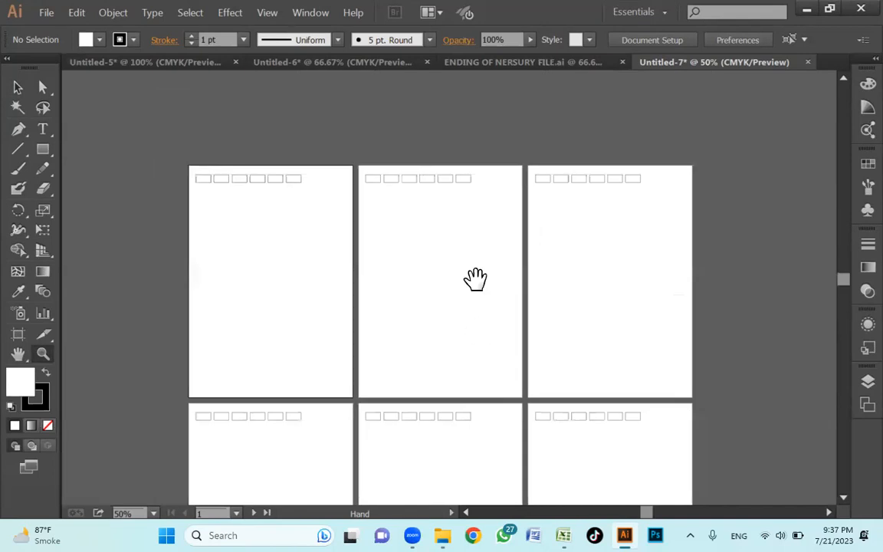
pyautogui.click(516, 204)
pyautogui.moveTo(487, 320); pyautogui.dragTo(538, 242)
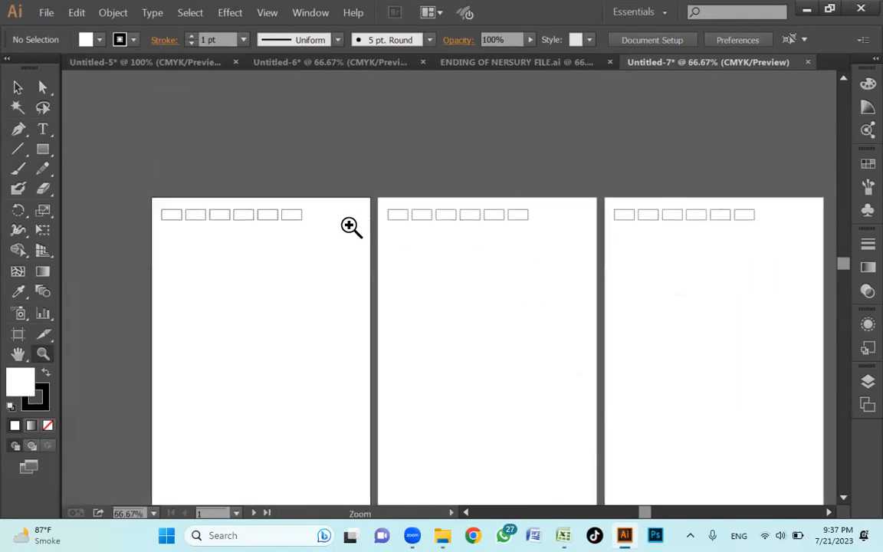
pyautogui.doubleClick(351, 226)
pyautogui.moveTo(454, 311); pyautogui.dragTo(349, 136)
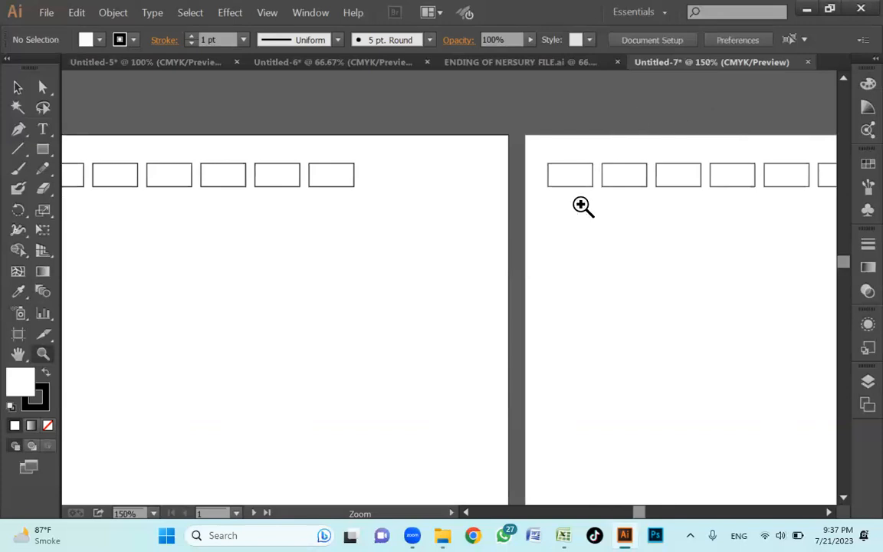
# - Close the nine-artboard document without saving it
pyautogui.click(807, 63)
pyautogui.click(526, 289)
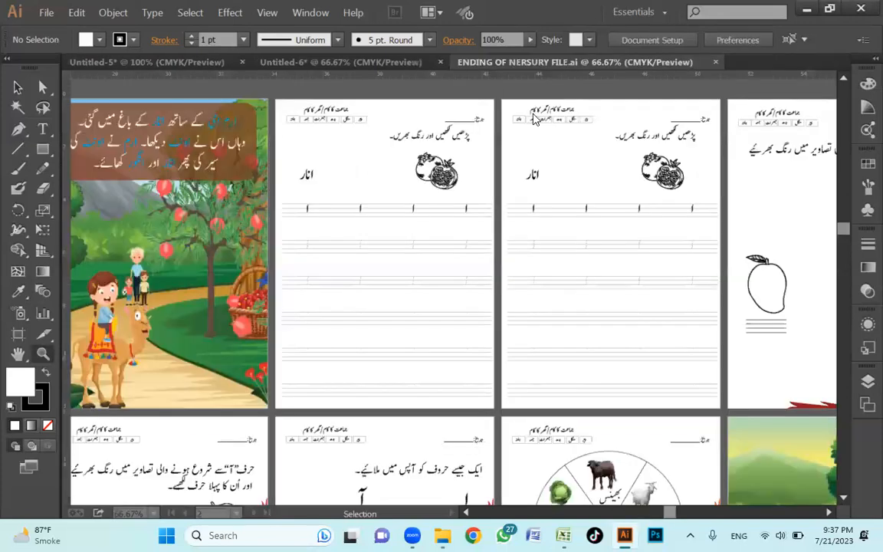
# - Examine the pomegranate, grape and mango line drawings on the workbook's colouring and writing pages
pyautogui.moveTo(279, 100); pyautogui.dragTo(579, 257)
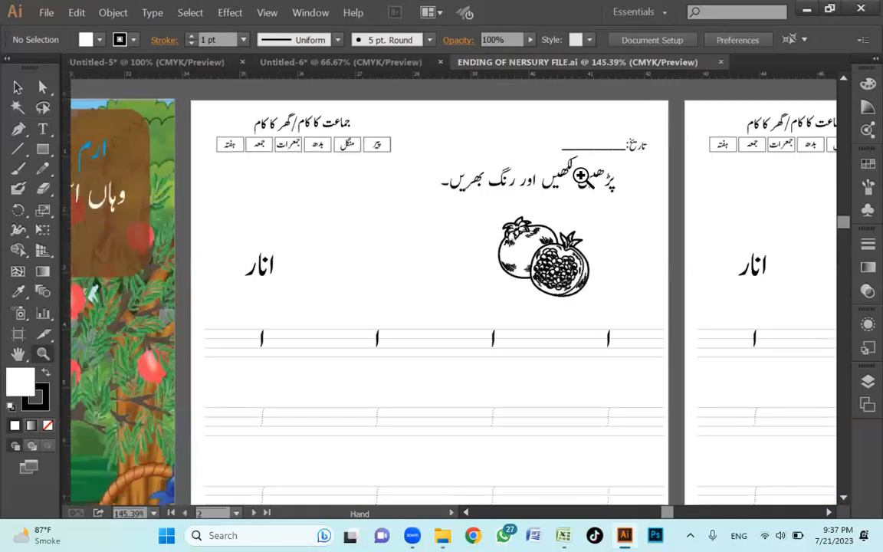
pyautogui.moveTo(503, 287); pyautogui.dragTo(512, 244)
pyautogui.keyDown('ctrl'); pyautogui.click(572, 226); pyautogui.keyUp('ctrl')
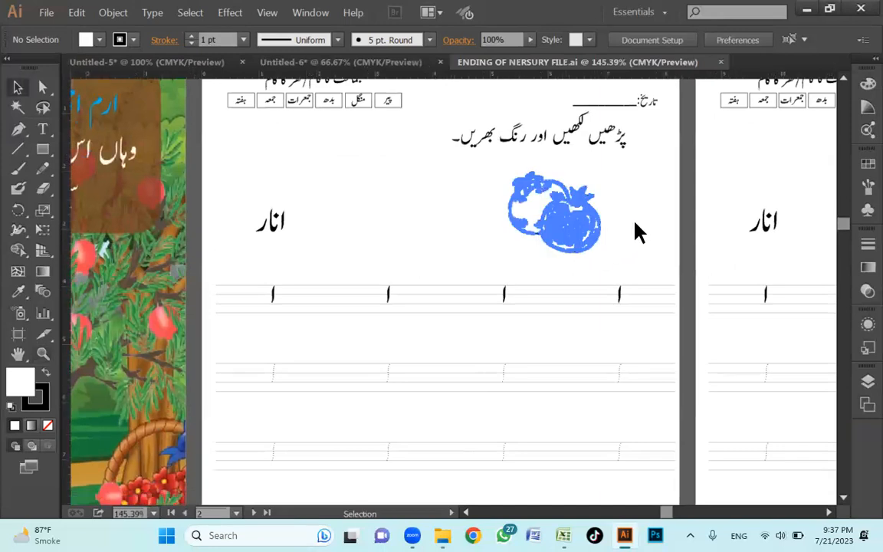
pyautogui.moveTo(607, 251); pyautogui.dragTo(655, 280)
pyautogui.keyDown('alt'); pyautogui.click(516, 241); pyautogui.keyUp('alt')
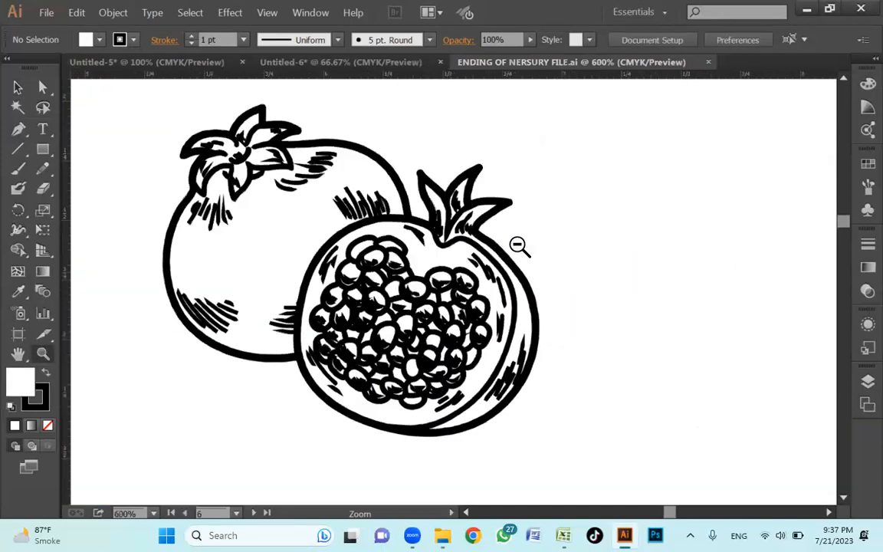
pyautogui.keyDown('alt'); pyautogui.click(547, 319); pyautogui.keyUp('alt')
pyautogui.keyDown('alt'); pyautogui.click(547, 320); pyautogui.keyUp('alt')
pyautogui.moveTo(320, 222); pyautogui.dragTo(498, 339)
pyautogui.keyDown('alt'); pyautogui.click(541, 268); pyautogui.keyUp('alt')
pyautogui.keyDown('alt'); pyautogui.click(541, 268); pyautogui.keyUp('alt')
pyautogui.moveTo(655, 292); pyautogui.dragTo(509, 178)
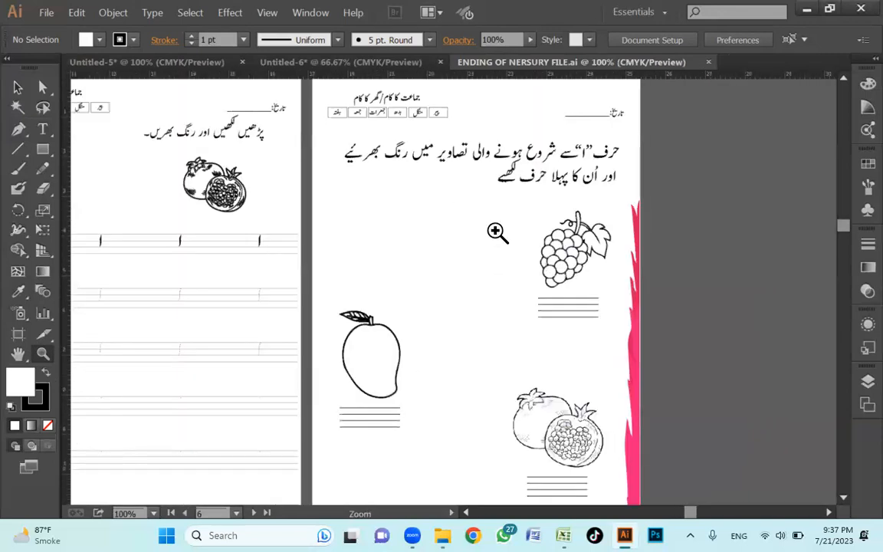
pyautogui.moveTo(495, 231); pyautogui.dragTo(652, 313)
pyautogui.keyDown('alt'); pyautogui.click(463, 259); pyautogui.keyUp('alt')
pyautogui.keyDown('alt'); pyautogui.click(463, 260); pyautogui.keyUp('alt')
pyautogui.keyDown('alt'); pyautogui.click(462, 259); pyautogui.keyUp('alt')
pyautogui.keyDown('alt'); pyautogui.click(463, 260); pyautogui.keyUp('alt')
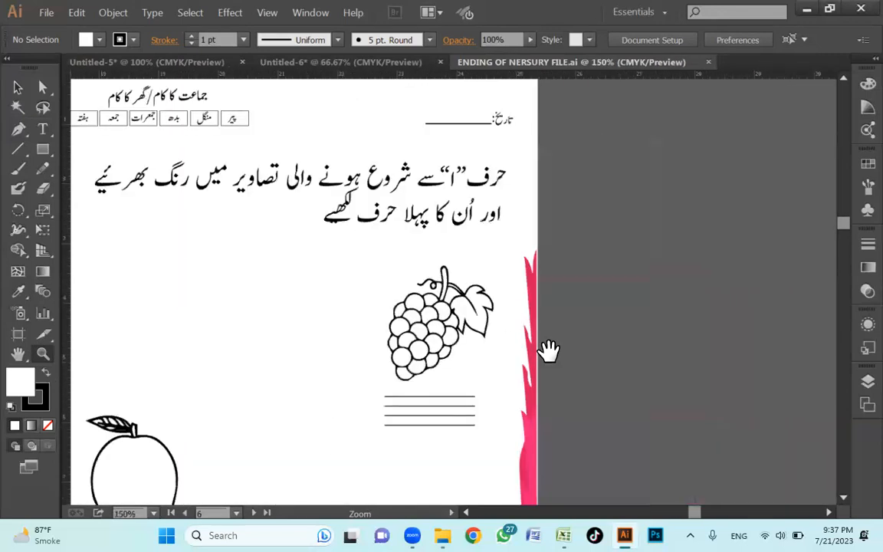
pyautogui.moveTo(549, 351); pyautogui.dragTo(617, 307)
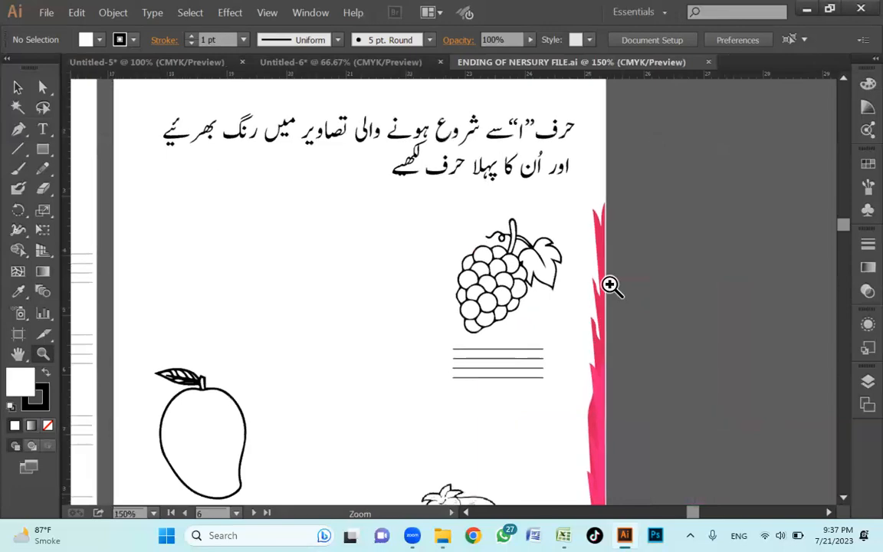
# - Switch to Chrome and search Google for "cat clipart black and white"
pyautogui.click(472, 534)
pyautogui.click(745, 27)
pyautogui.click(197, 246)
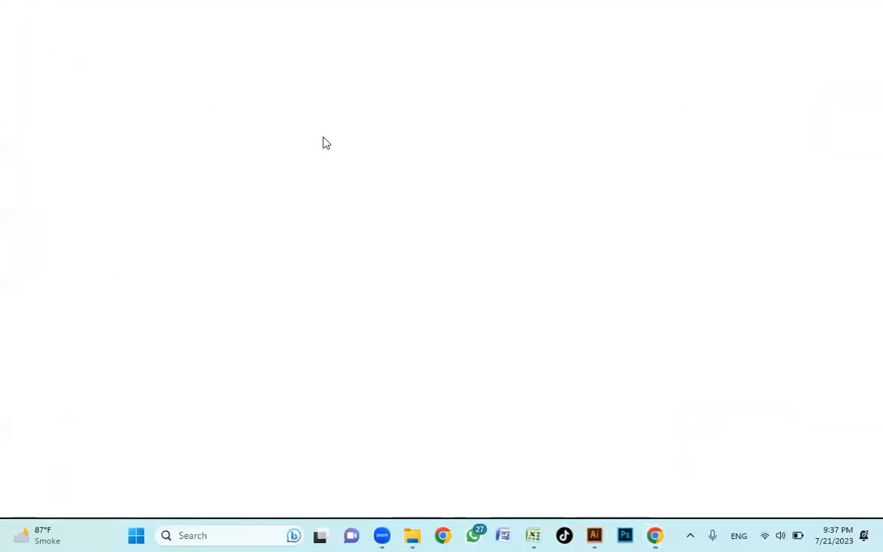
pyautogui.write('cat ')
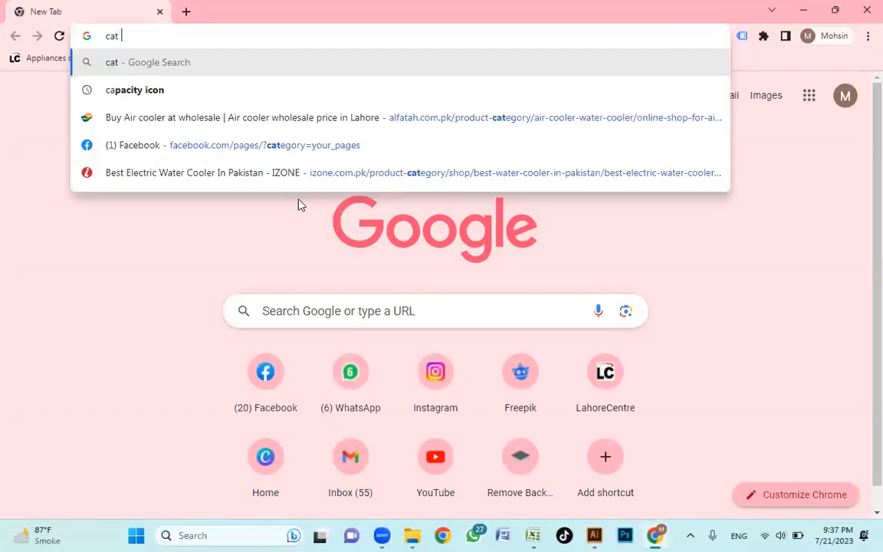
pyautogui.write('clip r')
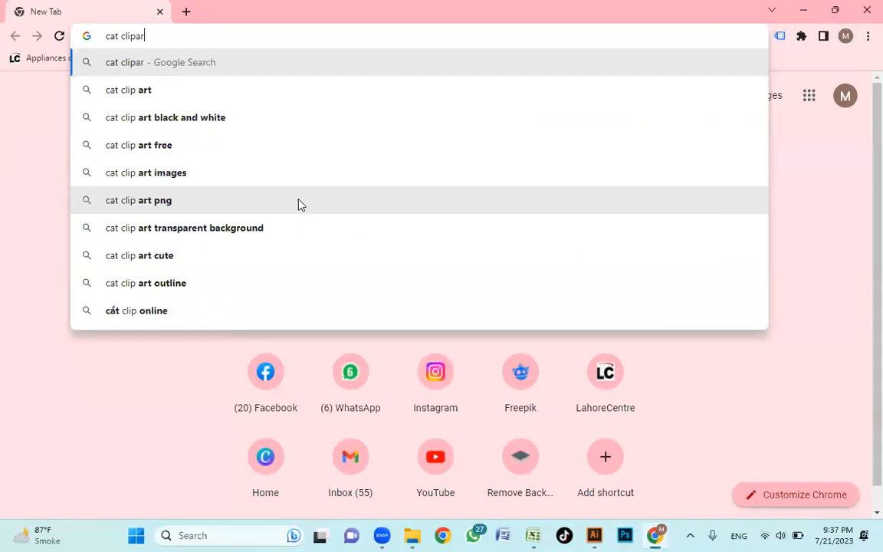
pyautogui.write('t bla')
pyautogui.press('Return')
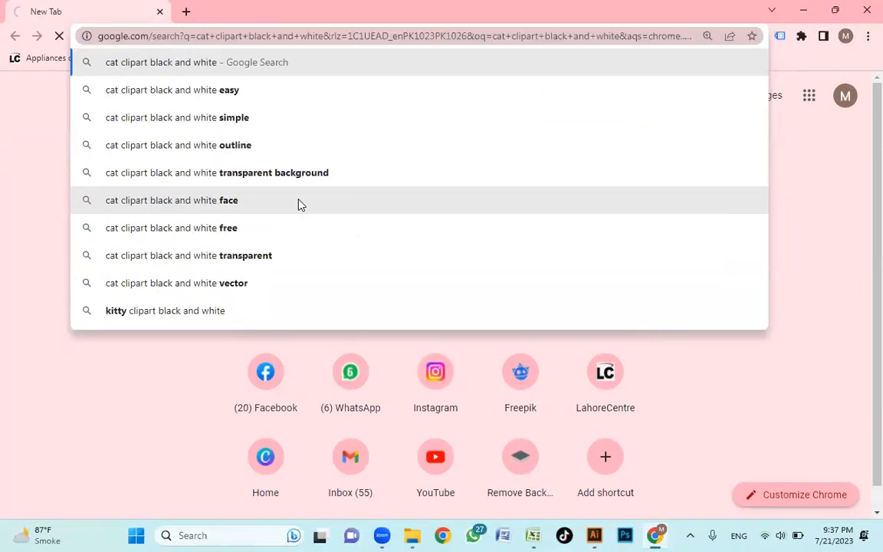
# - Show the image results, open the sitting kitten clipart from Clipartix and copy the picture
pyautogui.scroll(-1, 300, 309)
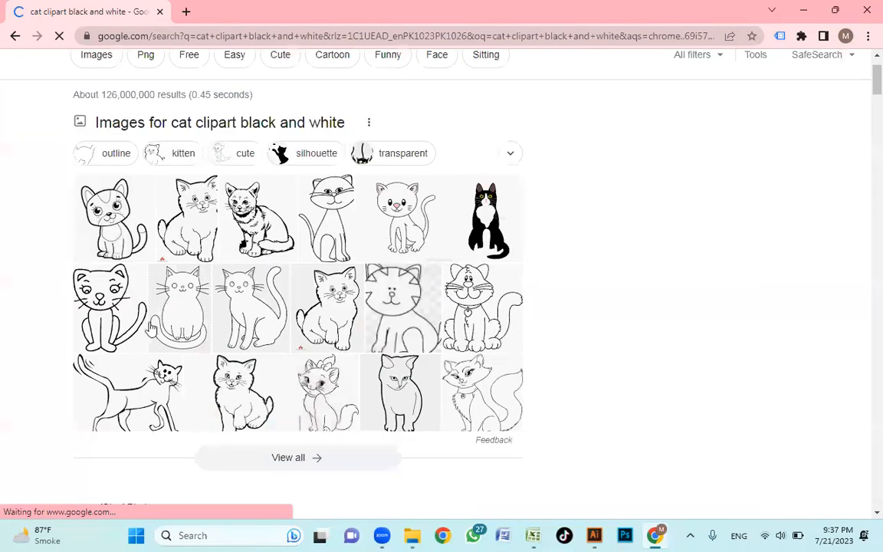
pyautogui.scroll(1, 97, 141)
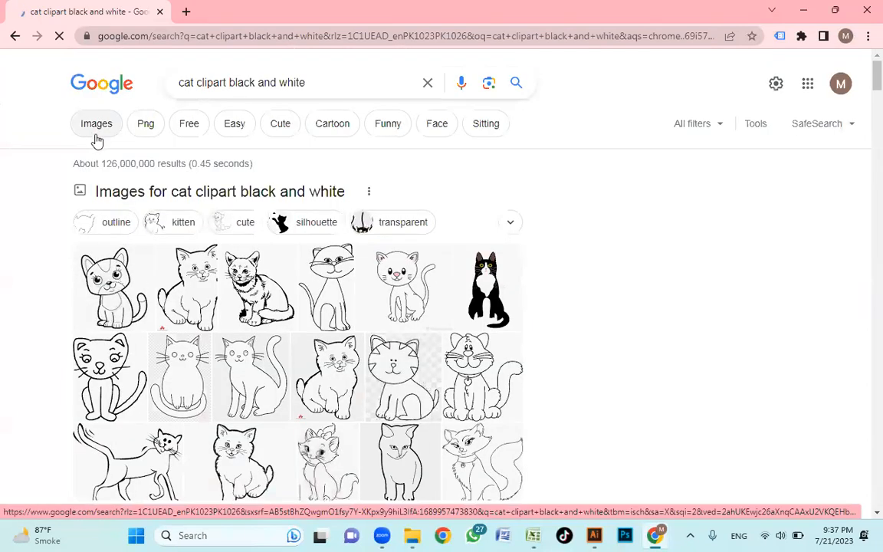
pyautogui.click(95, 125)
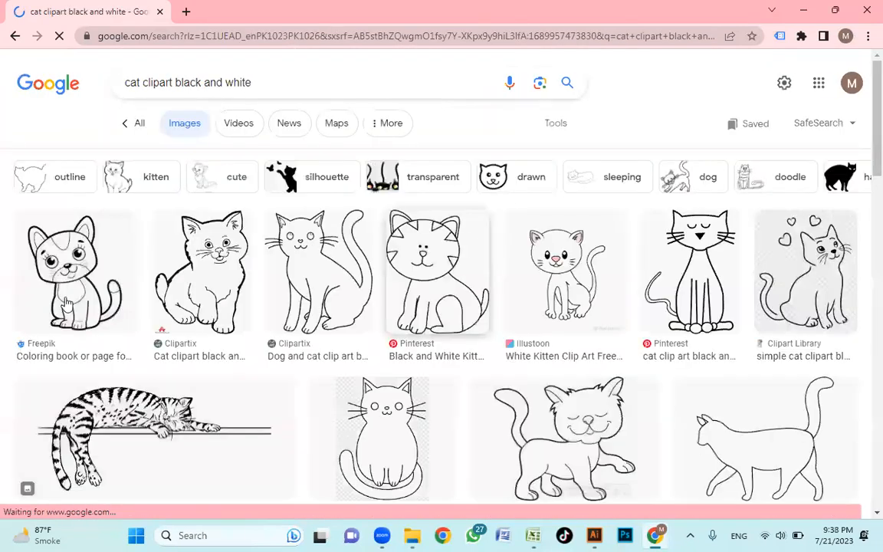
pyautogui.scroll(-1, 585, 339)
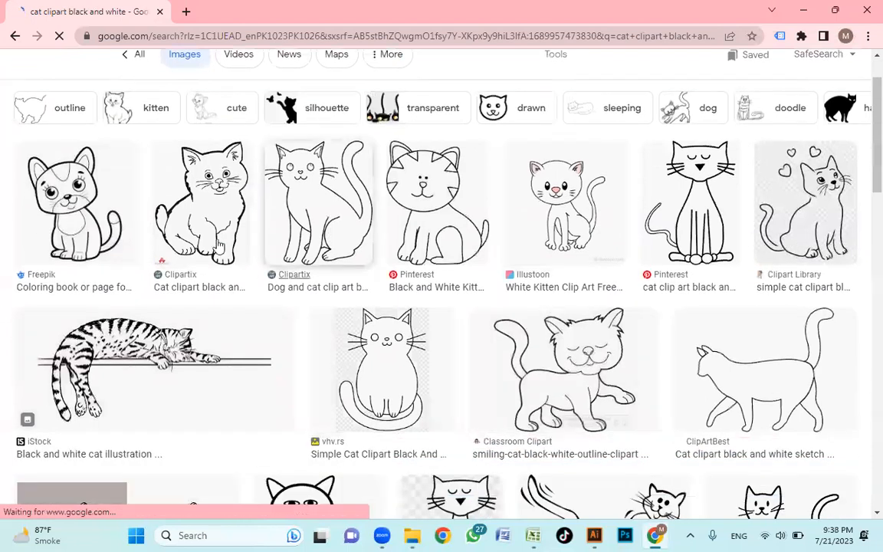
pyautogui.click(203, 201)
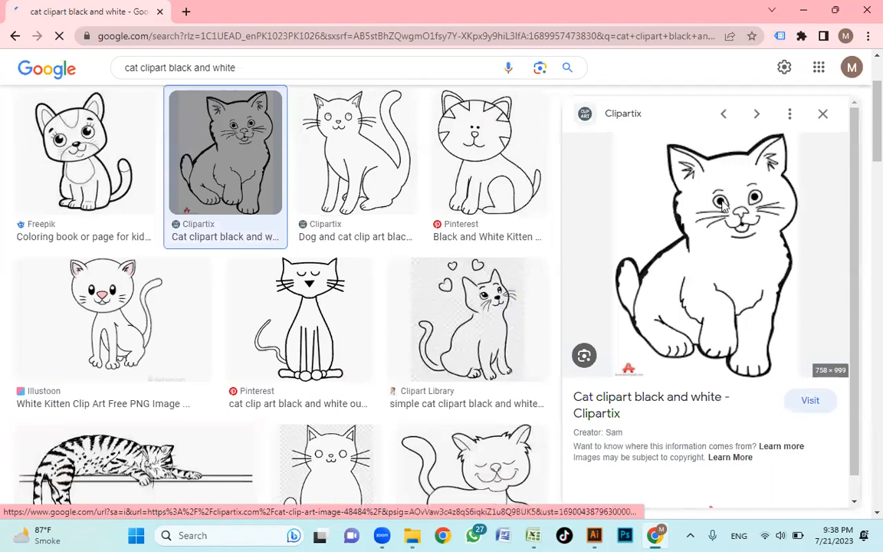
pyautogui.rightClick(720, 205)
pyautogui.click(640, 345)
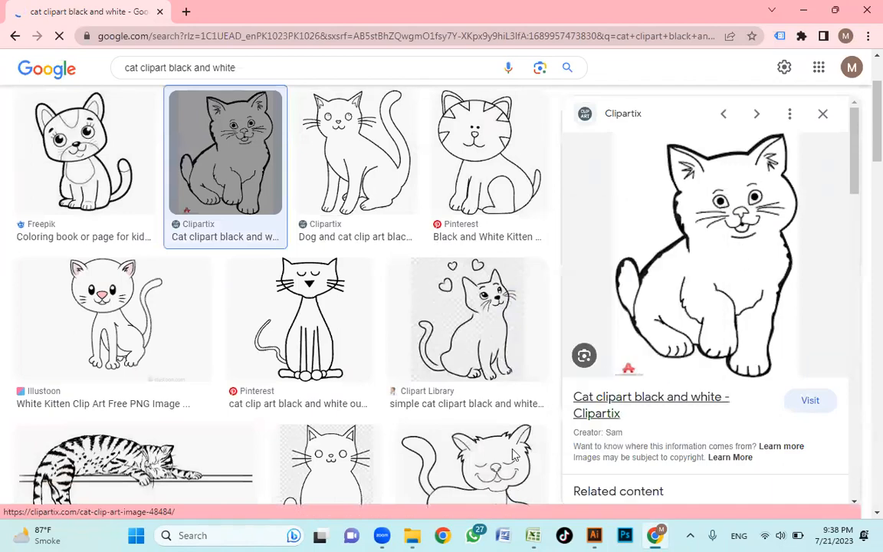
# - Return to Illustrator, paste the kitten picture into Untitled-6 and place it to the right of the dashed B
pyautogui.click(591, 535)
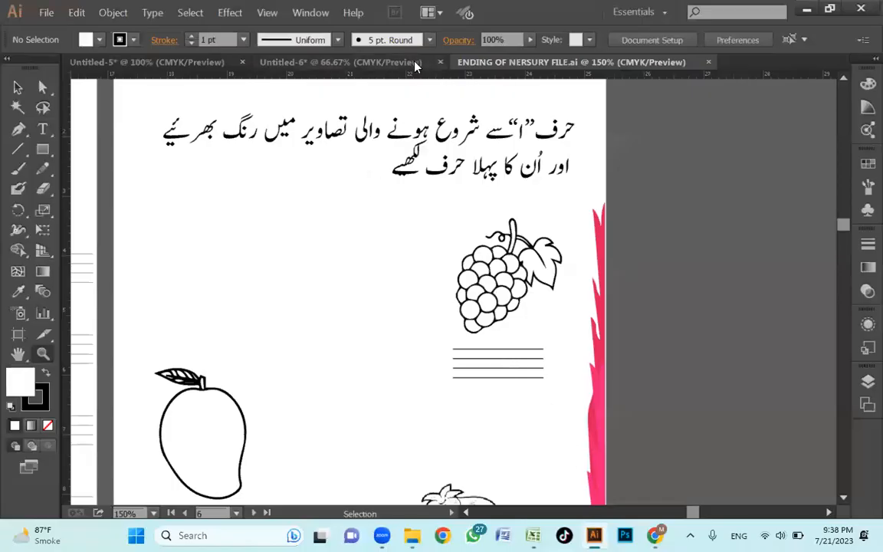
pyautogui.click(377, 62)
pyautogui.hotkey('ctrl', 'v')
pyautogui.press('v')
pyautogui.moveTo(458, 315); pyautogui.dragTo(625, 333)
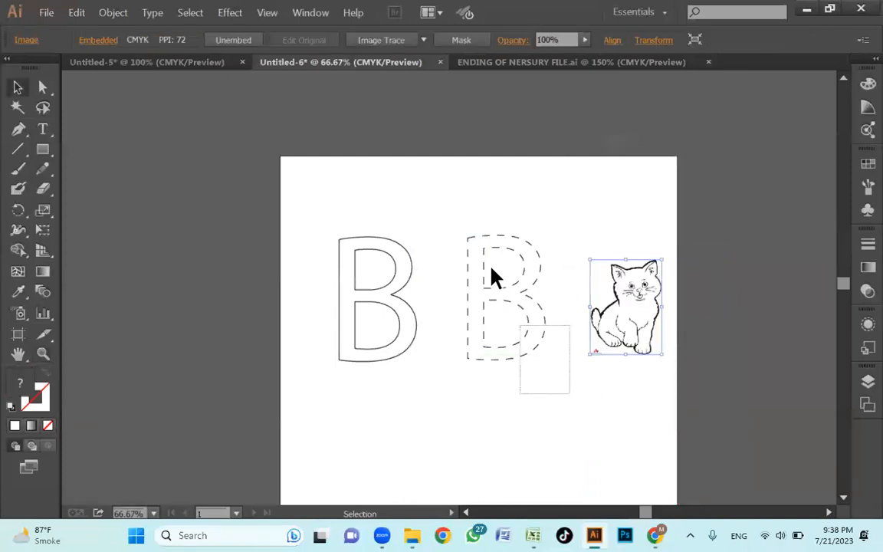
# - Delete the dashed letter B and the solid outlined letter B from the artboard
pyautogui.click(534, 349)
pyautogui.press('Delete')
pyautogui.click(416, 329)
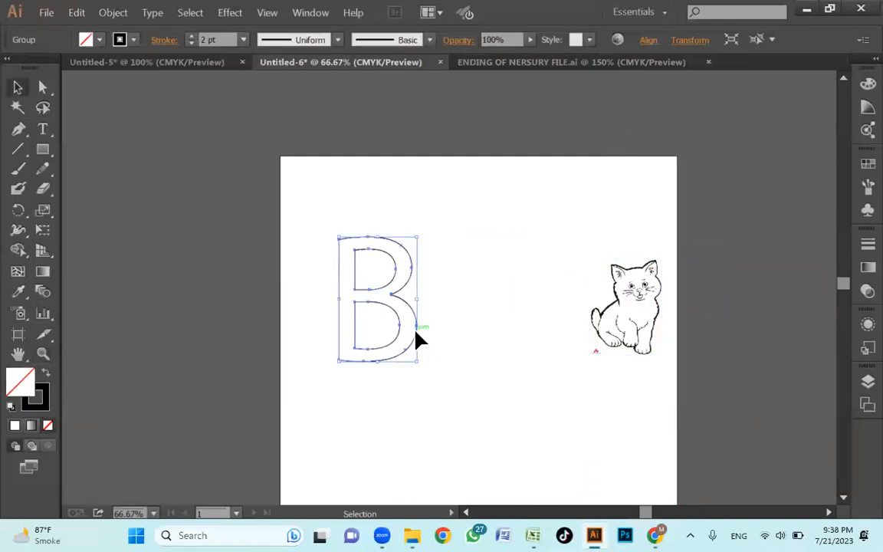
pyautogui.press('Delete')
# - Move the kitten picture off the artboard onto the empty canvas to its right and select it
pyautogui.click(618, 330)
pyautogui.moveTo(624, 342); pyautogui.dragTo(603, 296)
pyautogui.press('space')
pyautogui.moveTo(585, 335); pyautogui.dragTo(395, 345)
pyautogui.moveTo(451, 334); pyautogui.dragTo(638, 270)
pyautogui.click(672, 350)
pyautogui.press('z')
pyautogui.moveTo(581, 160); pyautogui.dragTo(738, 329)
pyautogui.press('space')
pyautogui.moveTo(656, 334); pyautogui.dragTo(776, 274)
pyautogui.click(473, 263)
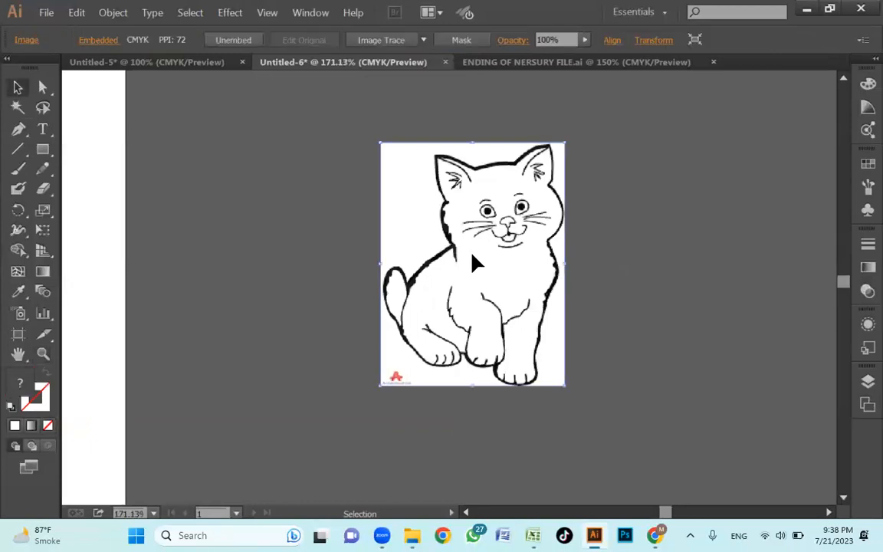
pyautogui.click(311, 14)
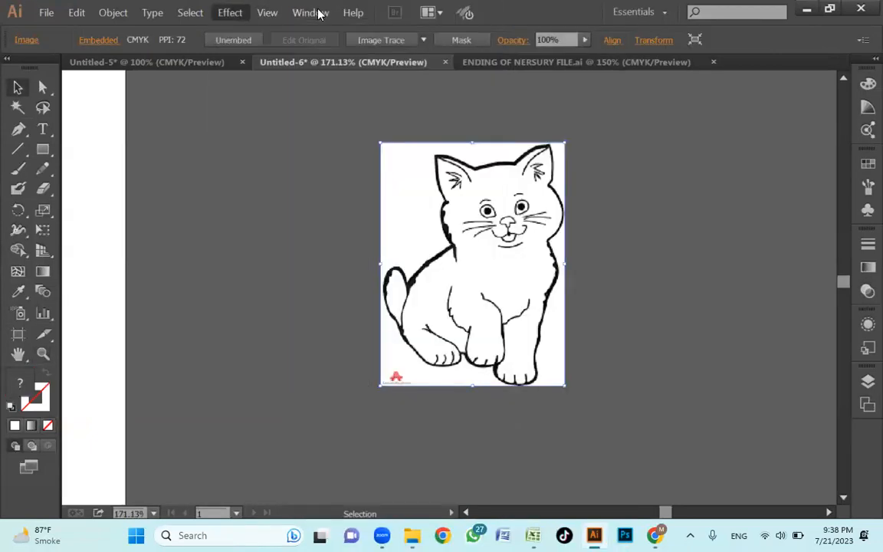
pyautogui.moveTo(285, 12)
pyautogui.click(688, 137)
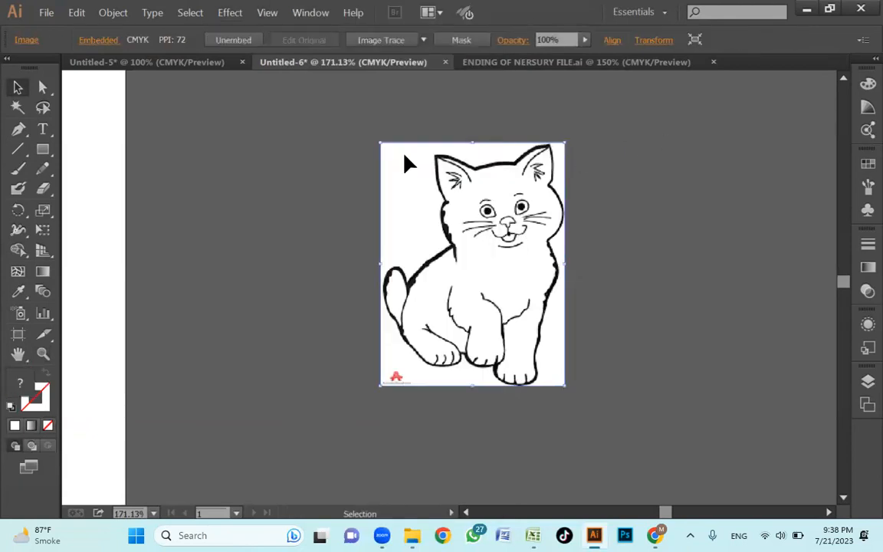
pyautogui.click(314, 15)
pyautogui.moveTo(268, 13)
pyautogui.click(604, 128)
# - Move the kitten picture farther right on the empty canvas
pyautogui.moveTo(556, 234); pyautogui.dragTo(750, 243)
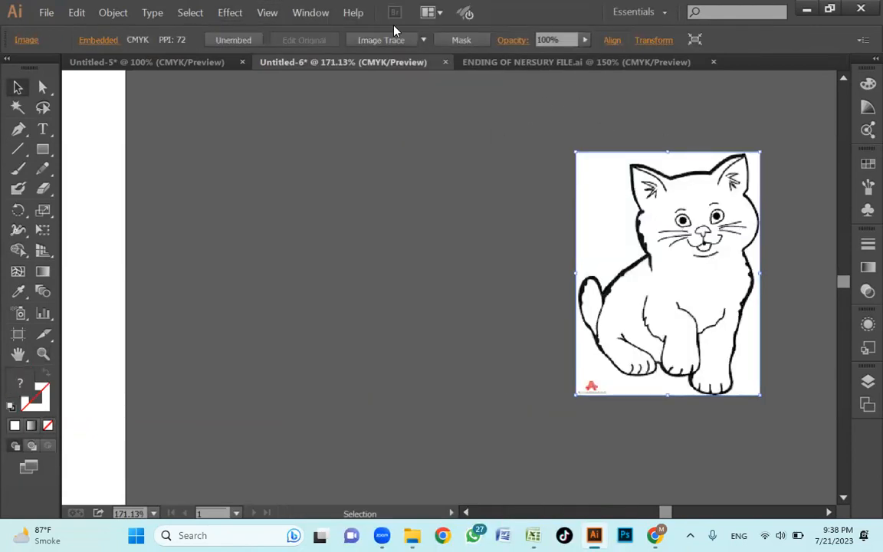
pyautogui.click(310, 15)
pyautogui.click(310, 16)
pyautogui.click(267, 12)
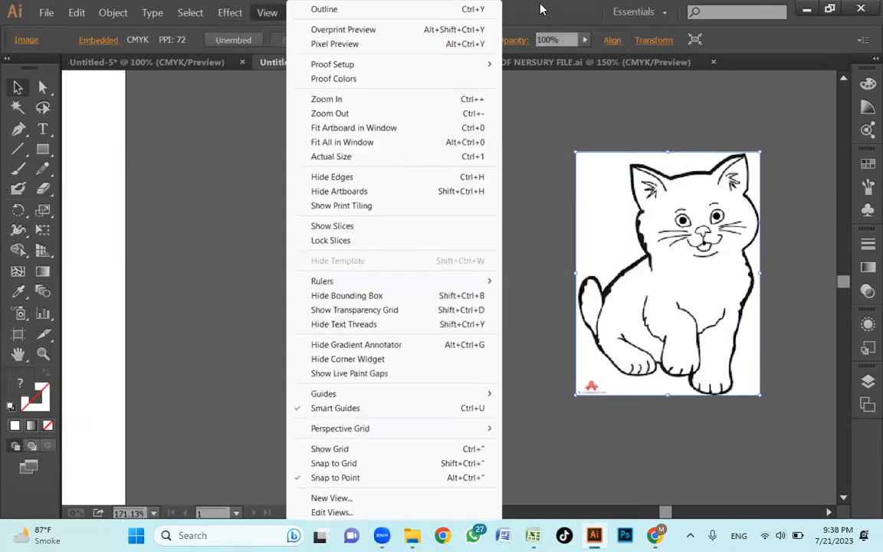
pyautogui.click(321, 15)
pyautogui.click(310, 13)
pyautogui.moveTo(267, 12)
pyautogui.click(501, 226)
pyautogui.click(622, 217)
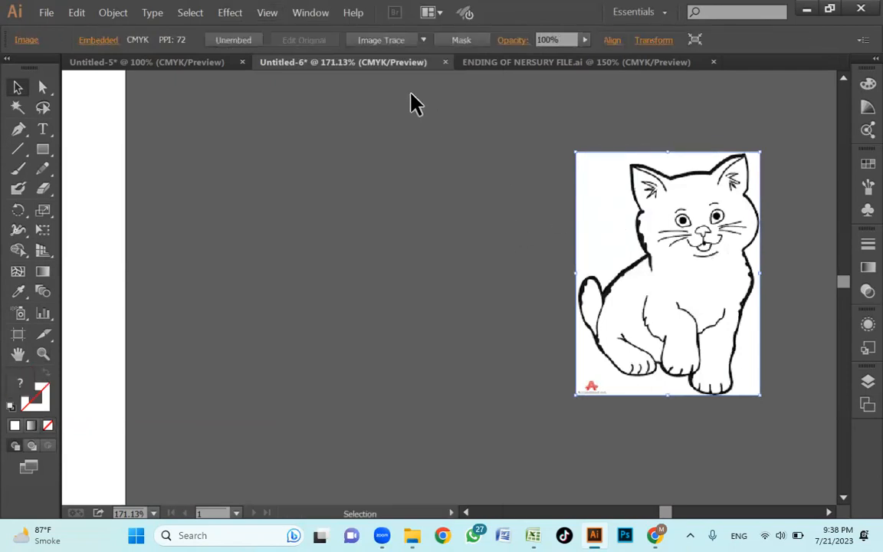
pyautogui.click(323, 13)
pyautogui.moveTo(267, 12)
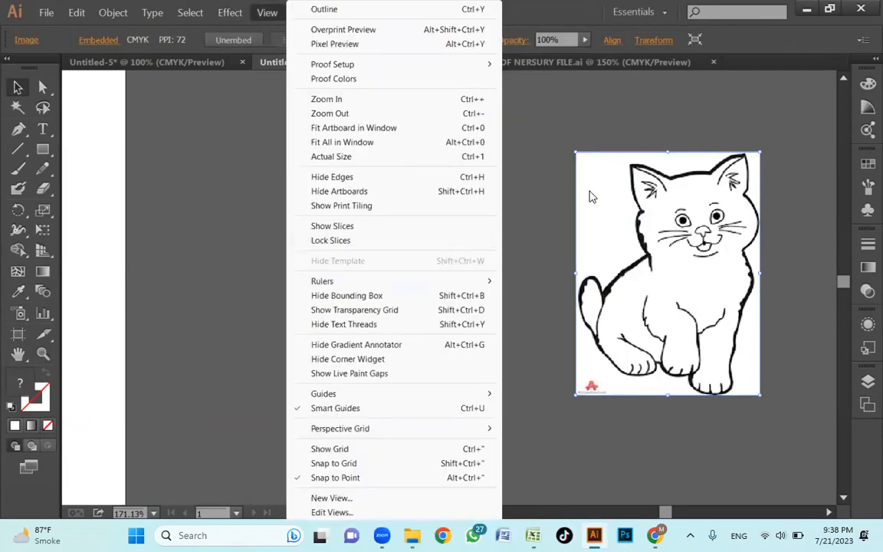
pyautogui.click(675, 223)
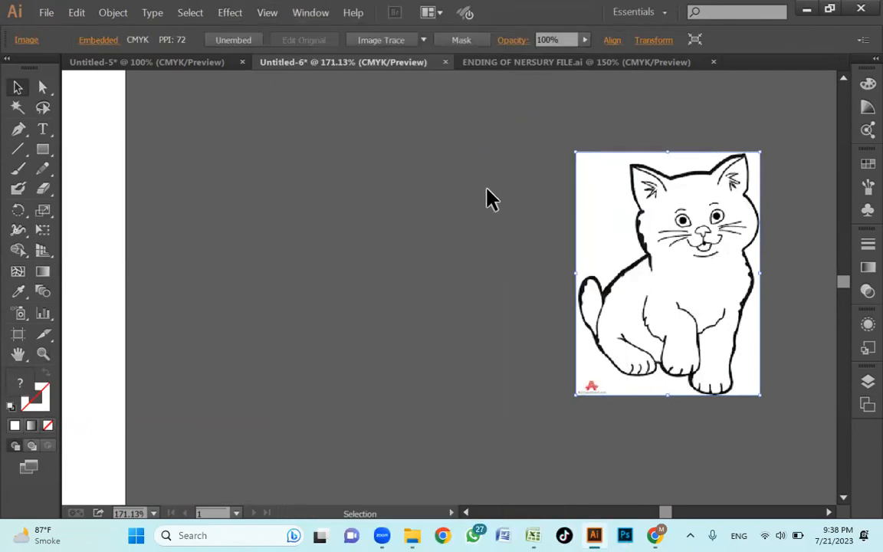
pyautogui.click(310, 13)
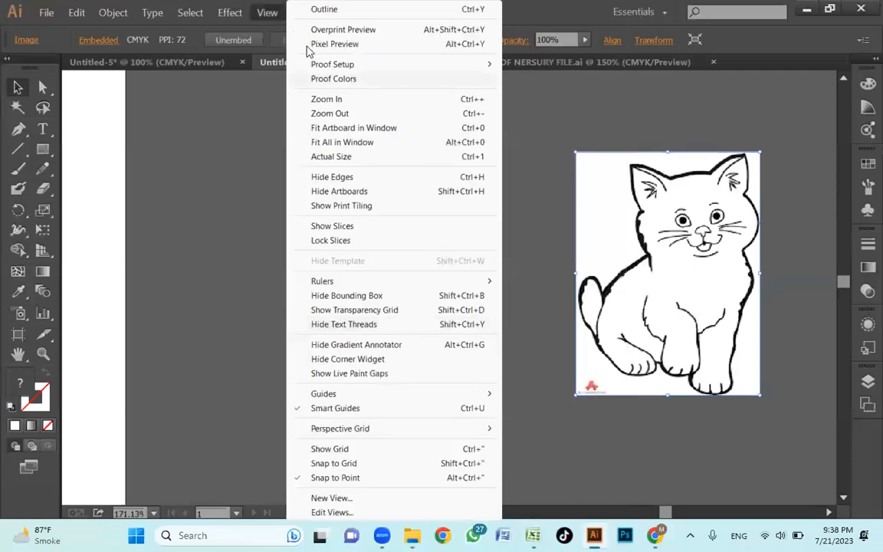
pyautogui.click(275, 14)
pyautogui.click(724, 221)
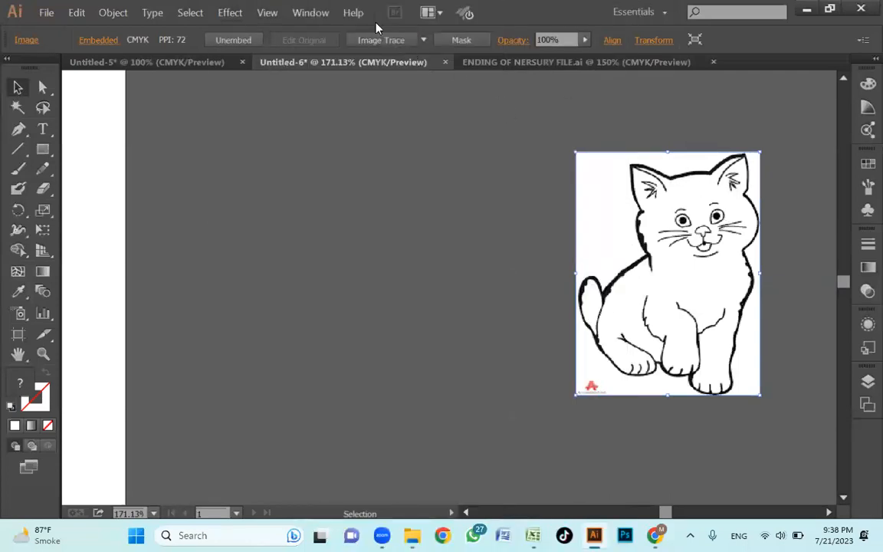
pyautogui.click(317, 15)
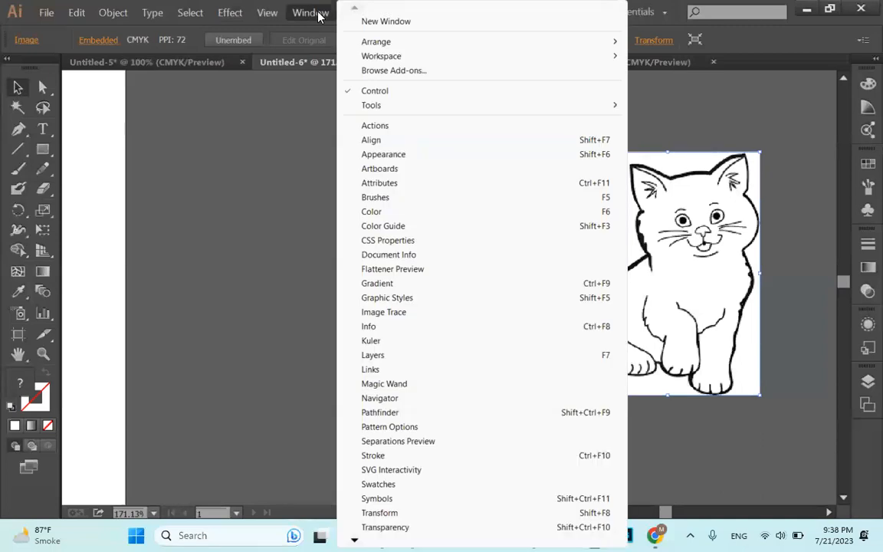
pyautogui.hotkey('alt', 'Tab')
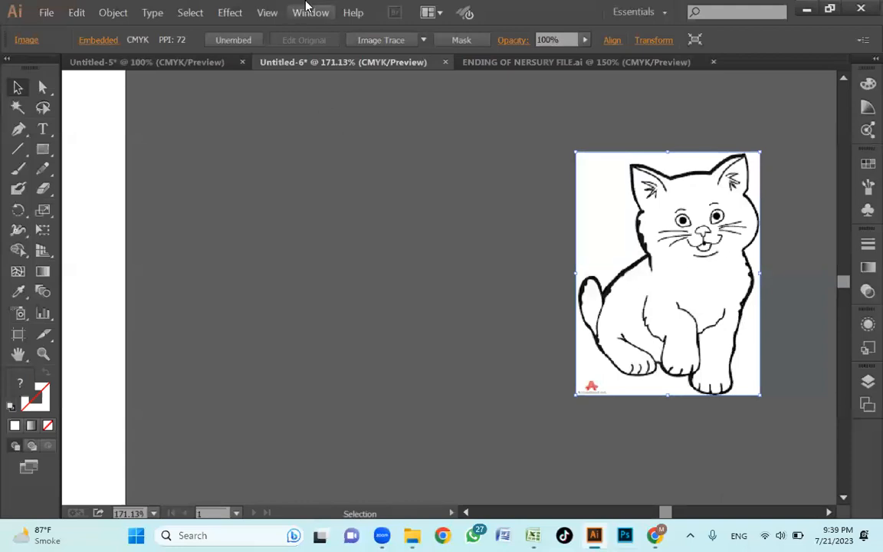
pyautogui.click(270, 12)
pyautogui.click(528, 5)
pyautogui.click(328, 14)
pyautogui.click(553, 6)
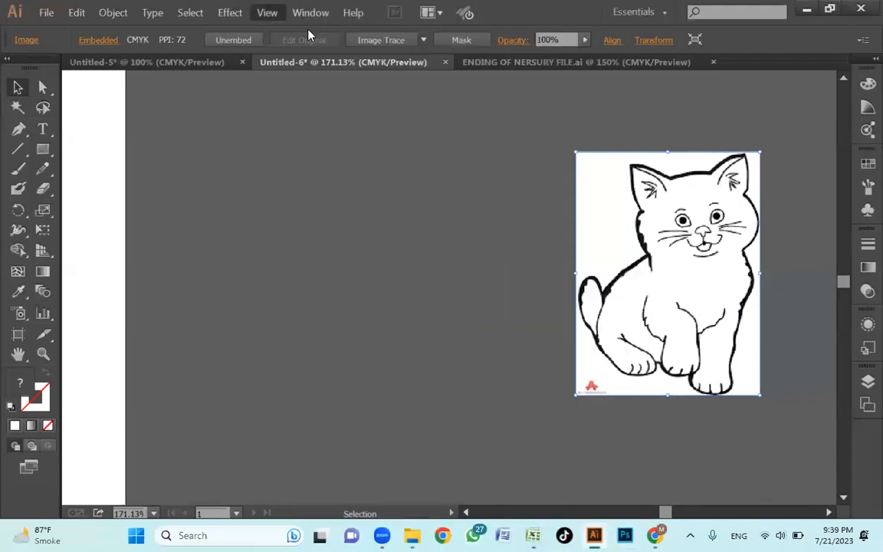
pyautogui.press('z')
pyautogui.keyDown('alt'); pyautogui.click(495, 193); pyautogui.keyUp('alt')
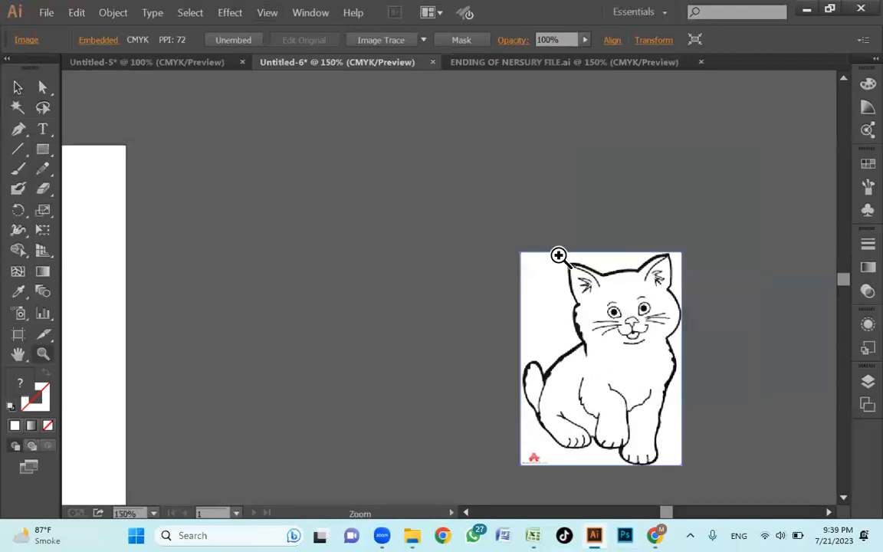
pyautogui.moveTo(493, 261); pyautogui.dragTo(471, 165)
pyautogui.click(312, 11)
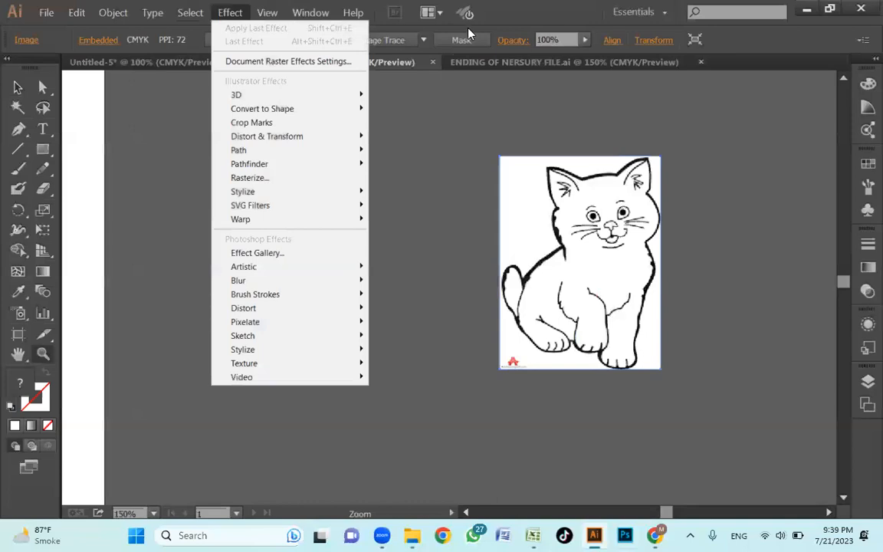
pyautogui.click(488, 25)
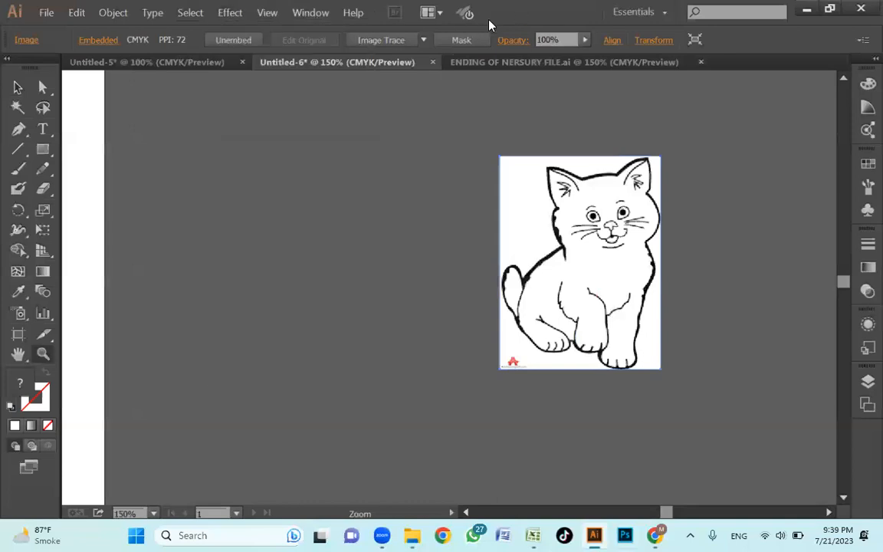
pyautogui.click(311, 15)
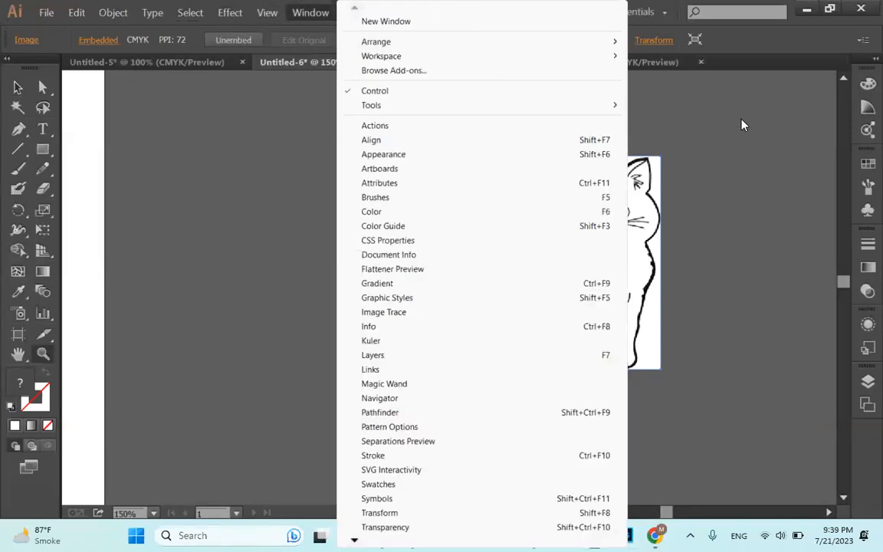
pyautogui.click(742, 125)
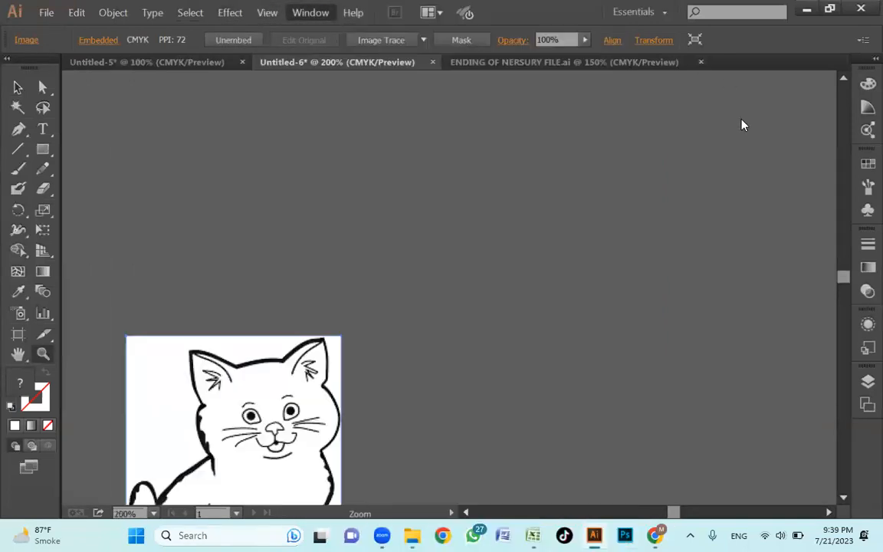
pyautogui.click(318, 10)
pyautogui.click(532, 8)
# - Try tracing the kitten picture with the default preset and expanding it into paths, and undo the trace
pyautogui.moveTo(440, 321); pyautogui.dragTo(608, 217)
pyautogui.press('v')
pyautogui.moveTo(508, 317); pyautogui.dragTo(589, 240)
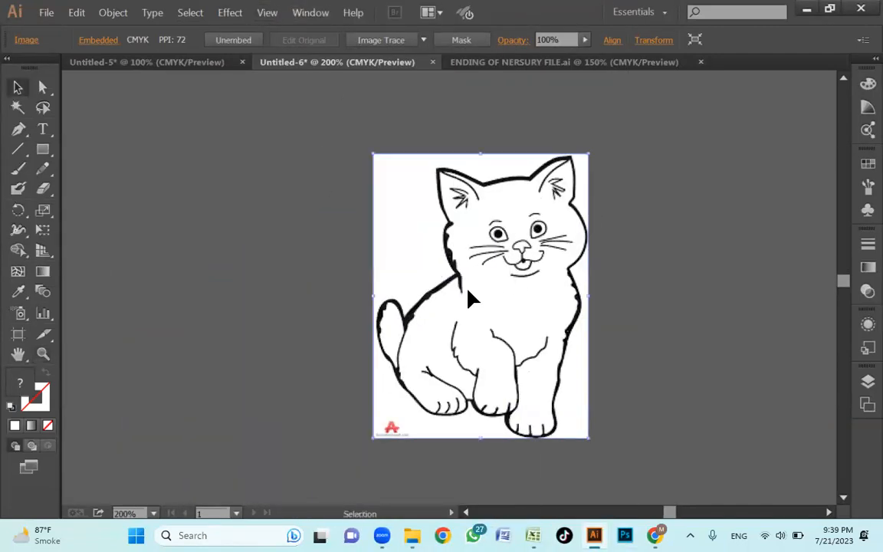
pyautogui.click(492, 252)
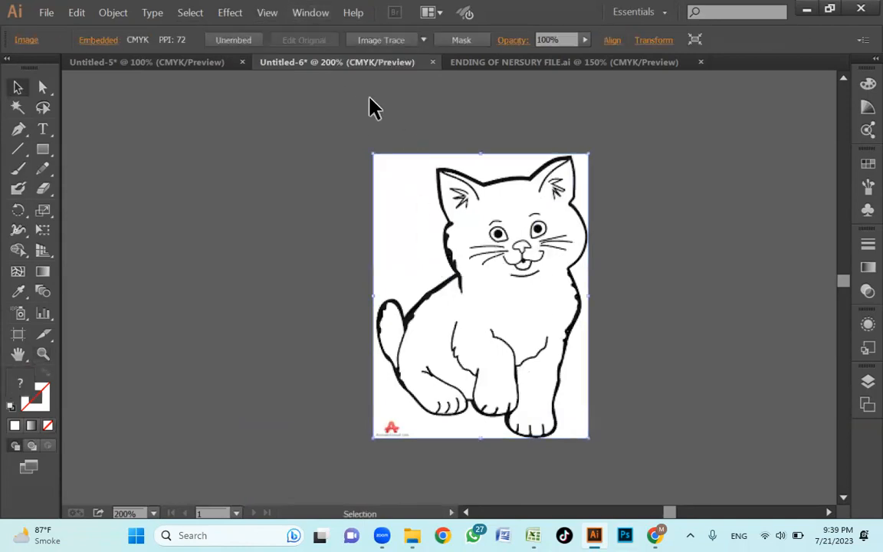
pyautogui.click(410, 41)
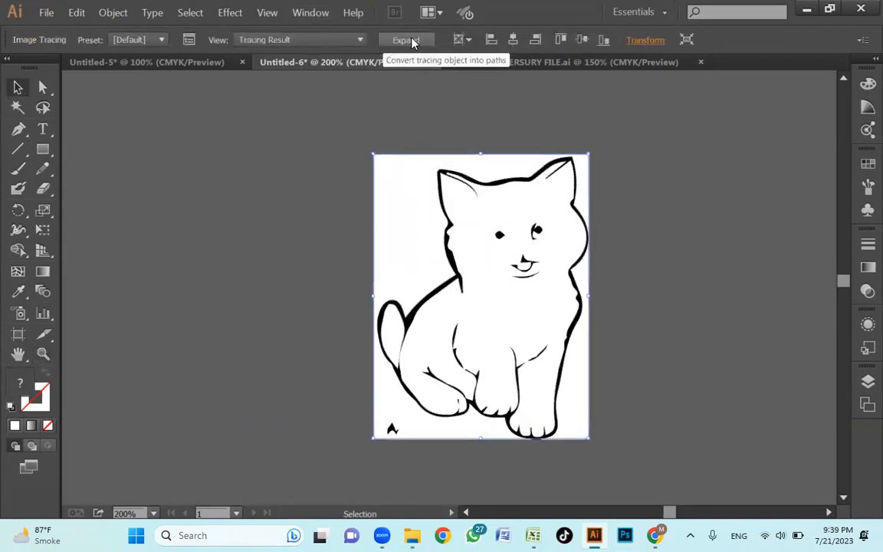
pyautogui.click(412, 41)
pyautogui.click(694, 296)
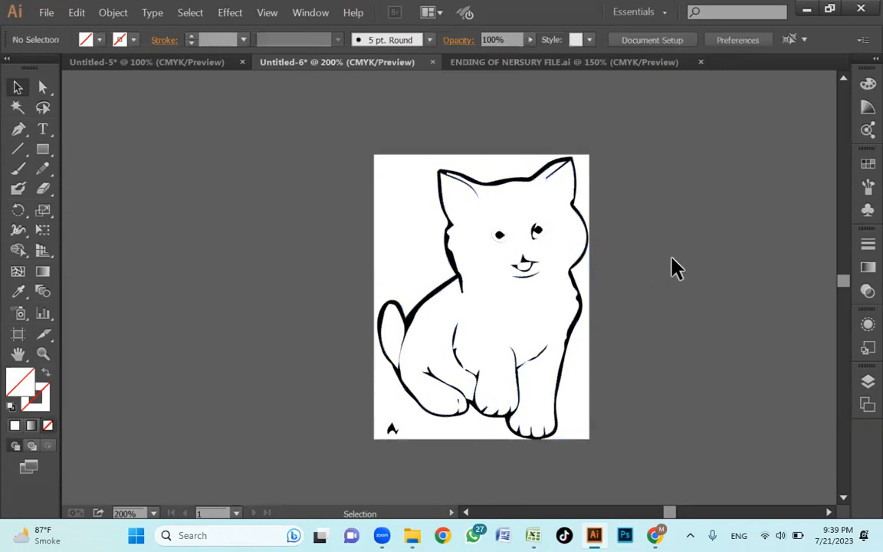
pyautogui.click(492, 281)
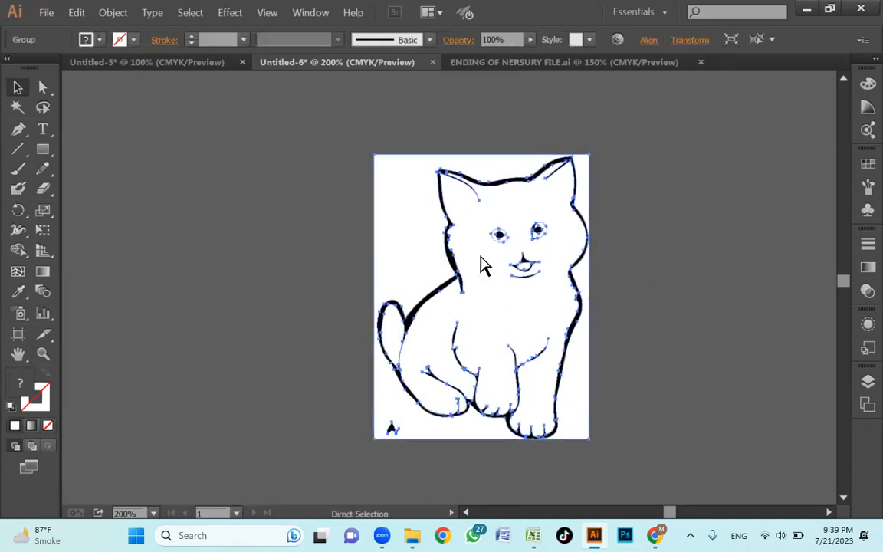
pyautogui.hotkey('ctrl', 'z')
pyautogui.hotkey('ctrl', 'z')
# - Move the kitten picture closer to the artboard, leaving a small gap beyond the artboard's right edge
pyautogui.click(646, 282)
pyautogui.moveTo(526, 274)
pyautogui.mouseDown()
pyautogui.moveTo(244, 244)
pyautogui.moveTo(242, 234)
pyautogui.mouseUp()
pyautogui.moveTo(273, 171); pyautogui.dragTo(142, 171)
pyautogui.press('space')
pyautogui.moveTo(404, 181); pyautogui.dragTo(771, 213)
pyautogui.hotkey('ctrl', 'z')
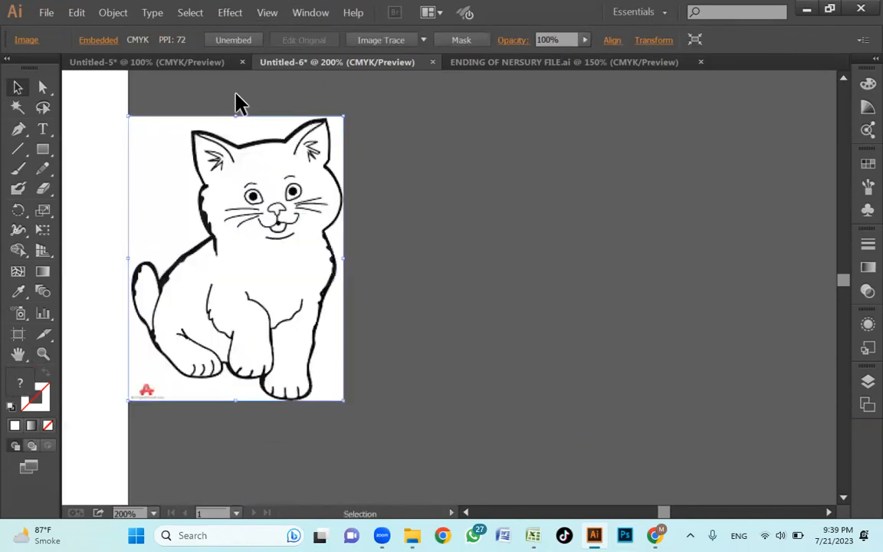
pyautogui.click(305, 14)
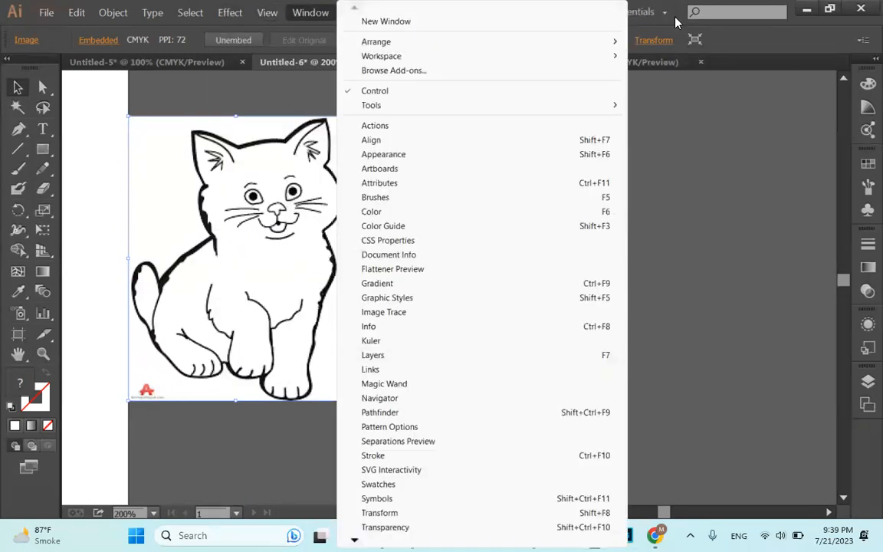
pyautogui.press('Escape')
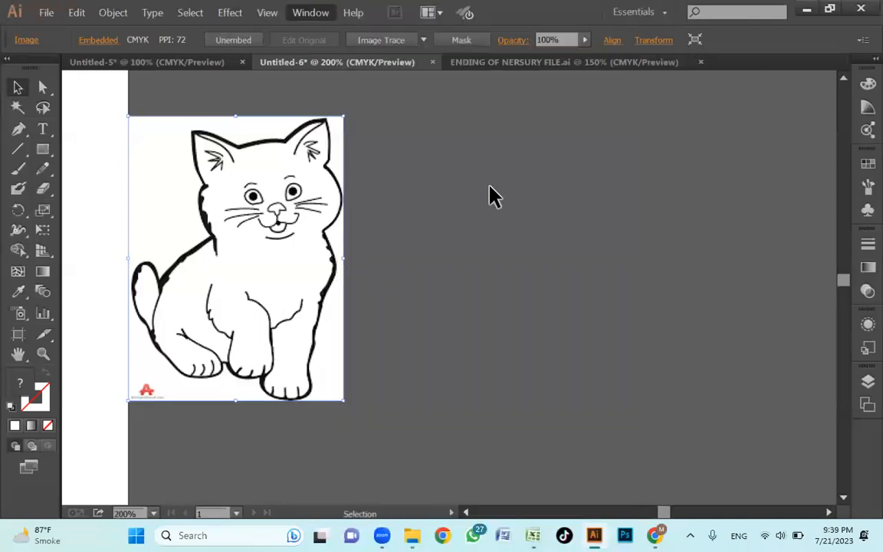
pyautogui.moveTo(278, 219); pyautogui.dragTo(327, 220)
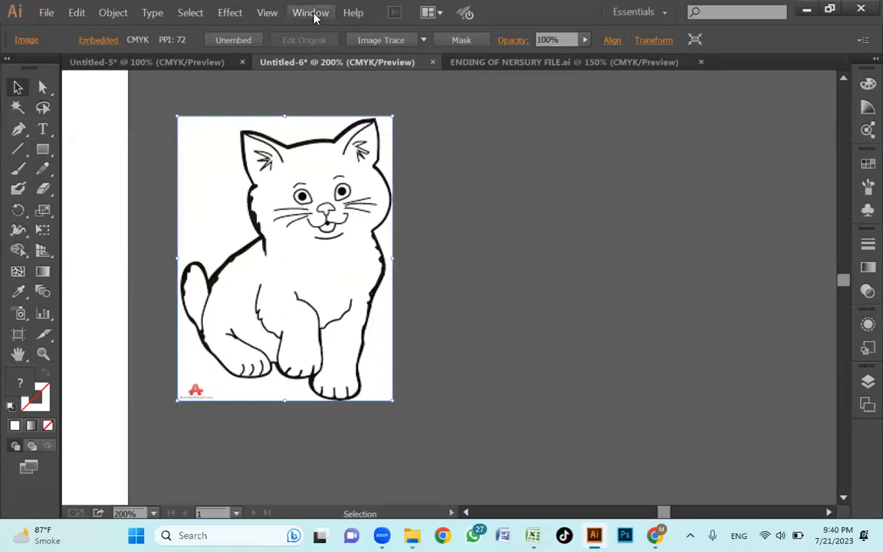
# - Open the Image Trace settings for the kitten picture and place them on the empty canvas beside it
pyautogui.press('alt')
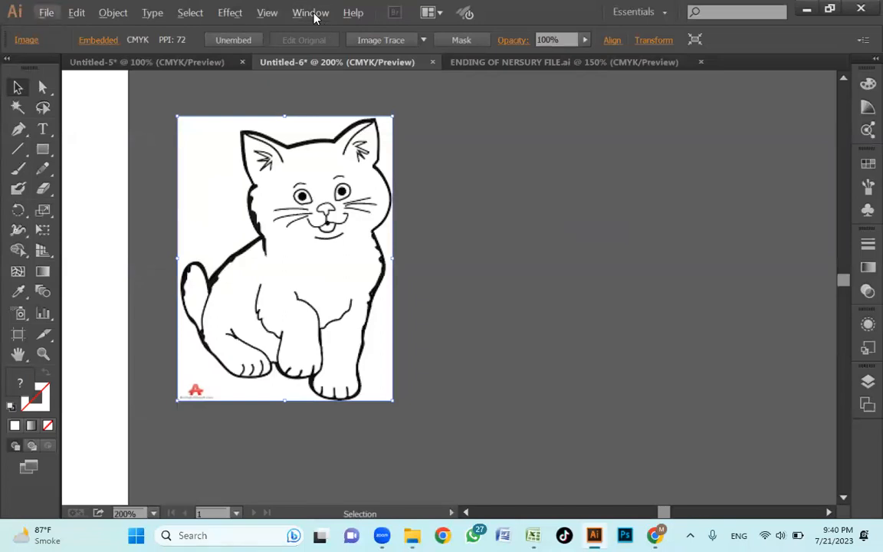
pyautogui.press('alt')
pyautogui.press('alt')
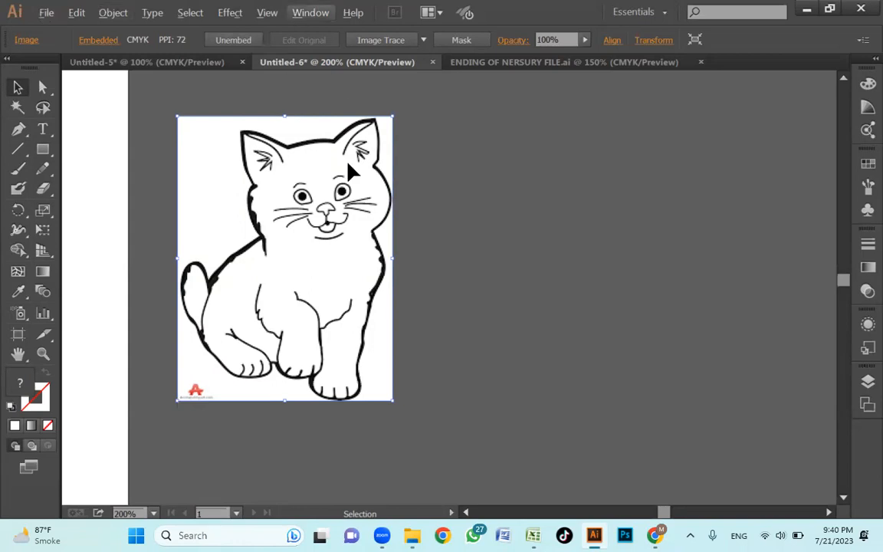
pyautogui.press('Return')
pyautogui.press('Down')
pyautogui.press('Down')
pyautogui.press('Down')
pyautogui.press('Down')
pyautogui.press('Down')
pyautogui.press('Down')
pyautogui.press('Down')
pyautogui.press('Down')
pyautogui.press('Down')
pyautogui.press('Down')
pyautogui.press('Down')
pyautogui.press('Down')
pyautogui.press('Down')
pyautogui.press('Down')
pyautogui.press('Down')
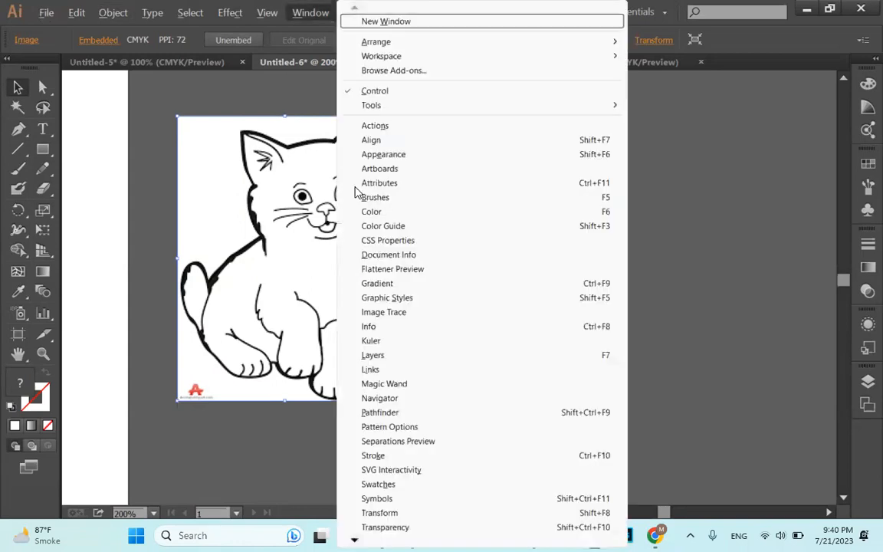
pyautogui.press('Down')
pyautogui.press('Down')
pyautogui.press('Down')
pyautogui.press('Down')
pyautogui.press('Down')
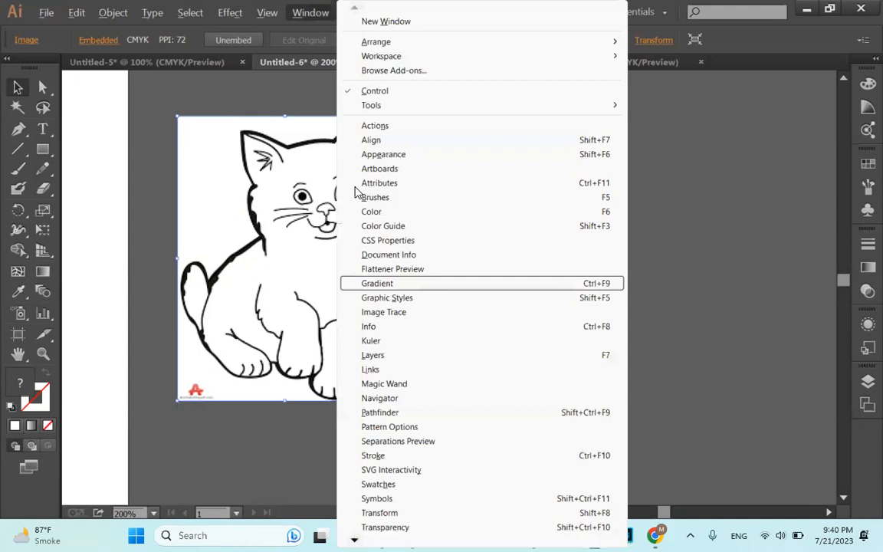
pyautogui.press('Return')
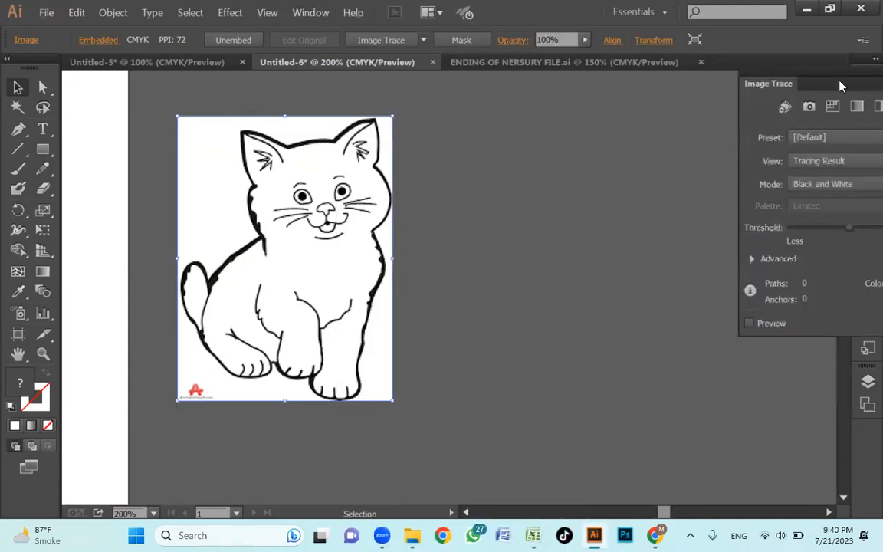
pyautogui.moveTo(758, 82)
pyautogui.mouseDown()
pyautogui.moveTo(568, 128)
pyautogui.moveTo(555, 120)
pyautogui.moveTo(574, 96)
pyautogui.mouseUp()
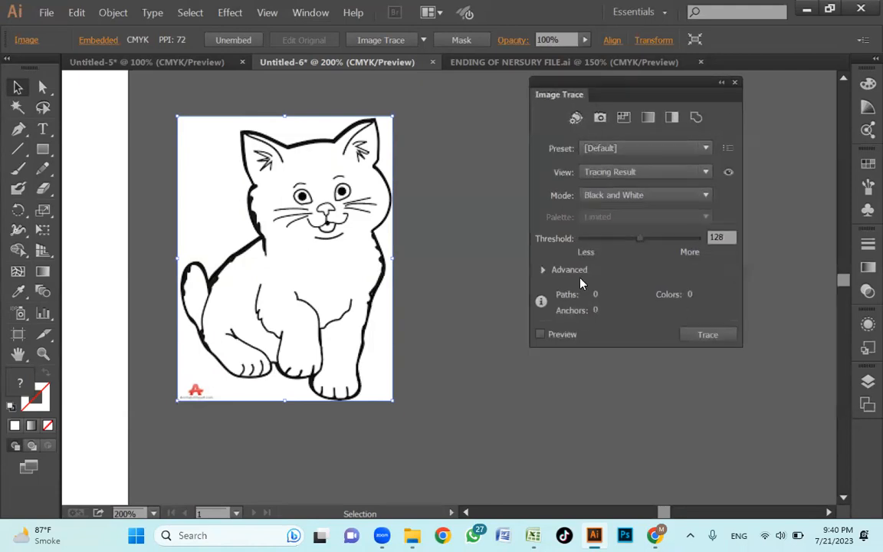
# - Preview the kitten's black-and-white trace with threshold 250, paths 90% and corners 82%
pyautogui.click(541, 335)
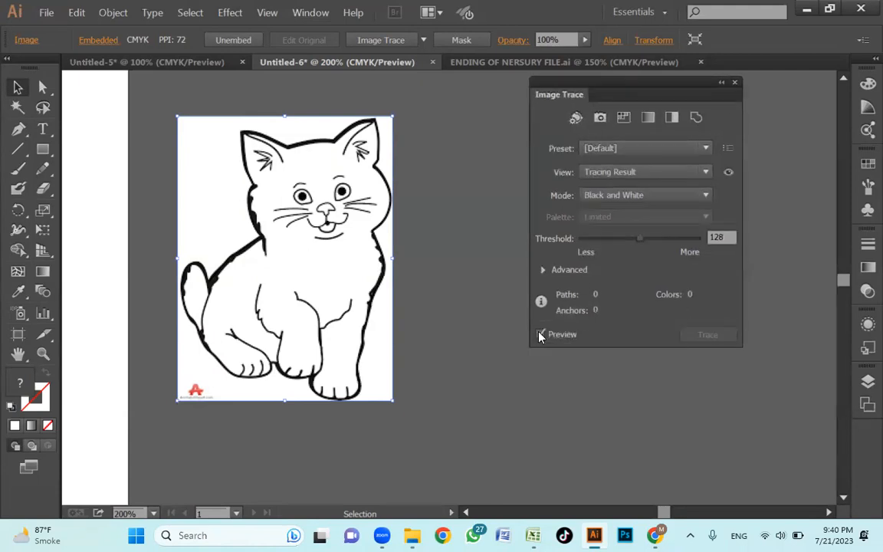
pyautogui.click(543, 270)
pyautogui.moveTo(645, 242); pyautogui.dragTo(695, 242)
pyautogui.moveTo(657, 299)
pyautogui.mouseDown()
pyautogui.moveTo(666, 300)
pyautogui.moveTo(587, 299)
pyautogui.moveTo(686, 301)
pyautogui.mouseUp()
pyautogui.click(677, 323)
# - Set the trace noise to 8 px, make the trace ignore white, and close the trace settings
pyautogui.click(641, 355)
pyautogui.click(664, 355)
pyautogui.click(627, 355)
pyautogui.click(609, 355)
pyautogui.click(590, 355)
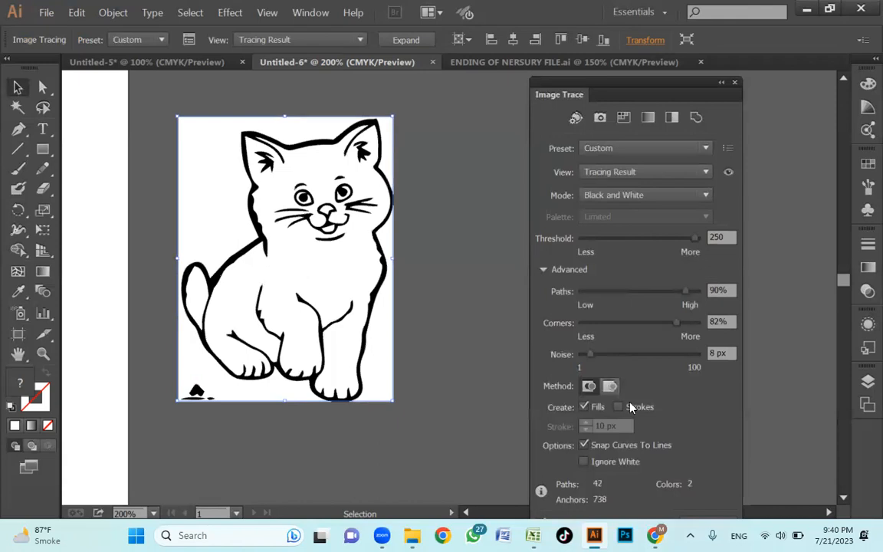
pyautogui.click(602, 460)
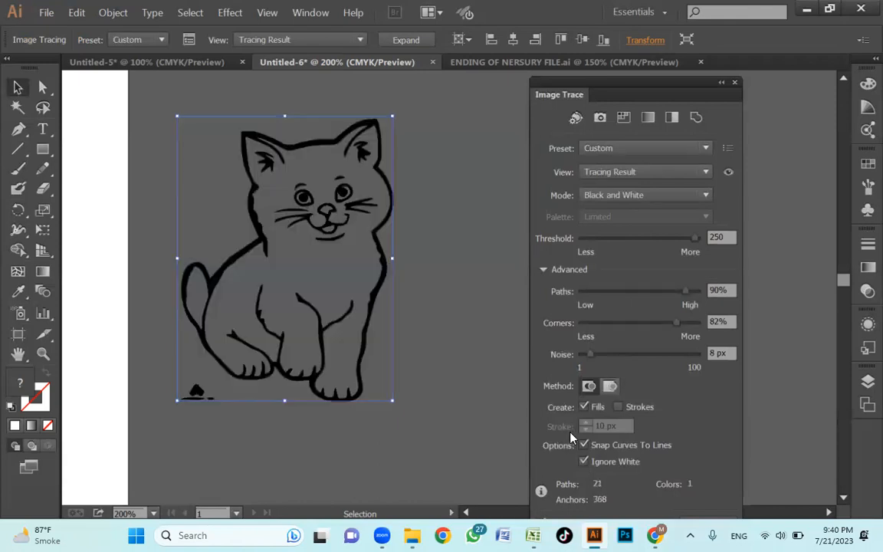
pyautogui.moveTo(584, 85); pyautogui.dragTo(593, 68)
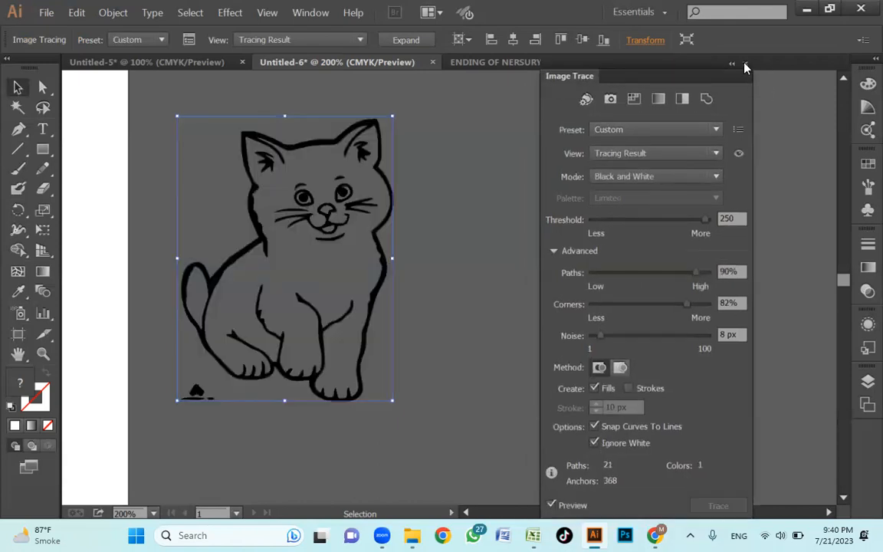
pyautogui.click(740, 65)
# - Expand the kitten trace into paths and delete the leftover logo and watermark marks below its tail
pyautogui.click(406, 39)
pyautogui.doubleClick(194, 400)
pyautogui.moveTo(168, 386); pyautogui.dragTo(219, 415)
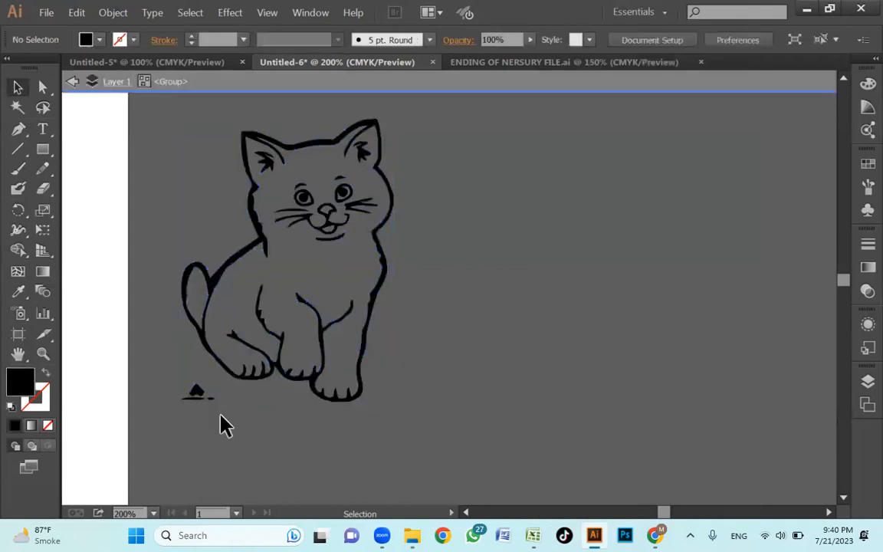
pyautogui.press('Delete')
pyautogui.doubleClick(414, 323)
# - Move the traced kitten onto the artboard near its right edge and scale it down to about three quarters of its size
pyautogui.moveTo(355, 302); pyautogui.dragTo(692, 300)
pyautogui.moveTo(606, 251); pyautogui.dragTo(321, 266)
pyautogui.moveTo(437, 281); pyautogui.dragTo(687, 291)
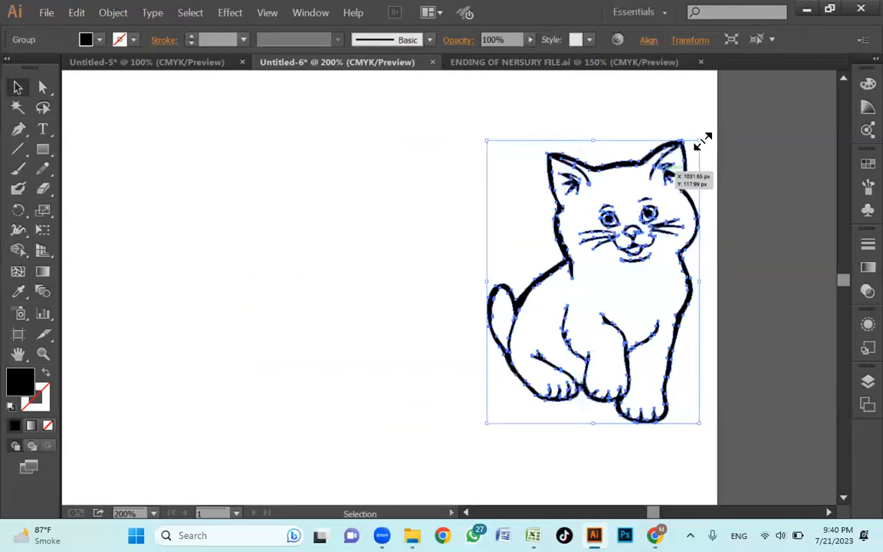
pyautogui.moveTo(698, 141); pyautogui.dragTo(671, 178)
pyautogui.moveTo(649, 280); pyautogui.dragTo(707, 274)
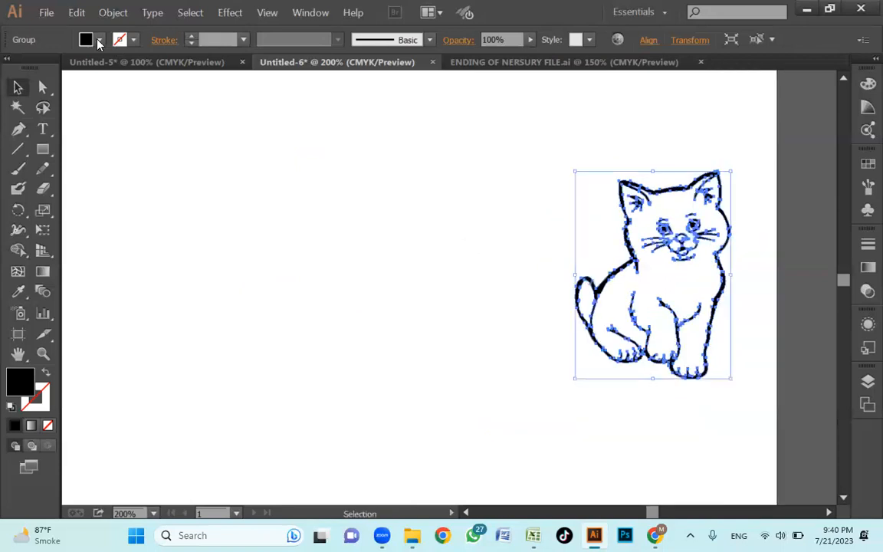